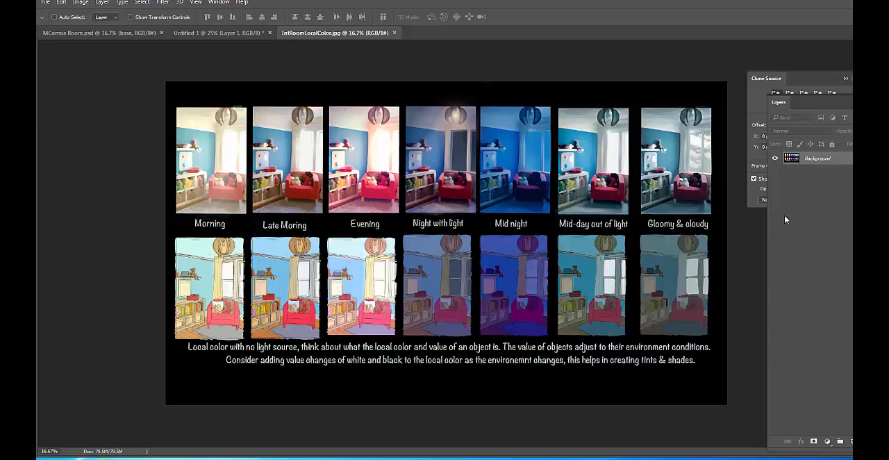
# Examine the room paintings on the local-color reference sheet, comparing the lighting conditions from Morning to Gloomy & cloudy
pyautogui.hotkey('ctrl', '+')
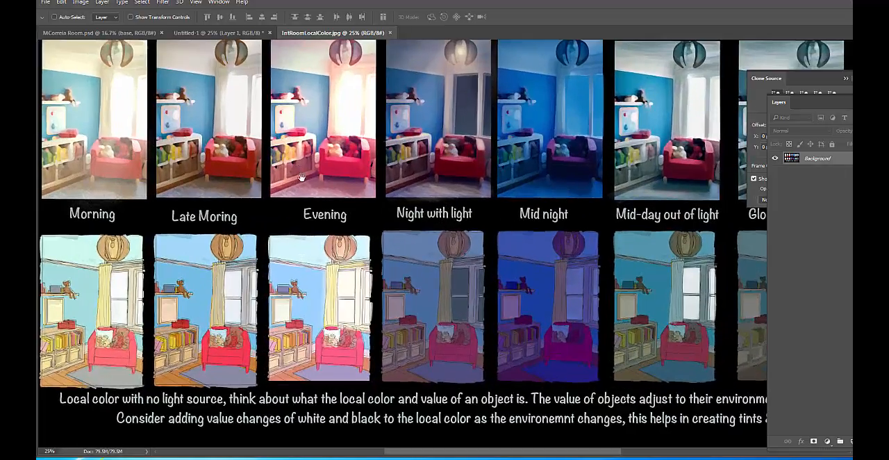
pyautogui.moveTo(299, 174); pyautogui.dragTo(335, 220)
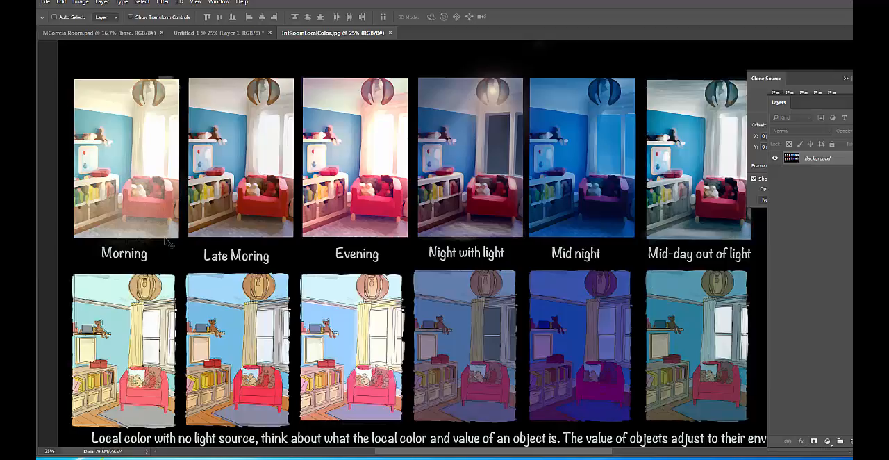
pyautogui.scroll(-3, 201, 275)
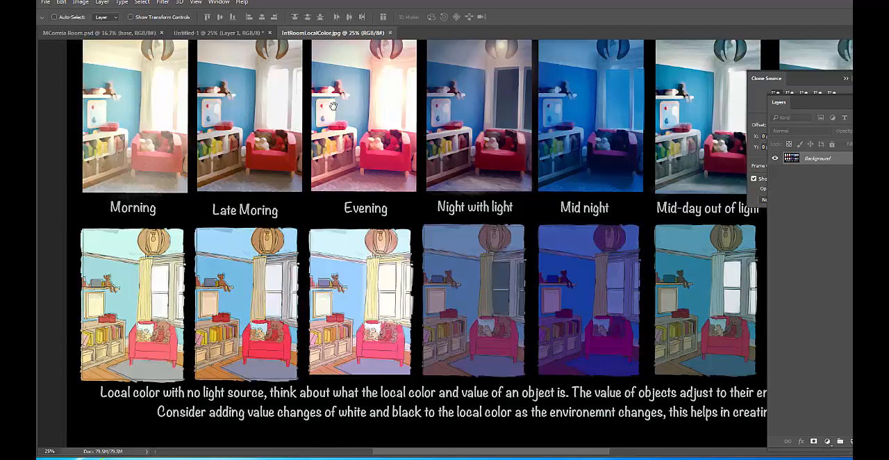
pyautogui.moveTo(333, 105)
pyautogui.mouseDown()
pyautogui.moveTo(352, 130)
pyautogui.moveTo(336, 105)
pyautogui.mouseUp()
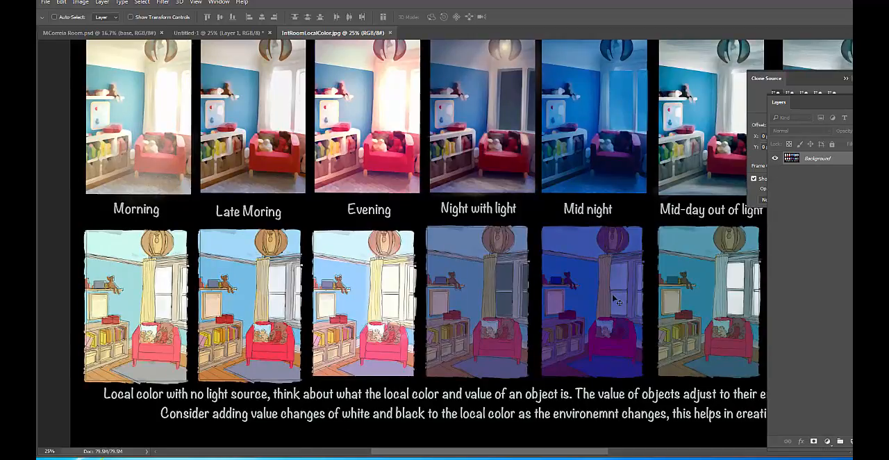
pyautogui.moveTo(454, 298); pyautogui.dragTo(448, 288)
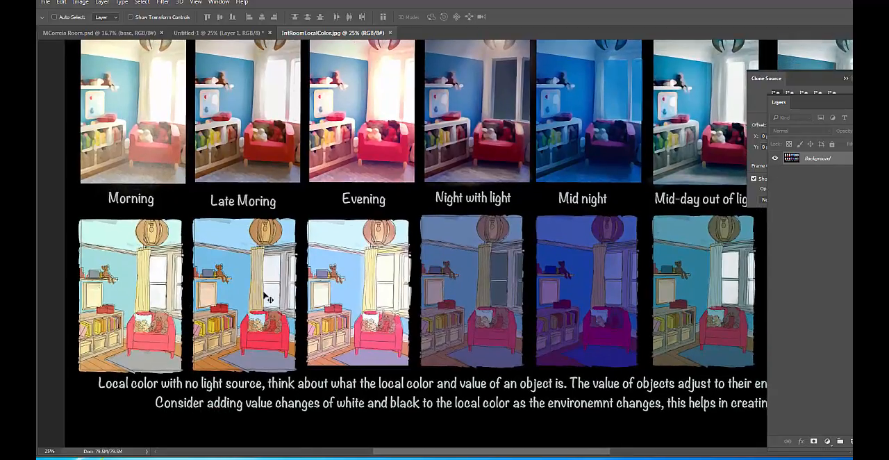
pyautogui.moveTo(657, 299); pyautogui.dragTo(716, 277)
pyautogui.moveTo(230, 243); pyautogui.dragTo(167, 273)
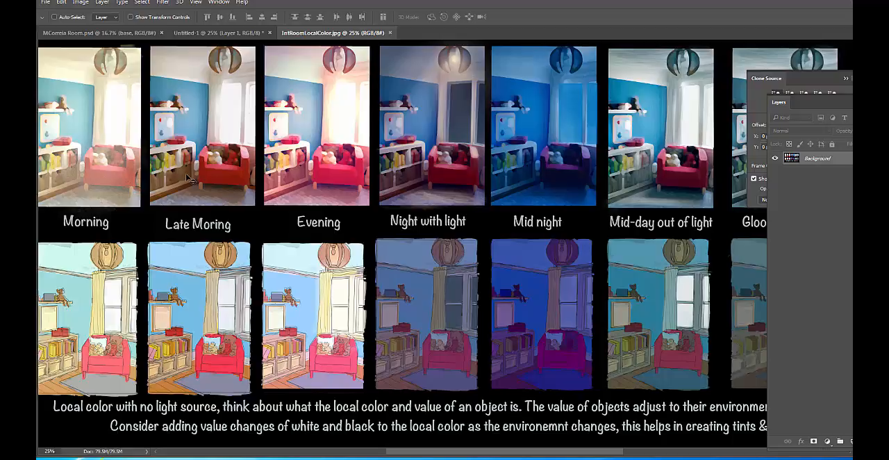
pyautogui.moveTo(216, 136); pyautogui.dragTo(299, 180)
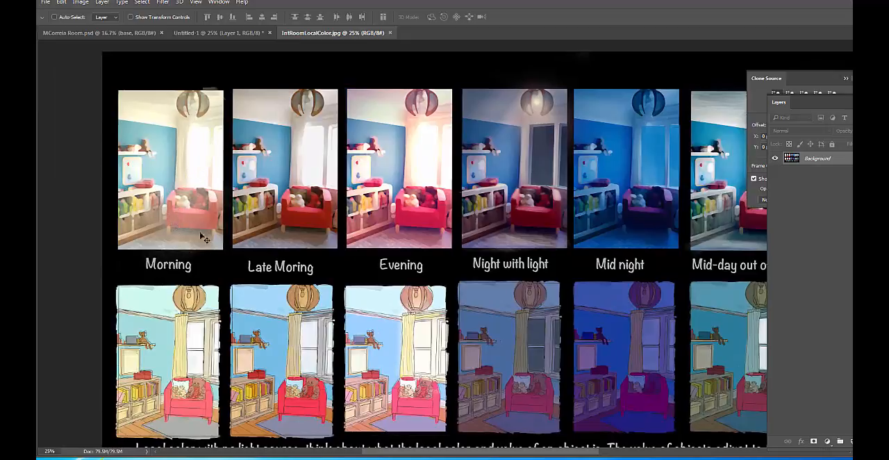
pyautogui.hscroll(4, 327, 182)
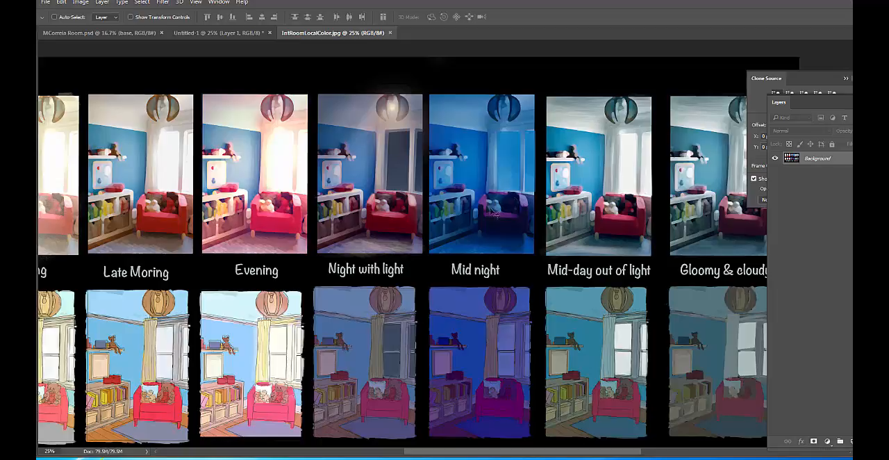
pyautogui.moveTo(528, 196); pyautogui.dragTo(448, 209)
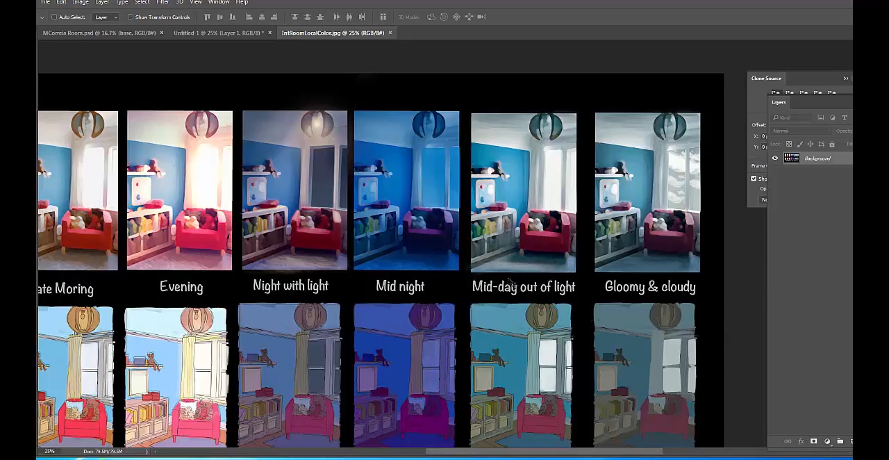
pyautogui.moveTo(647, 225); pyautogui.dragTo(542, 241)
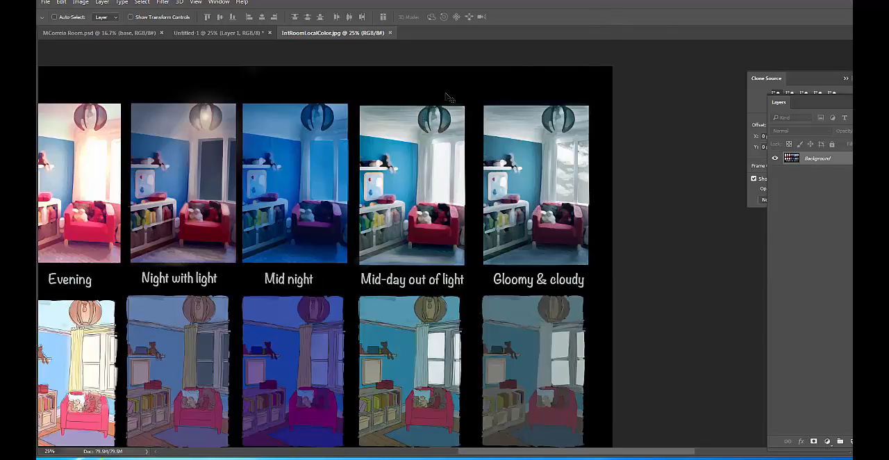
pyautogui.moveTo(276, 143); pyautogui.dragTo(539, 167)
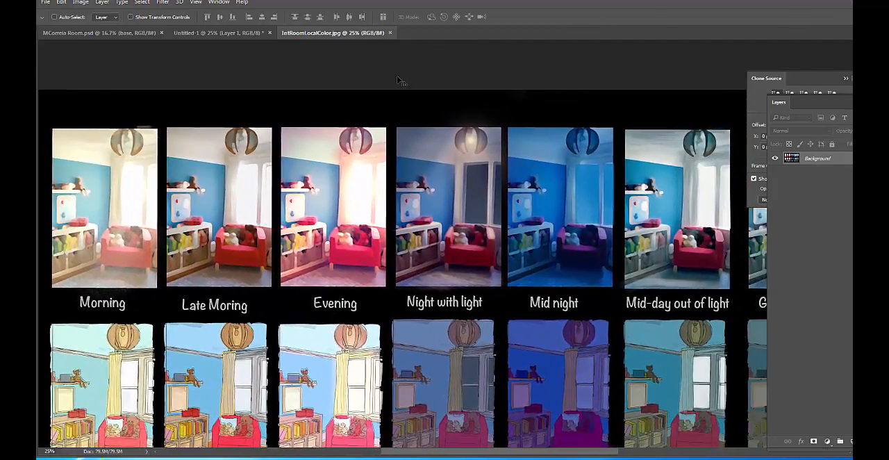
pyautogui.moveTo(587, 200); pyautogui.dragTo(556, 182)
# In the Untitled-1 document, duplicate Layer 1 and place the copy below the original room picture, aligned with its left edge
pyautogui.click(212, 32)
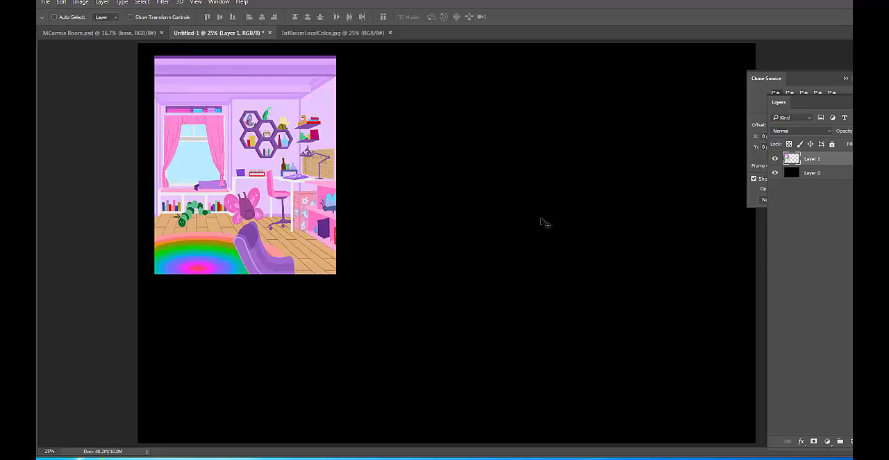
pyautogui.rightClick(826, 161)
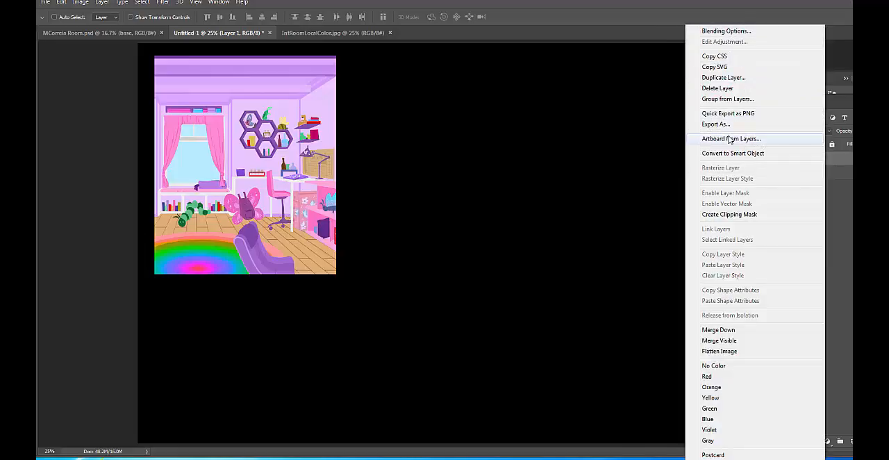
pyautogui.click(738, 78)
pyautogui.click(546, 135)
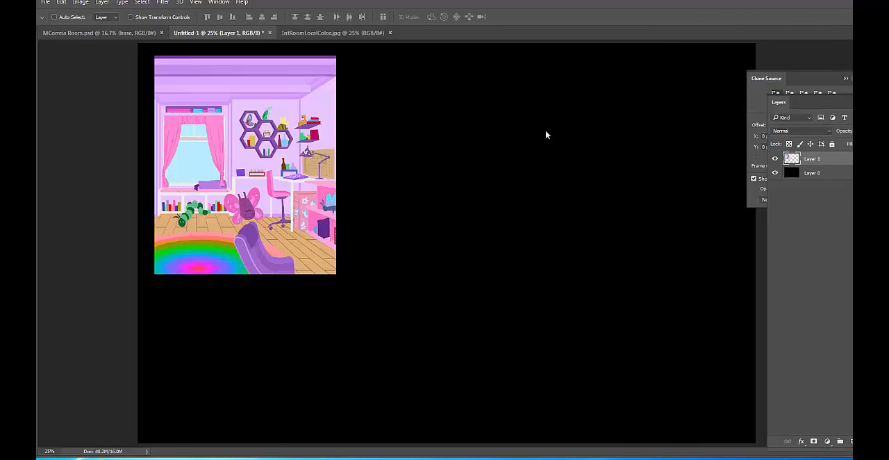
pyautogui.moveTo(345, 133); pyautogui.dragTo(353, 272)
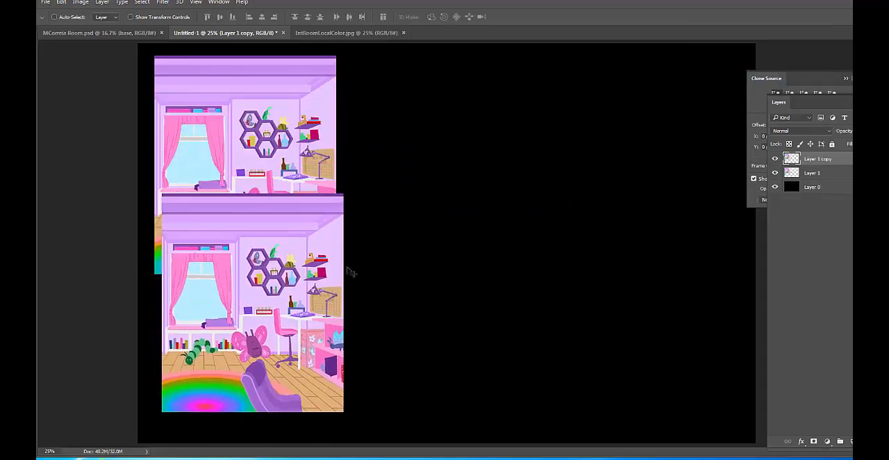
pyautogui.moveTo(208, 293); pyautogui.dragTo(205, 321)
# Scale both room pictures down together so that there is space to separate them vertically on the canvas
pyautogui.keyDown('shift'); pyautogui.click(844, 172); pyautogui.keyUp('shift')
pyautogui.hotkey('ctrl', 't')
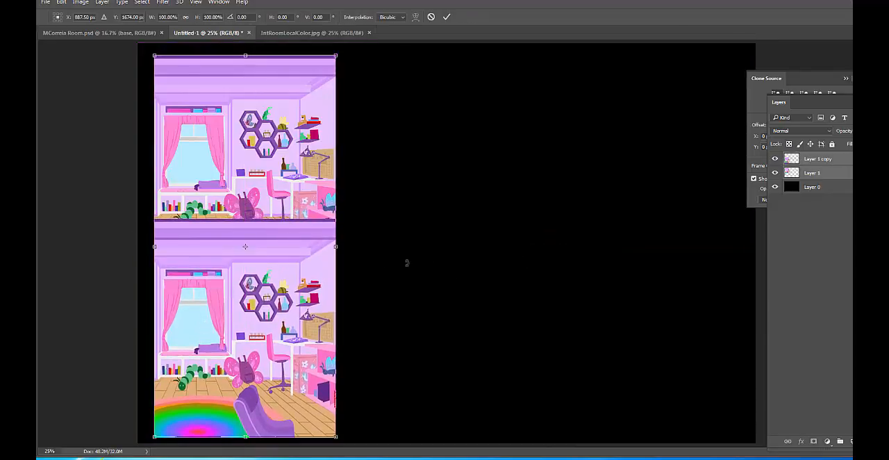
pyautogui.moveTo(335, 437); pyautogui.dragTo(303, 366)
pyautogui.press('Return')
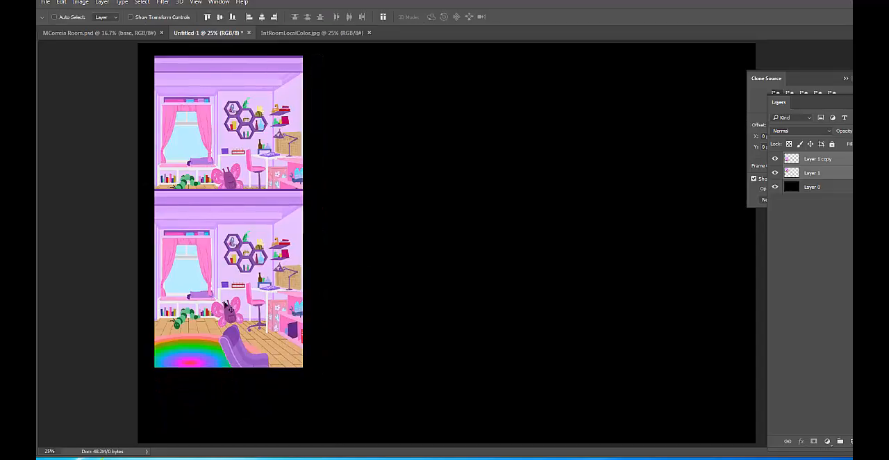
# Reposition the two room pictures into one column along the canvas's left edge, leaving a narrow black gap between them
pyautogui.moveTo(220, 267); pyautogui.dragTo(237, 310)
pyautogui.rightClick(221, 283)
pyautogui.click(250, 284)
pyautogui.rightClick(231, 153)
pyautogui.click(255, 159)
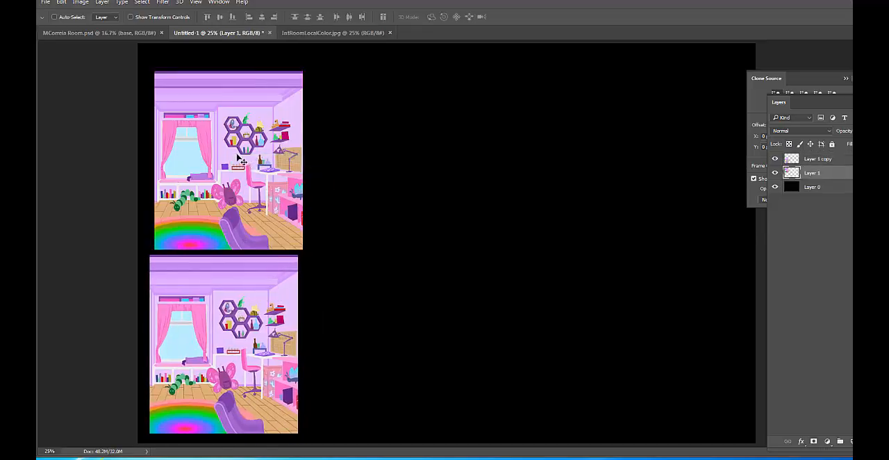
pyautogui.moveTo(249, 160)
pyautogui.mouseDown()
pyautogui.moveTo(243, 137)
pyautogui.moveTo(236, 149)
pyautogui.mouseUp()
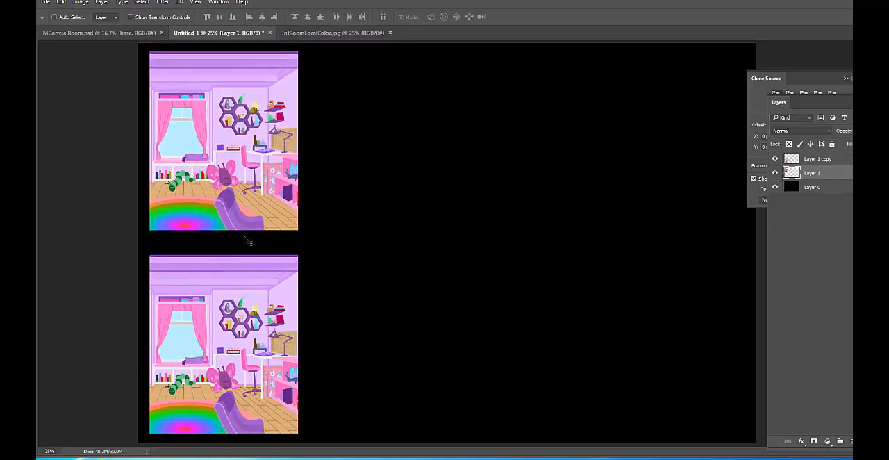
pyautogui.moveTo(236, 295)
pyautogui.mouseDown()
pyautogui.moveTo(235, 278)
pyautogui.moveTo(239, 286)
pyautogui.mouseUp()
pyautogui.rightClick(229, 360)
pyautogui.click(243, 361)
pyautogui.moveTo(236, 360); pyautogui.dragTo(229, 341)
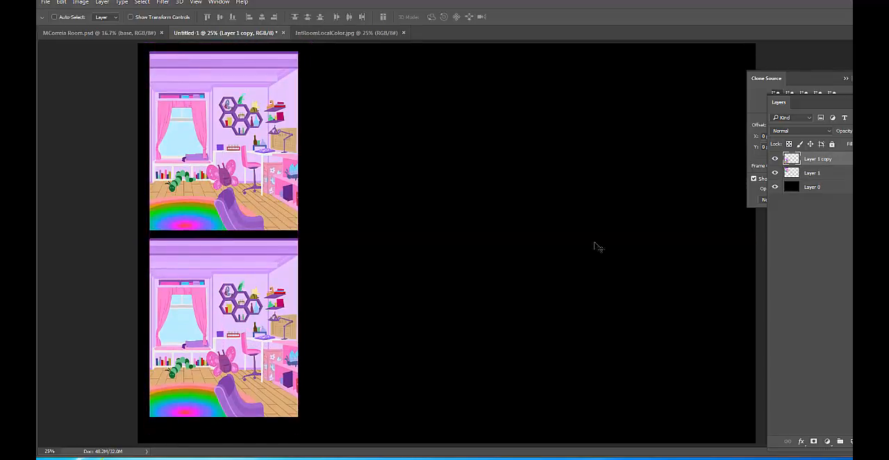
# Enlarge both room pictures together slightly so the column fills nearly the full height of the canvas
pyautogui.keyDown('shift'); pyautogui.click(837, 174); pyautogui.keyUp('shift')
pyautogui.hotkey('ctrl', 't')
pyautogui.moveTo(298, 417); pyautogui.dragTo(307, 437)
pyautogui.press('Return')
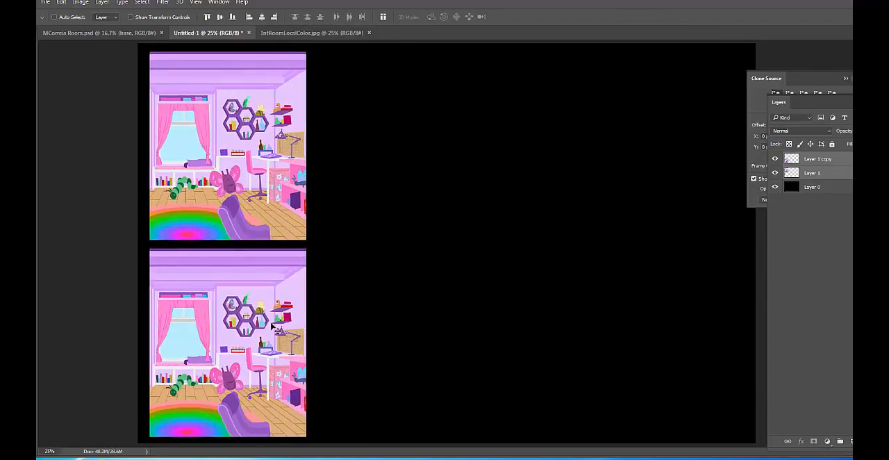
# Turn the lower room picture, Layer 1 copy, grayscale by setting its Hue/Saturation saturation to -99
pyautogui.click(833, 162)
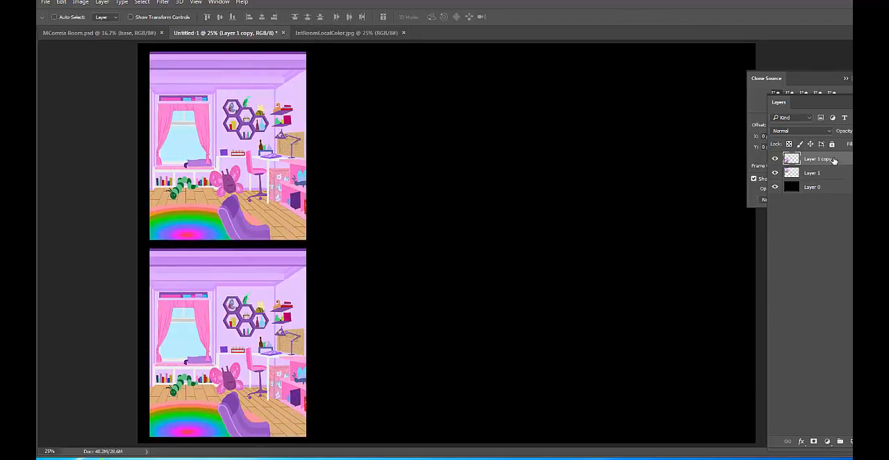
pyautogui.press('ctrl')
pyautogui.hotkey('ctrl', 'u')
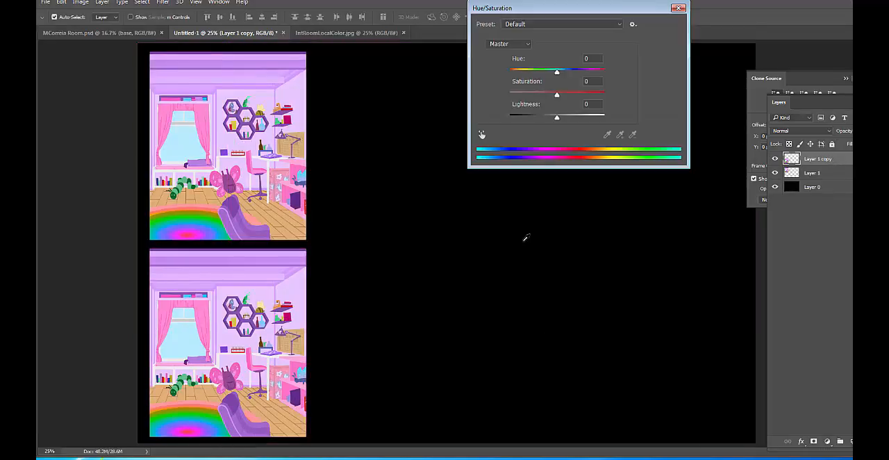
pyautogui.moveTo(558, 94); pyautogui.dragTo(492, 103)
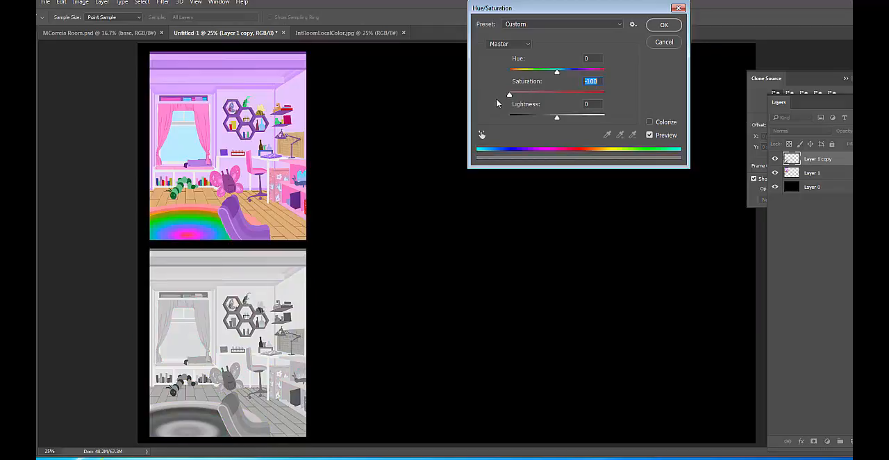
pyautogui.press('Up')
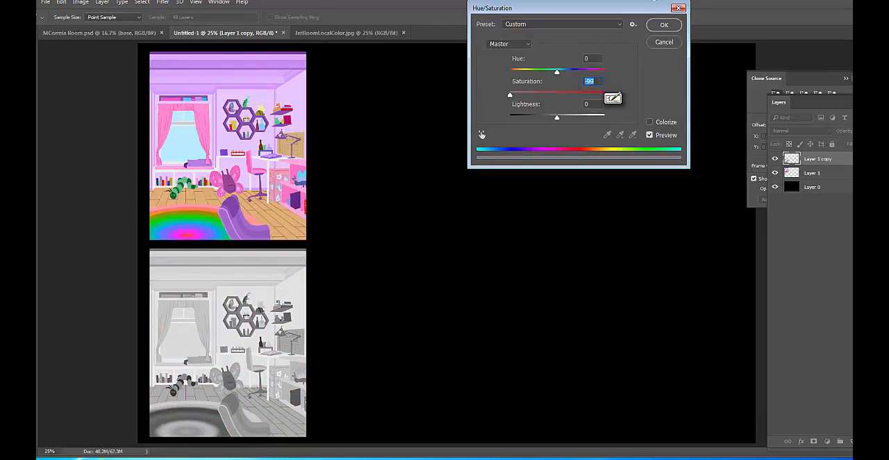
pyautogui.click(664, 25)
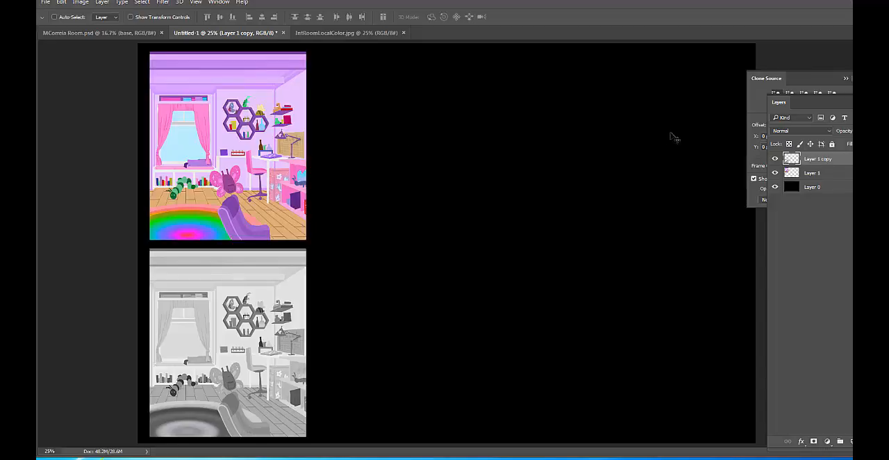
# Hide the grayscale copy, then duplicate Layer 1 and place the duplicate level with the original, to its right
pyautogui.click(775, 160)
pyautogui.click(821, 177)
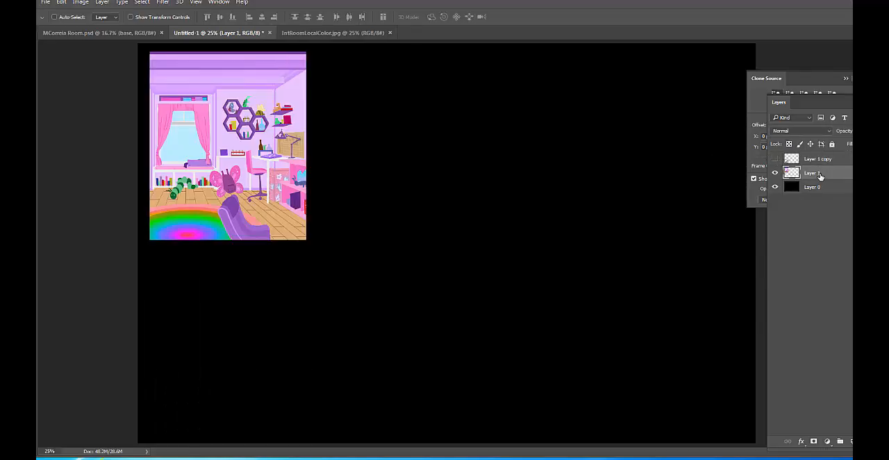
pyautogui.rightClick(822, 177)
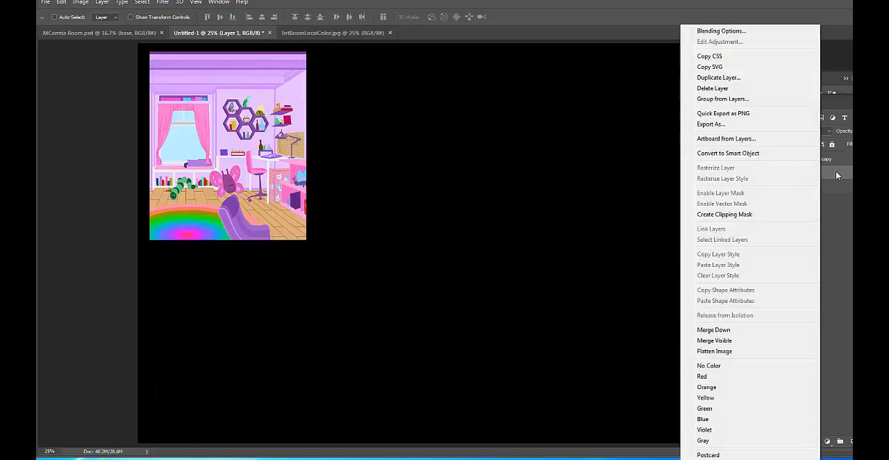
pyautogui.click(745, 78)
pyautogui.click(545, 136)
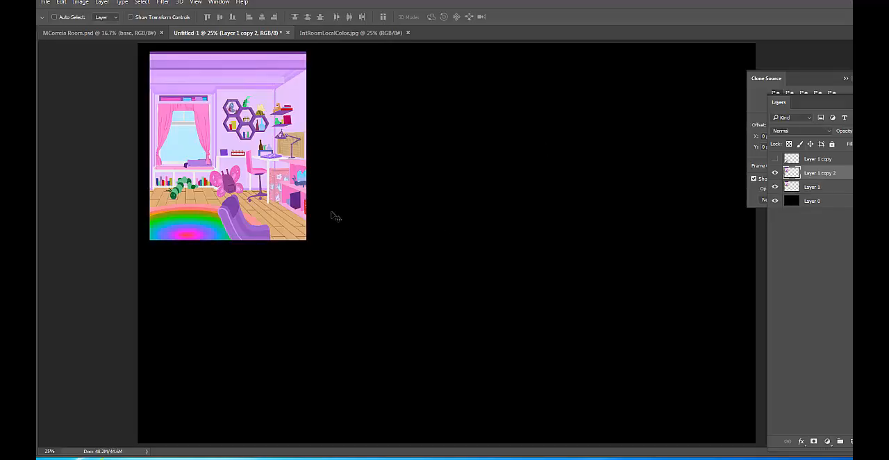
pyautogui.moveTo(275, 224); pyautogui.dragTo(438, 218)
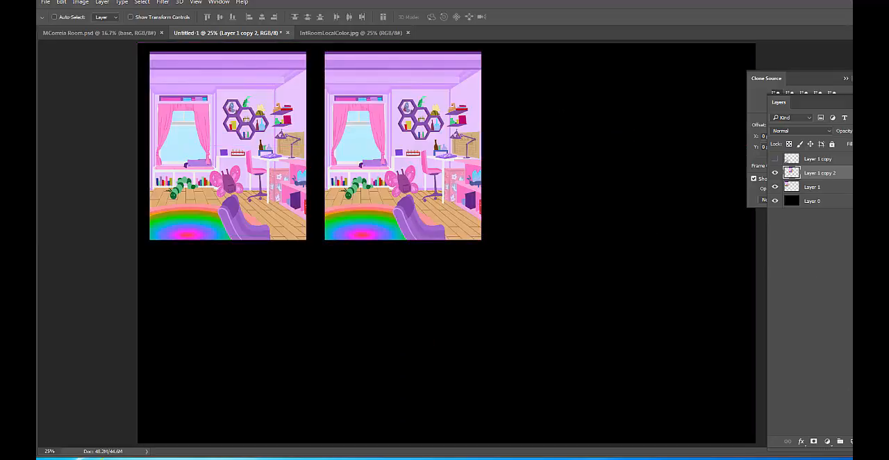
# Add a new layer above Layer 1 copy 2 and make a rectangular marquee selection around the second room picture
pyautogui.click(851, 442)
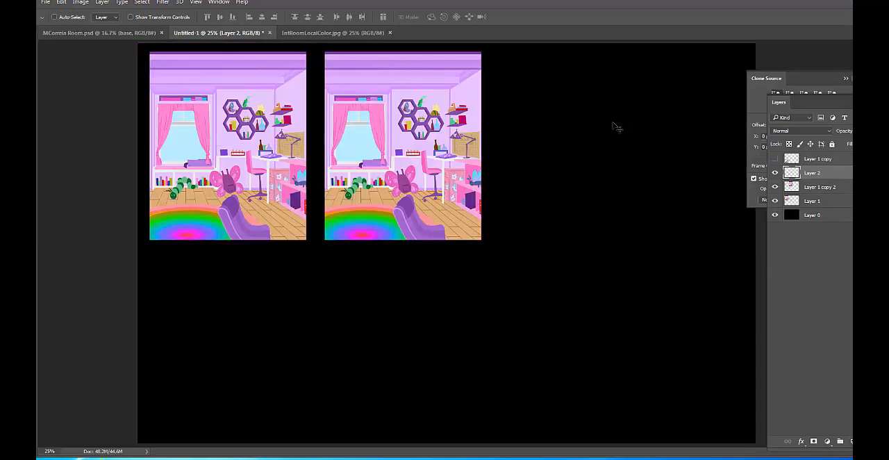
pyautogui.press('m')
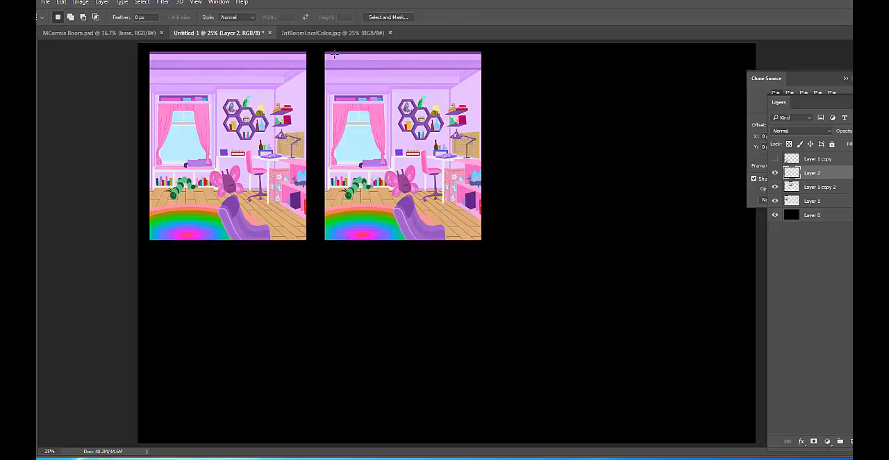
pyautogui.moveTo(325, 50); pyautogui.dragTo(481, 239)
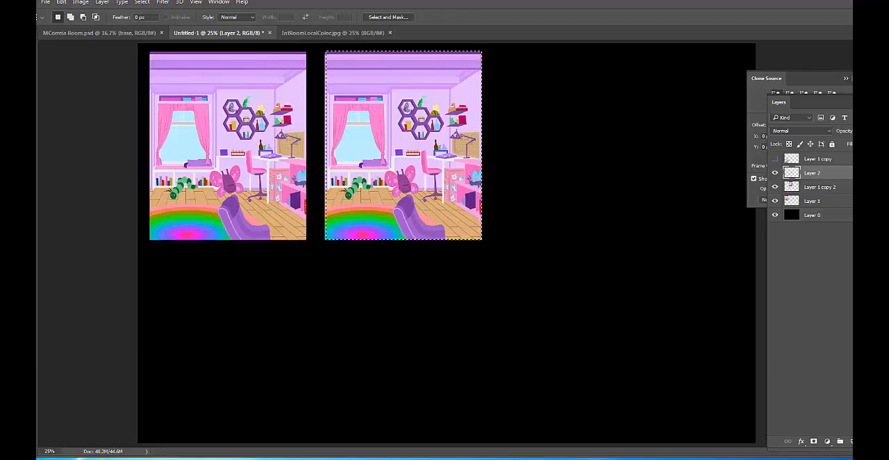
# Set the foreground color to #283e6a and the background color to dark navy #0a1b25
pyautogui.click(29, 360)
pyautogui.moveTo(447, 145)
pyautogui.mouseDown()
pyautogui.moveTo(470, 110)
pyautogui.moveTo(469, 135)
pyautogui.moveTo(454, 143)
pyautogui.mouseUp()
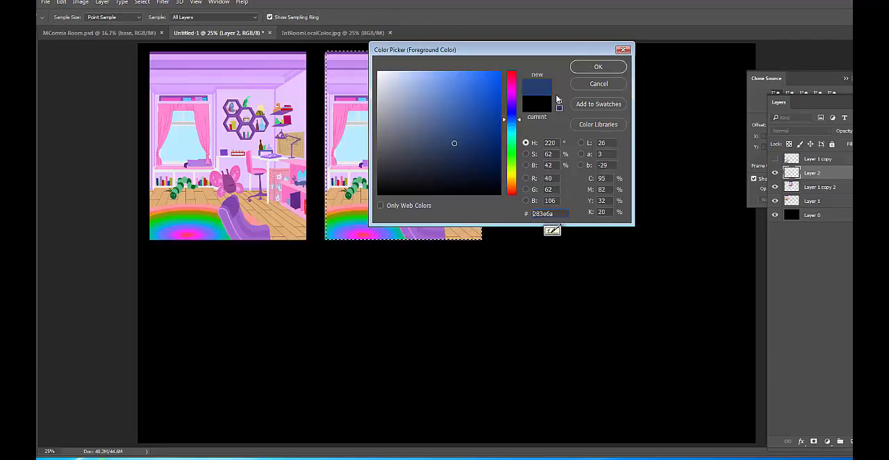
pyautogui.click(598, 67)
pyautogui.click(37, 366)
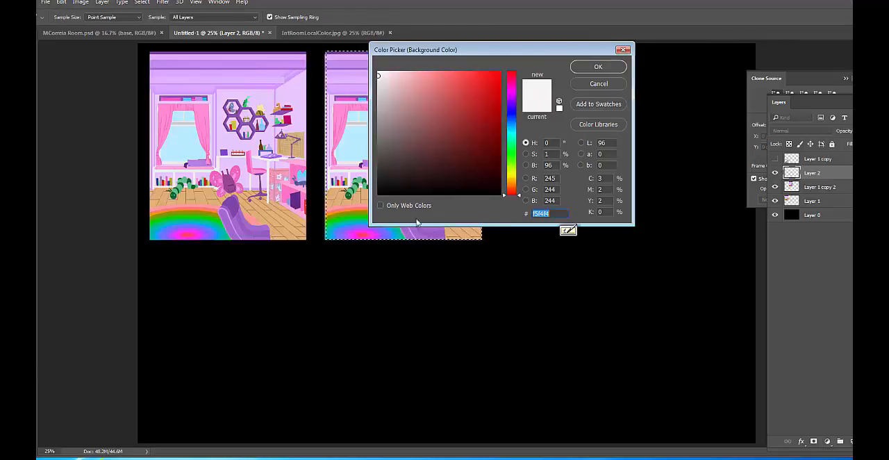
pyautogui.write('102634')
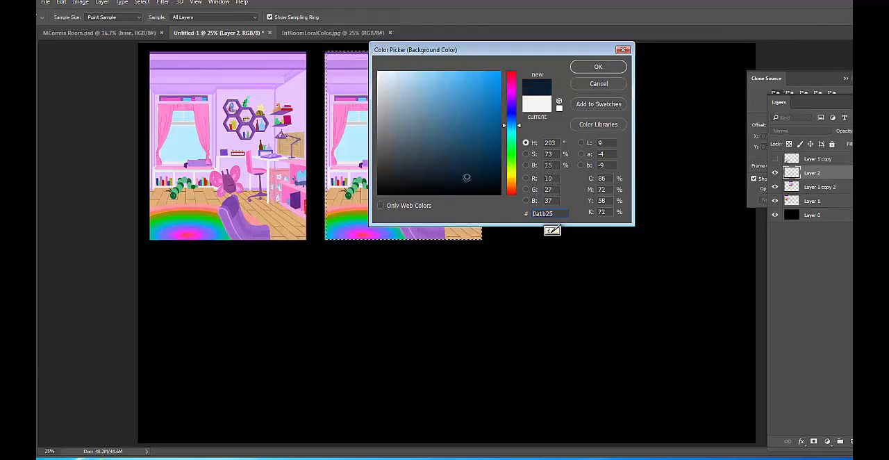
pyautogui.click(616, 70)
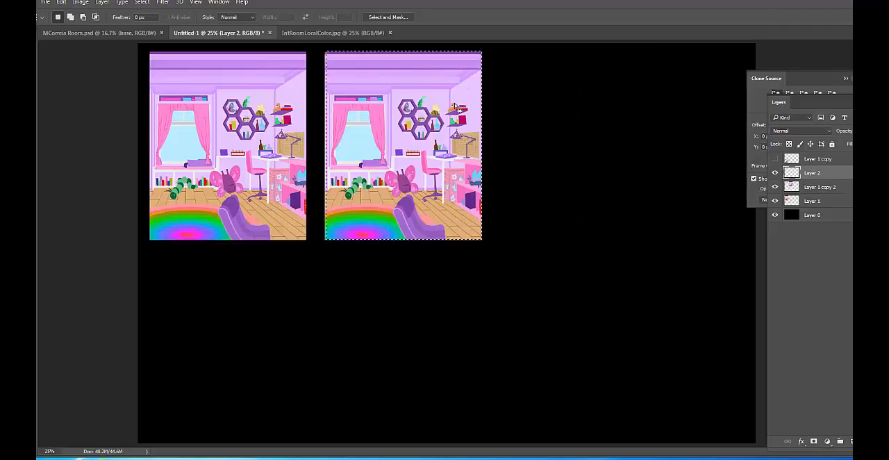
# Fill the selection on Layer 2 with a vertical linear gradient, lighten the foreground to #3b5382, and redraw the gradient with it
pyautogui.press('g')
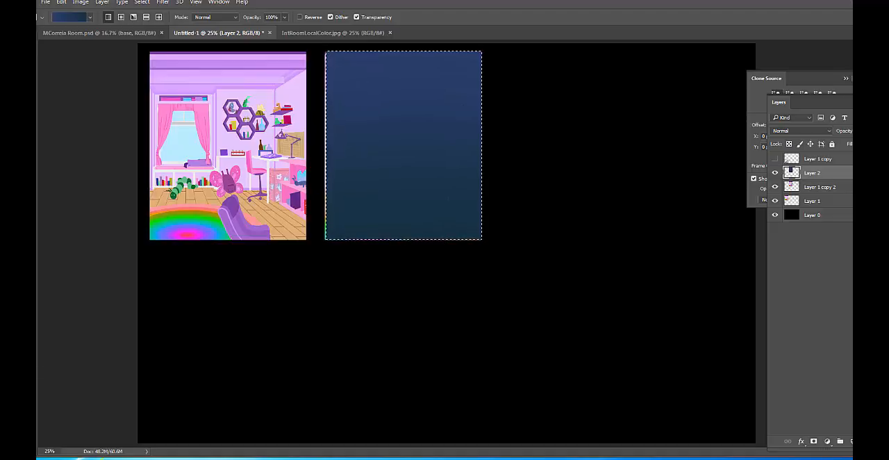
pyautogui.click(26, 326)
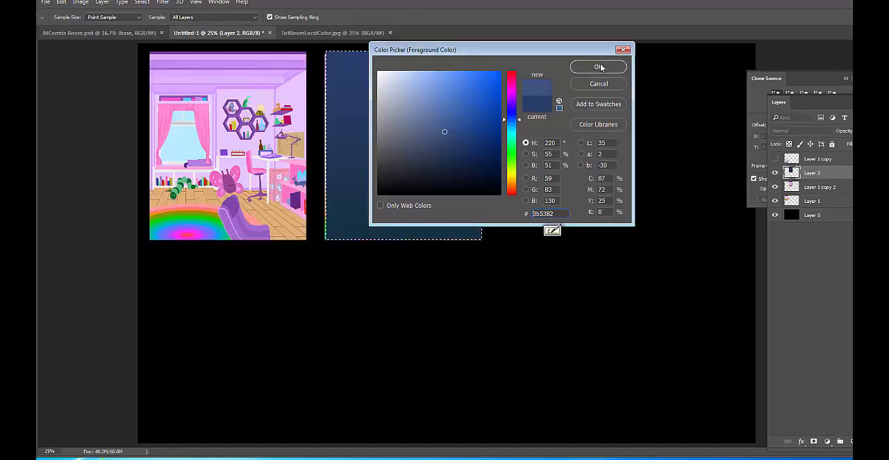
pyautogui.click(597, 66)
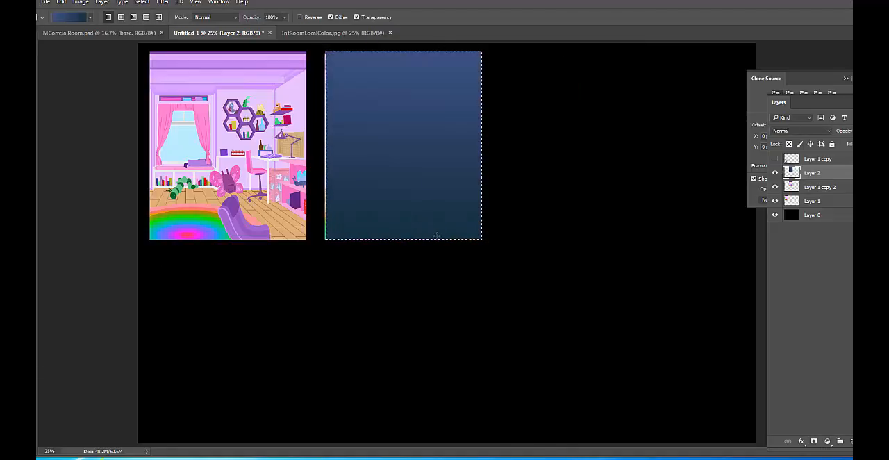
# Try the Overlay blending mode on Layer 2, and settle on Hard Light for the blue gradient
pyautogui.click(830, 132)
pyautogui.click(785, 227)
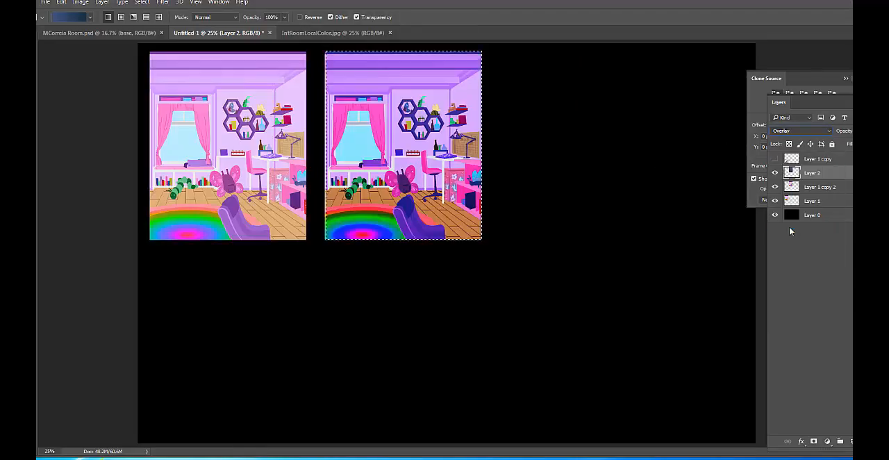
pyautogui.click(824, 131)
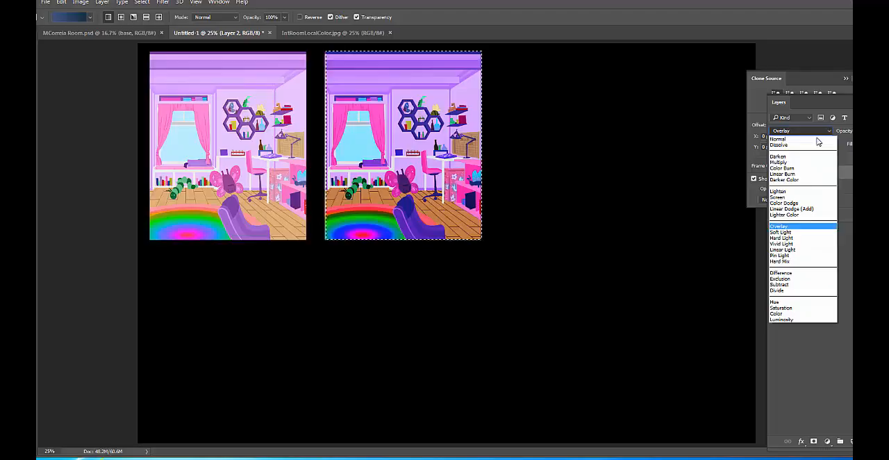
pyautogui.click(805, 238)
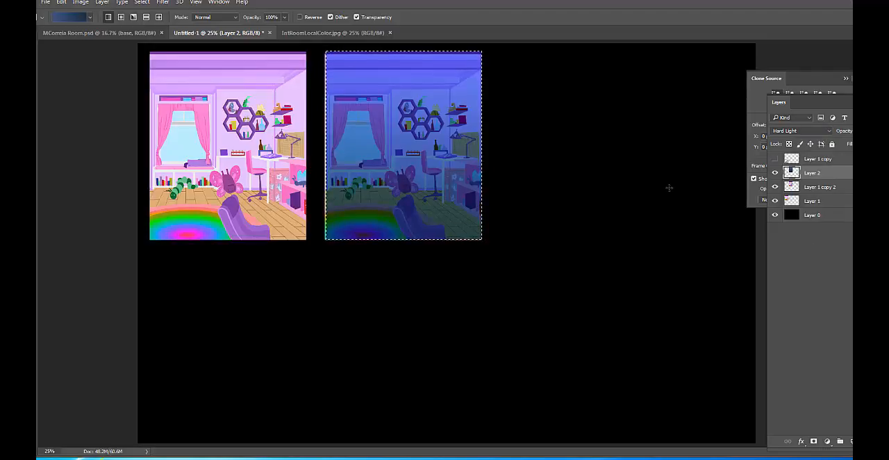
# Deselect, fit the Layer 2 gradient over the second room picture with Free Transform, and compare it with the tint off and on
pyautogui.hotkey('ctrl', 'd')
pyautogui.press('v')
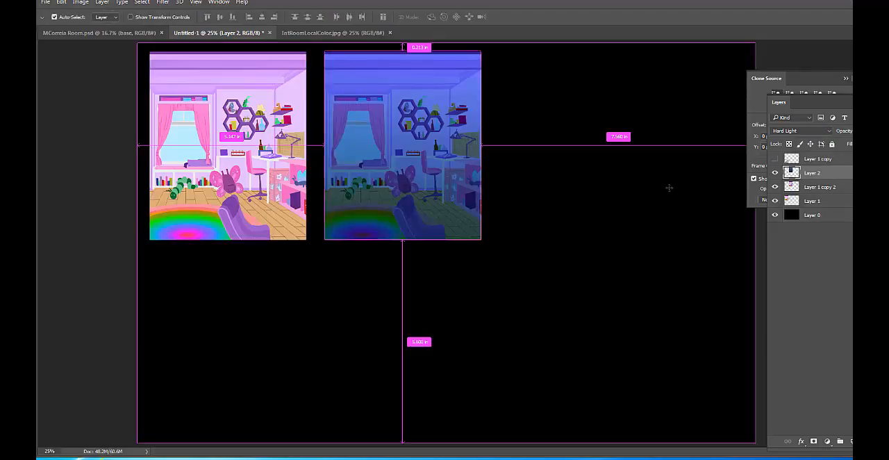
pyautogui.hotkey('ctrl', 't')
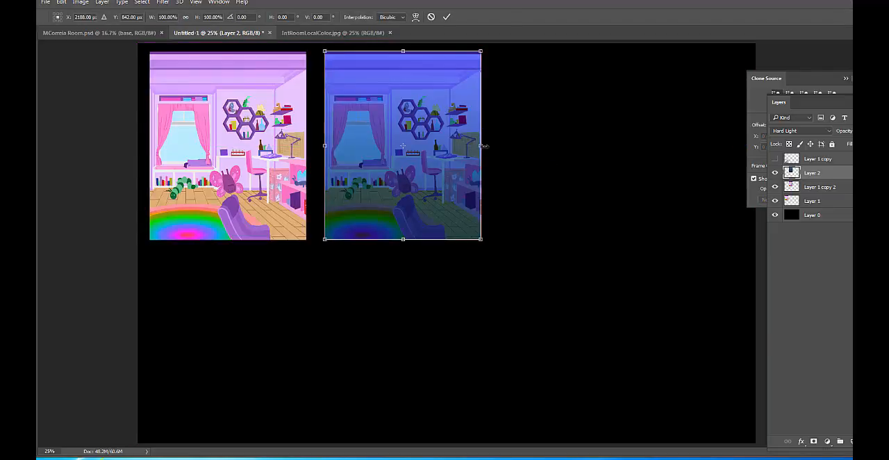
pyautogui.press('Return')
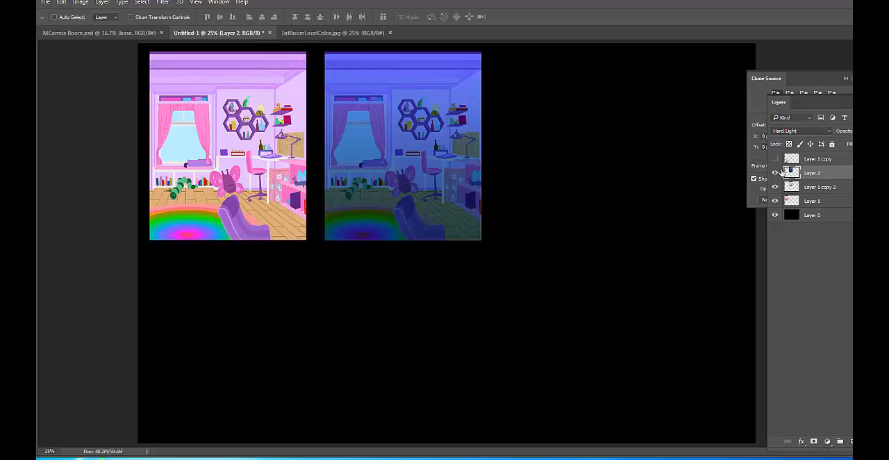
pyautogui.click(775, 173)
pyautogui.click(776, 173)
# Duplicate Layer 1 copy 2 and place the duplicate to the right of the blue-tinted picture, level with the others
pyautogui.click(823, 187)
pyautogui.rightClick(827, 187)
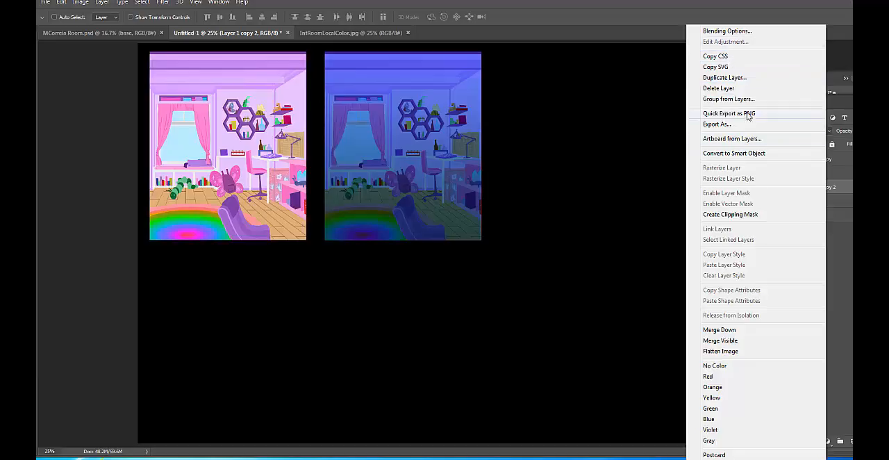
pyautogui.click(754, 78)
pyautogui.click(557, 139)
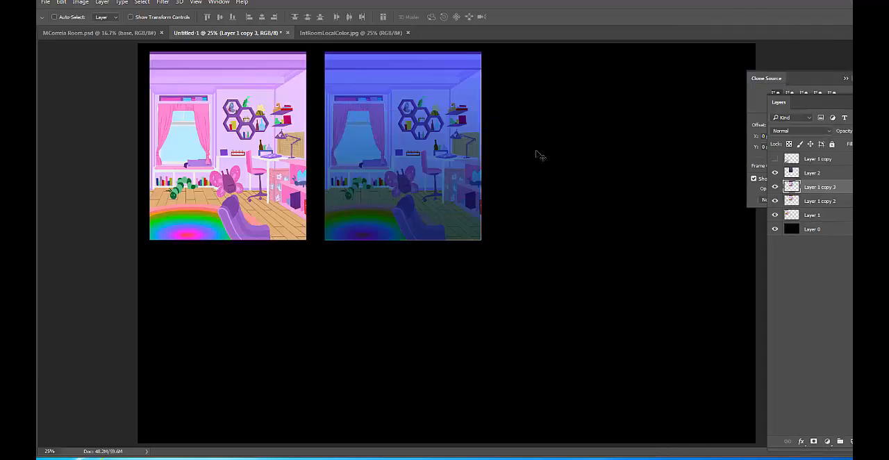
pyautogui.moveTo(464, 169); pyautogui.dragTo(585, 180)
pyautogui.moveTo(624, 168); pyautogui.dragTo(619, 175)
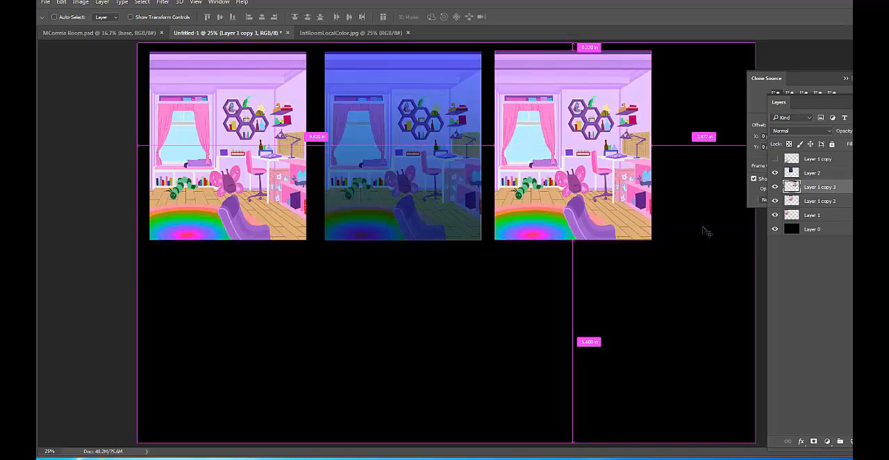
# Try to merge Layer 2 with Layer 1 copy 3
pyautogui.click(814, 172)
pyautogui.keyDown('shift'); pyautogui.click(817, 188); pyautogui.keyUp('shift')
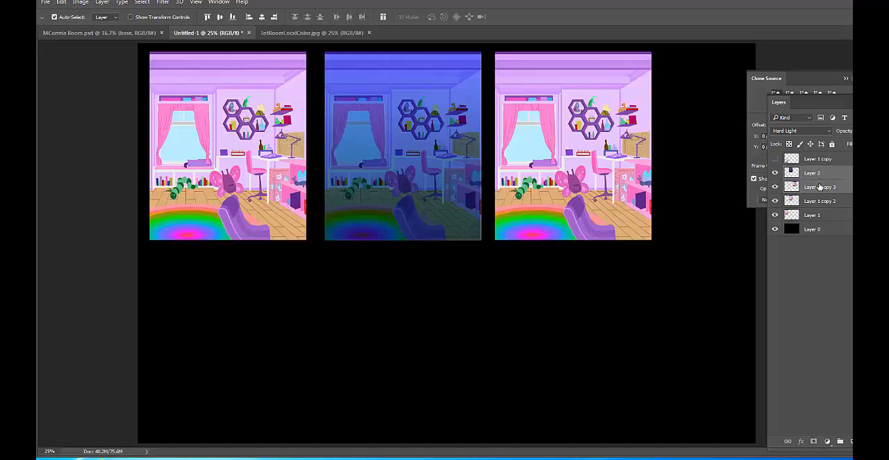
pyautogui.hotkey('ctrl', 'e')
pyautogui.hotkey('ctrl', 'z')
pyautogui.click(832, 175)
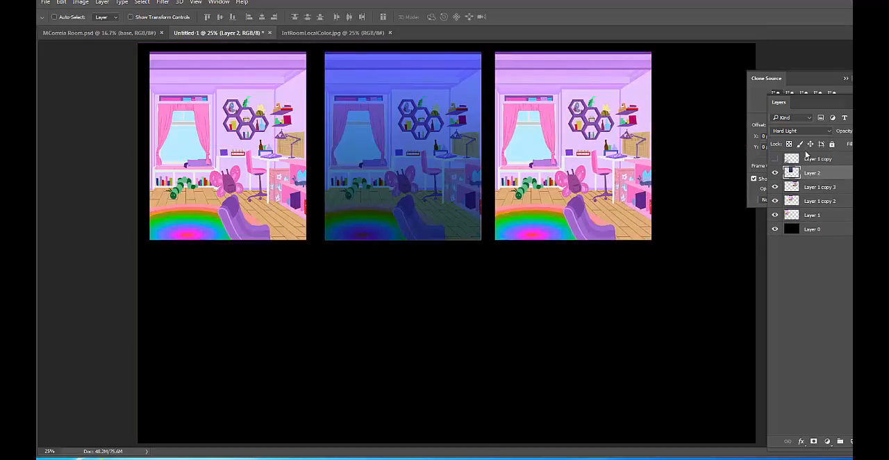
pyautogui.click(775, 172)
pyautogui.click(776, 173)
pyautogui.hotkey('ctrl', 't')
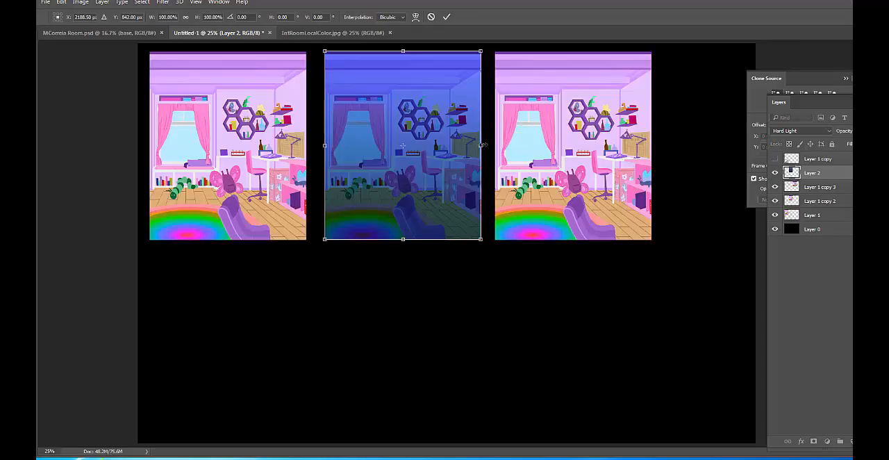
pyautogui.press('Return')
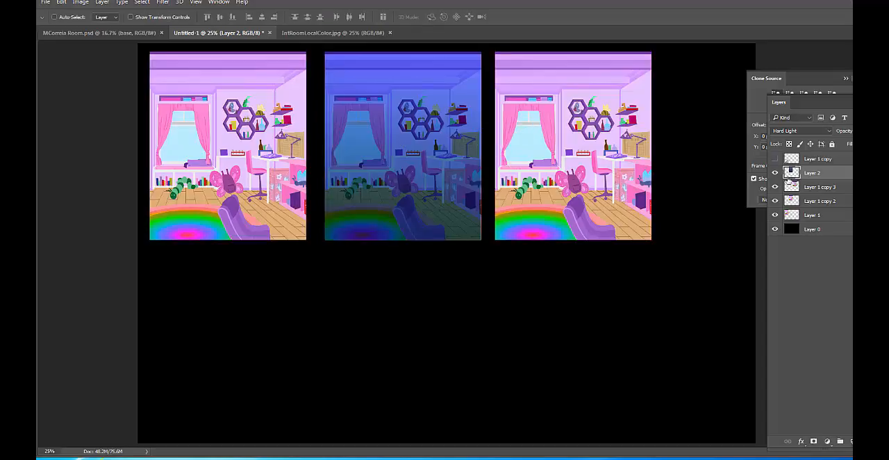
pyautogui.keyDown('shift'); pyautogui.click(822, 188); pyautogui.keyUp('shift')
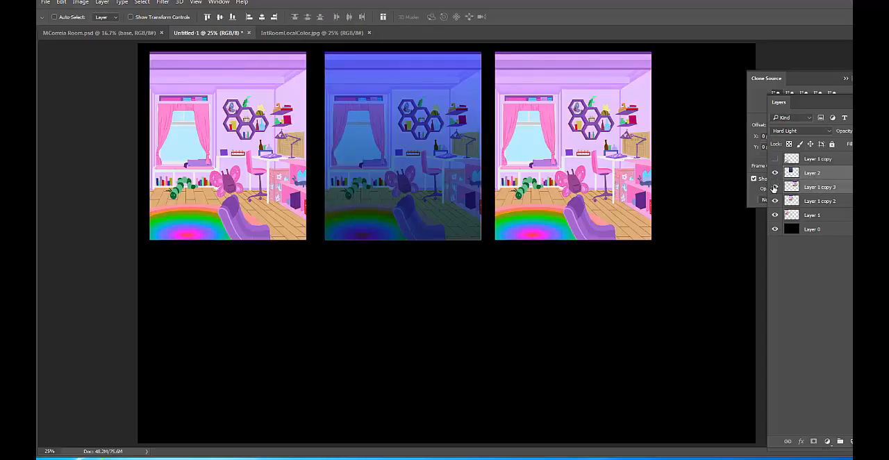
pyautogui.click(819, 175)
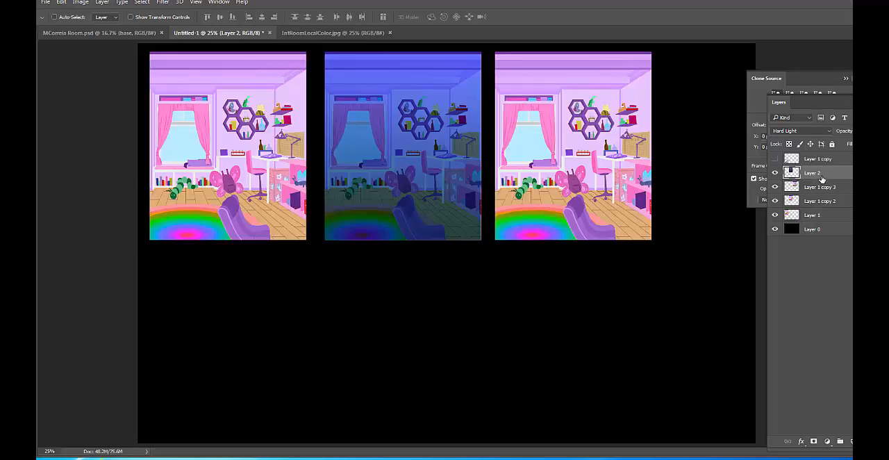
pyautogui.keyDown('ctrl'); pyautogui.click(820, 188); pyautogui.keyUp('ctrl')
pyautogui.click(819, 174)
pyautogui.click(830, 132)
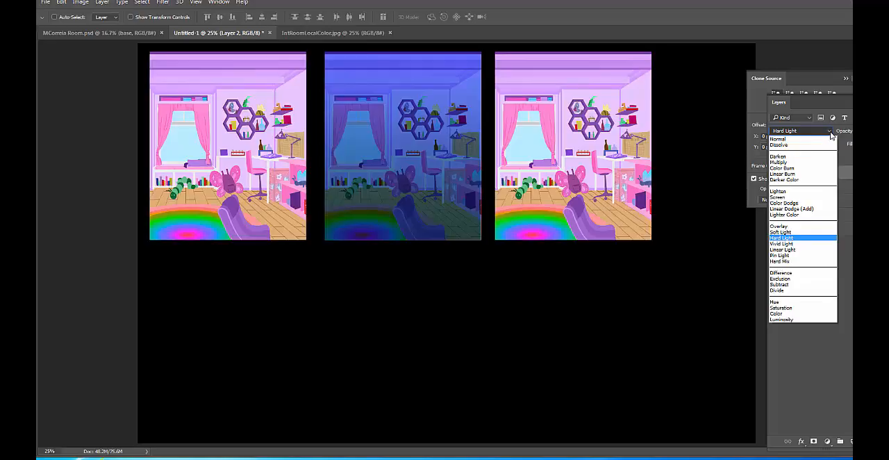
pyautogui.click(819, 239)
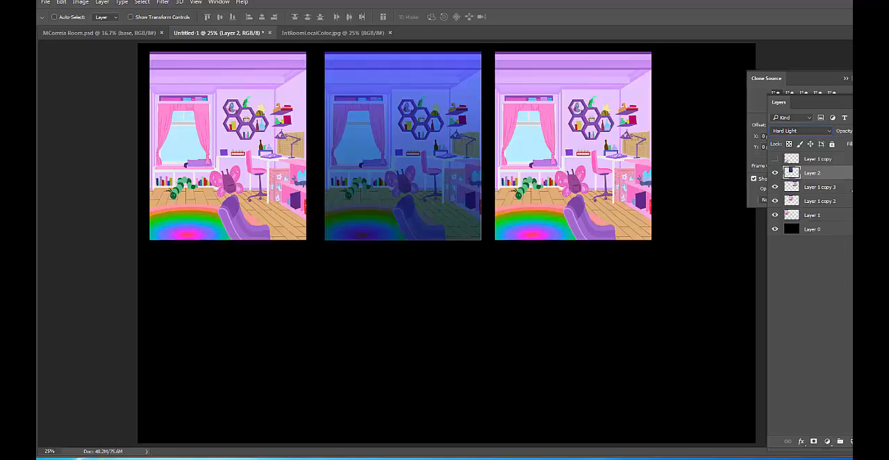
pyautogui.click(827, 188)
pyautogui.keyDown('ctrl'); pyautogui.click(826, 173); pyautogui.keyUp('ctrl')
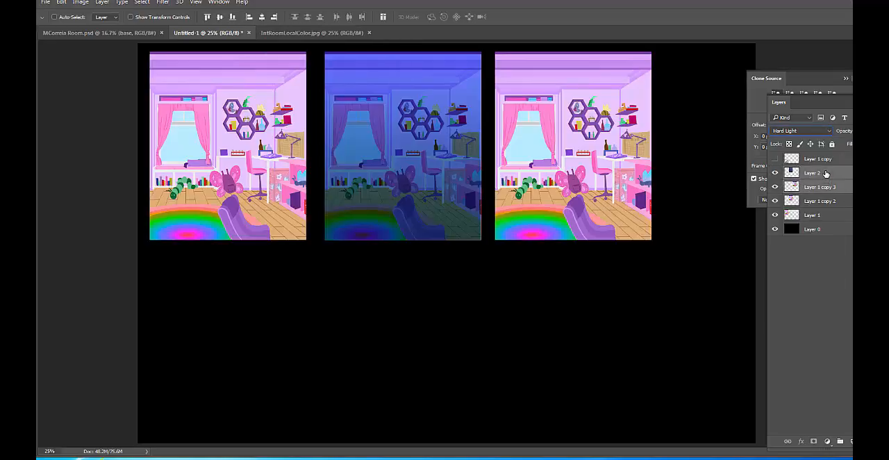
# Identify Layer 1 copy 3 by toggling its visibility, and move Layer 1 copy 2 directly beneath Layer 2 in the layer stack
pyautogui.click(775, 187)
pyautogui.click(776, 187)
pyautogui.moveTo(823, 201); pyautogui.dragTo(820, 176)
pyautogui.click(830, 188)
# Open Color Balance for Layer 1 copy 3 and set the midtones to cyan-red -100 and yellow-blue +98
pyautogui.click(834, 199)
pyautogui.click(775, 201)
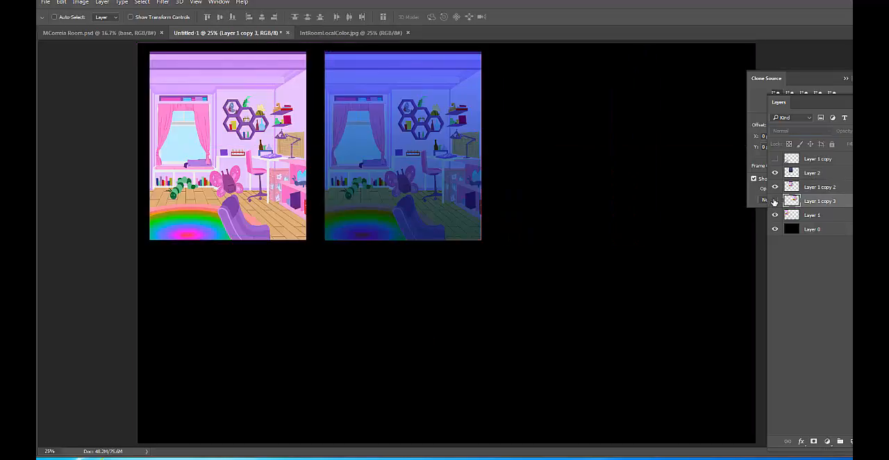
pyautogui.click(775, 201)
pyautogui.hotkey('ctrl', 'b')
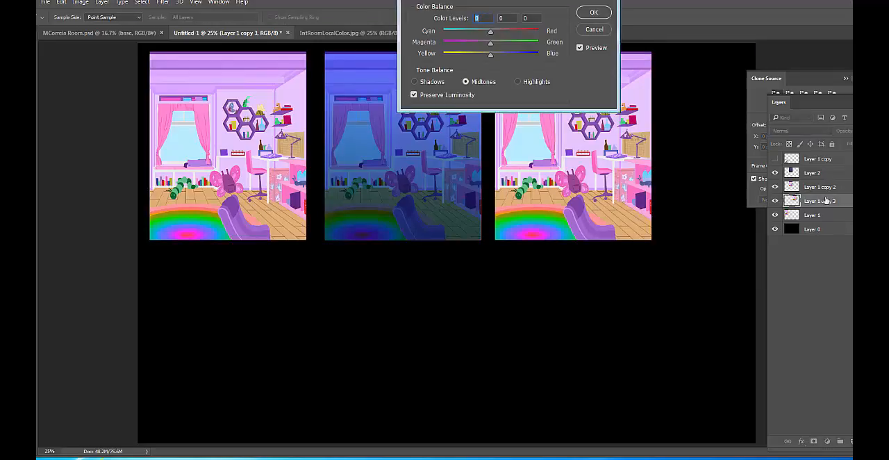
pyautogui.moveTo(556, 9); pyautogui.dragTo(409, 9)
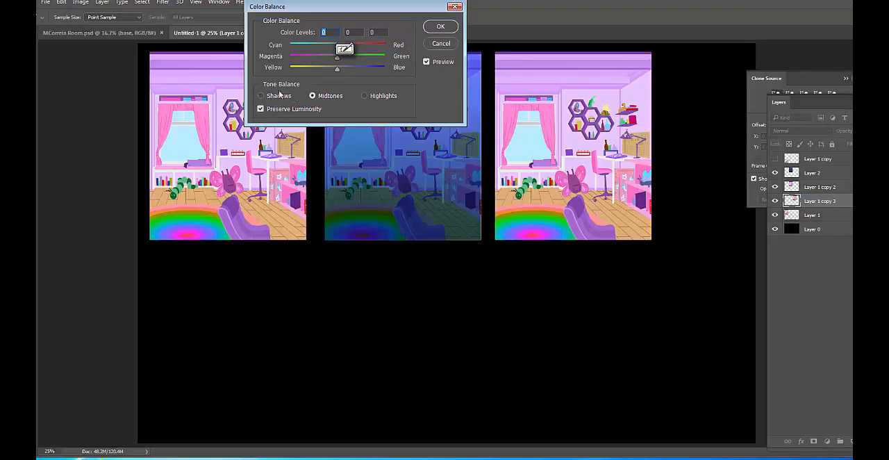
pyautogui.click(337, 97)
pyautogui.moveTo(340, 69); pyautogui.dragTo(381, 67)
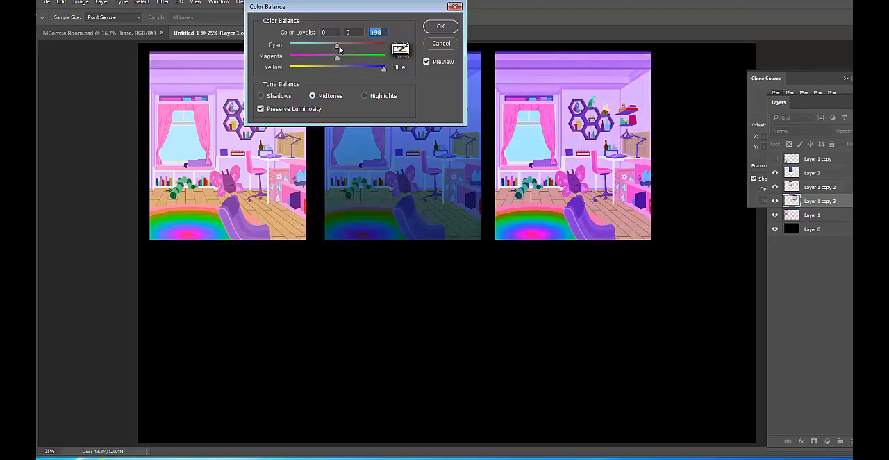
pyautogui.moveTo(329, 47); pyautogui.dragTo(249, 54)
# Set the Color Balance shadows to cyan-red -88 and yellow-blue +90, and apply the adjustment to Layer 1 copy 3
pyautogui.click(272, 98)
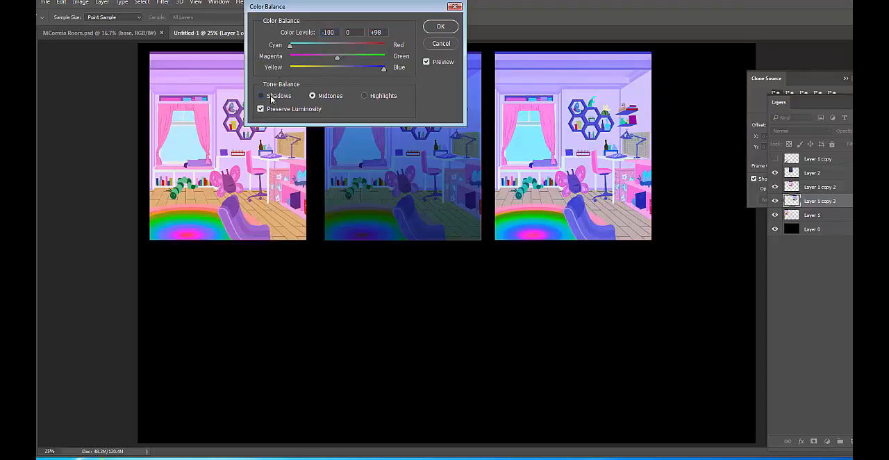
pyautogui.moveTo(336, 69); pyautogui.dragTo(384, 69)
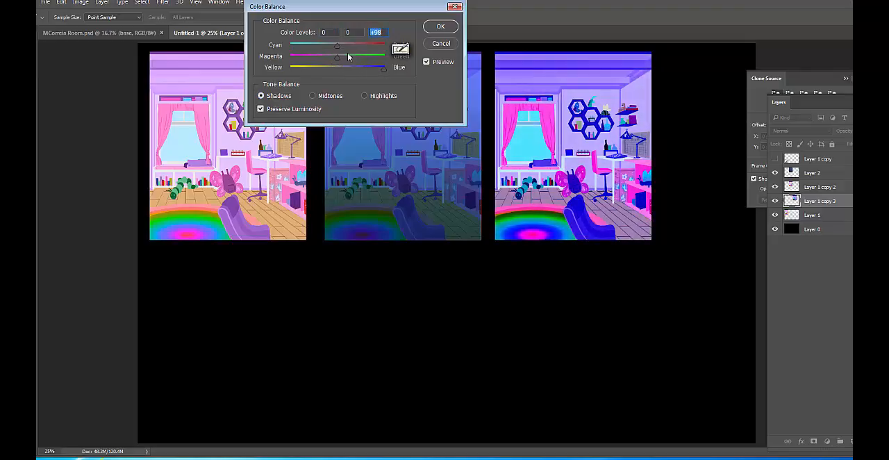
pyautogui.moveTo(324, 42); pyautogui.dragTo(308, 49)
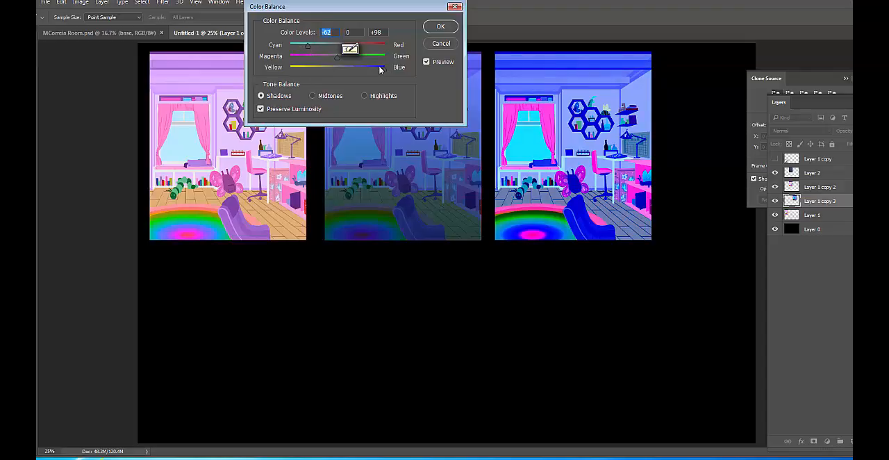
pyautogui.moveTo(383, 68)
pyautogui.mouseDown()
pyautogui.moveTo(371, 72)
pyautogui.moveTo(380, 70)
pyautogui.mouseUp()
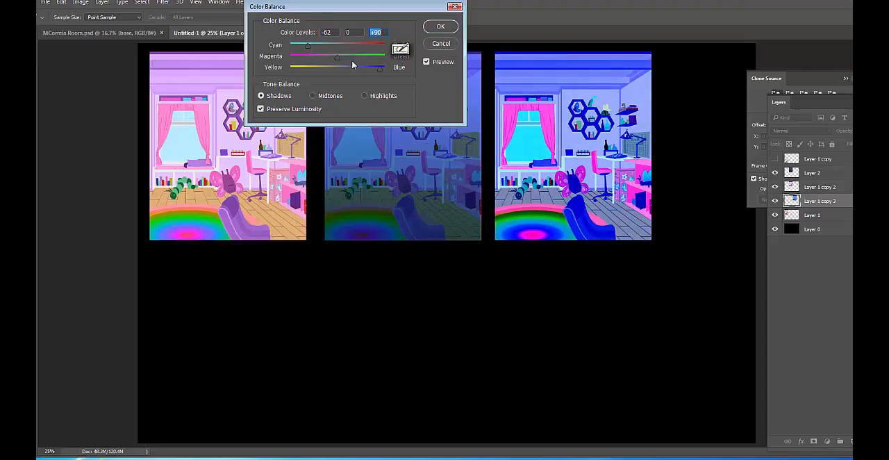
pyautogui.moveTo(303, 46); pyautogui.dragTo(297, 46)
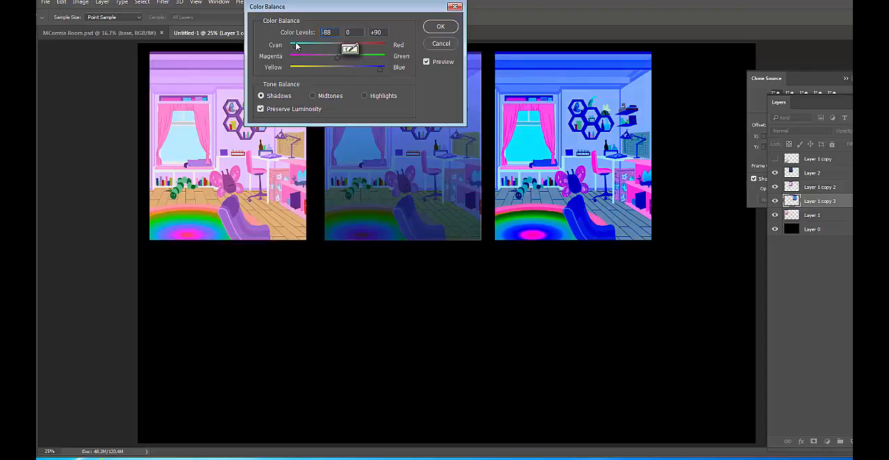
pyautogui.click(440, 27)
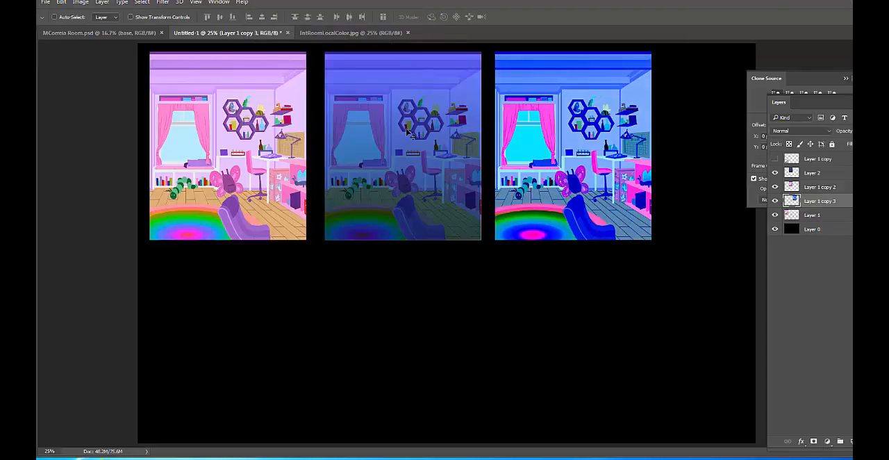
# Apply Color Balance to the shadows of Layer 1 copy 3 with cyan-red -44 and yellow-blue +46
pyautogui.hotkey('ctrl', 'b')
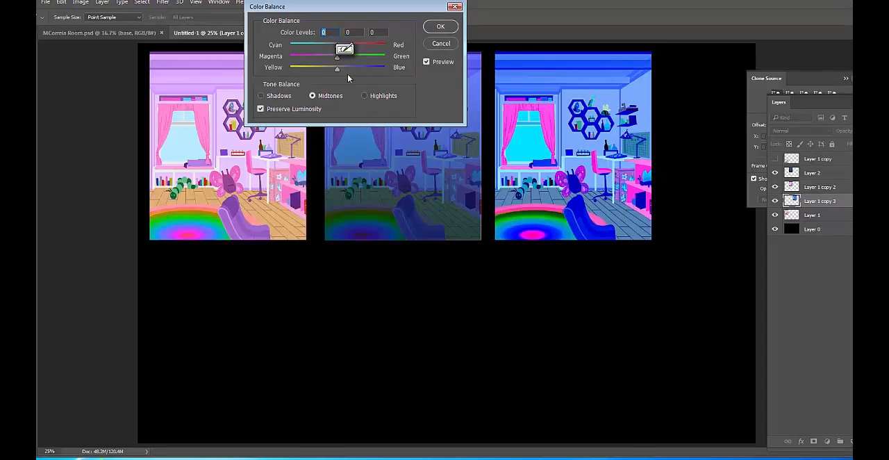
pyautogui.click(281, 96)
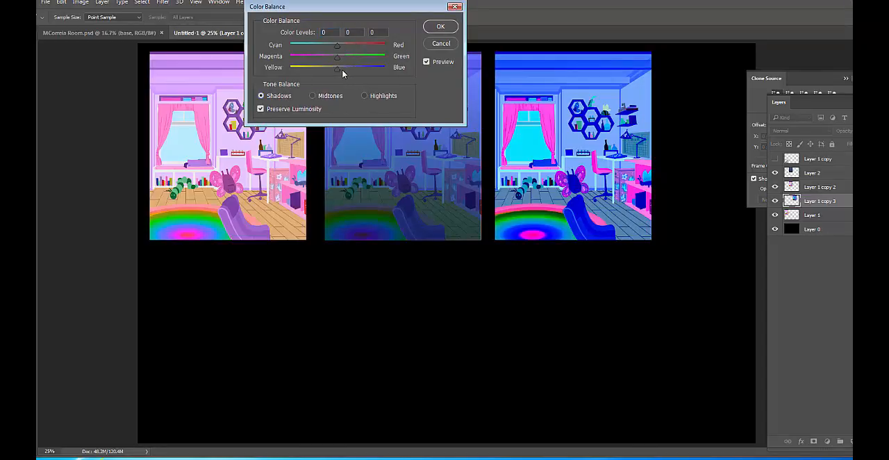
pyautogui.moveTo(342, 71)
pyautogui.mouseDown()
pyautogui.moveTo(354, 69)
pyautogui.moveTo(319, 47)
pyautogui.moveTo(360, 68)
pyautogui.mouseUp()
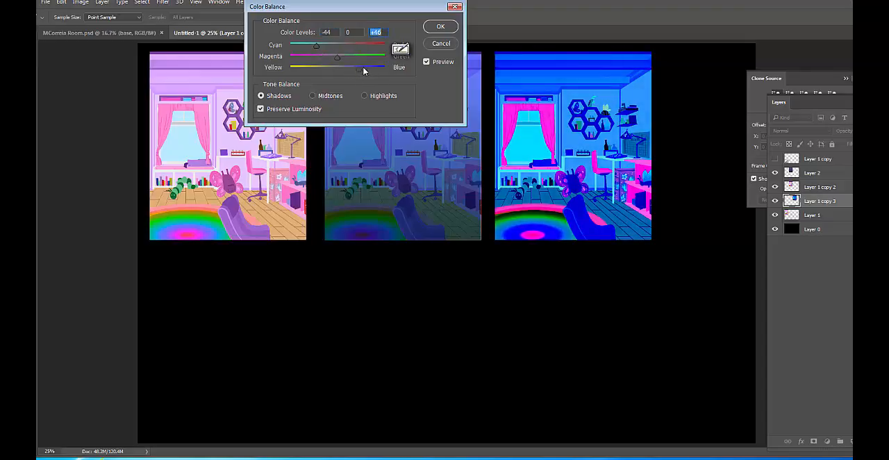
pyautogui.click(443, 26)
pyautogui.press('v')
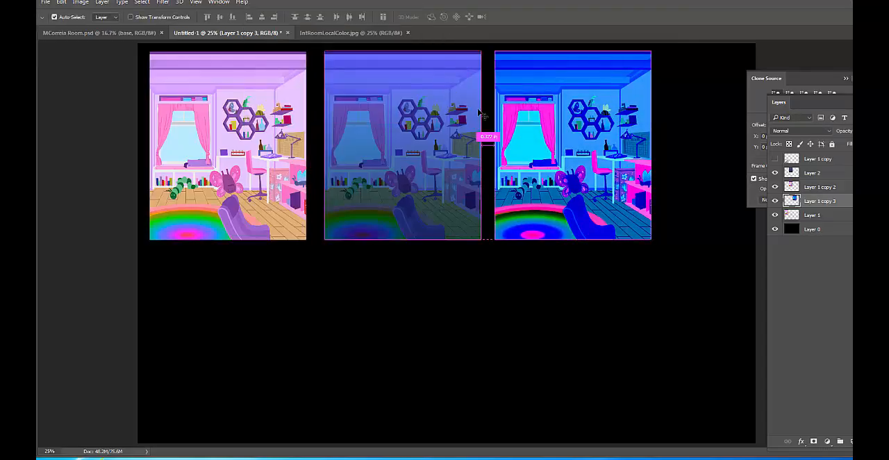
# Reduce the saturation of Layer 1 copy 3 to -44 with Hue/Saturation
pyautogui.hotkey('ctrl', 'u')
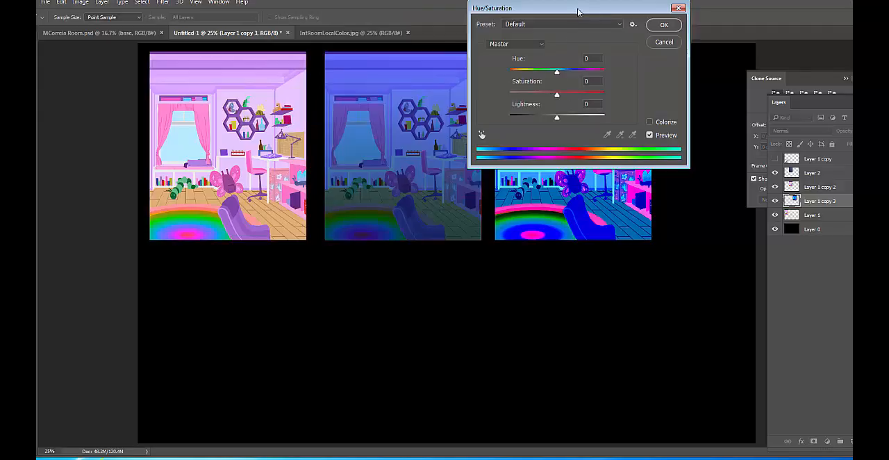
pyautogui.moveTo(577, 11); pyautogui.dragTo(368, 40)
pyautogui.moveTo(345, 125); pyautogui.dragTo(325, 125)
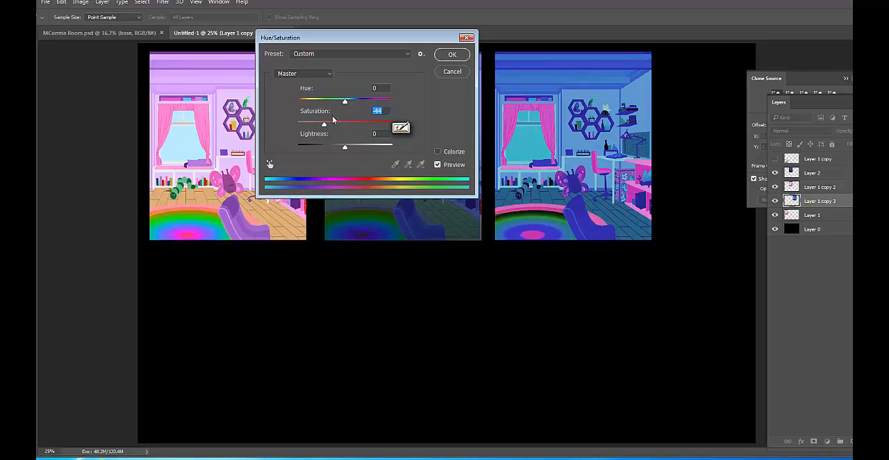
pyautogui.click(451, 55)
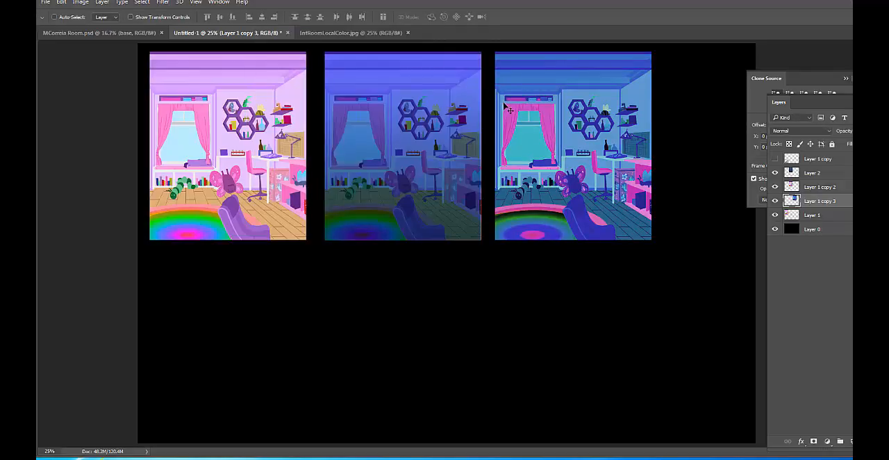
# Apply Color Balance to Layer 1 copy 3 with midtones magenta-green -12 and yellow-blue +28, and highlights cyan-red -41 and yellow-blue +55
pyautogui.hotkey('ctrl', 'b')
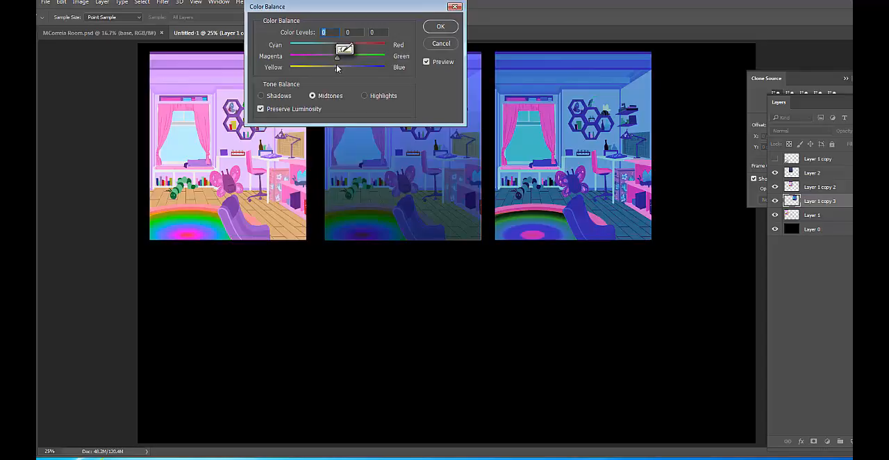
pyautogui.moveTo(337, 67)
pyautogui.mouseDown()
pyautogui.moveTo(351, 67)
pyautogui.moveTo(308, 57)
pyautogui.moveTo(332, 58)
pyautogui.mouseUp()
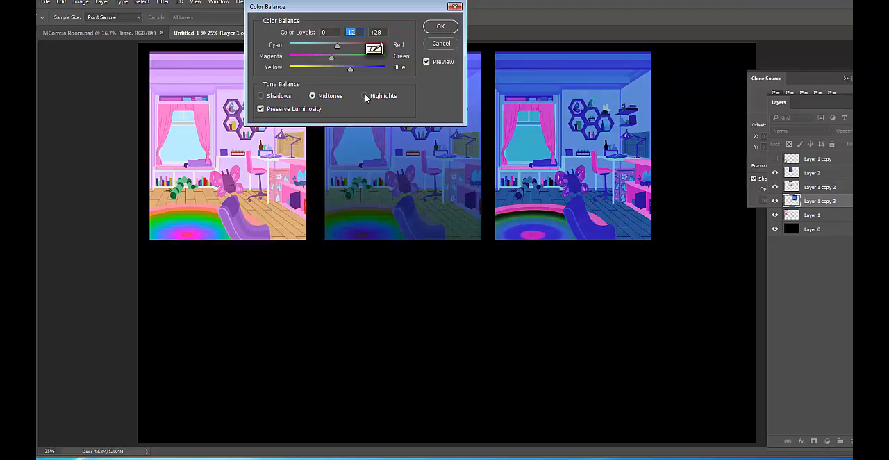
pyautogui.moveTo(424, 8); pyautogui.dragTo(397, 14)
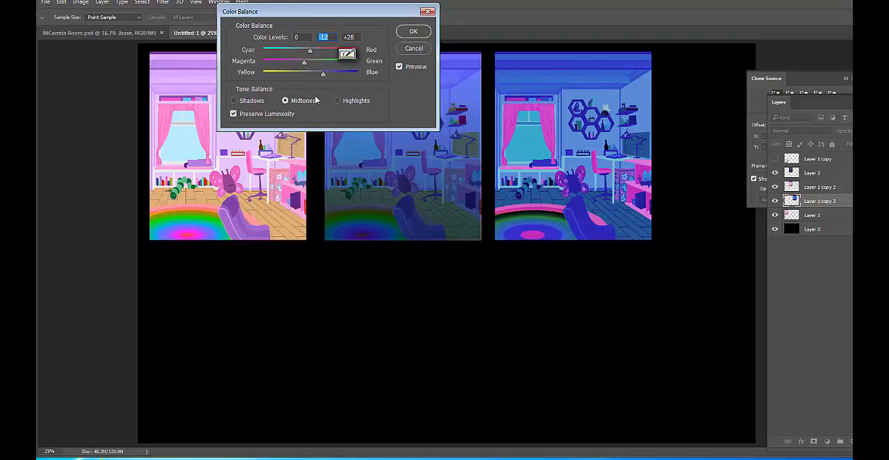
pyautogui.click(338, 100)
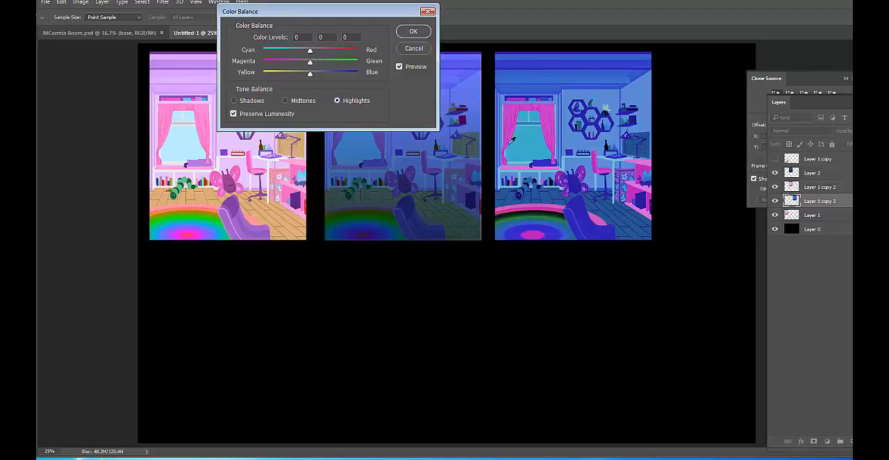
pyautogui.moveTo(318, 72); pyautogui.dragTo(291, 52)
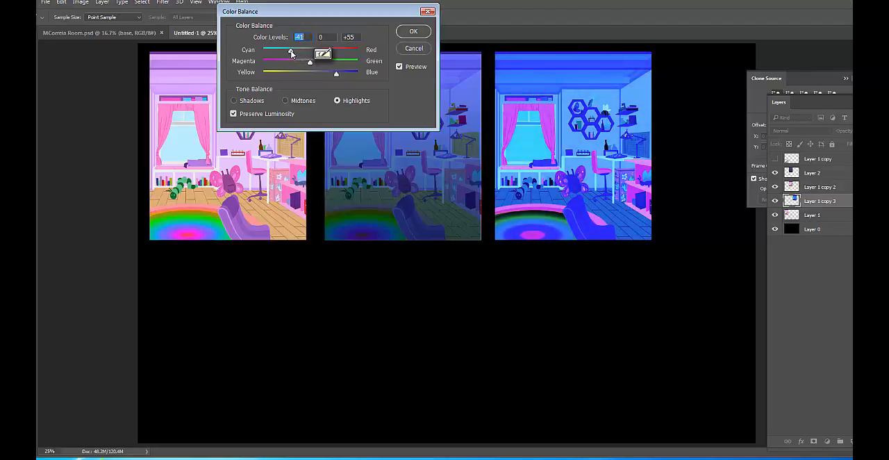
pyautogui.click(413, 31)
# Darken Layer 1 copy 3 with Levels, using a midtone input of 1.02 and output levels of 0 to 147
pyautogui.hotkey('ctrl', 'l')
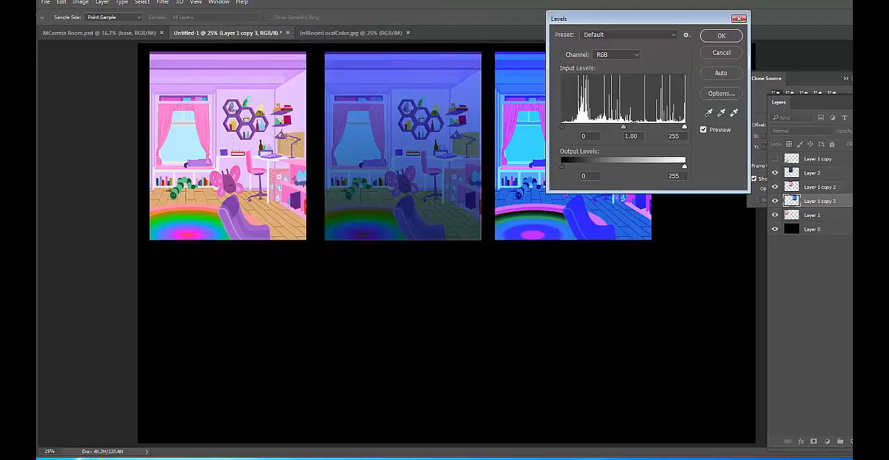
pyautogui.moveTo(624, 128)
pyautogui.mouseDown()
pyautogui.moveTo(638, 129)
pyautogui.moveTo(622, 128)
pyautogui.mouseUp()
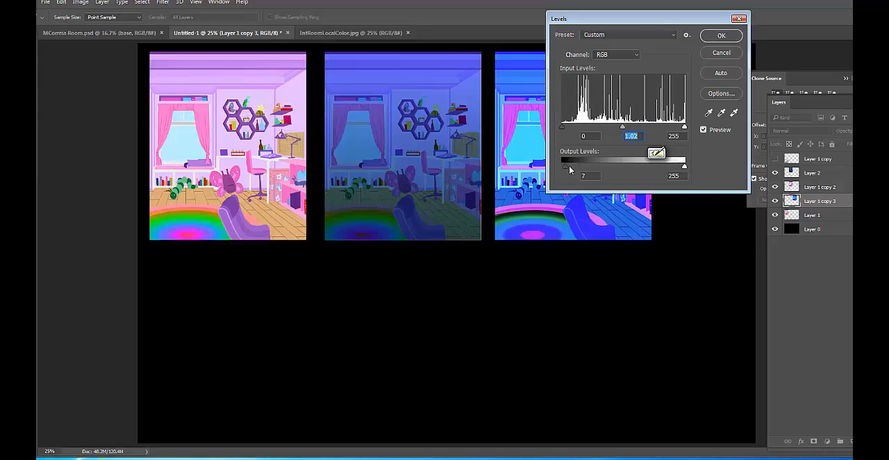
pyautogui.moveTo(564, 167)
pyautogui.mouseDown()
pyautogui.moveTo(579, 166)
pyautogui.moveTo(560, 167)
pyautogui.mouseUp()
pyautogui.moveTo(685, 168); pyautogui.dragTo(634, 169)
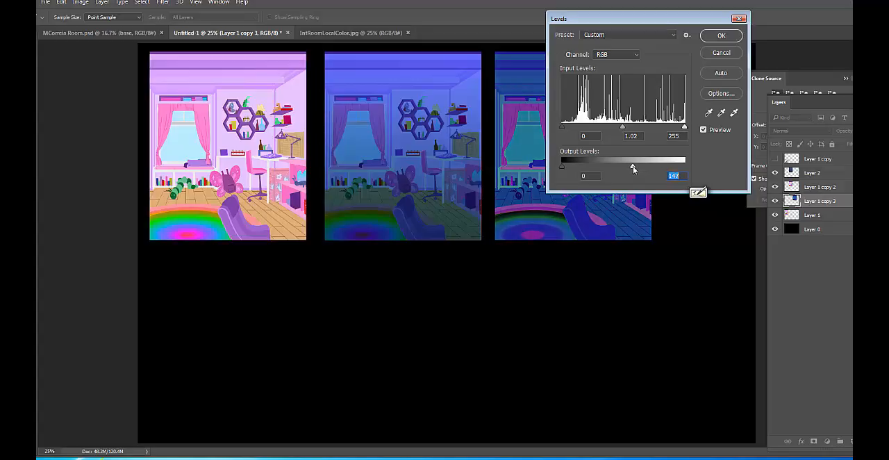
pyautogui.click(726, 36)
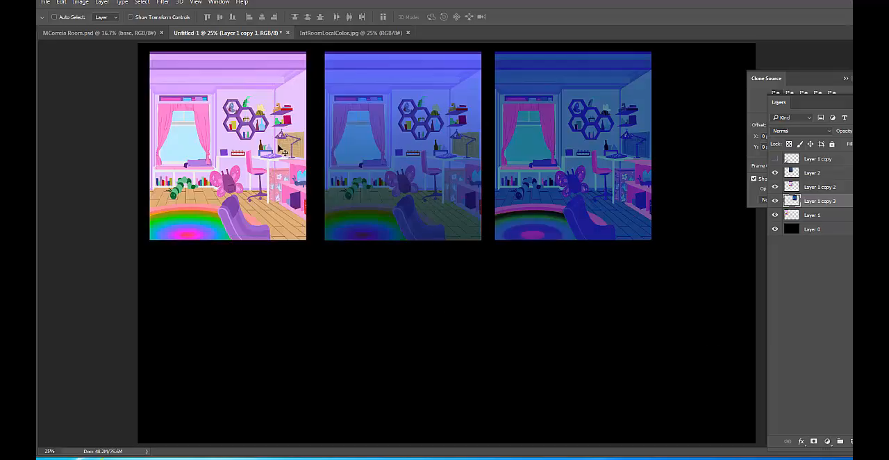
# Duplicate Layer 1, the original color version of the bedroom, as Layer 1 copy 4 and hide the original layer
pyautogui.rightClick(246, 139)
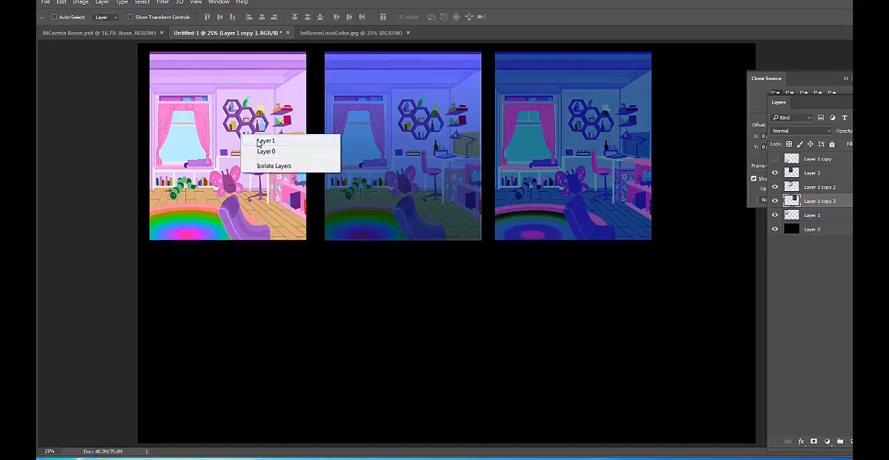
pyautogui.click(261, 148)
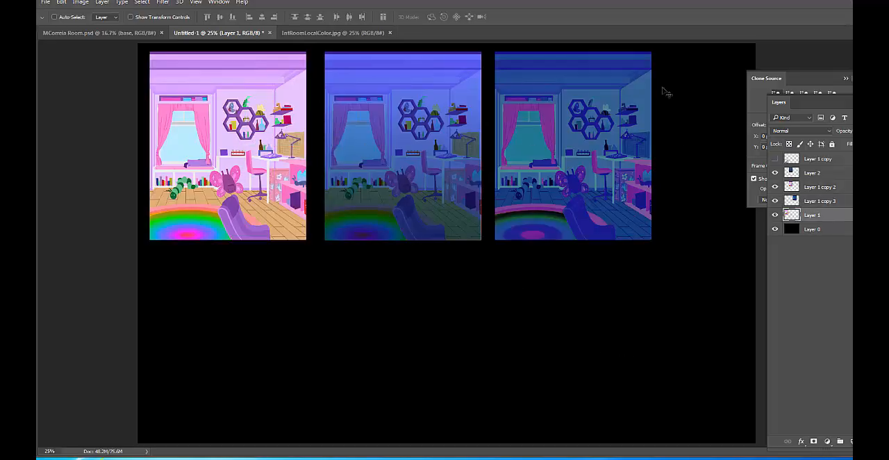
pyautogui.rightClick(834, 212)
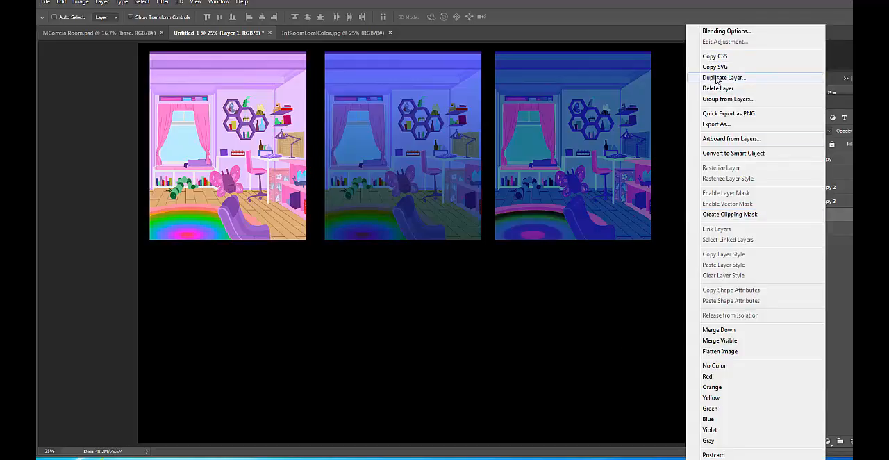
pyautogui.click(723, 77)
pyautogui.click(545, 135)
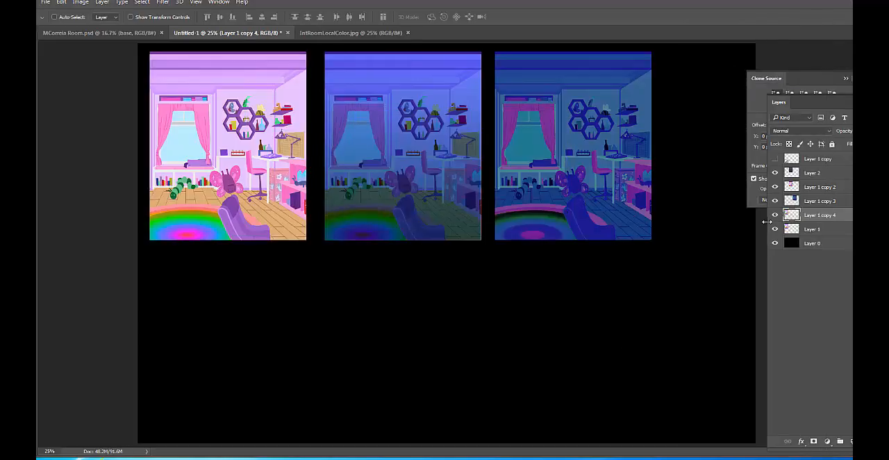
pyautogui.click(776, 229)
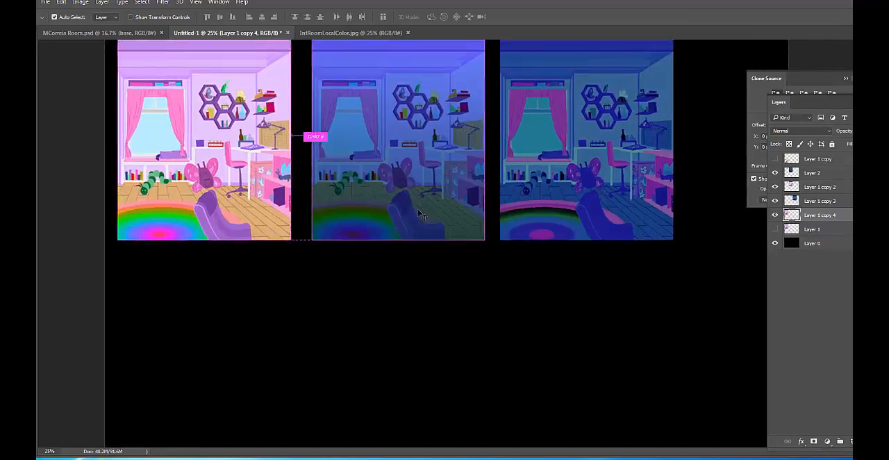
# Add two new layers above Layer 1 copy 4 and name the upper one High
pyautogui.hotkey('ctrl', '+')
pyautogui.moveTo(258, 176); pyautogui.dragTo(595, 257)
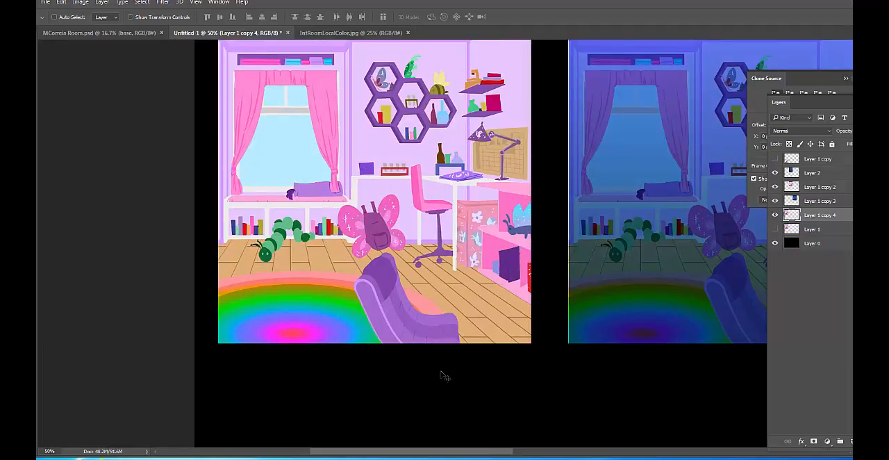
pyautogui.doubleClick(852, 441)
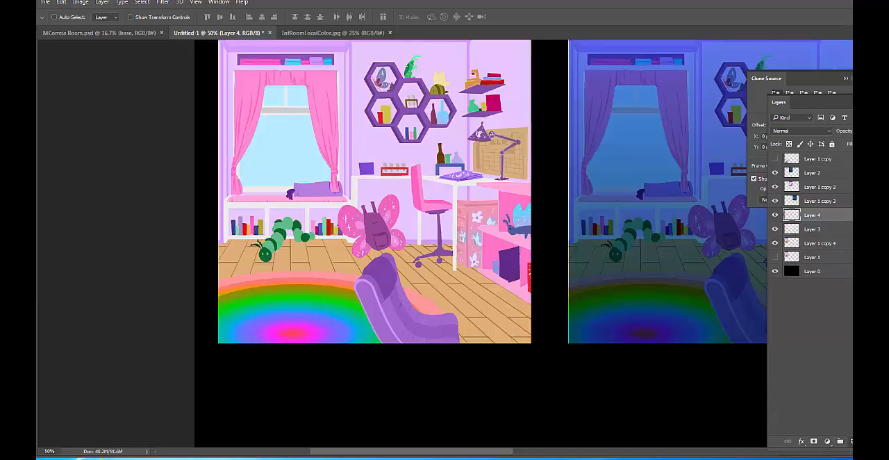
pyautogui.doubleClick(817, 215)
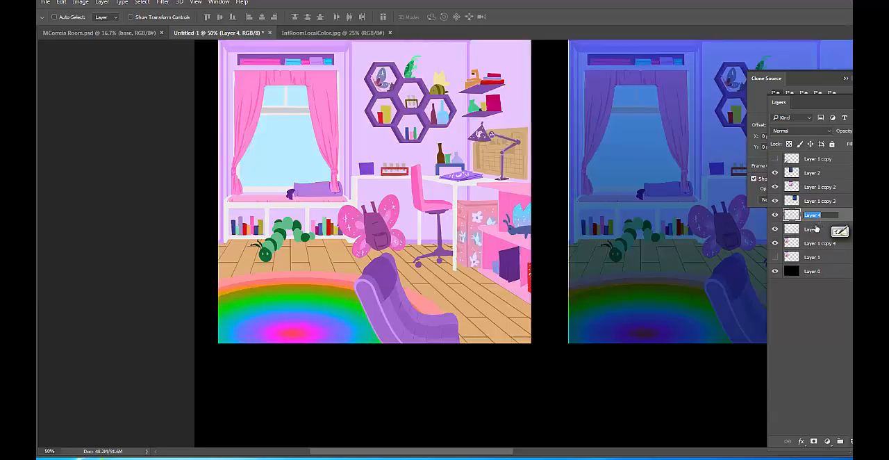
pyautogui.write('High')
pyautogui.press('Return')
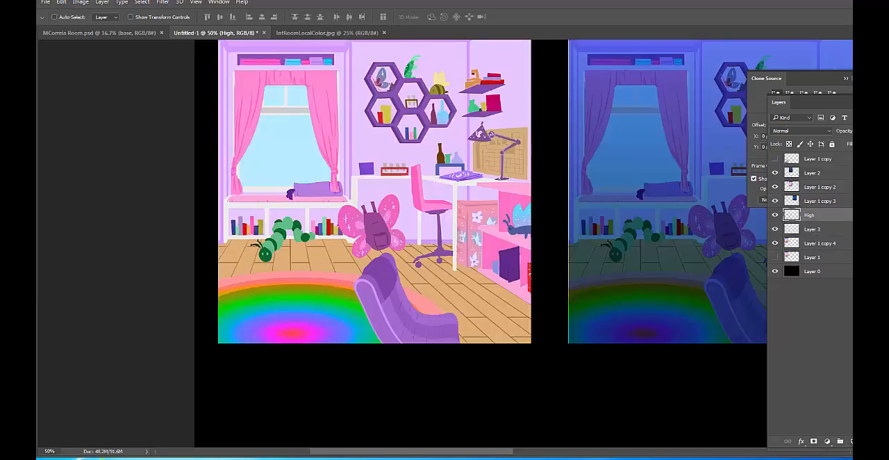
# Rename the new layer beneath High as Shadows
pyautogui.doubleClick(812, 230)
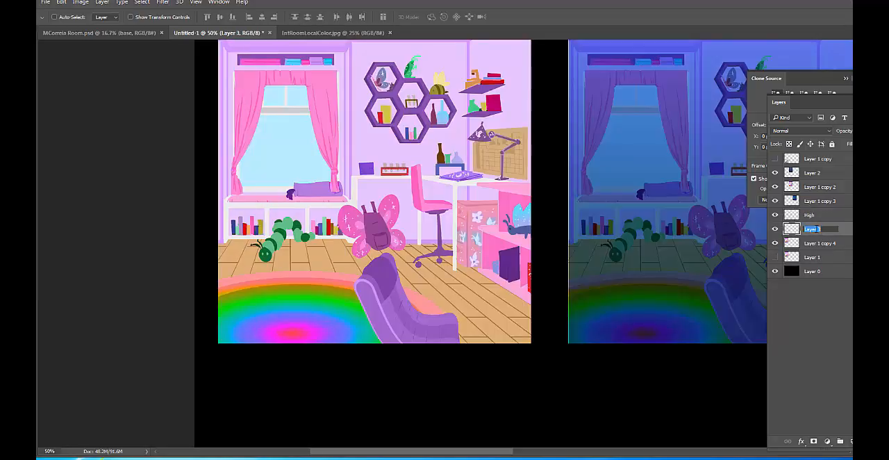
pyautogui.write('Shadows')
pyautogui.press('Return')
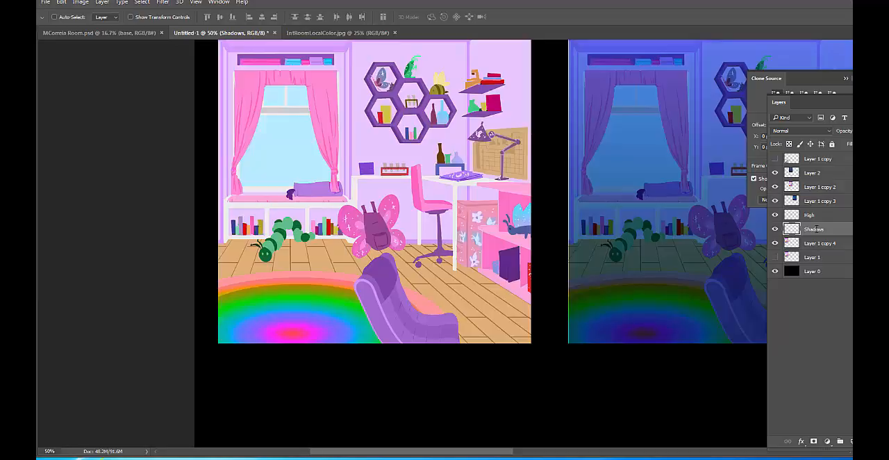
# Darken Layer 1 copy 4 with Levels by lowering the white output level to 131
pyautogui.click(837, 244)
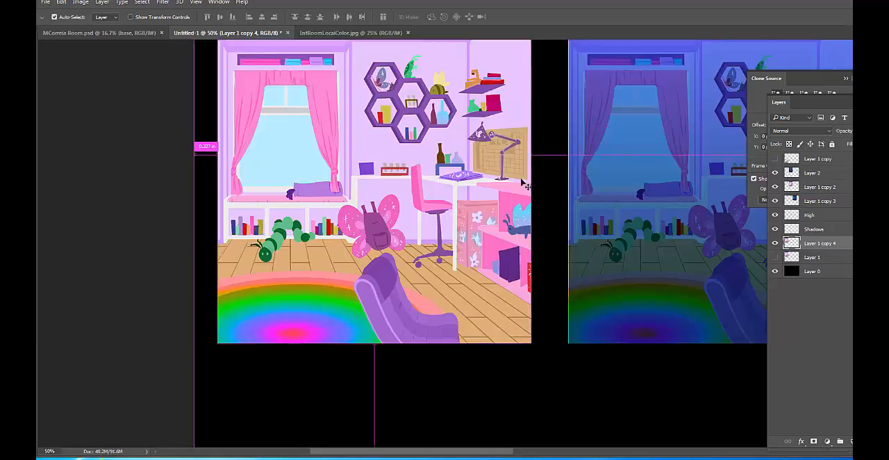
pyautogui.hotkey('ctrl', 'l')
pyautogui.moveTo(684, 167); pyautogui.dragTo(638, 168)
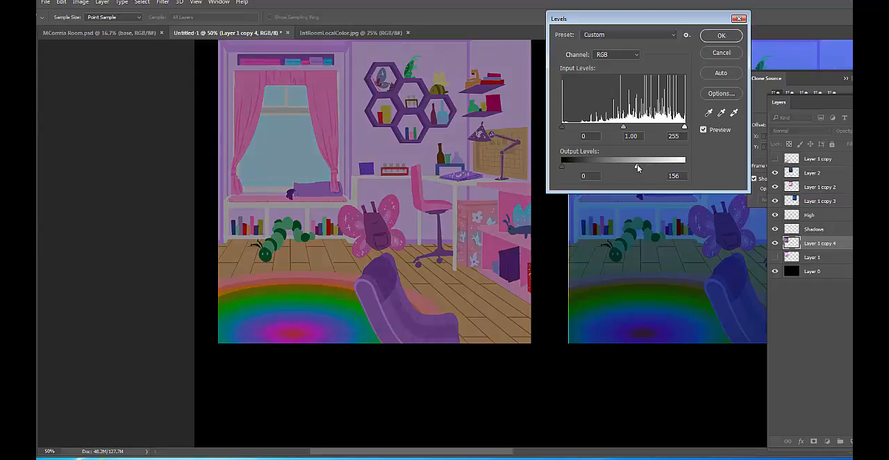
pyautogui.moveTo(638, 168); pyautogui.dragTo(638, 168)
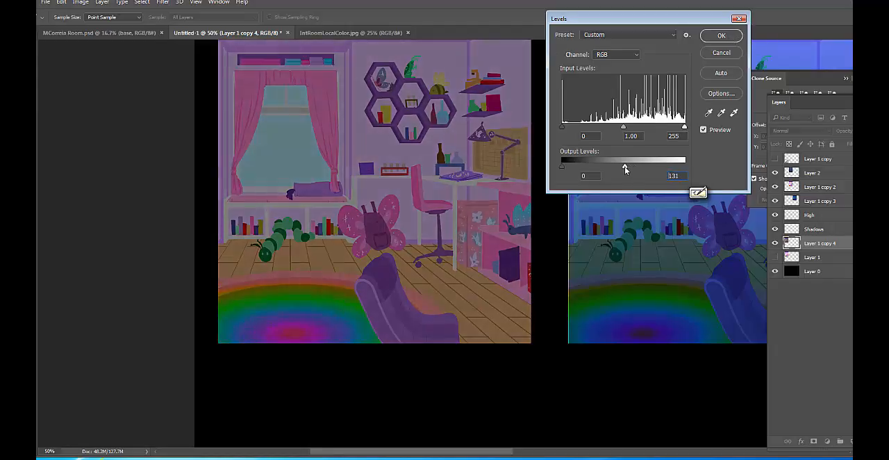
pyautogui.click(725, 36)
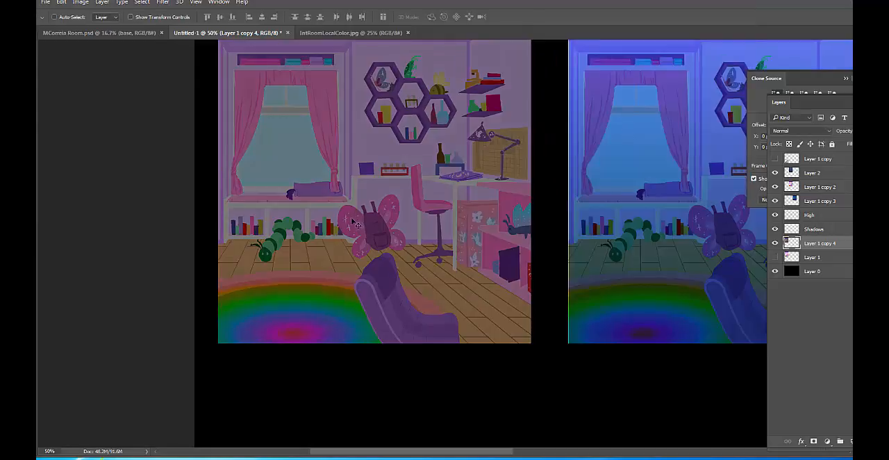
# Compare the darkened Layer 1 copy 4 with the original Layer 1 by toggling their visibility, leaving Layer 1 hidden
pyautogui.click(776, 257)
pyautogui.click(776, 244)
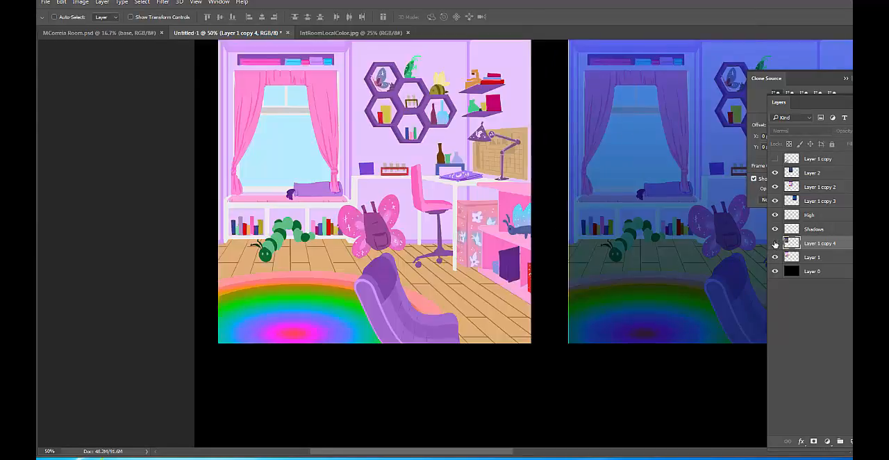
pyautogui.click(775, 243)
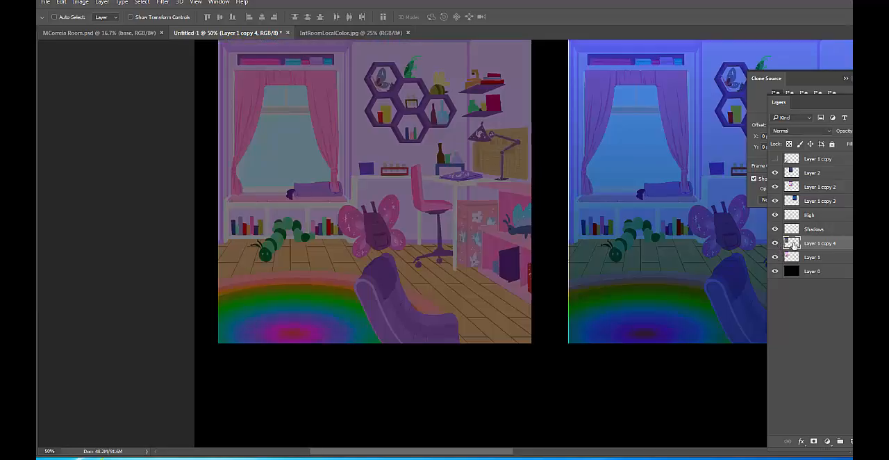
pyautogui.click(775, 257)
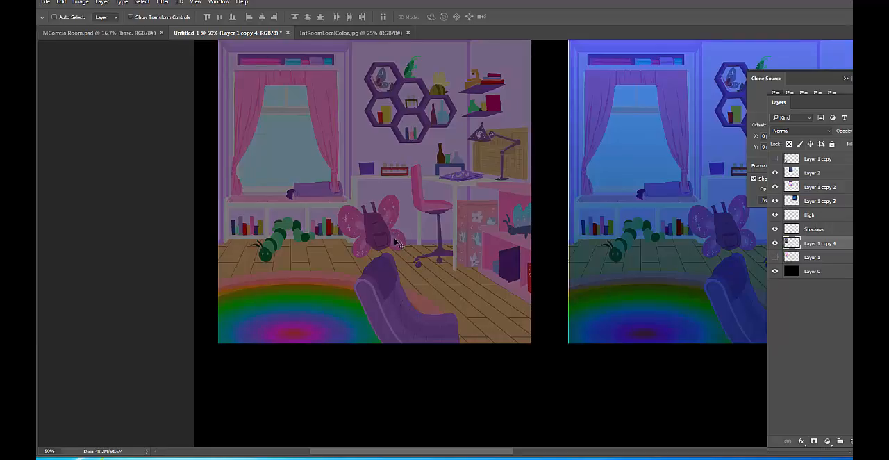
pyautogui.hotkey('ctrl', '-')
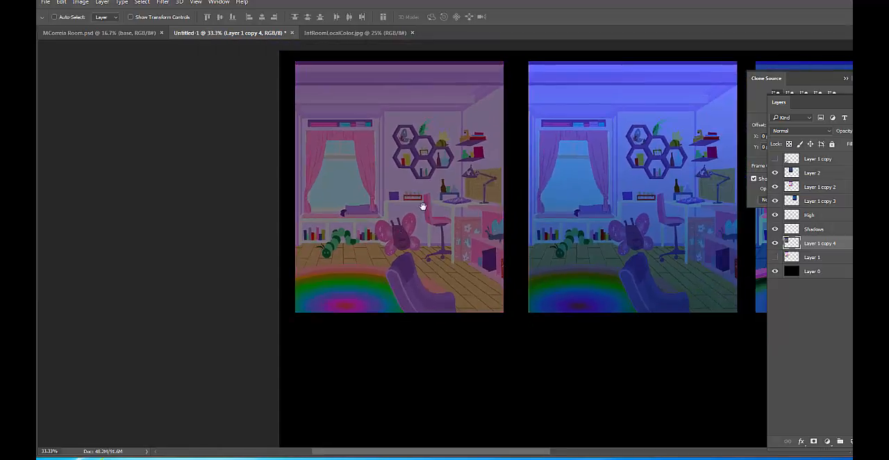
# Change the foreground color to a light, barely saturated blue-grey with a hue of 220°
pyautogui.moveTo(423, 204); pyautogui.dragTo(411, 259)
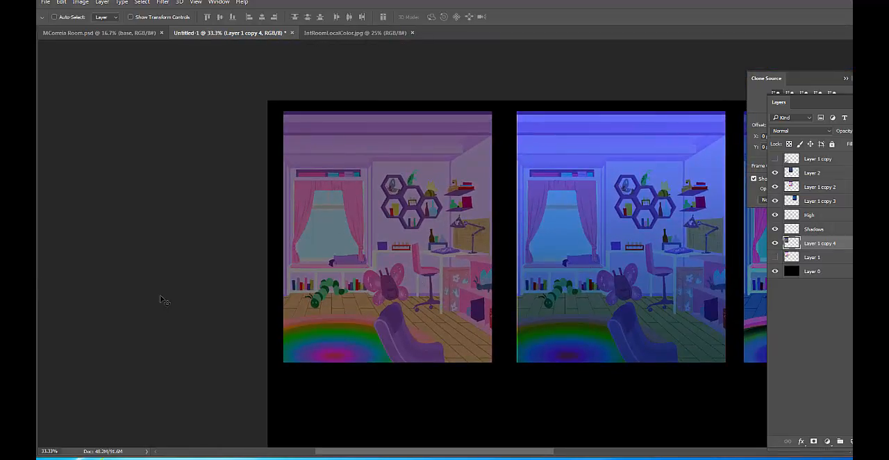
pyautogui.click(29, 296)
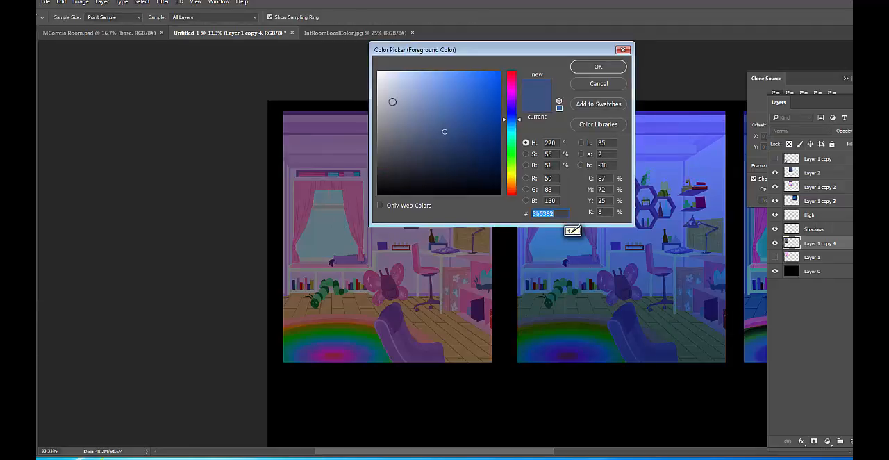
pyautogui.write('cbcdd3')
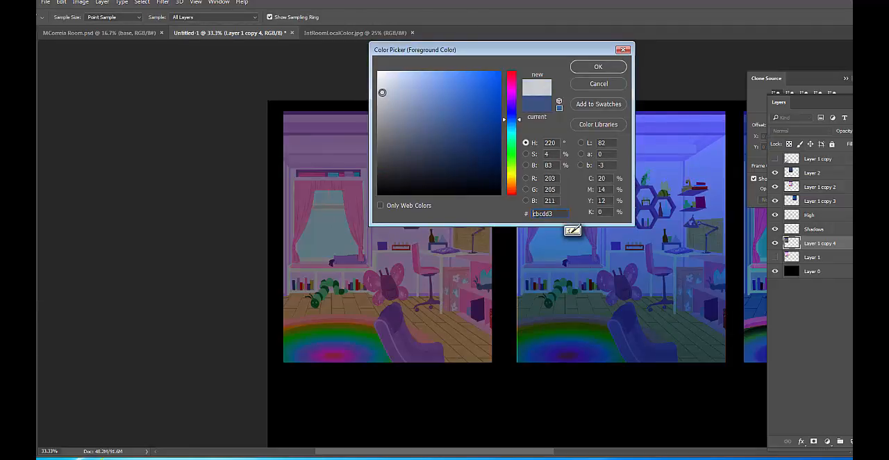
pyautogui.write('b5bac4')
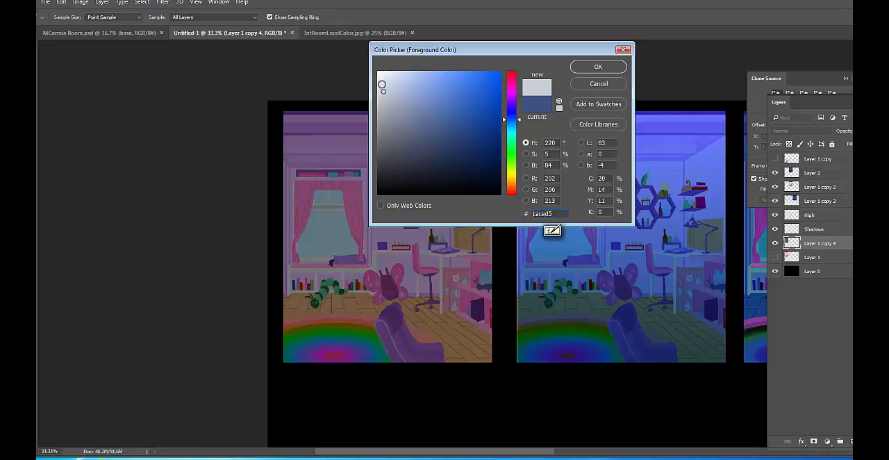
pyautogui.click(599, 67)
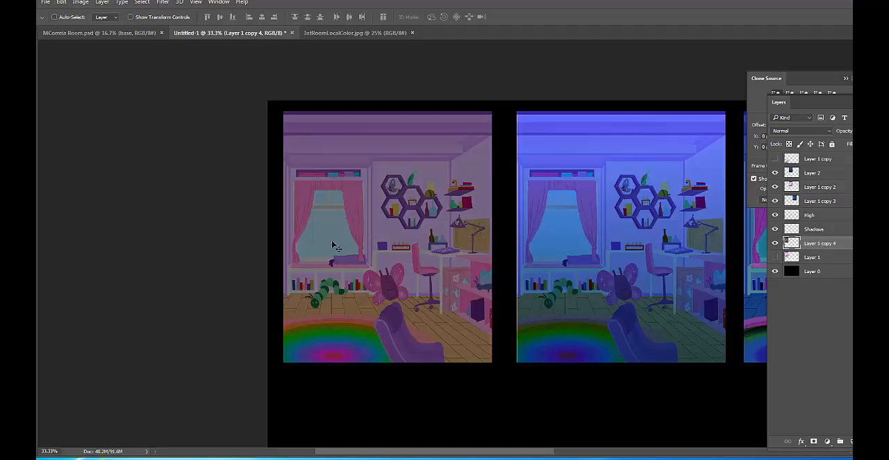
# Paint pale light over the window of the first room on Layer 1 copy 4 with the soft 200 px brush at 10% and 20% opacity
pyautogui.press('s')
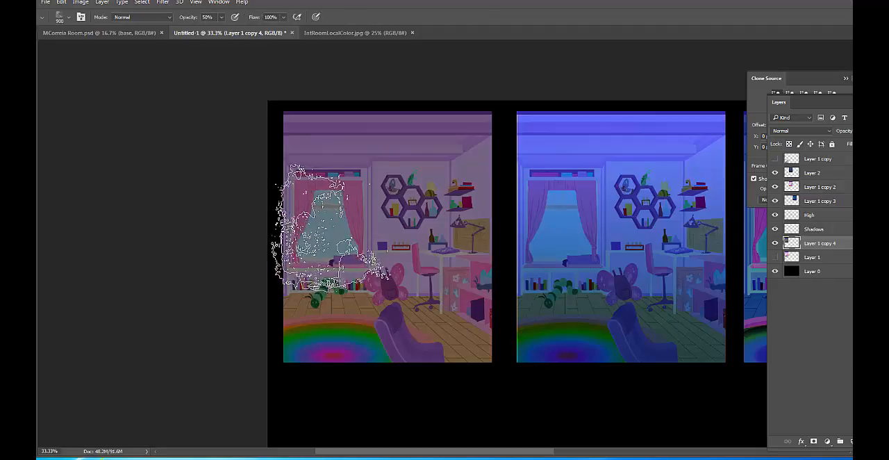
pyautogui.rightClick(377, 230)
pyautogui.click(626, 273)
pyautogui.click(606, 70)
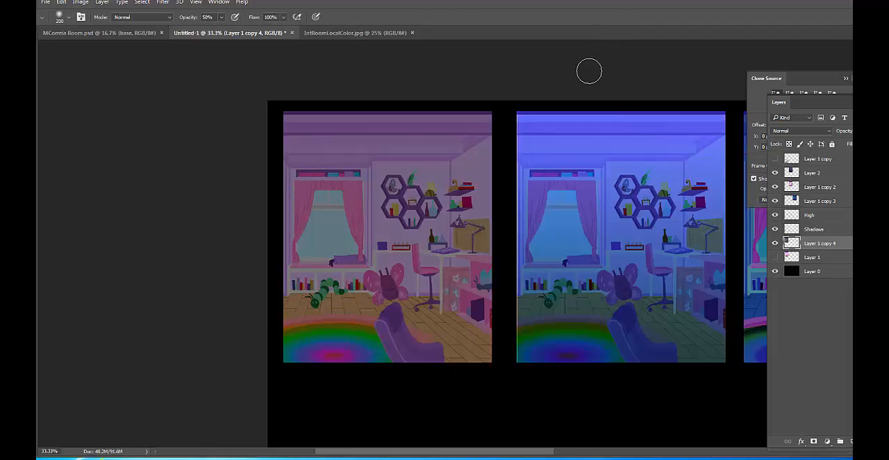
pyautogui.hotkey('ctrl', '-')
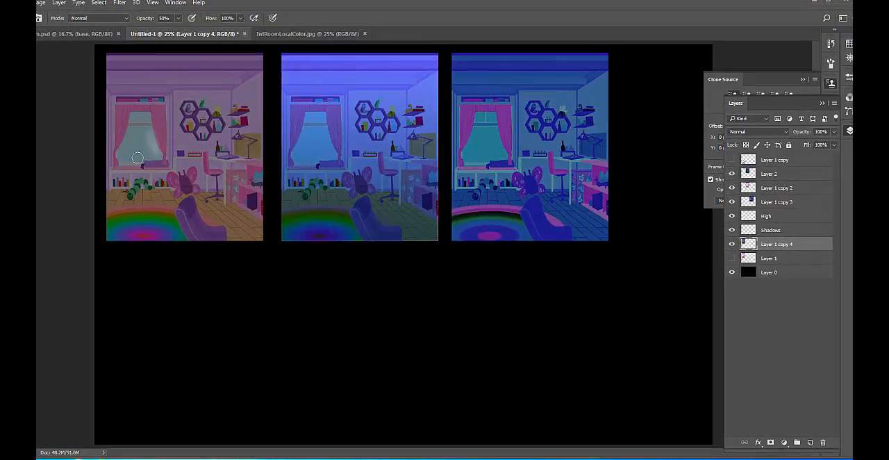
pyautogui.press('1')
pyautogui.moveTo(131, 144)
pyautogui.mouseDown()
pyautogui.moveTo(120, 145)
pyautogui.moveTo(147, 162)
pyautogui.moveTo(154, 155)
pyautogui.mouseUp()
pyautogui.press('2')
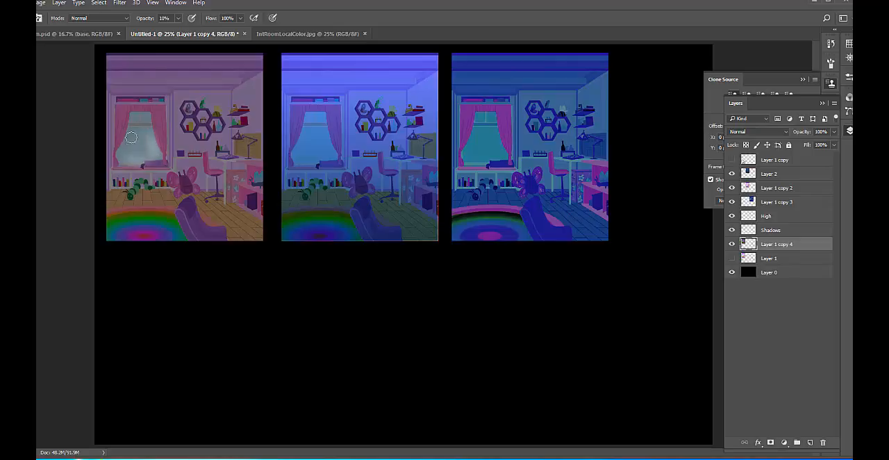
pyautogui.moveTo(124, 132)
pyautogui.mouseDown()
pyautogui.moveTo(123, 142)
pyautogui.moveTo(139, 131)
pyautogui.moveTo(160, 154)
pyautogui.moveTo(132, 162)
pyautogui.moveTo(151, 126)
pyautogui.moveTo(135, 118)
pyautogui.moveTo(154, 153)
pyautogui.moveTo(139, 159)
pyautogui.mouseUp()
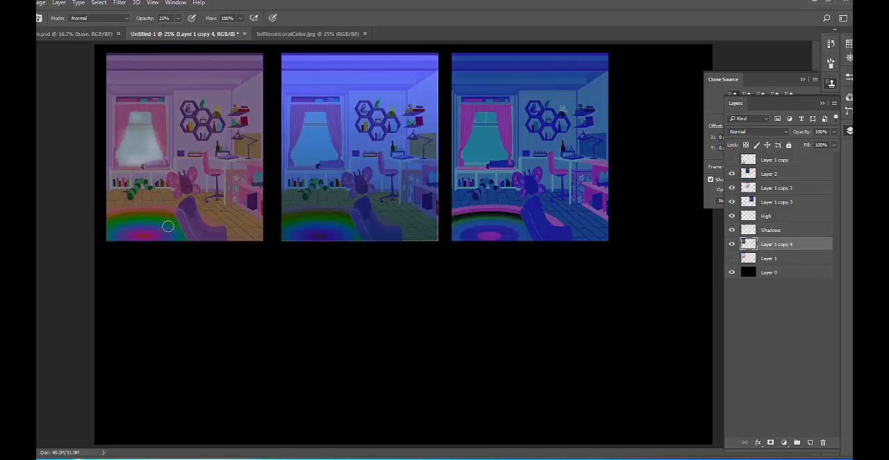
# Try a window-light patch on the first room's floor by lassoing the area below the window, painting it pale at 20% opacity, and deselecting
pyautogui.press('l')
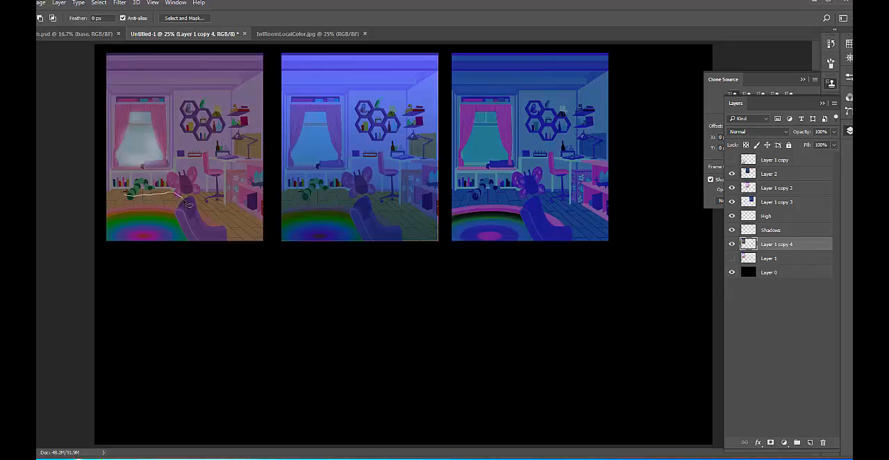
pyautogui.moveTo(188, 205)
pyautogui.mouseDown()
pyautogui.moveTo(186, 235)
pyautogui.moveTo(134, 229)
pyautogui.moveTo(127, 196)
pyautogui.mouseUp()
pyautogui.moveTo(168, 230)
pyautogui.mouseDown()
pyautogui.moveTo(129, 212)
pyautogui.moveTo(143, 224)
pyautogui.moveTo(153, 209)
pyautogui.moveTo(168, 229)
pyautogui.moveTo(180, 201)
pyautogui.mouseUp()
pyautogui.press('b')
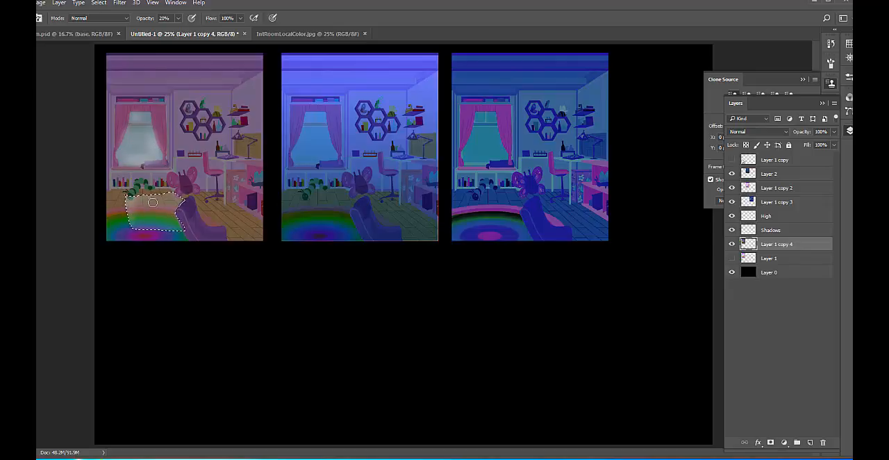
pyautogui.hotkey('ctrl', 'd')
# Add more pale light to the first room's window and compare by toggling Layer 1 copy 4's visibility
pyautogui.moveTo(126, 147)
pyautogui.mouseDown()
pyautogui.moveTo(118, 162)
pyautogui.moveTo(127, 130)
pyautogui.moveTo(141, 168)
pyautogui.mouseUp()
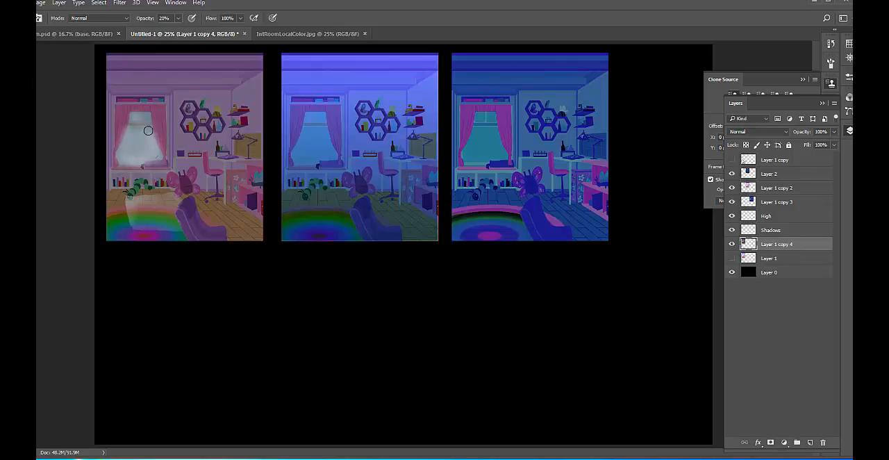
pyautogui.moveTo(149, 115)
pyautogui.mouseDown()
pyautogui.moveTo(135, 119)
pyautogui.moveTo(145, 127)
pyautogui.mouseUp()
pyautogui.click(732, 244)
pyautogui.click(733, 245)
# Undo the extra window strokes, the floor light patch, its lasso selection and the last earlier window strokes on Layer 1 copy 4
pyautogui.hotkey('ctrl', 'alt', 'z')
pyautogui.hotkey('ctrl', 'alt', 'z')
pyautogui.hotkey('ctrl', 'alt', 'z')
pyautogui.hotkey('ctrl', 'alt', 'z')
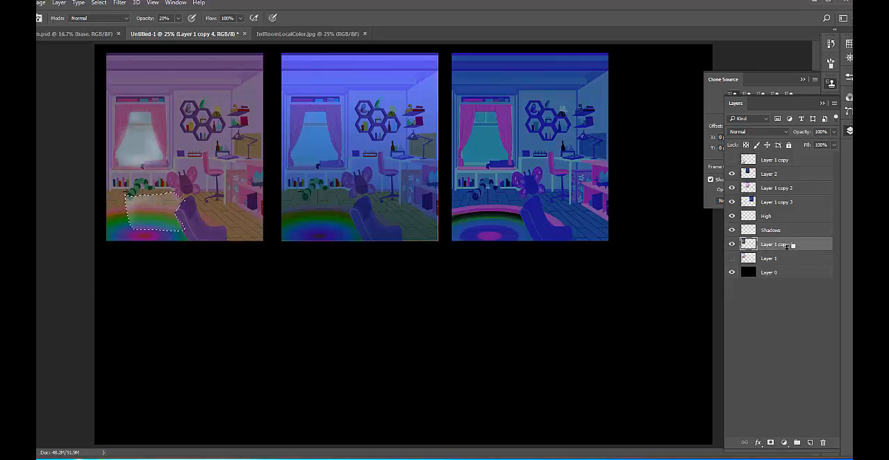
pyautogui.hotkey('ctrl', 'alt', 'z')
pyautogui.hotkey('ctrl', 'alt', 'z')
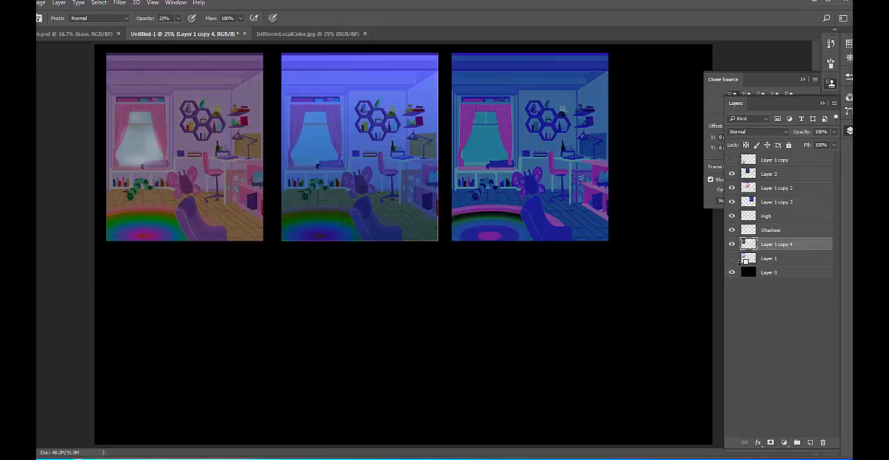
pyautogui.hotkey('ctrl', 'alt', 'z')
pyautogui.hotkey('ctrl', 'alt', 'z')
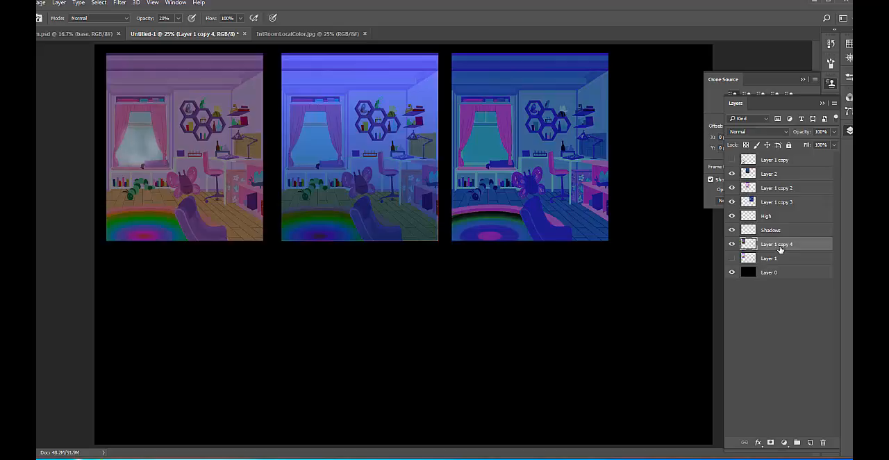
# Paint pale light over the first room's window on the High layer, and choose the 25 px rectangular painting brush
pyautogui.click(776, 216)
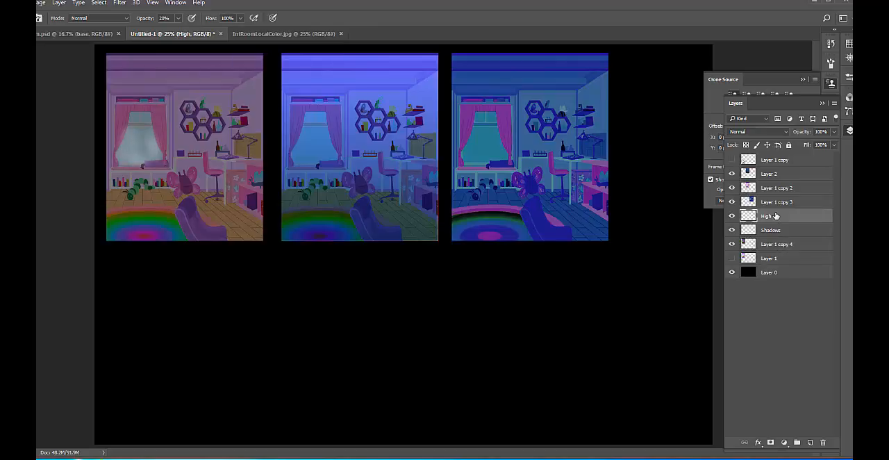
pyautogui.moveTo(135, 123)
pyautogui.mouseDown()
pyautogui.moveTo(151, 139)
pyautogui.moveTo(144, 159)
pyautogui.moveTo(134, 127)
pyautogui.moveTo(139, 160)
pyautogui.mouseUp()
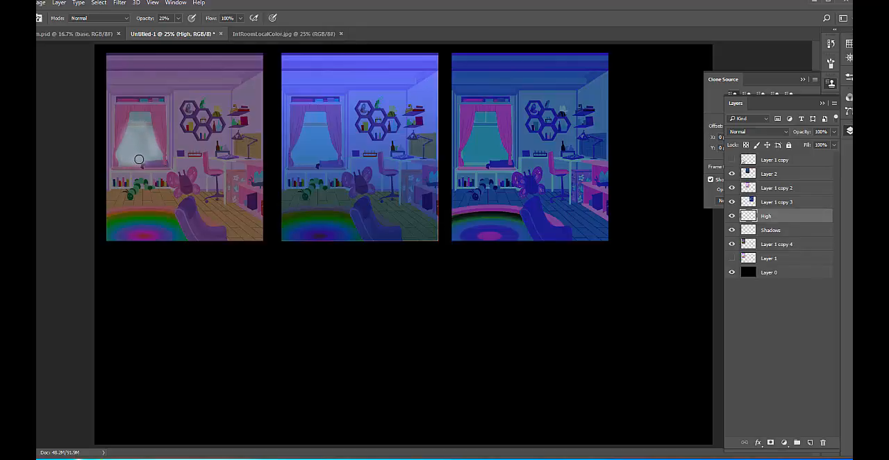
pyautogui.rightClick(215, 148)
pyautogui.click(395, 272)
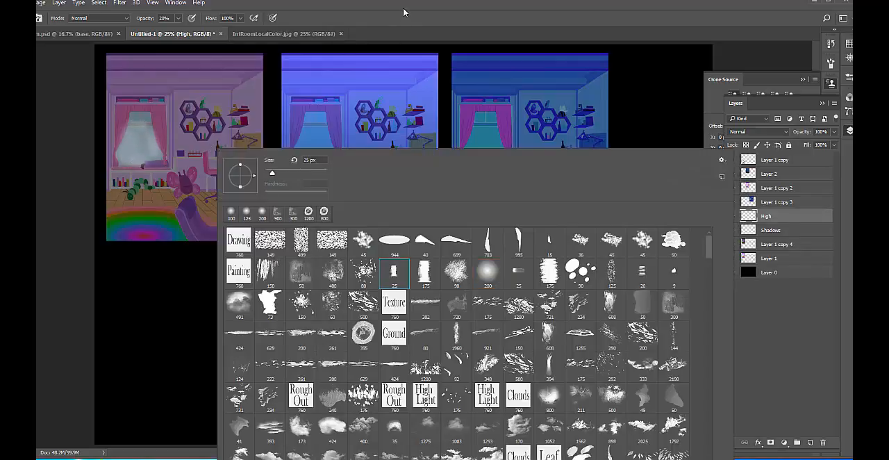
pyautogui.press('Return')
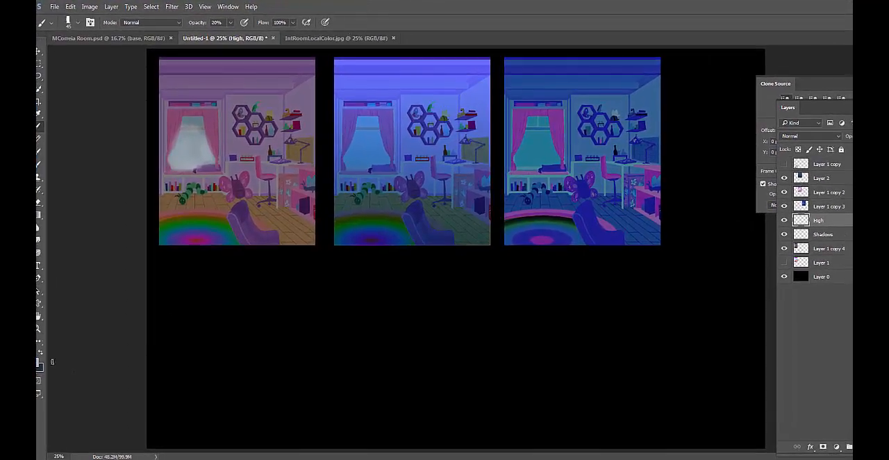
# Set the foreground color to the lighter blue-grey #d3d7df for the window highlights
pyautogui.click(40, 361)
pyautogui.click(546, 235)
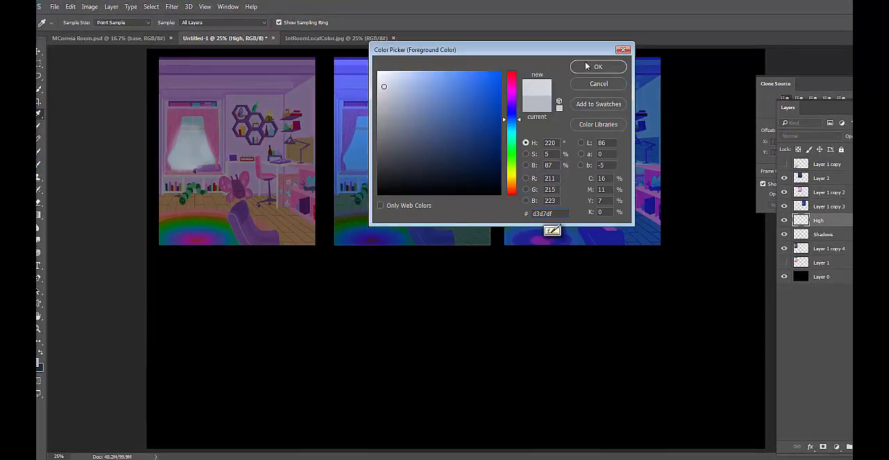
pyautogui.click(597, 67)
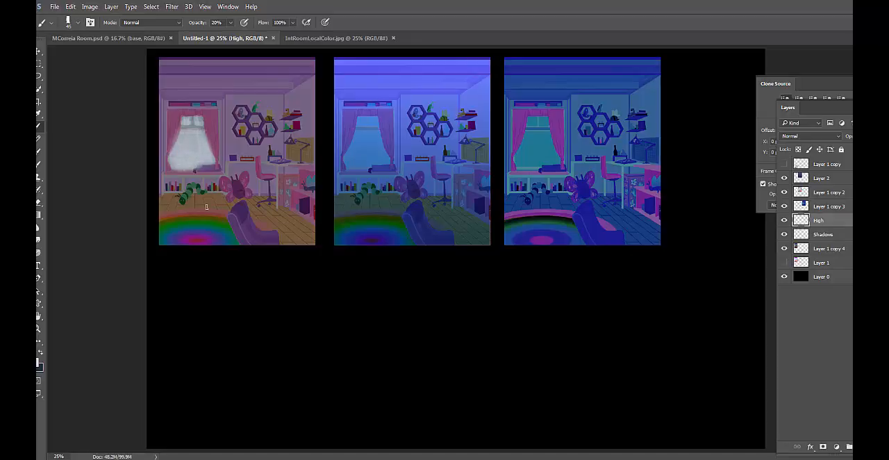
# Lasso a floor patch below the window on the High layer, hide the selection edges, and paint light into it with the brush enlarged to 80 px
pyautogui.press('l')
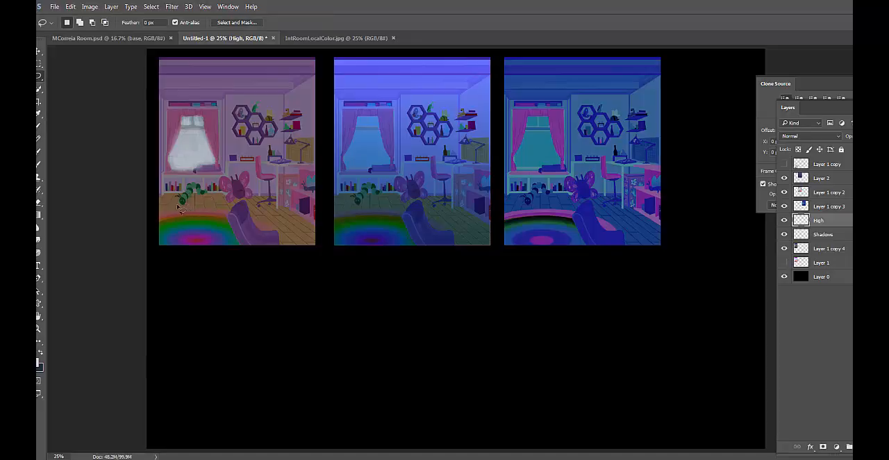
pyautogui.moveTo(182, 201)
pyautogui.mouseDown()
pyautogui.moveTo(232, 204)
pyautogui.moveTo(237, 241)
pyautogui.moveTo(176, 234)
pyautogui.moveTo(182, 201)
pyautogui.mouseUp()
pyautogui.press('b')
pyautogui.hotkey('ctrl', 'h')
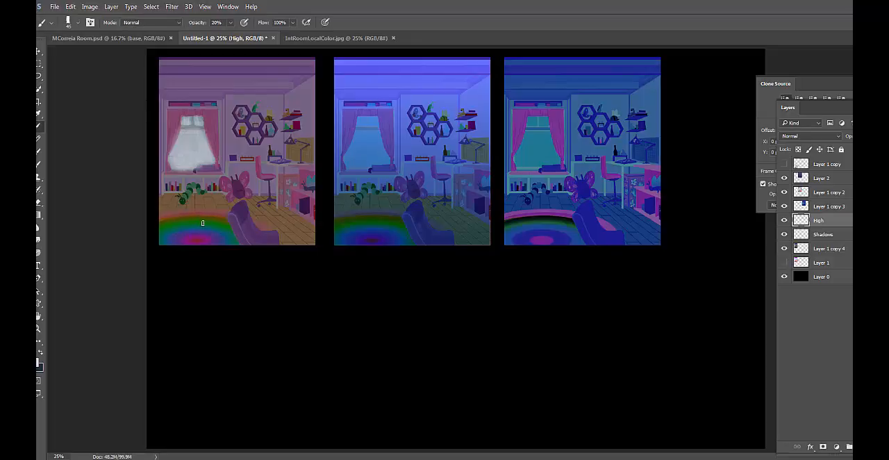
pyautogui.press(']')
pyautogui.press(']')
pyautogui.press(']')
pyautogui.press(']')
pyautogui.moveTo(204, 212)
pyautogui.mouseDown()
pyautogui.moveTo(179, 220)
pyautogui.moveTo(234, 222)
pyautogui.moveTo(184, 242)
pyautogui.moveTo(174, 228)
pyautogui.moveTo(223, 203)
pyautogui.moveTo(192, 206)
pyautogui.moveTo(185, 216)
pyautogui.moveTo(216, 238)
pyautogui.mouseUp()
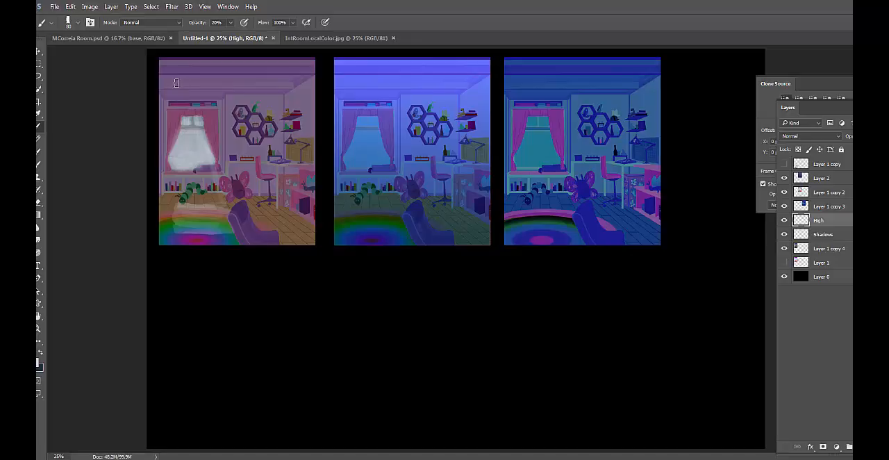
# Paint a soft glow around the window, across the floor patch and toward the butterfly plush with the soft 200 px brush at 20% opacity
pyautogui.rightClick(234, 142)
pyautogui.moveTo(210, 143)
pyautogui.mouseDown()
pyautogui.moveTo(198, 154)
pyautogui.moveTo(185, 145)
pyautogui.moveTo(182, 152)
pyautogui.mouseUp()
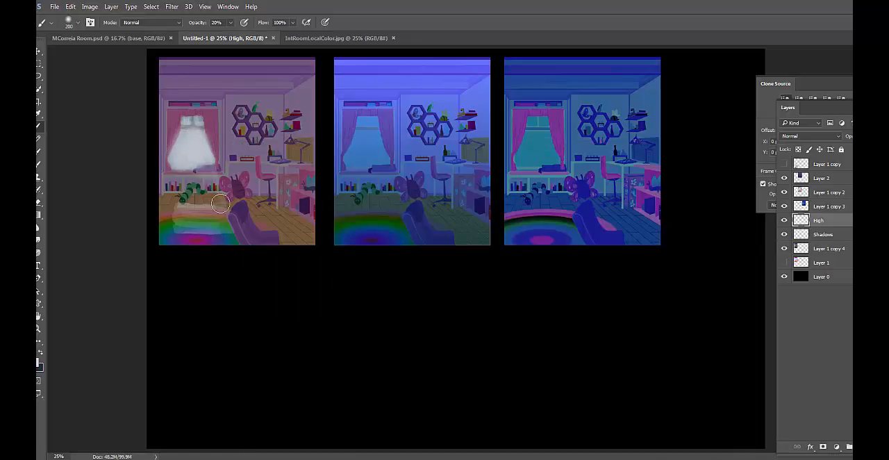
pyautogui.moveTo(183, 202); pyautogui.dragTo(181, 225)
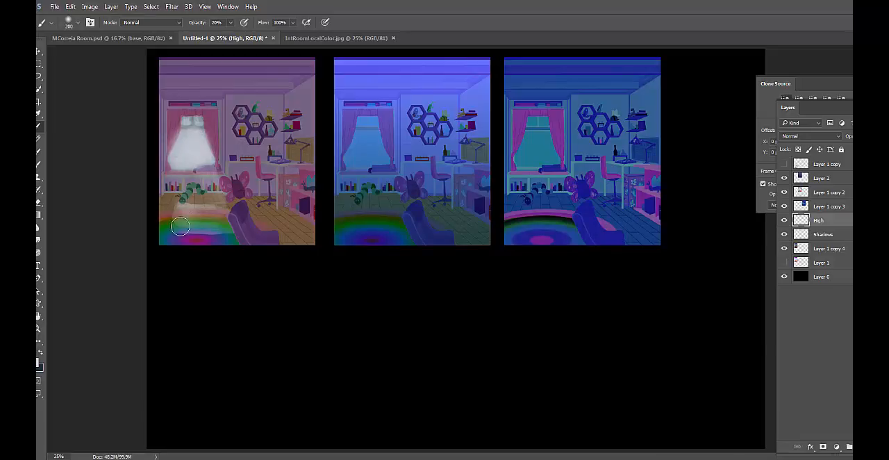
pyautogui.moveTo(174, 150)
pyautogui.mouseDown()
pyautogui.moveTo(179, 127)
pyautogui.moveTo(195, 164)
pyautogui.moveTo(202, 136)
pyautogui.moveTo(181, 112)
pyautogui.mouseUp()
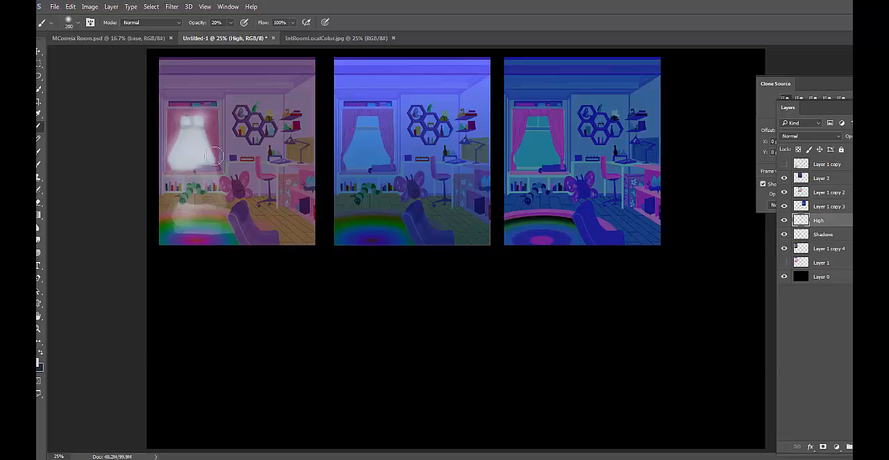
pyautogui.moveTo(216, 170)
pyautogui.mouseDown()
pyautogui.moveTo(220, 210)
pyautogui.moveTo(210, 209)
pyautogui.moveTo(207, 231)
pyautogui.moveTo(184, 231)
pyautogui.moveTo(238, 214)
pyautogui.moveTo(187, 208)
pyautogui.moveTo(207, 207)
pyautogui.moveTo(225, 184)
pyautogui.mouseUp()
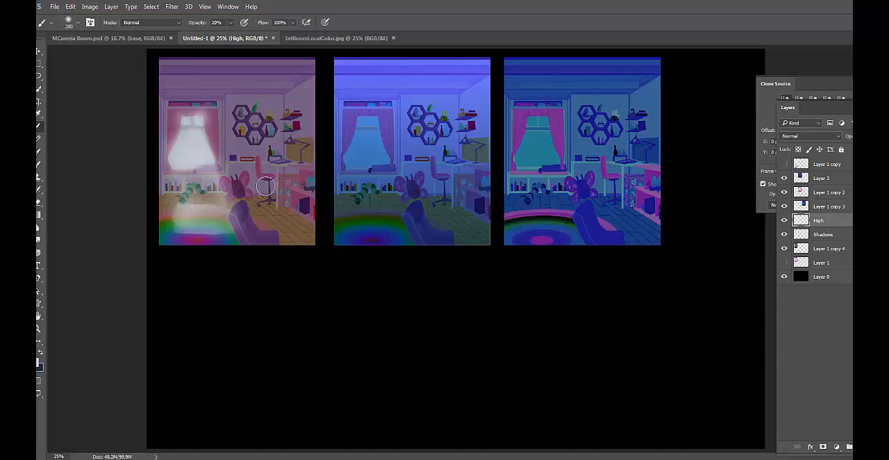
# Reduce the brush to 40 px and paint a highlight along the desk chair's backrest on the High layer
pyautogui.press('[')
pyautogui.press('[')
pyautogui.press('[')
pyautogui.press('[')
pyautogui.press('[')
pyautogui.press('[')
pyautogui.press('[')
pyautogui.press('[')
pyautogui.press('[')
pyautogui.press('[')
pyautogui.moveTo(256, 160); pyautogui.dragTo(258, 177)
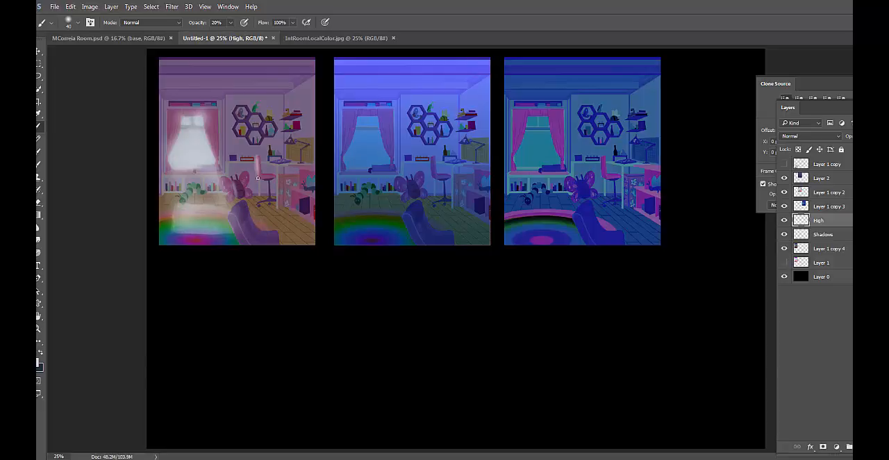
# Lighten the dark tones of Layer 1 copy 4 with Levels by raising the black output level to 31
pyautogui.click(800, 250)
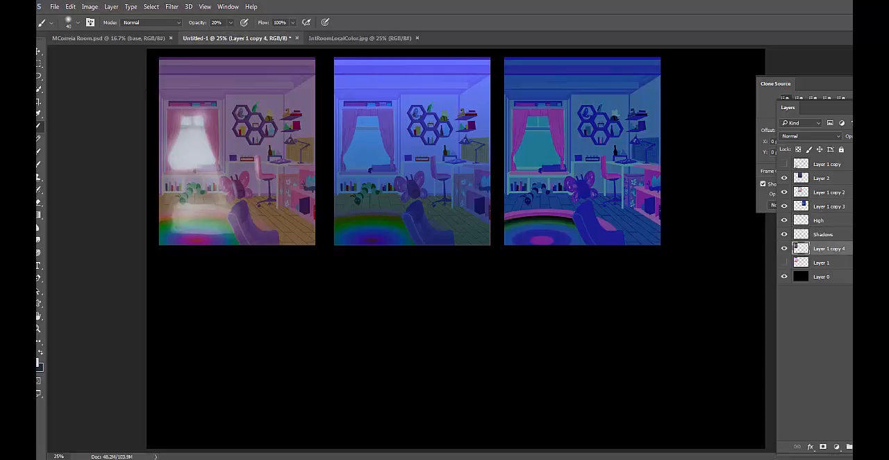
pyautogui.hotkey('ctrl', 'l')
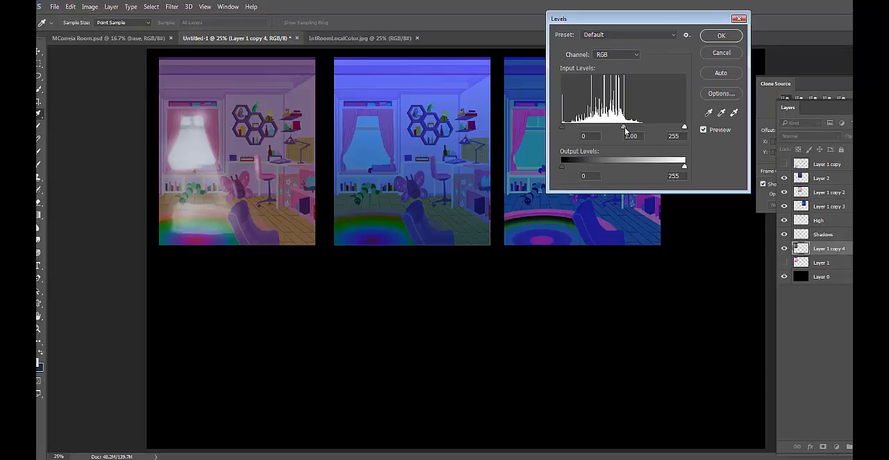
pyautogui.moveTo(562, 167); pyautogui.dragTo(580, 168)
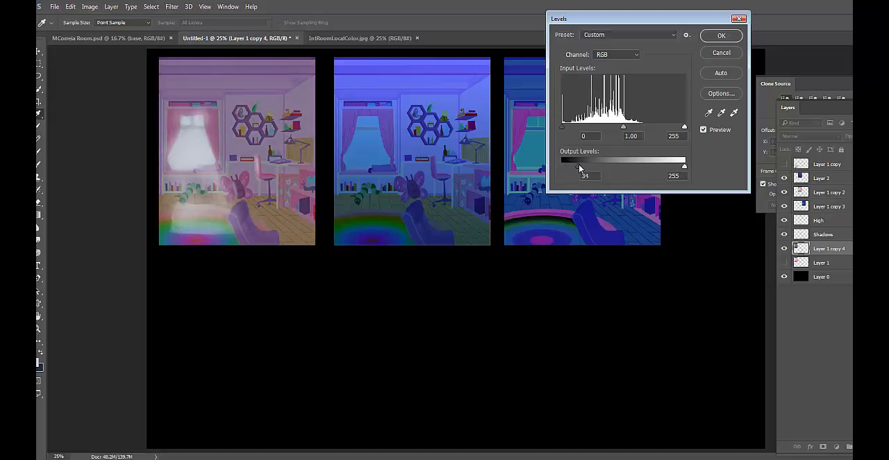
pyautogui.click(721, 37)
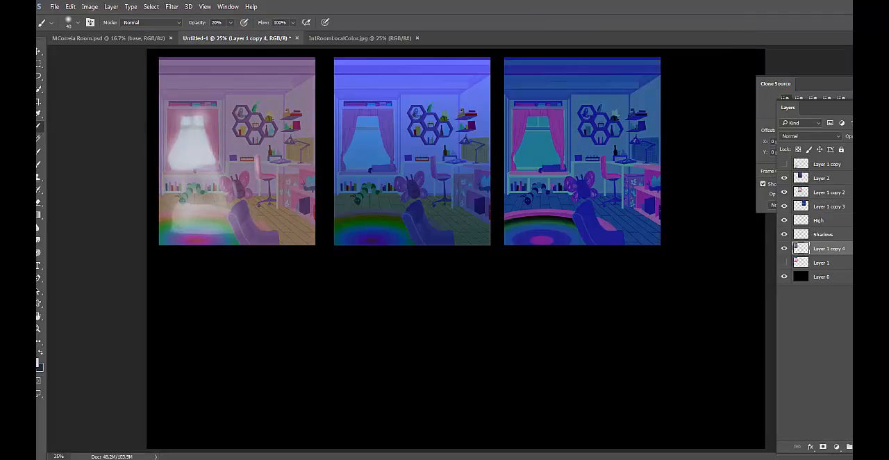
# Set the foreground color to the pale yellow #f5f2a5
pyautogui.click(39, 363)
pyautogui.moveTo(512, 169); pyautogui.dragTo(510, 175)
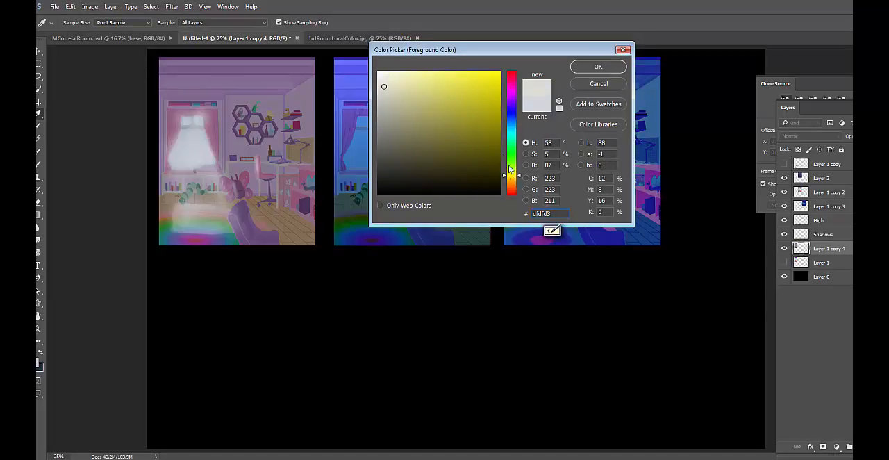
pyautogui.moveTo(416, 78); pyautogui.dragTo(420, 71)
pyautogui.click(598, 66)
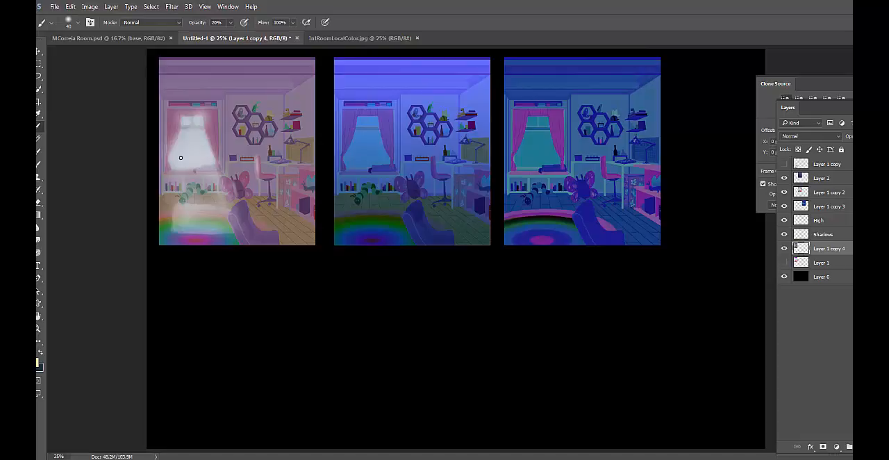
# Add a new layer above the High layer and toggle High's visibility to compare the lighting
pyautogui.click(844, 222)
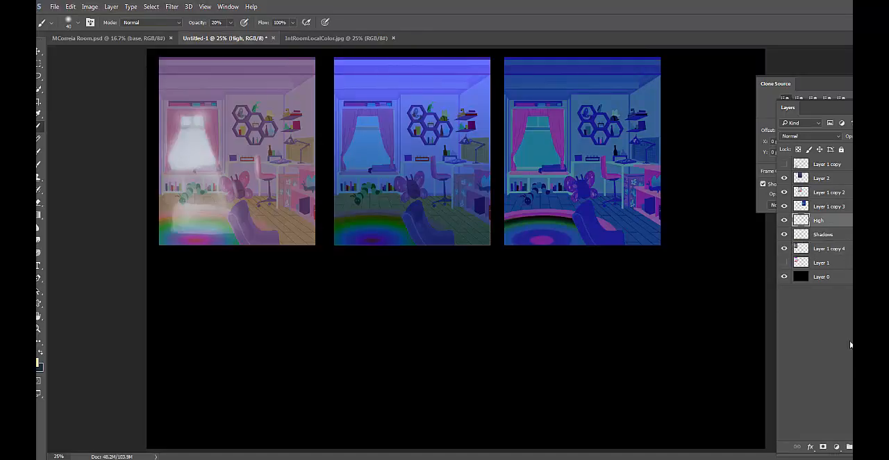
pyautogui.click(863, 447)
pyautogui.click(784, 235)
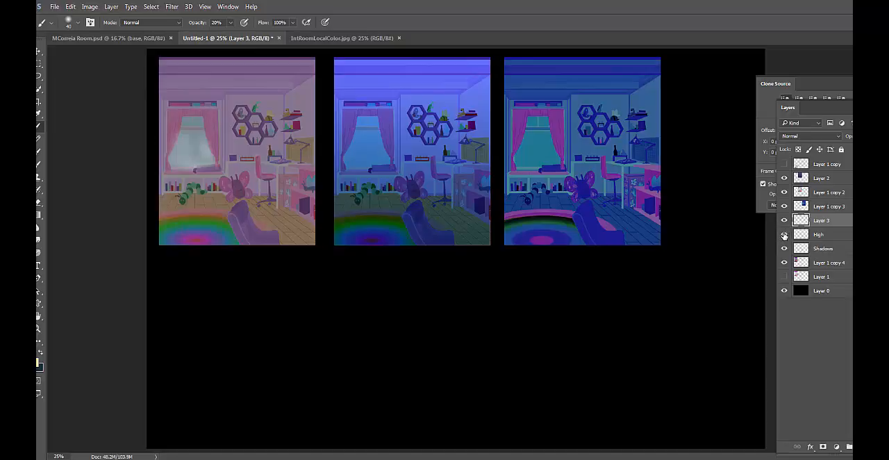
pyautogui.click(784, 235)
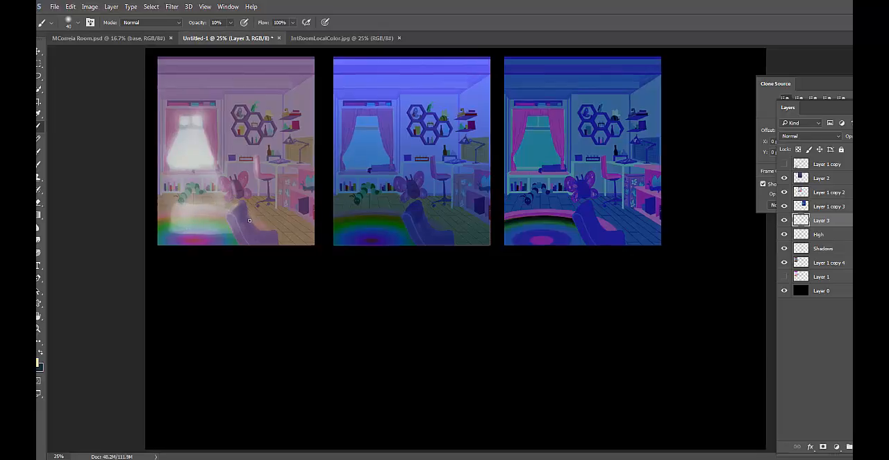
# Lighten the foreground color to the softer pale yellow #f9f7b9 for painting on Layer 3
pyautogui.hotkey('ctrl', '+')
pyautogui.moveTo(269, 175); pyautogui.dragTo(408, 197)
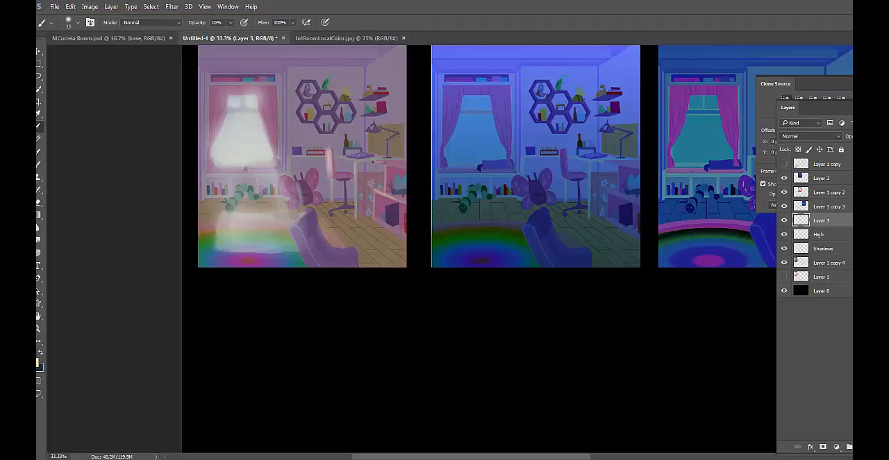
pyautogui.click(38, 361)
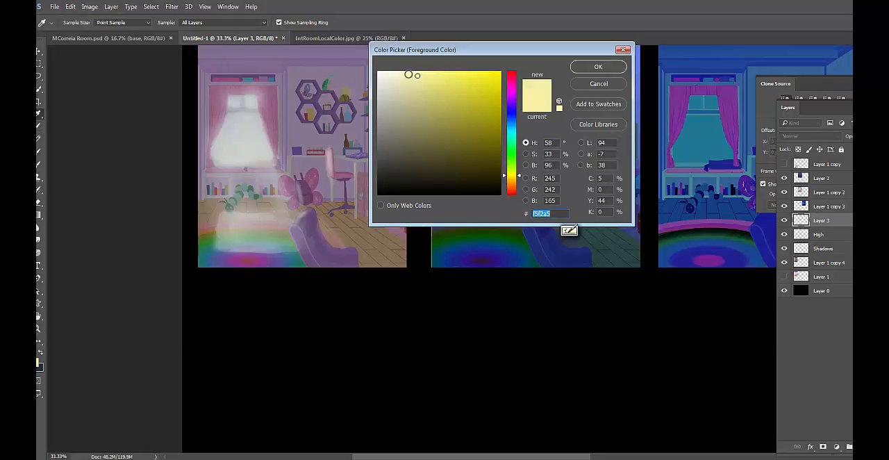
pyautogui.click(596, 66)
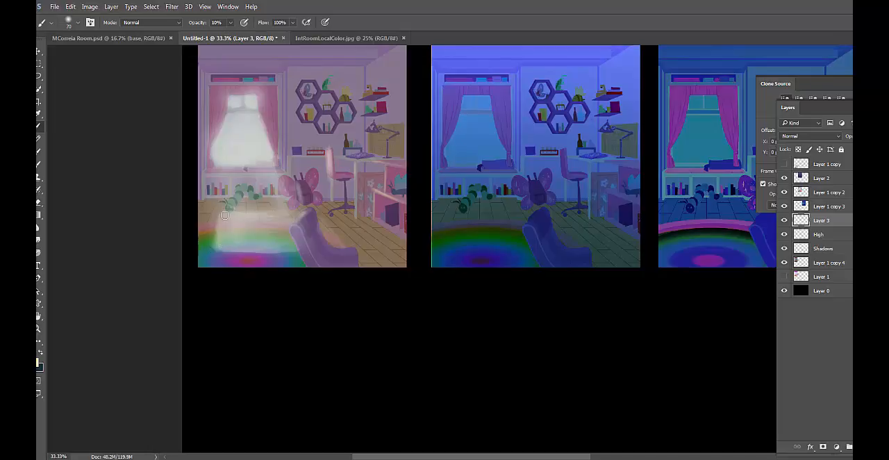
# Paint warm light across the rug and floor patch on Layer 3 with the soft brush at 10% opacity, using sizes up to 175 px
pyautogui.press(']')
pyautogui.press(']')
pyautogui.press(']')
pyautogui.press(']')
pyautogui.press(']')
pyautogui.press(']')
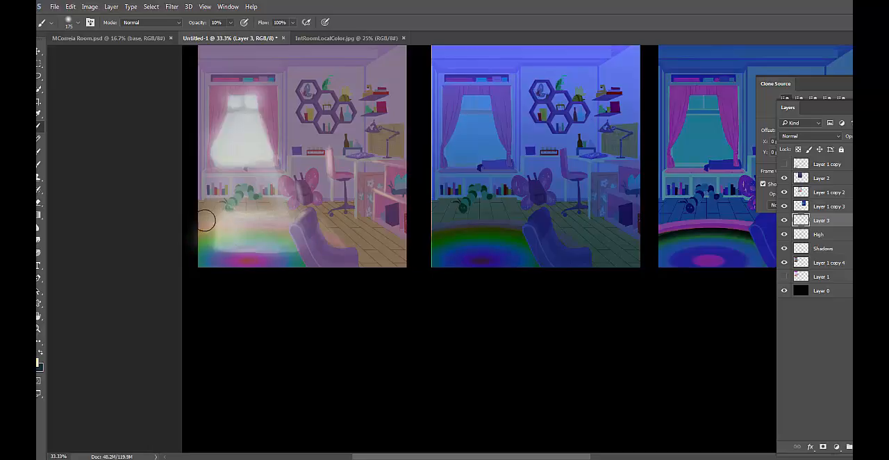
pyautogui.press('[')
pyautogui.press('[')
pyautogui.moveTo(297, 221)
pyautogui.mouseDown()
pyautogui.moveTo(281, 247)
pyautogui.moveTo(255, 243)
pyautogui.moveTo(225, 220)
pyautogui.mouseUp()
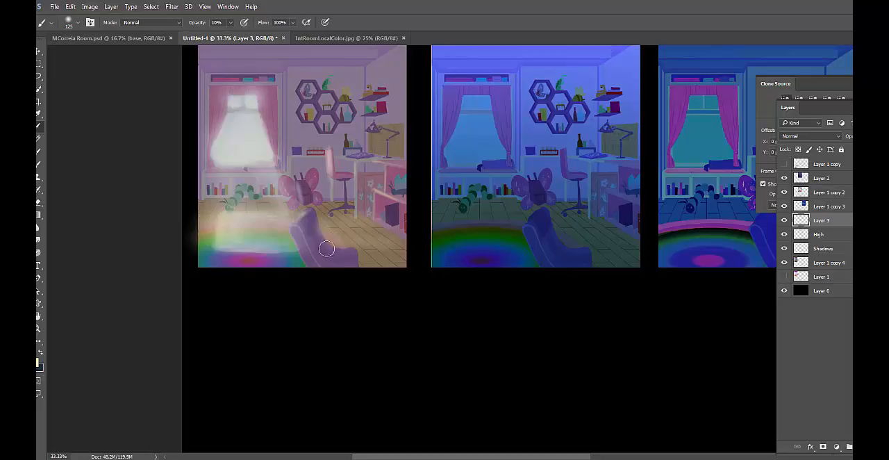
# Reduce the brush in stages to 15 px and paint warm highlights along the desk leg and desk drawers on Layer 3
pyautogui.press('[')
pyautogui.press('[')
pyautogui.press('[')
pyautogui.press('[')
pyautogui.press('[')
pyautogui.press('[')
pyautogui.press('[')
pyautogui.press('[')
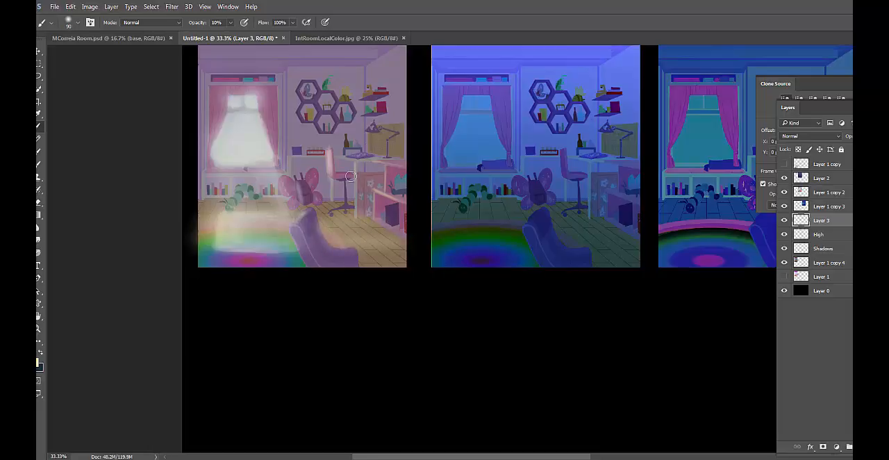
pyautogui.press('[')
pyautogui.moveTo(420, 261); pyautogui.dragTo(398, 270)
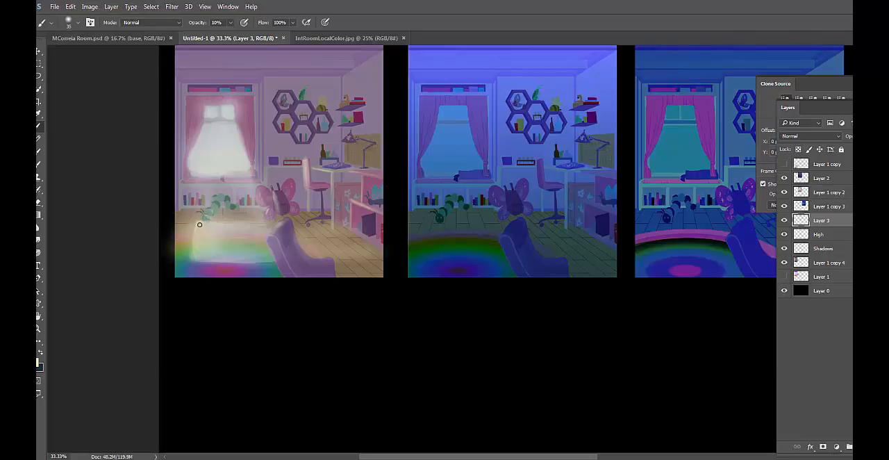
pyautogui.press(']')
pyautogui.press(']')
pyautogui.press('[')
pyautogui.press('[')
pyautogui.press('[')
pyautogui.press(']')
pyautogui.moveTo(330, 224); pyautogui.dragTo(331, 201)
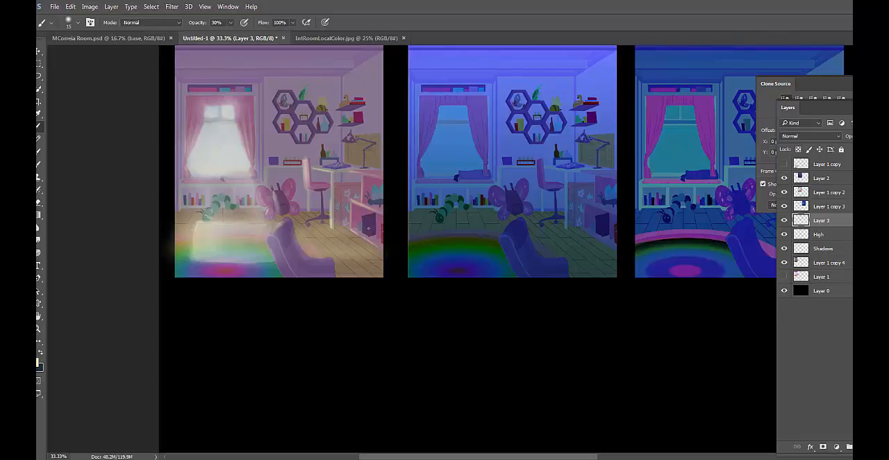
pyautogui.moveTo(365, 234); pyautogui.dragTo(366, 220)
# Enlarge the brush and paint a faint warm glow over the window beside the curtain
pyautogui.press(']')
pyautogui.press(']')
pyautogui.press(']')
pyautogui.moveTo(200, 150); pyautogui.dragTo(197, 145)
pyautogui.press('[')
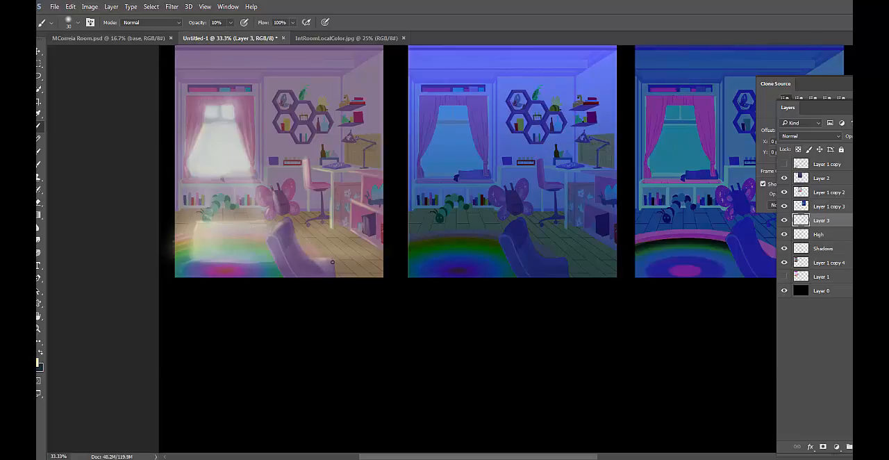
# Shift the foreground color's hue toward orange, to the warmer yellow #f9efb9
pyautogui.click(38, 368)
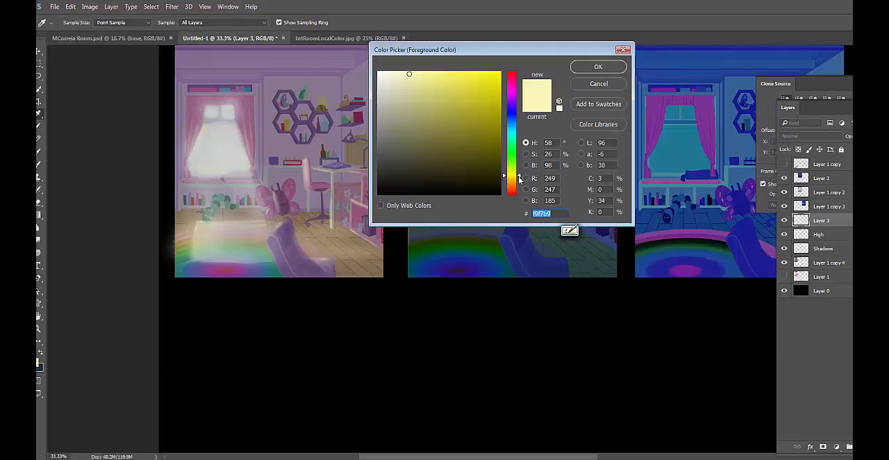
pyautogui.moveTo(519, 177); pyautogui.dragTo(519, 181)
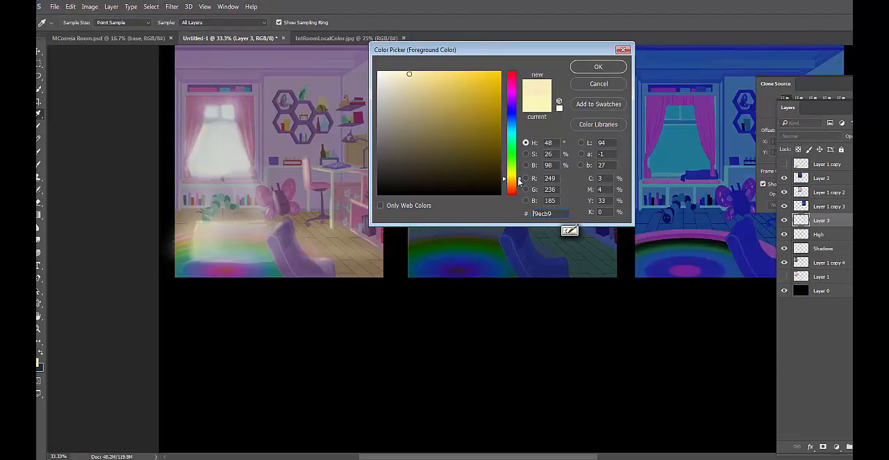
pyautogui.click(586, 66)
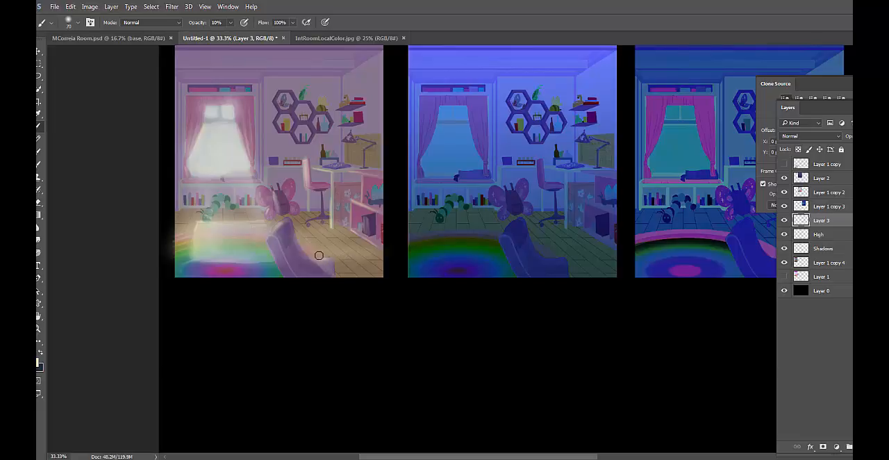
# Paint the warmer yellow light onto the room on Layer 3 at 10% opacity, varying the soft brush between 70 and 125 px
pyautogui.press(']')
pyautogui.press(']')
pyautogui.press(']')
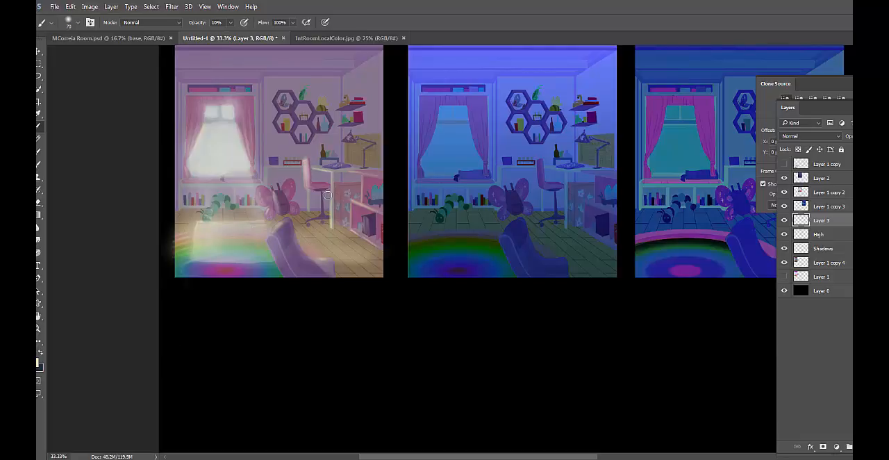
pyautogui.press('[')
pyautogui.press('[')
pyautogui.press(']')
pyautogui.press(']')
pyautogui.press(']')
pyautogui.press(']')
pyautogui.press(']')
pyautogui.press(']')
pyautogui.press(']')
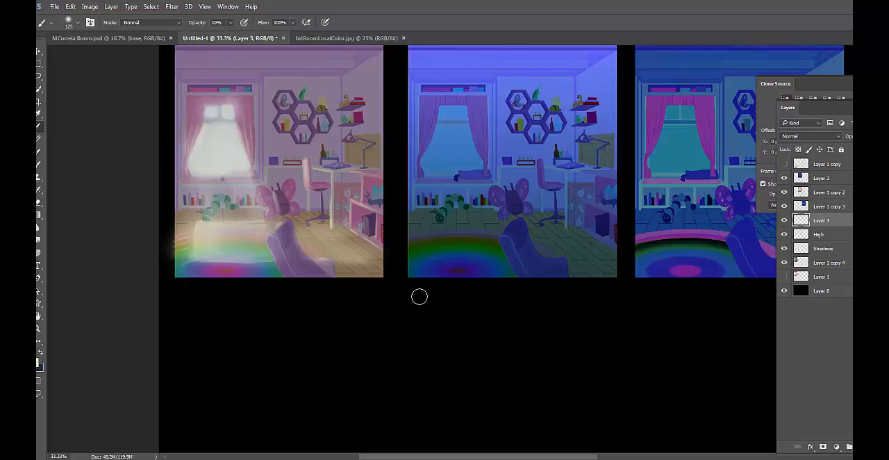
# Toggle Layer 3's visibility to compare the first color study with and without the warm light
pyautogui.click(784, 221)
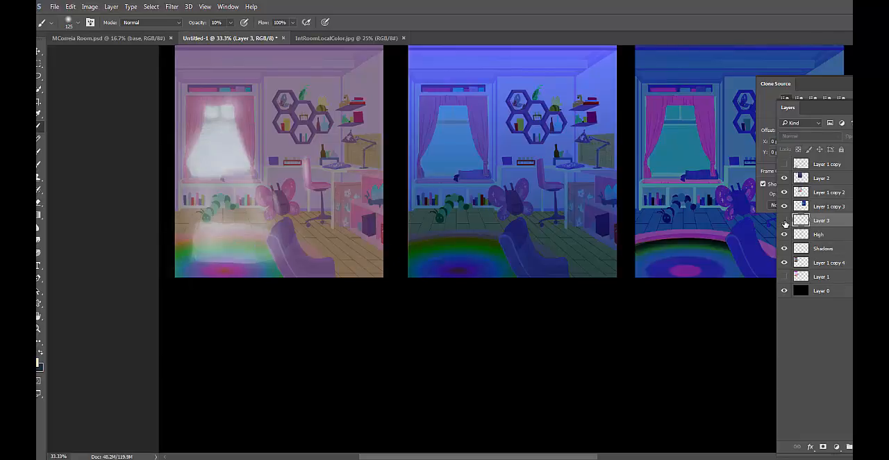
pyautogui.click(784, 220)
pyautogui.click(784, 221)
pyautogui.click(784, 220)
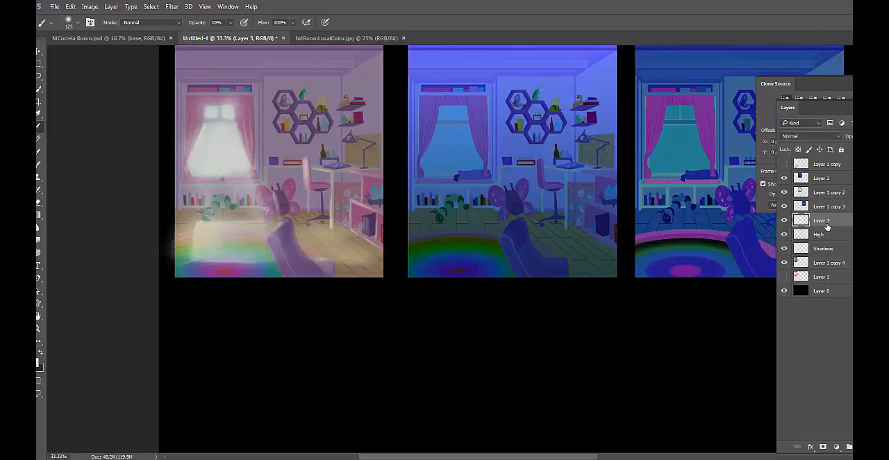
pyautogui.click(784, 234)
pyautogui.click(785, 234)
# Activate the Shadows layer and set the foreground color to the dark blue #19567c
pyautogui.click(837, 248)
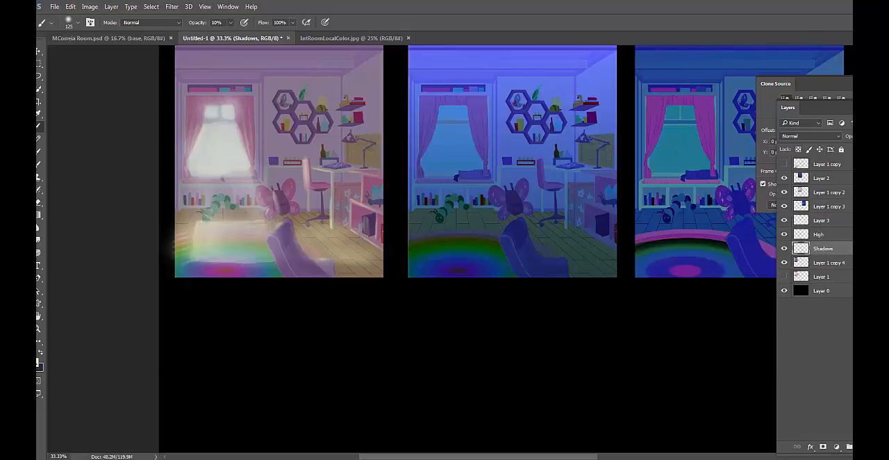
pyautogui.click(39, 362)
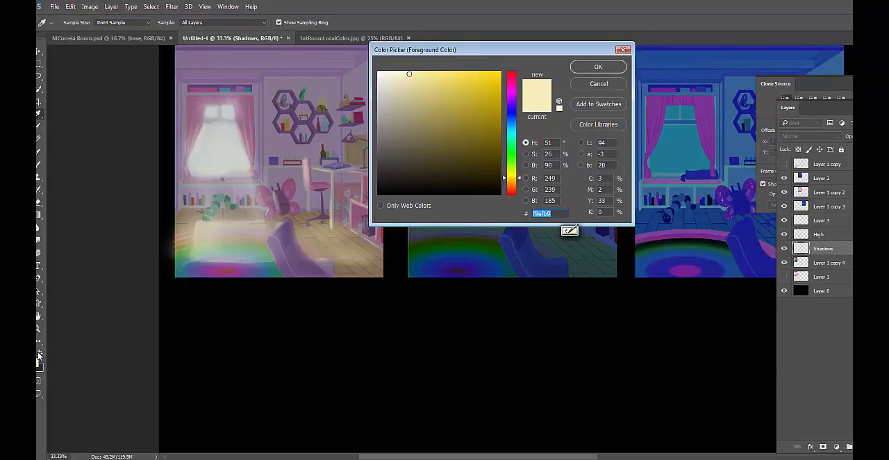
pyautogui.click(39, 355)
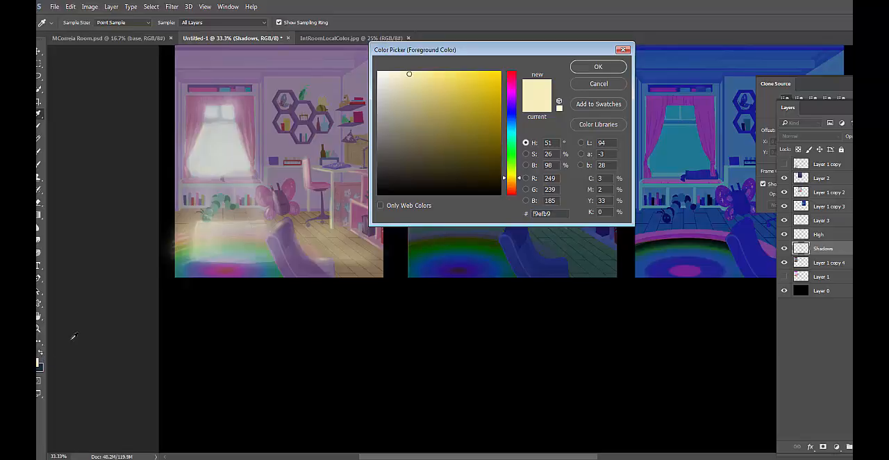
pyautogui.click(239, 318)
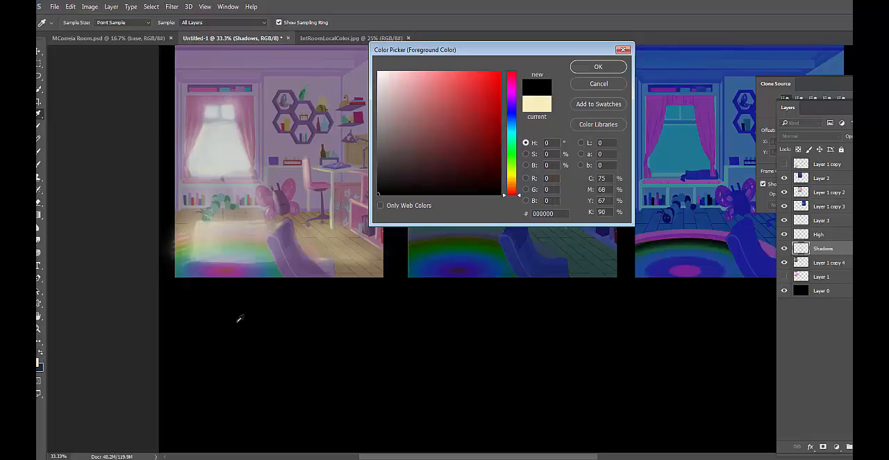
pyautogui.click(598, 67)
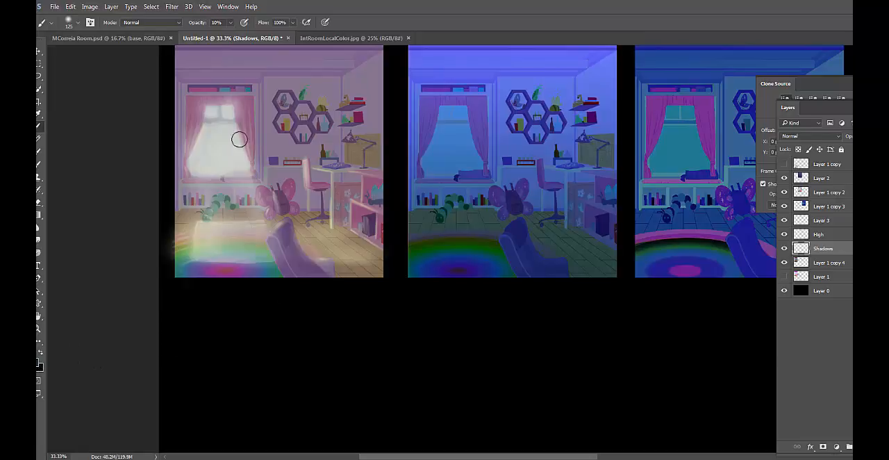
pyautogui.click(39, 363)
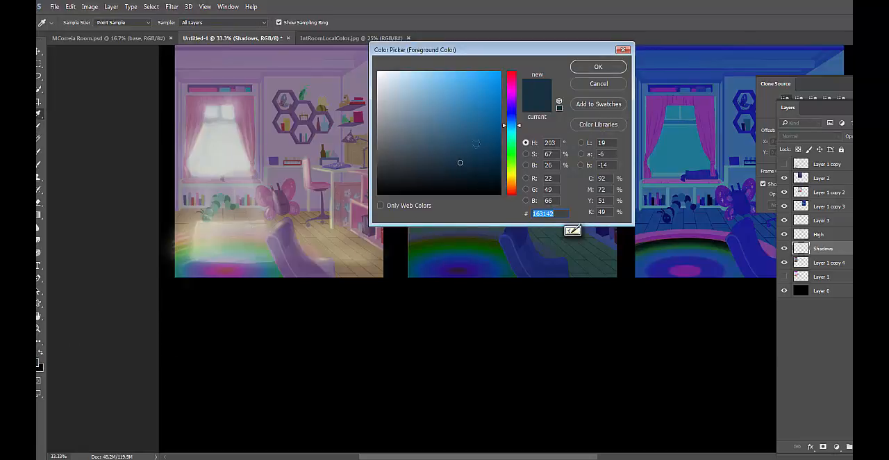
pyautogui.click(598, 67)
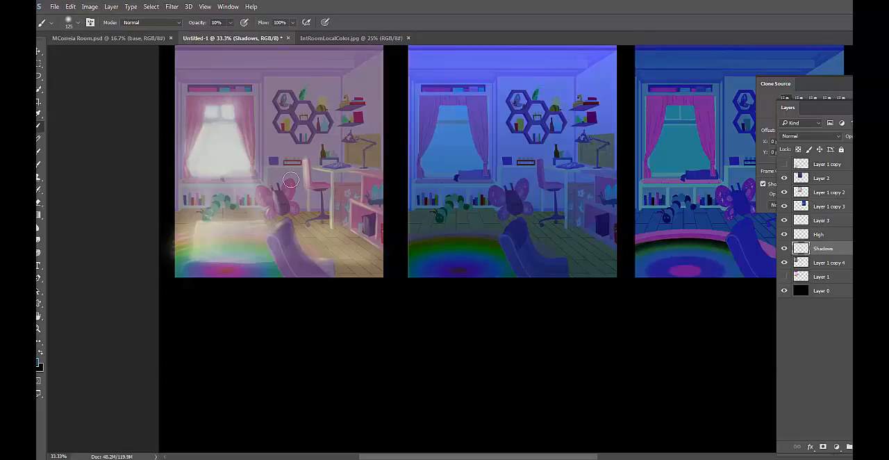
# Paint blue shading over the ceiling and walls on the Shadows layer with a soft 250 px brush at 10% opacity, and toggle the layer to compare
pyautogui.press(']')
pyautogui.press(']')
pyautogui.press(']')
pyautogui.press(']')
pyautogui.moveTo(201, 74)
pyautogui.mouseDown()
pyautogui.moveTo(161, 197)
pyautogui.moveTo(202, 76)
pyautogui.moveTo(149, 205)
pyautogui.moveTo(200, 79)
pyautogui.moveTo(166, 162)
pyautogui.mouseUp()
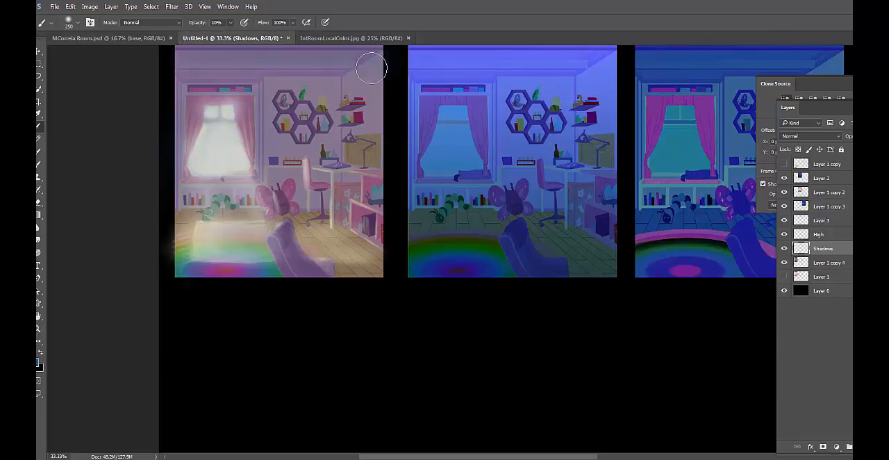
pyautogui.moveTo(179, 70)
pyautogui.mouseDown()
pyautogui.moveTo(393, 82)
pyautogui.moveTo(157, 75)
pyautogui.moveTo(209, 91)
pyautogui.mouseUp()
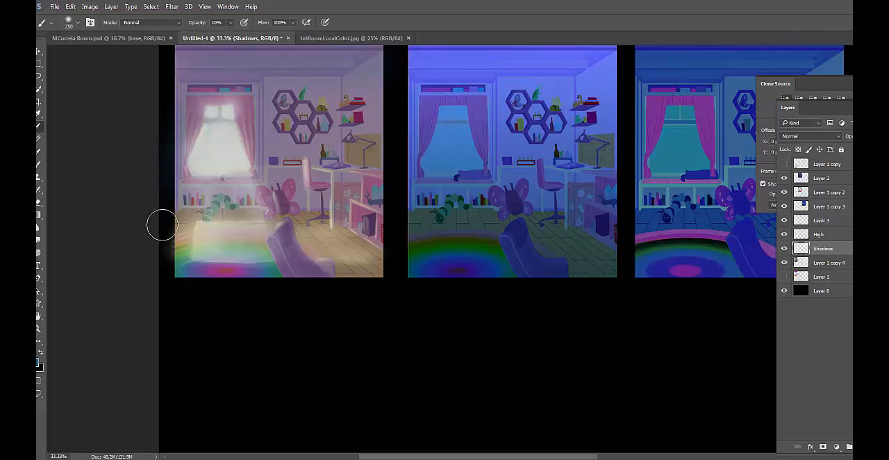
pyautogui.moveTo(252, 92); pyautogui.dragTo(286, 190)
pyautogui.moveTo(248, 104); pyautogui.dragTo(289, 205)
pyautogui.moveTo(266, 73); pyautogui.dragTo(318, 149)
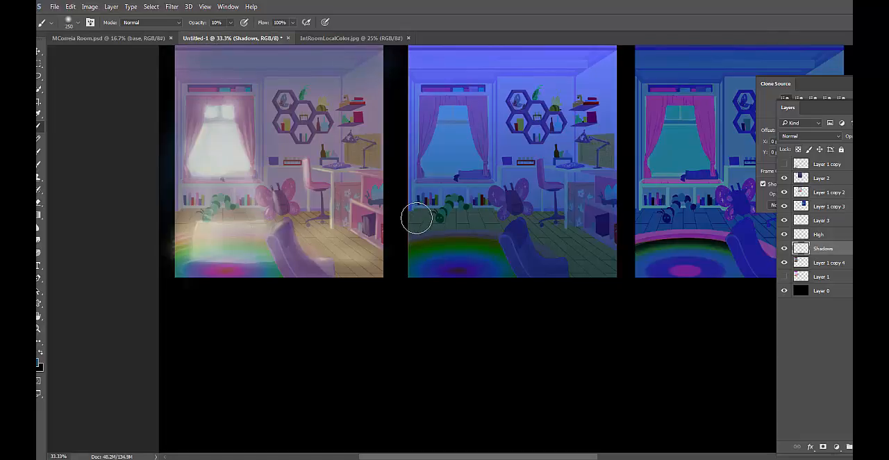
pyautogui.click(785, 250)
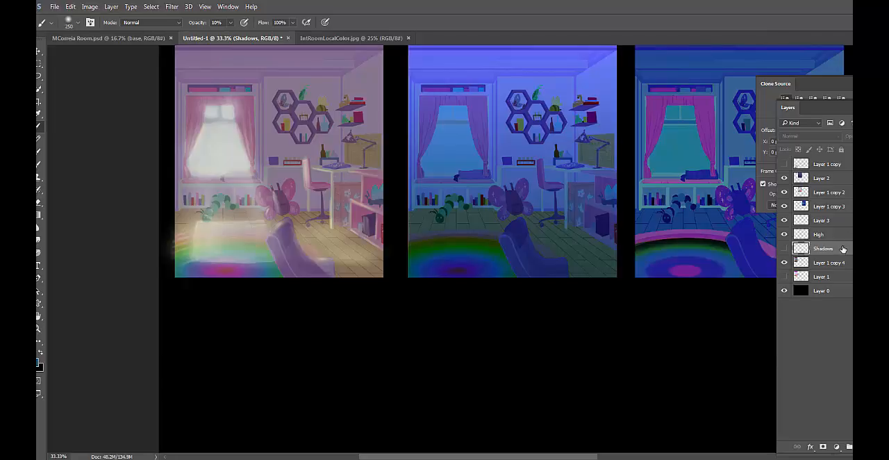
pyautogui.click(784, 248)
# Reduce the brush size in several increments for painting smaller shadow areas on the Shadows layer
pyautogui.press('0')
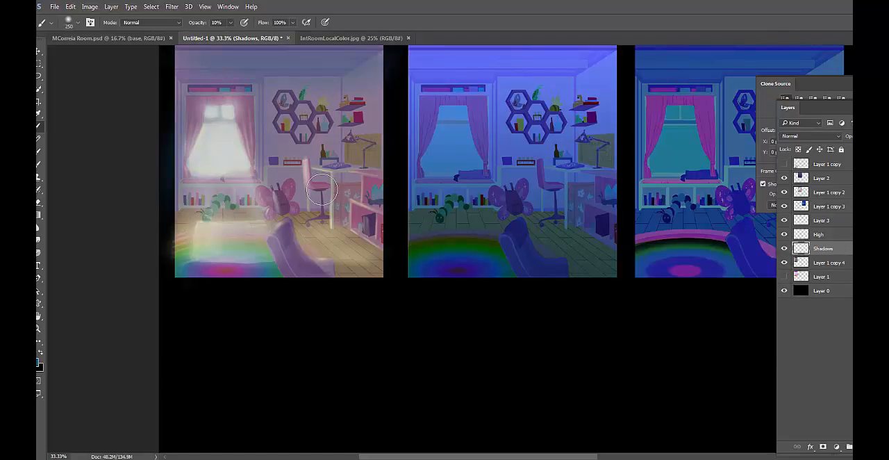
pyautogui.press('5')
pyautogui.press('[')
pyautogui.press('[')
pyautogui.press('[')
pyautogui.press('[')
pyautogui.press('[')
pyautogui.press('[')
pyautogui.press('[')
pyautogui.press('[')
pyautogui.press('[')
pyautogui.press('[')
# Darken the foreground color to a deep blue close to #0d3a56, with its hue shifted slightly further toward blue
pyautogui.click(39, 362)
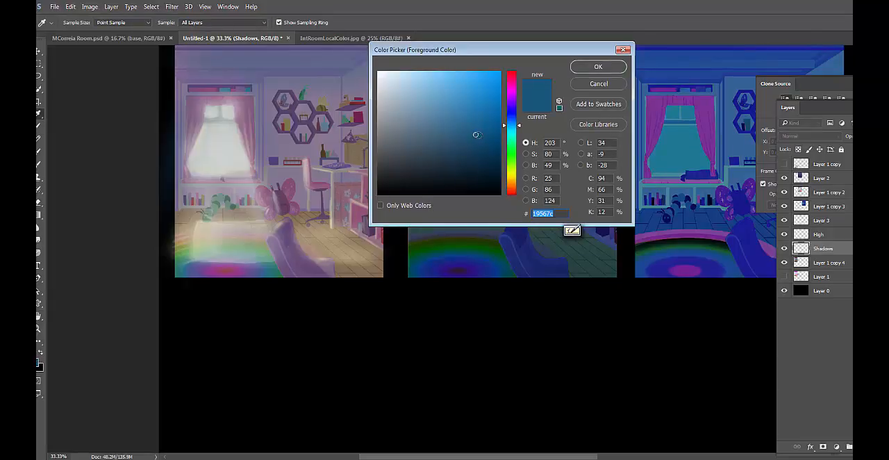
pyautogui.moveTo(476, 134); pyautogui.dragTo(482, 153)
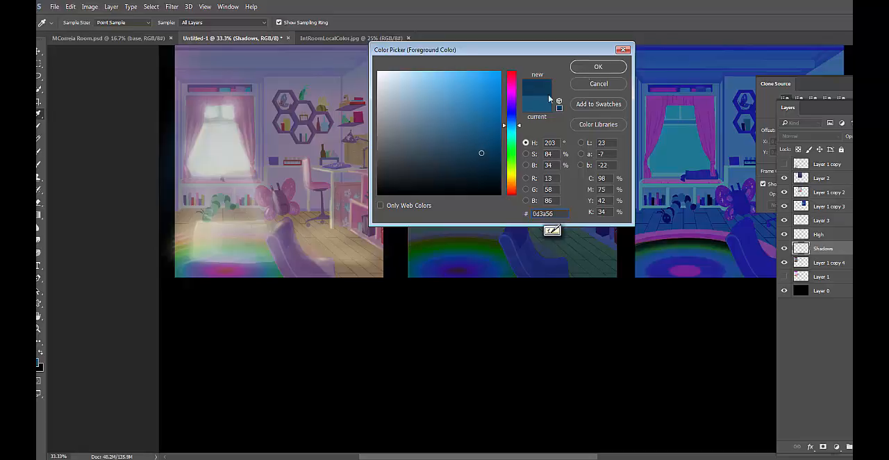
pyautogui.moveTo(517, 126); pyautogui.dragTo(517, 125)
pyautogui.click(589, 67)
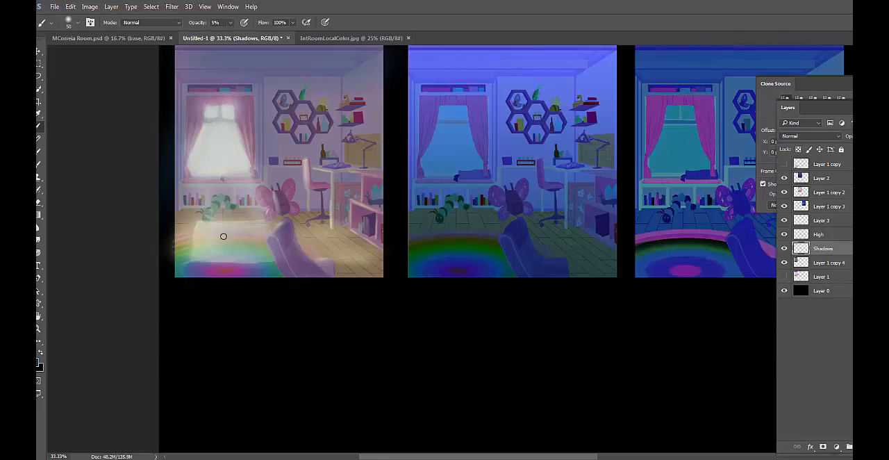
# Set the foreground color to the very dark blue #0b253b and enlarge the brush to 100 px
pyautogui.click(39, 366)
pyautogui.moveTo(479, 150); pyautogui.dragTo(477, 165)
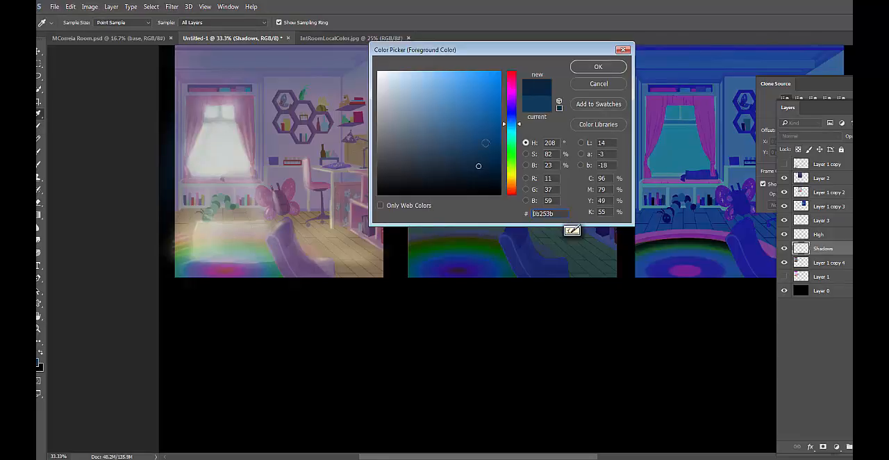
pyautogui.click(594, 66)
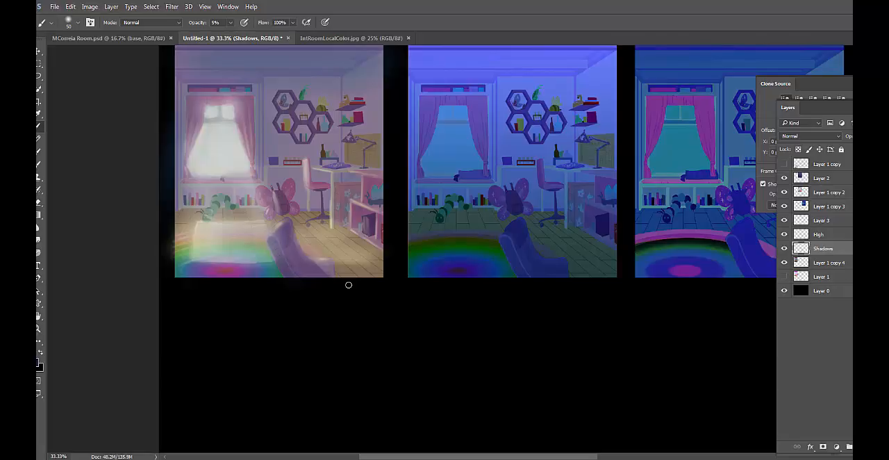
pyautogui.press(']')
pyautogui.press(']')
pyautogui.press(']')
pyautogui.press(']')
pyautogui.press(']')
# Add a new layer, move it to the top of the layer stack and rename it TONE OL
pyautogui.hotkey('ctrl', 'alt', 'shift', 'n')
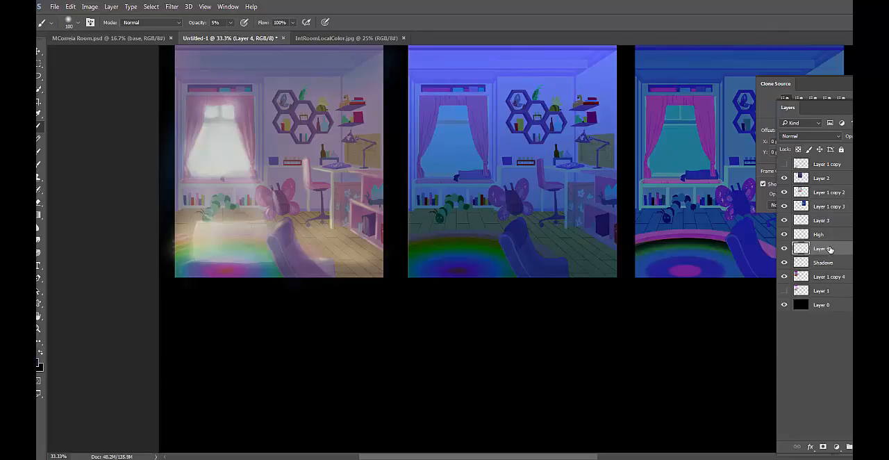
pyautogui.moveTo(830, 249); pyautogui.dragTo(828, 162)
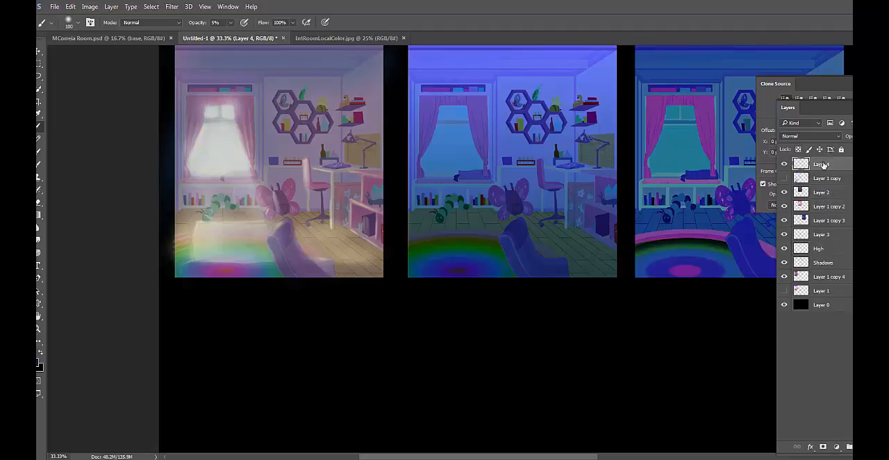
pyautogui.doubleClick(828, 163)
pyautogui.write('TCNE')
pyautogui.write(' OL')
pyautogui.press('Return')
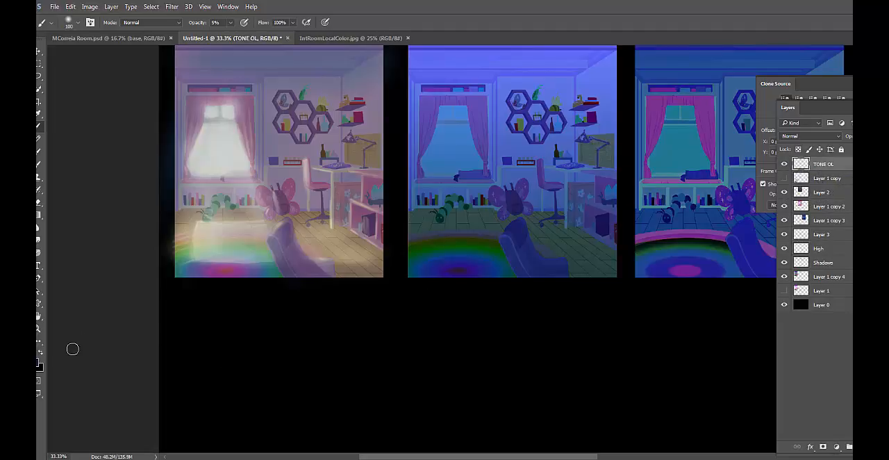
# Set the foreground color to black and fill the TONE OL layer with it
pyautogui.click(40, 356)
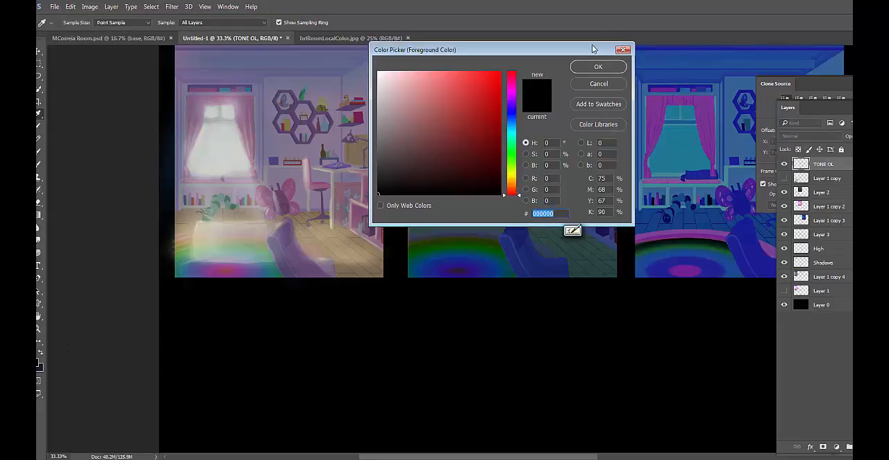
pyautogui.click(599, 67)
pyautogui.click(71, 7)
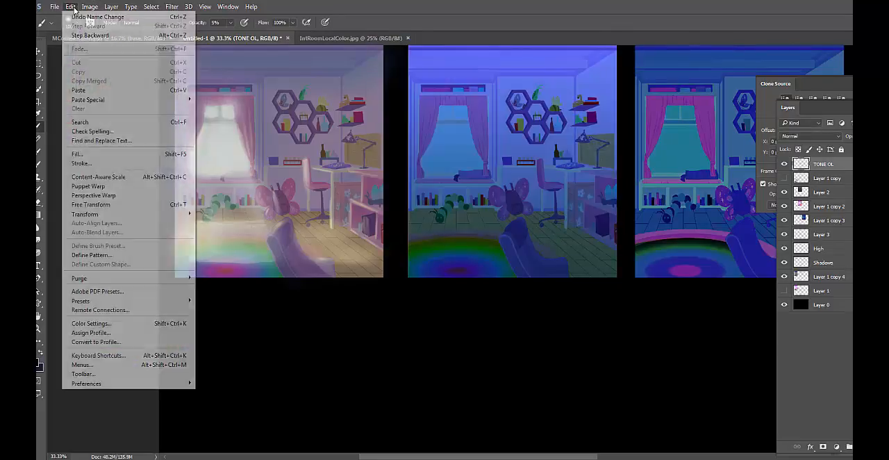
pyautogui.click(115, 156)
pyautogui.click(526, 128)
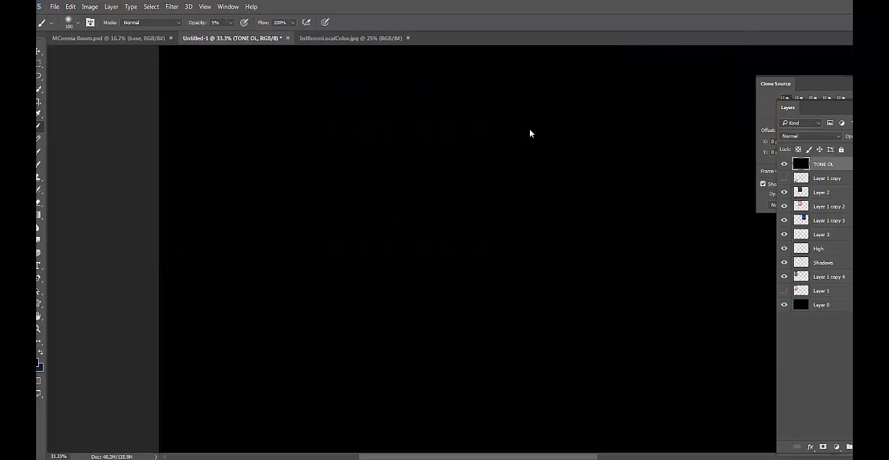
# Set the TONE OL layer's blend mode to Saturation to check the values in grayscale, and hide the layer
pyautogui.click(832, 139)
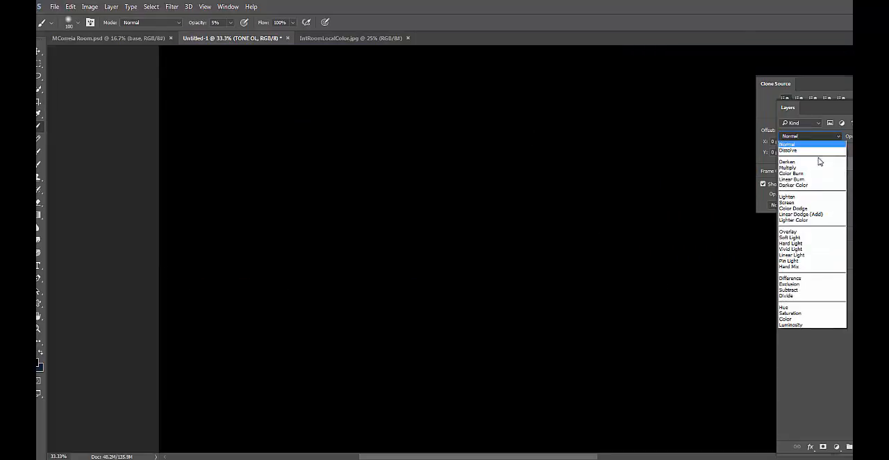
pyautogui.click(804, 314)
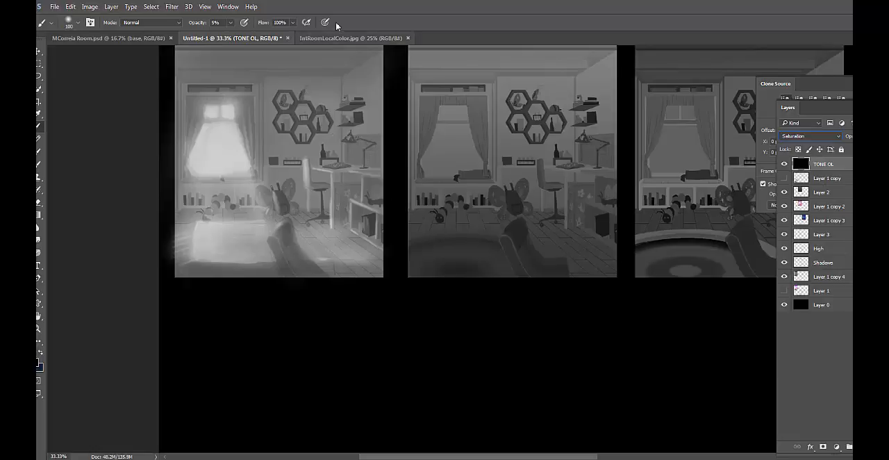
pyautogui.click(784, 164)
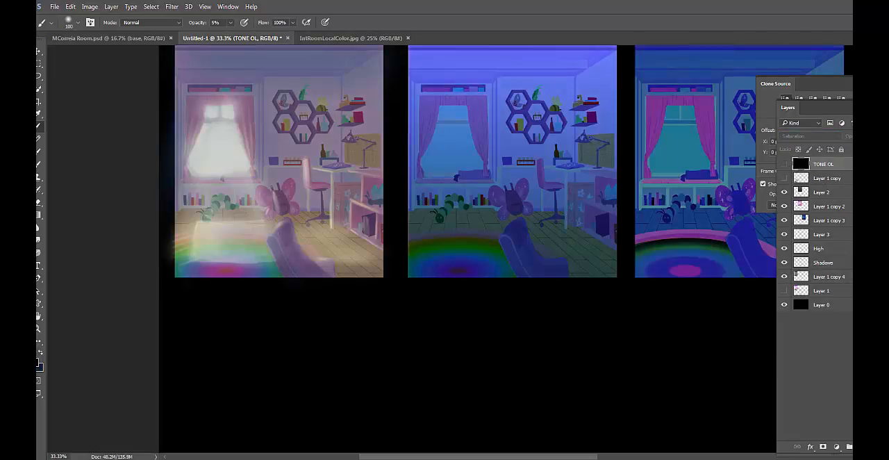
# Toggle the visibility of the High, Layer 3 and Shadows layers to compare their effect on the first color study
pyautogui.click(805, 262)
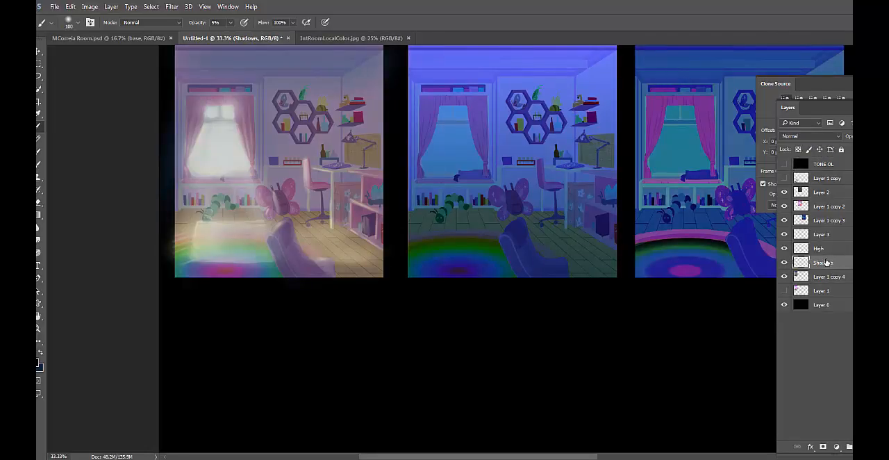
pyautogui.click(824, 249)
pyautogui.click(784, 249)
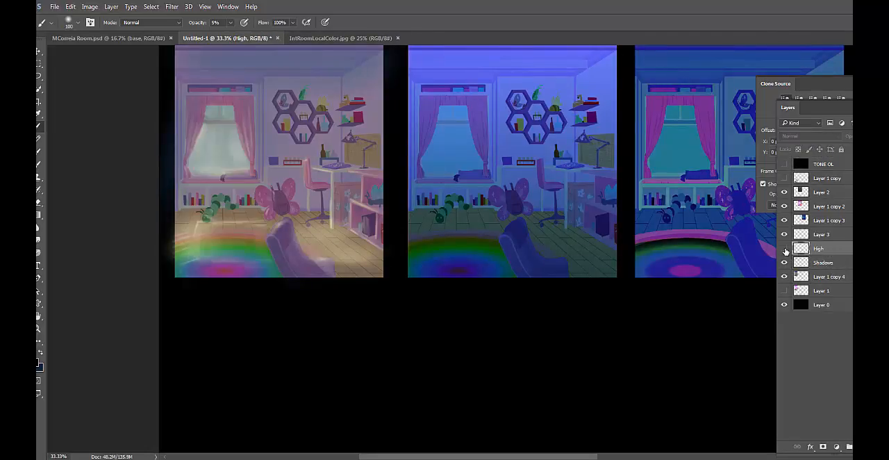
pyautogui.click(784, 249)
pyautogui.click(784, 249)
pyautogui.click(785, 249)
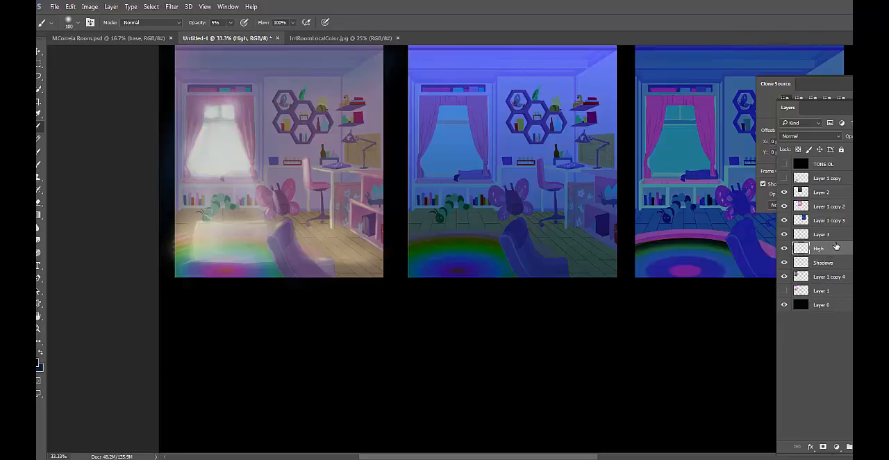
pyautogui.click(785, 234)
pyautogui.click(785, 234)
pyautogui.click(785, 234)
pyautogui.click(785, 234)
pyautogui.click(815, 264)
pyautogui.click(785, 263)
pyautogui.click(785, 262)
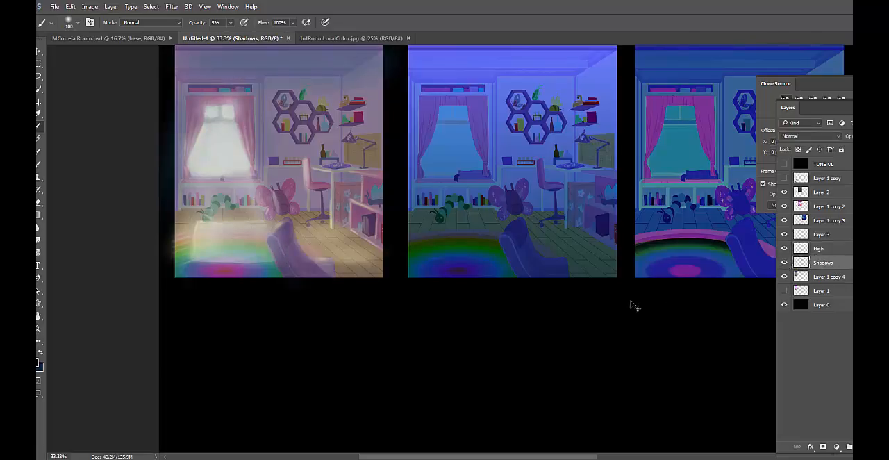
pyautogui.hotkey('ctrl', 'b')
pyautogui.moveTo(339, 16); pyautogui.dragTo(551, 15)
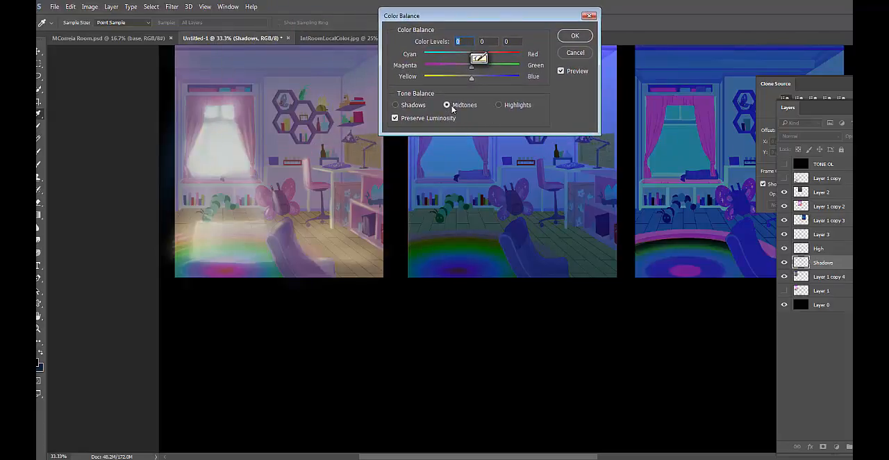
pyautogui.click(451, 106)
pyautogui.moveTo(471, 78); pyautogui.dragTo(434, 80)
pyautogui.moveTo(471, 55); pyautogui.dragTo(501, 59)
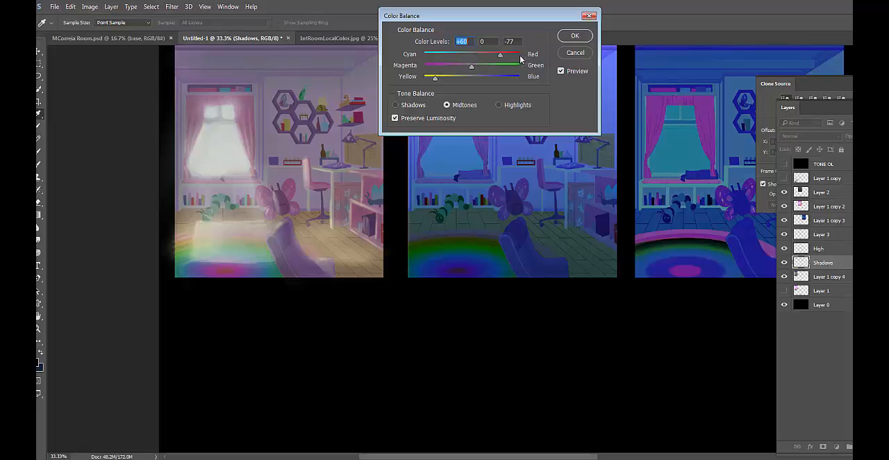
pyautogui.click(518, 39)
pyautogui.click(577, 56)
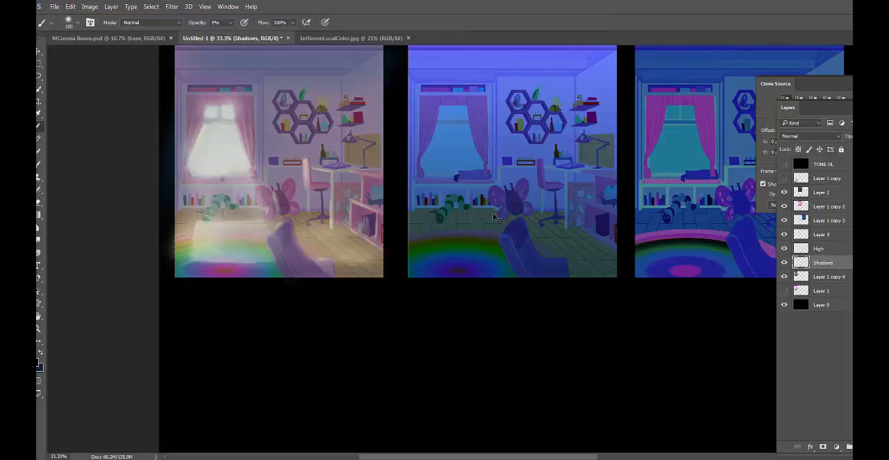
# Apply a Color Balance adjustment to the Shadows layer's shadow tones with color levels +42, 0, -52
pyautogui.hotkey('ctrl', 'b')
pyautogui.click(398, 105)
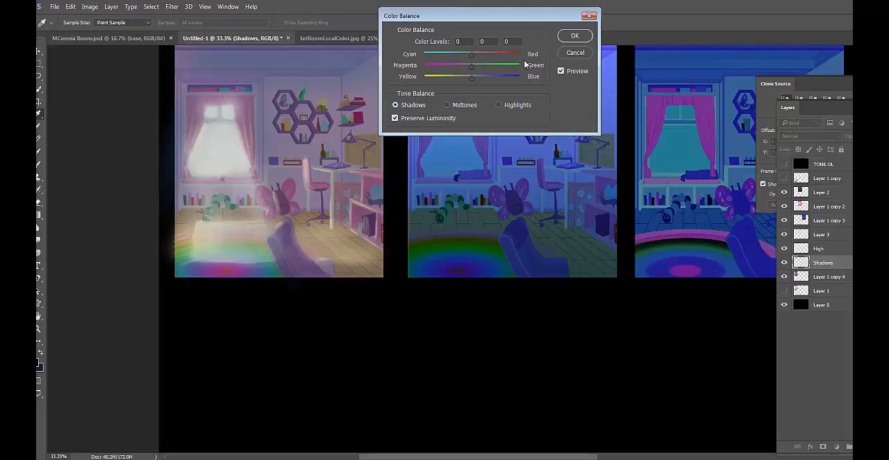
pyautogui.moveTo(468, 80); pyautogui.dragTo(442, 84)
pyautogui.moveTo(477, 56); pyautogui.dragTo(503, 58)
pyautogui.moveTo(445, 81); pyautogui.dragTo(450, 80)
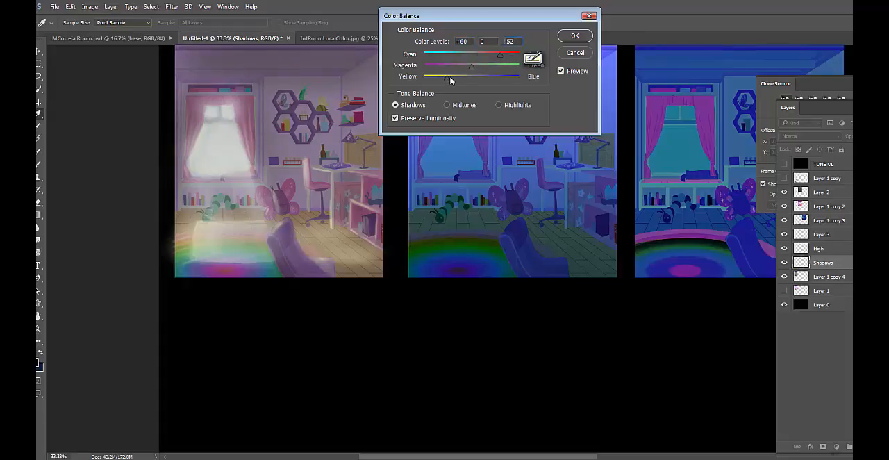
pyautogui.moveTo(502, 58); pyautogui.dragTo(491, 60)
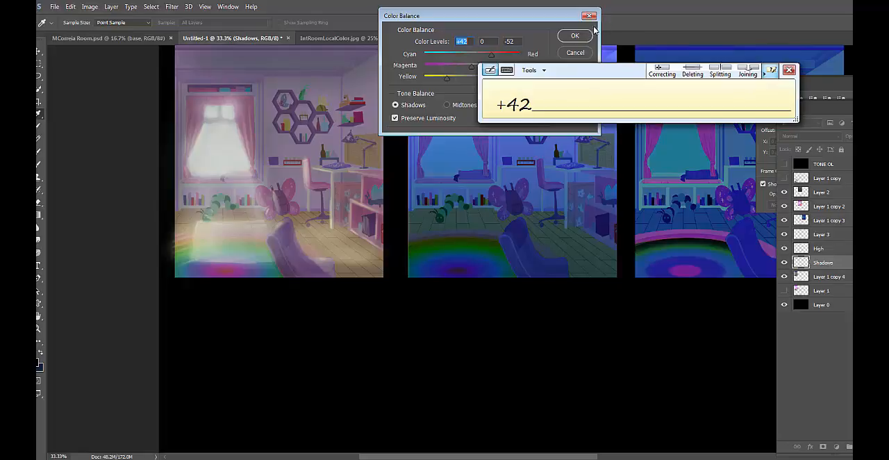
pyautogui.click(575, 36)
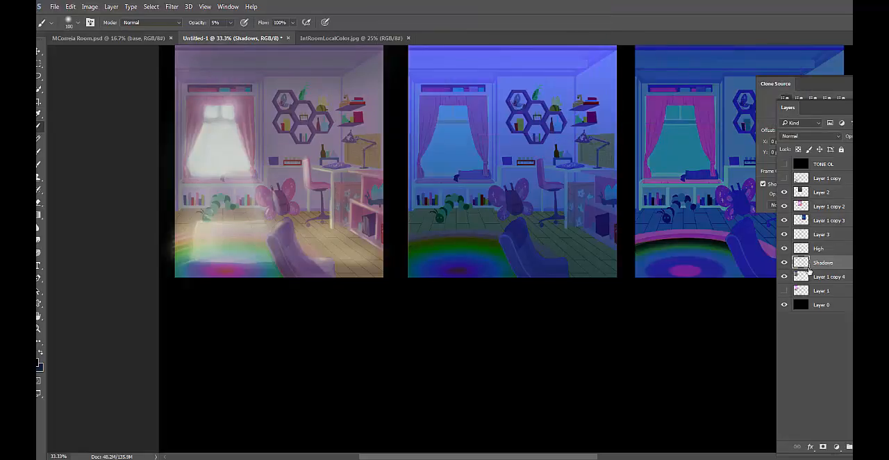
# Compare the first study with and without the Shadows layer, and before and after its color balance adjustment
pyautogui.click(784, 262)
pyautogui.click(784, 262)
pyautogui.hotkey('ctrl', 'z')
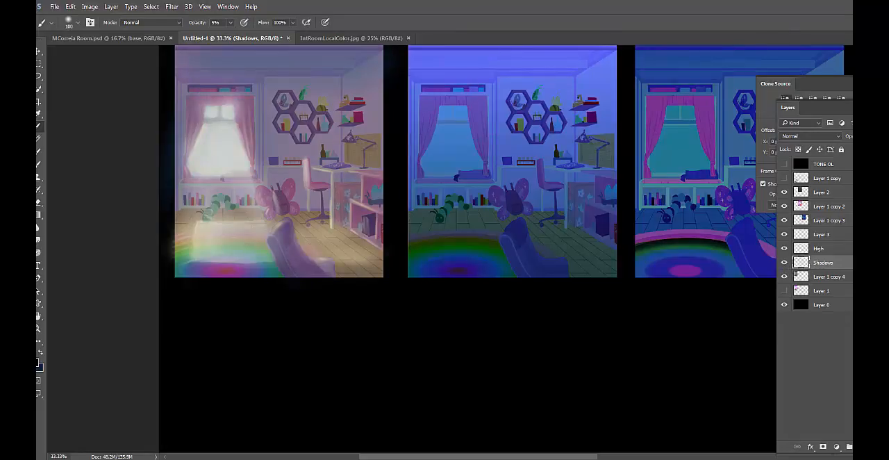
pyautogui.hotkey('ctrl', 'z')
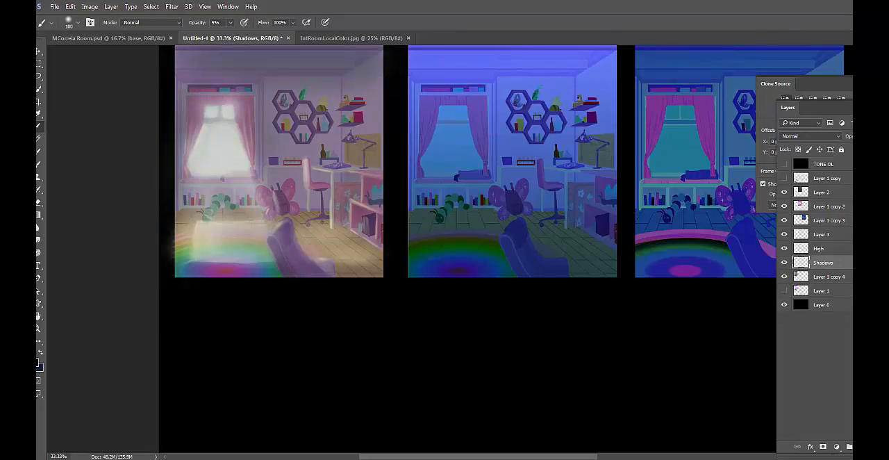
pyautogui.hotkey('ctrl', 'z')
pyautogui.hotkey('ctrl', 'z')
# Enlarge the brush to 400 px
pyautogui.press(']')
pyautogui.press(']')
pyautogui.press(']')
pyautogui.press(']')
pyautogui.press(']')
pyautogui.press(']')
pyautogui.press(']')
# Merge Layer 3 with the High layer and rename the merged layer Highs
pyautogui.click(847, 254)
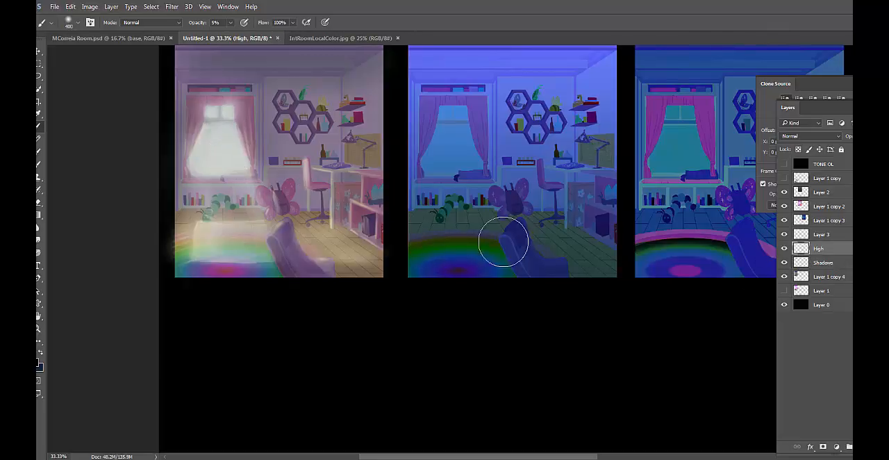
pyautogui.click(783, 235)
pyautogui.click(783, 235)
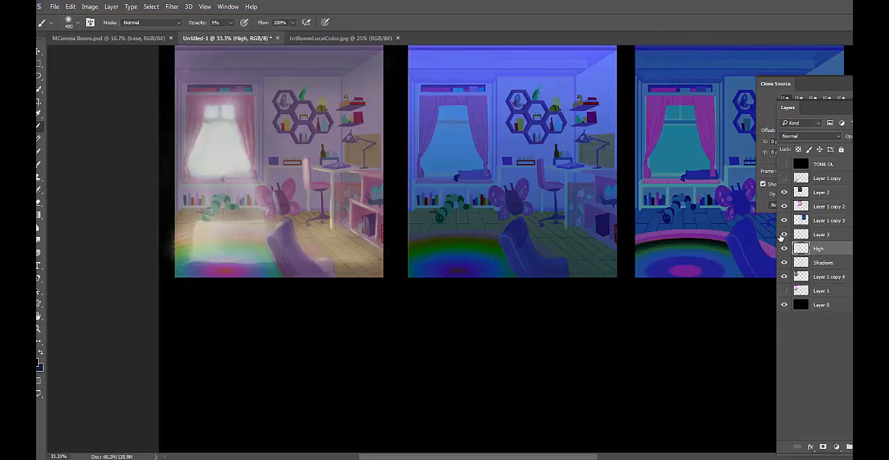
pyautogui.click(826, 237)
pyautogui.keyDown('shift'); pyautogui.click(825, 250); pyautogui.keyUp('shift')
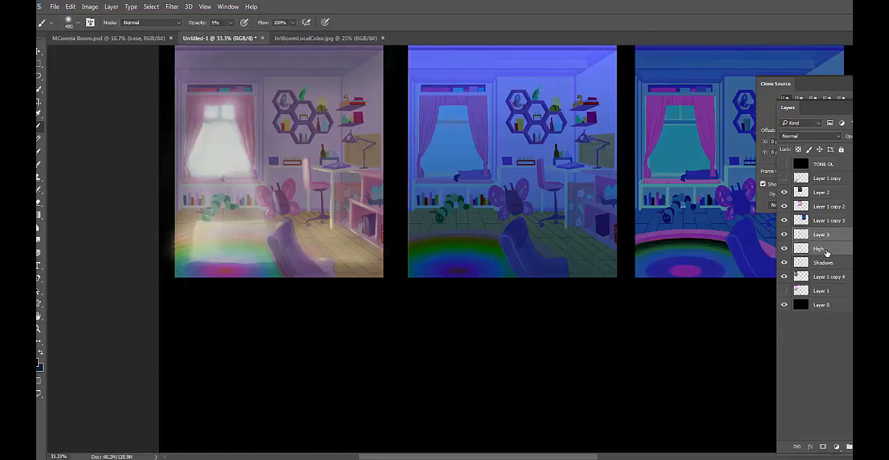
pyautogui.hotkey('ctrl', 'e')
pyautogui.doubleClick(826, 235)
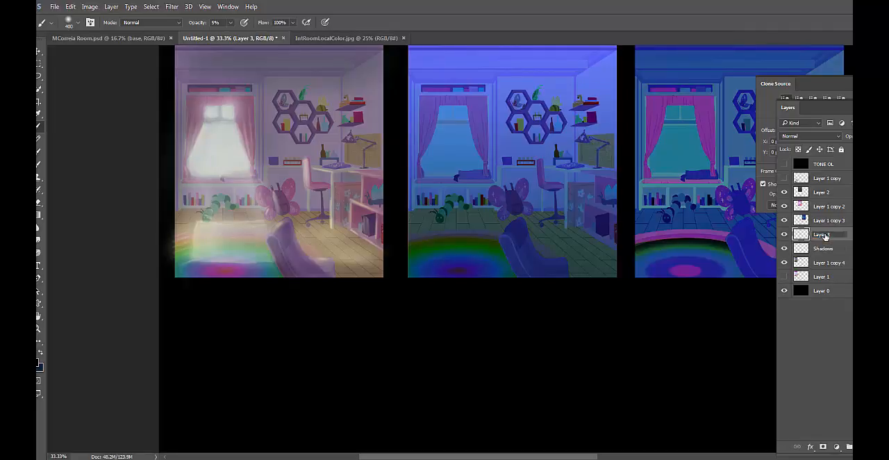
pyautogui.write('Highs')
pyautogui.press('Return')
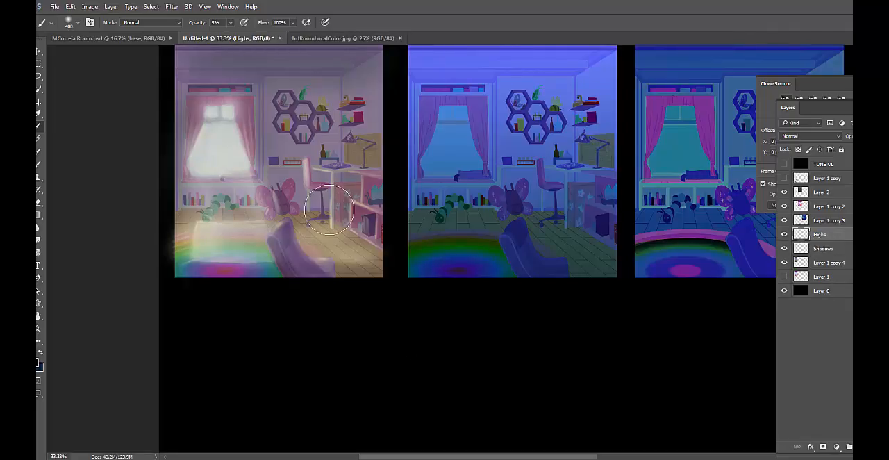
# Enlarge the brush to 500 px and brush over the first study's window and floor light on the Highs layer
pyautogui.press(']')
pyautogui.moveTo(233, 168)
pyautogui.mouseDown()
pyautogui.moveTo(222, 162)
pyautogui.moveTo(240, 220)
pyautogui.mouseUp()
pyautogui.moveTo(222, 166); pyautogui.dragTo(222, 151)
# Sample the light tone of the first study's window and change the foreground color to pale yellow #f2f3bc
pyautogui.press('super')
pyautogui.press('super')
pyautogui.keyDown('alt'); pyautogui.click(231, 152); pyautogui.keyUp('alt')
pyautogui.click(40, 363)
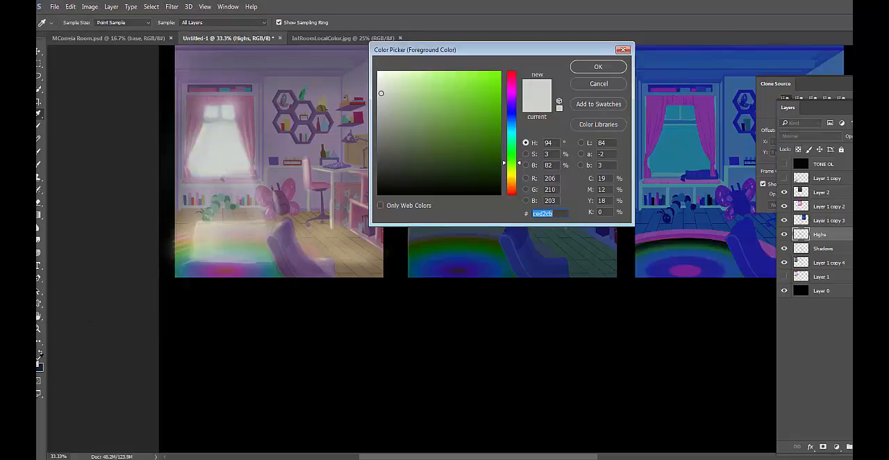
pyautogui.click(511, 174)
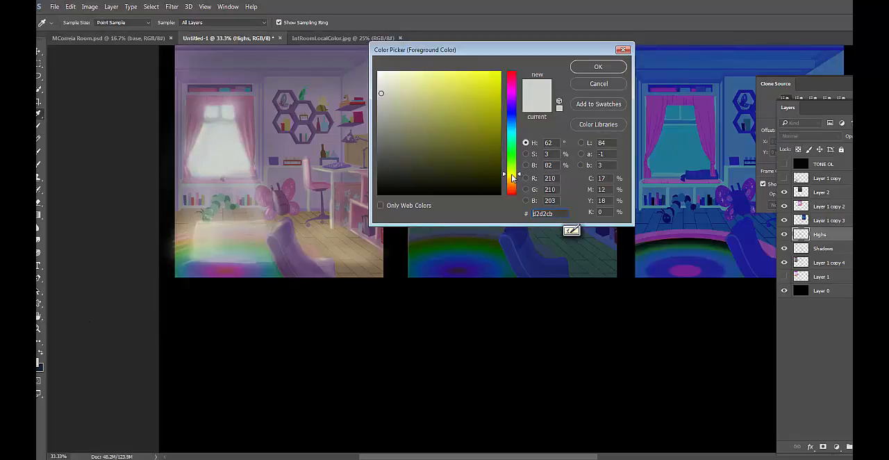
pyautogui.moveTo(438, 94); pyautogui.dragTo(406, 78)
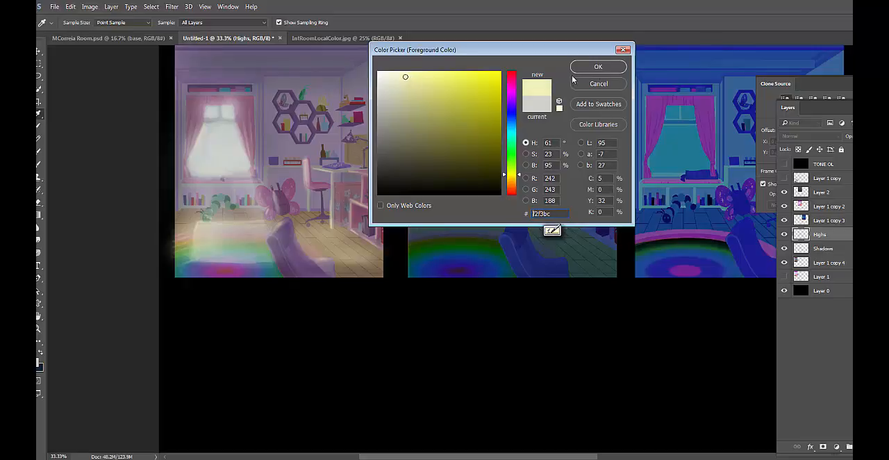
pyautogui.click(606, 69)
# Choose the textured 90 px brush, enlarge it to 500 px and set its opacity to 10%
pyautogui.rightClick(211, 149)
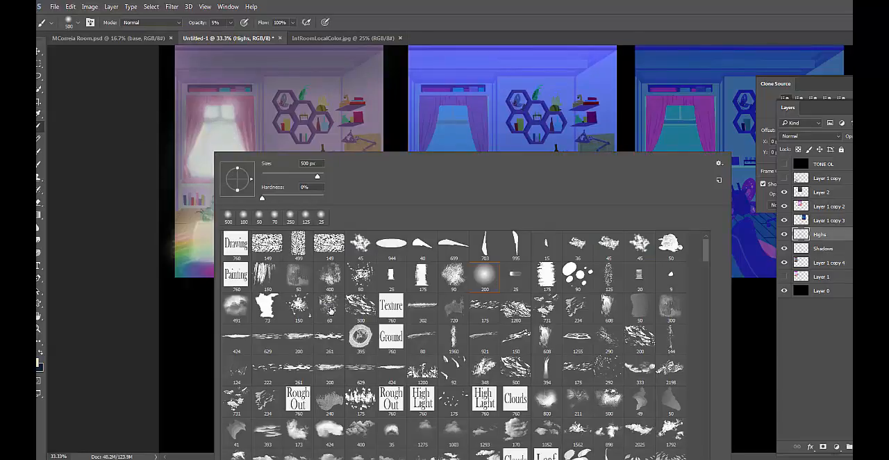
pyautogui.click(453, 274)
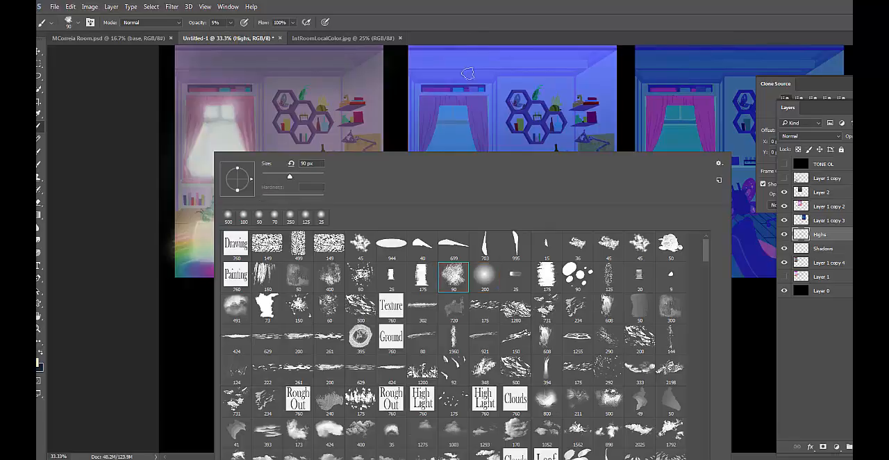
pyautogui.click(470, 7)
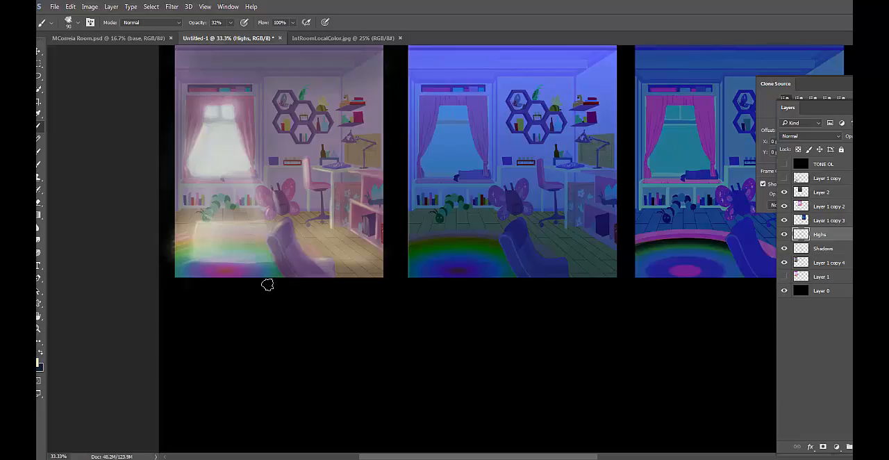
pyautogui.press(']')
pyautogui.press(']')
pyautogui.press(']')
pyautogui.press(']')
pyautogui.press(']')
pyautogui.press(']')
pyautogui.press(']')
pyautogui.press(']')
pyautogui.press(']')
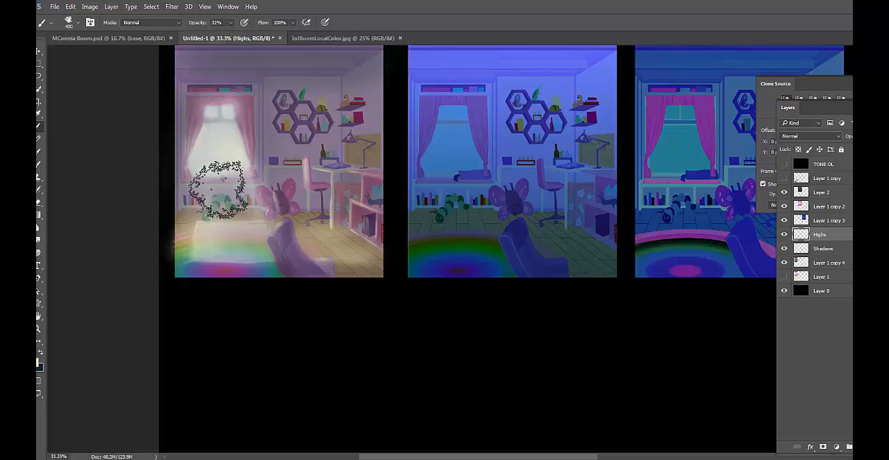
pyautogui.press('1')
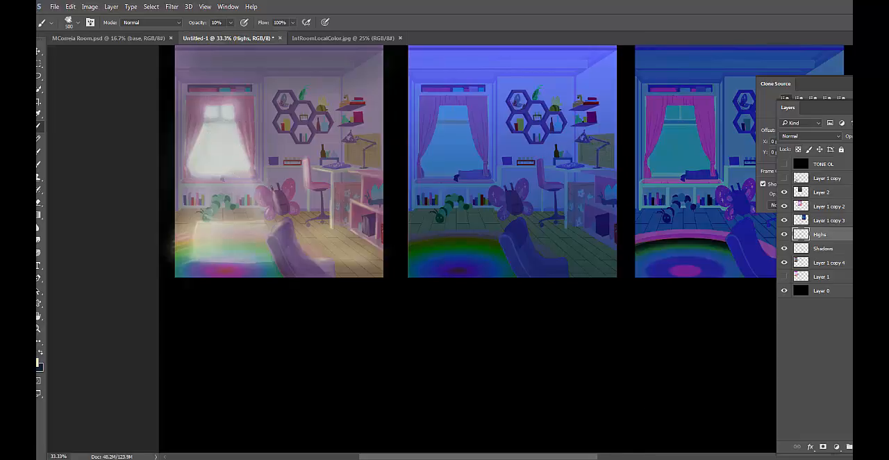
# Add a layer above Highs and brush pale yellow over the first study's window at 600 px, reducing the brush to 100 px
pyautogui.click(863, 446)
pyautogui.press(']')
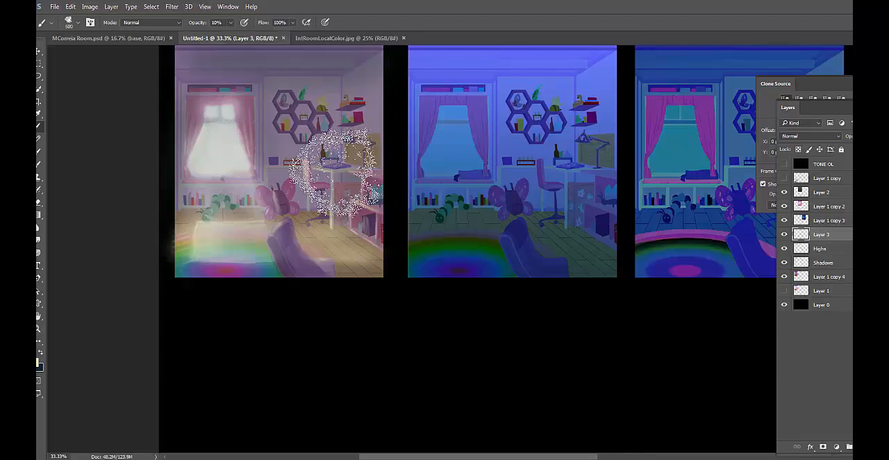
pyautogui.moveTo(233, 141)
pyautogui.mouseDown()
pyautogui.moveTo(223, 144)
pyautogui.moveTo(248, 204)
pyautogui.moveTo(251, 182)
pyautogui.mouseUp()
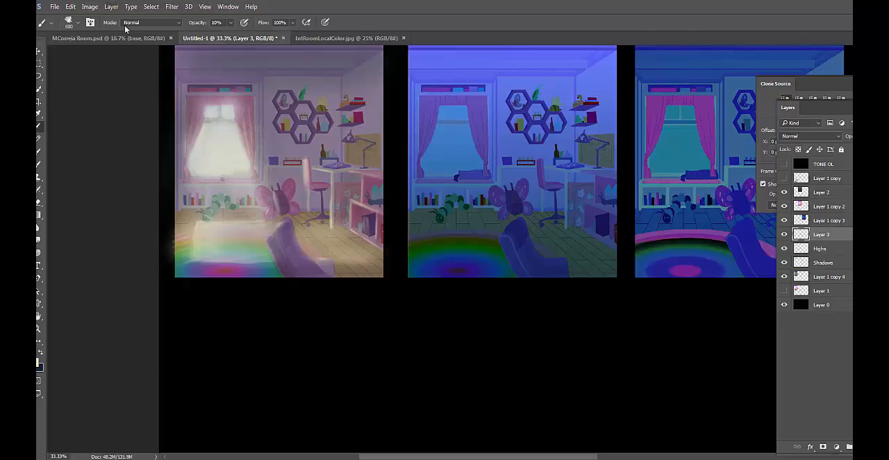
pyautogui.press('[')
pyautogui.press('[')
pyautogui.press('[')
pyautogui.press('[')
pyautogui.press('[')
pyautogui.press('[')
pyautogui.press('[')
pyautogui.press('[')
pyautogui.press('[')
# Merge Layer 3 with the Highs layer and compare the first study with and without the highlights
pyautogui.click(785, 234)
pyautogui.click(784, 234)
pyautogui.click(784, 234)
pyautogui.click(784, 235)
pyautogui.click(830, 248)
pyautogui.press('Delete')
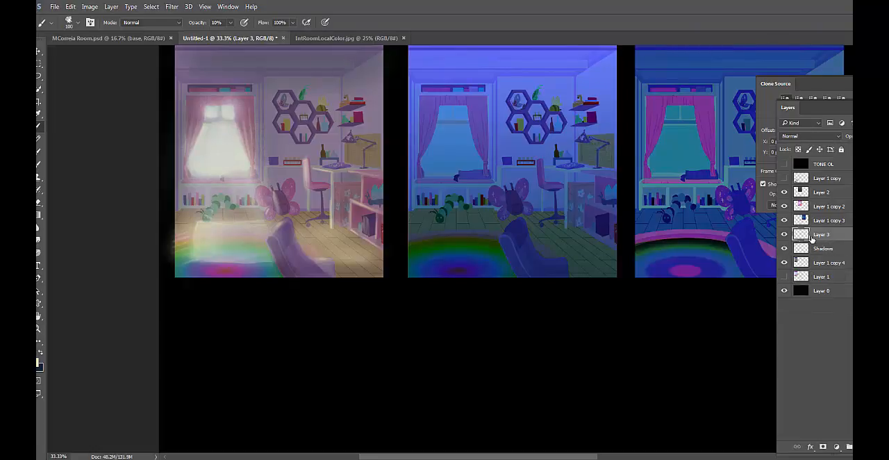
pyautogui.click(786, 235)
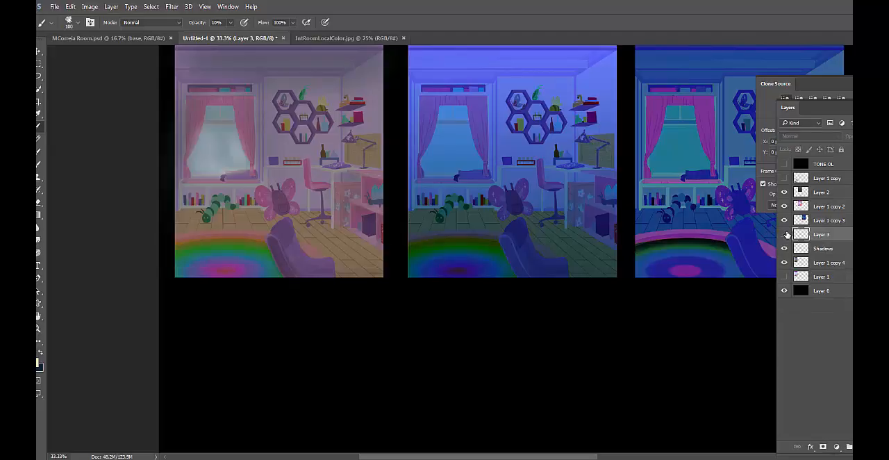
pyautogui.click(786, 234)
pyautogui.click(786, 235)
pyautogui.click(786, 234)
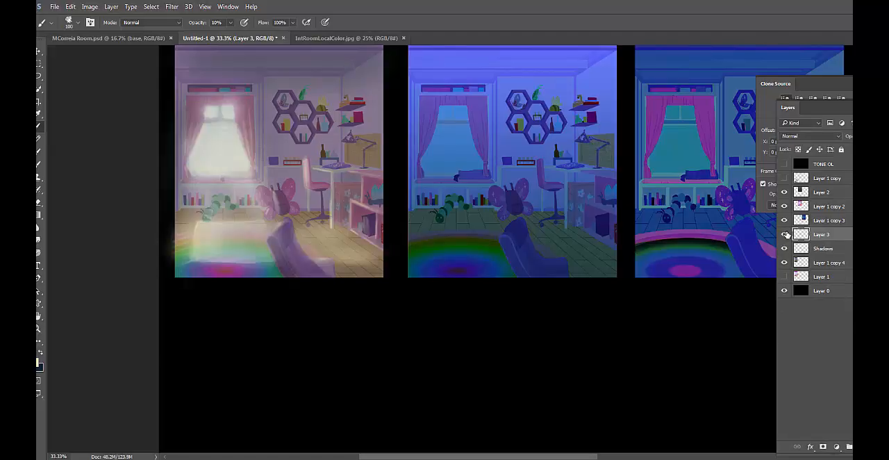
# Show Layer 1 and move its flat-color room directly below the first study for comparison
pyautogui.click(828, 277)
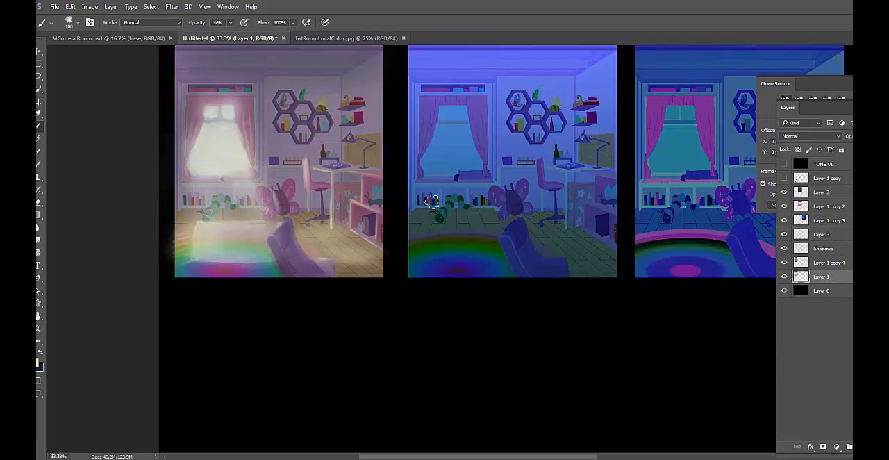
pyautogui.press('v')
pyautogui.moveTo(358, 193)
pyautogui.mouseDown()
pyautogui.moveTo(366, 390)
pyautogui.moveTo(356, 415)
pyautogui.moveTo(358, 452)
pyautogui.mouseUp()
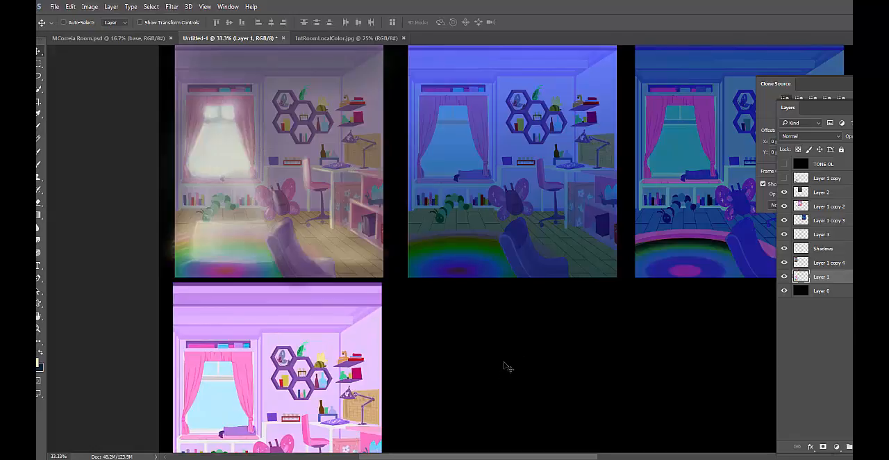
pyautogui.scroll(-5, 505, 364)
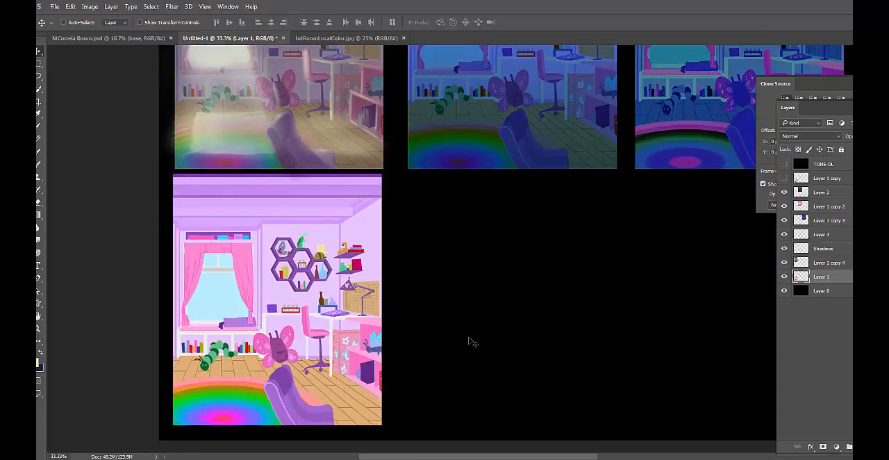
pyautogui.scroll(1, 472, 341)
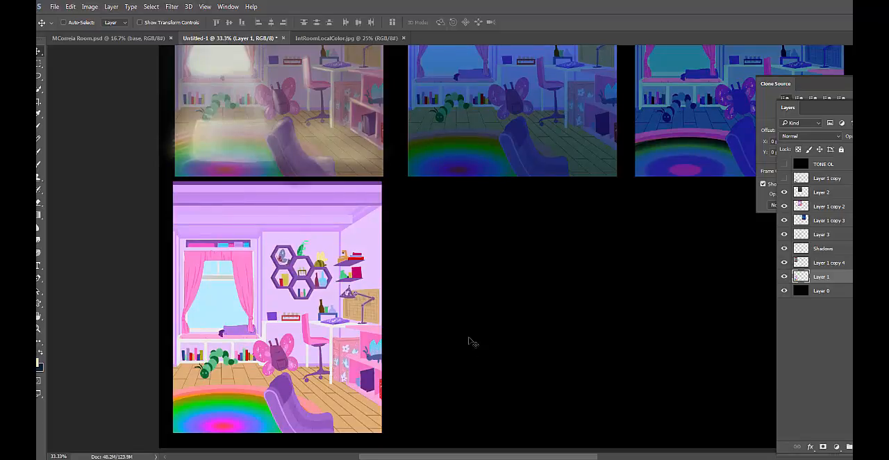
pyautogui.scroll(5, 425, 342)
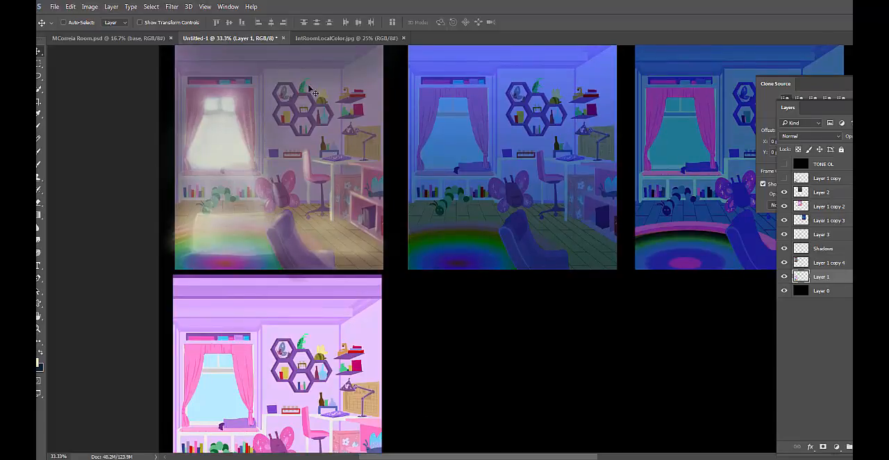
# Compare the first study with and without the Shadows layer
pyautogui.click(838, 250)
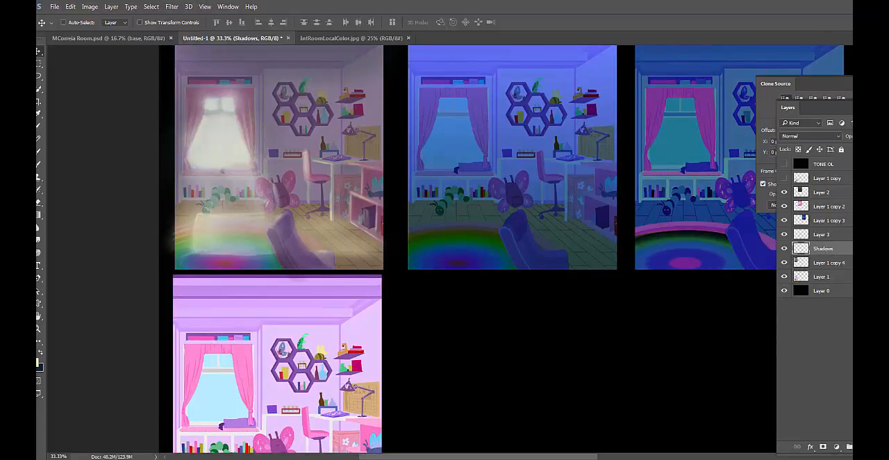
pyautogui.click(785, 249)
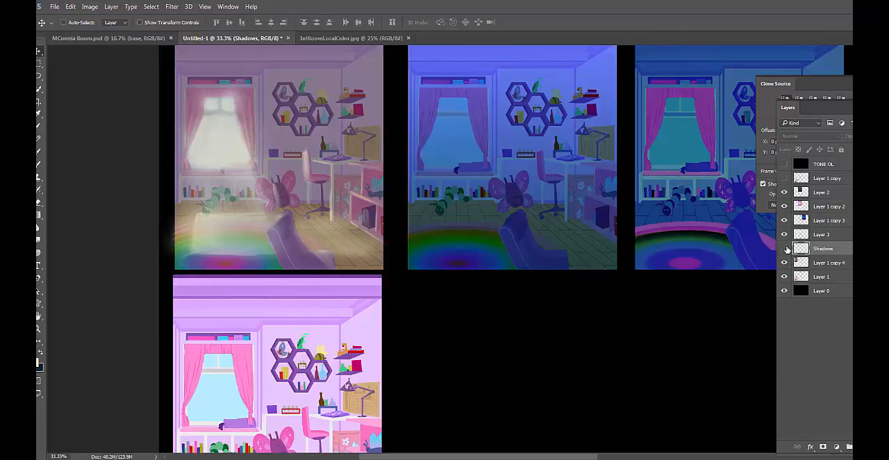
pyautogui.click(785, 249)
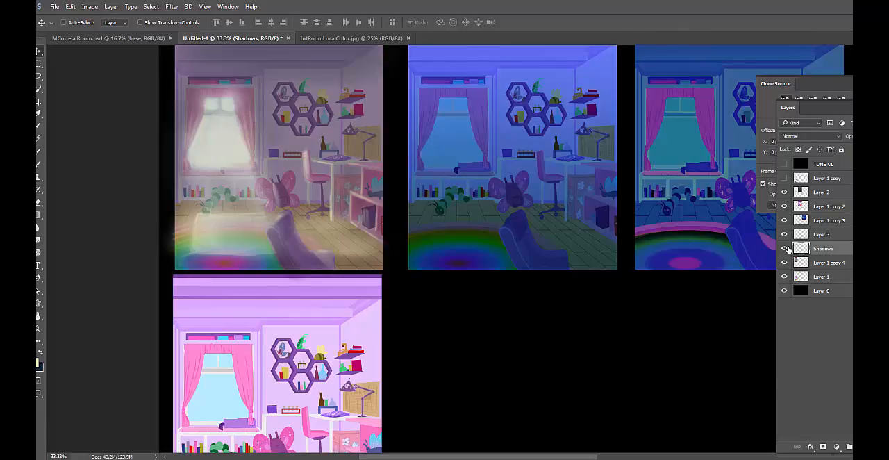
pyautogui.click(784, 249)
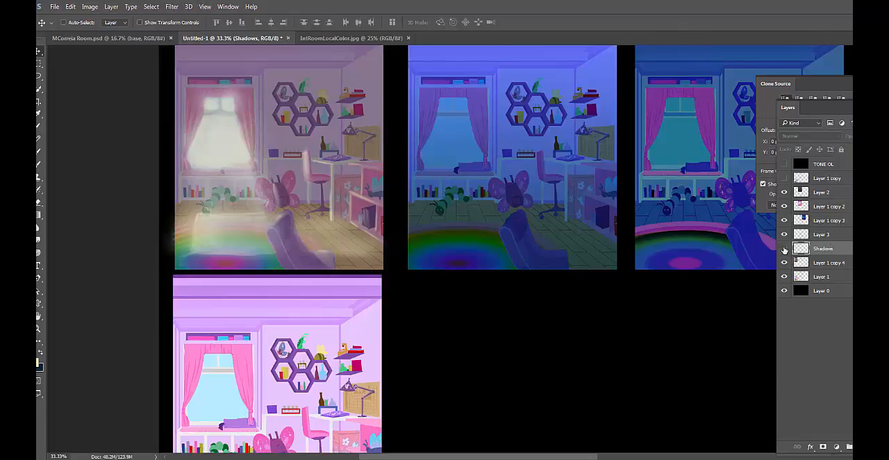
pyautogui.click(784, 249)
pyautogui.click(785, 248)
pyautogui.click(784, 248)
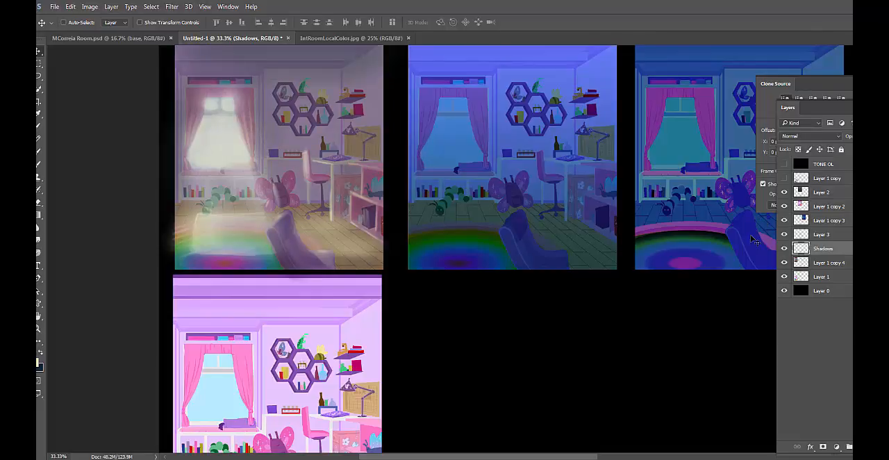
# Lighten the Shadows layer with Levels by raising the black output level to about 39
pyautogui.hotkey('ctrl', 'l')
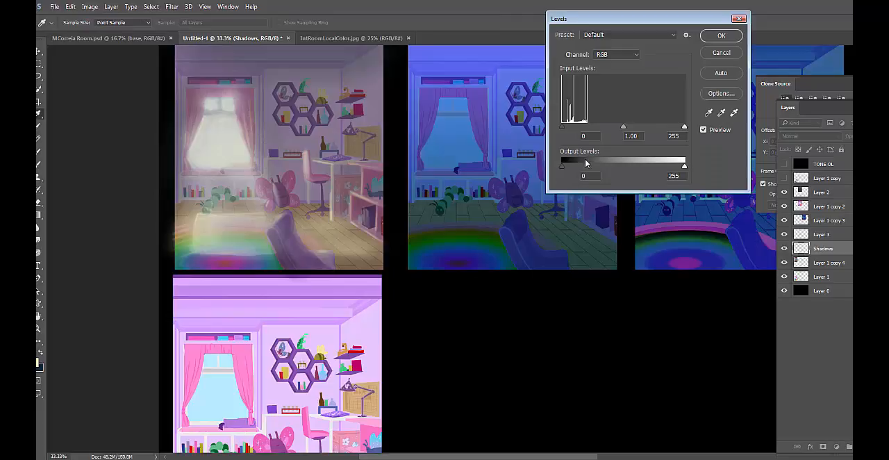
pyautogui.moveTo(685, 167)
pyautogui.mouseDown()
pyautogui.moveTo(581, 175)
pyautogui.moveTo(682, 176)
pyautogui.mouseUp()
pyautogui.moveTo(563, 166)
pyautogui.mouseDown()
pyautogui.moveTo(595, 165)
pyautogui.moveTo(577, 170)
pyautogui.mouseUp()
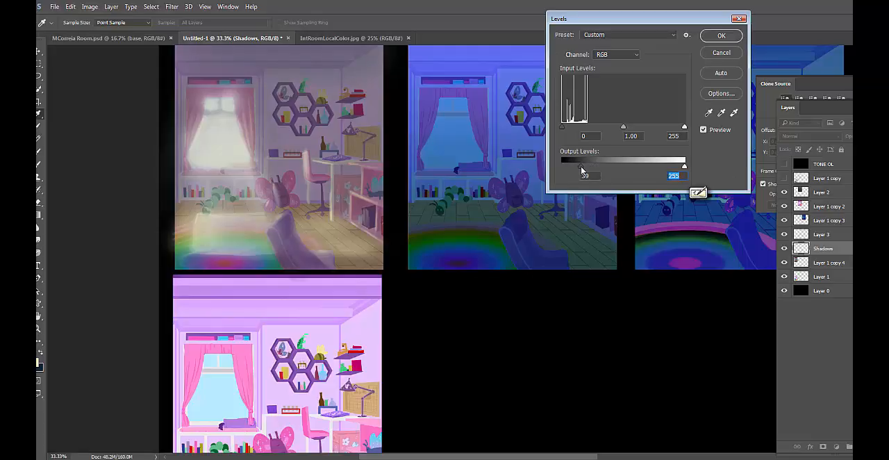
pyautogui.click(726, 37)
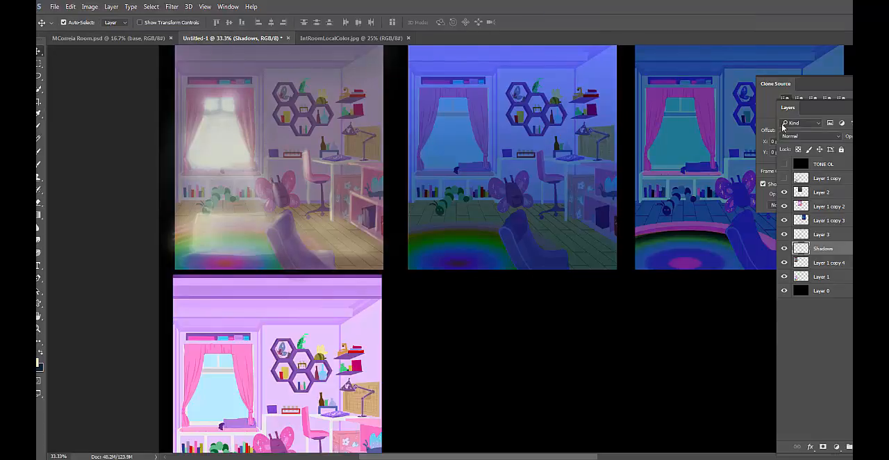
pyautogui.hotkey('ctrl', 'b')
pyautogui.click(420, 107)
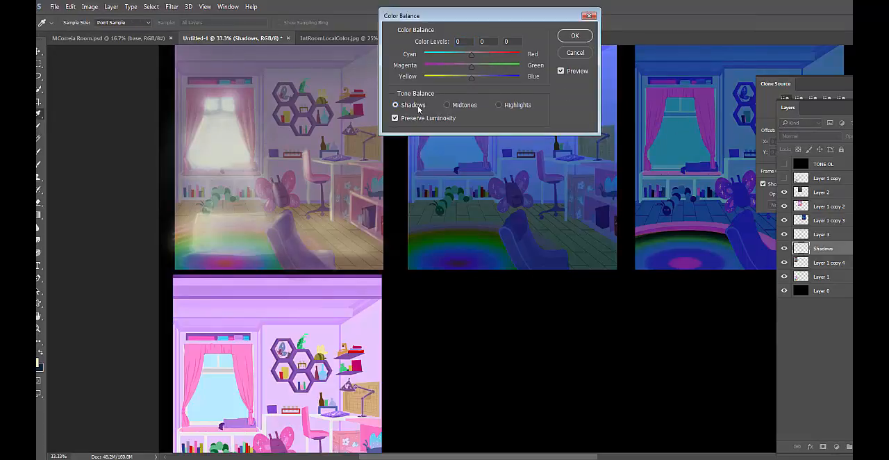
pyautogui.click(514, 105)
pyautogui.moveTo(470, 79)
pyautogui.mouseDown()
pyautogui.moveTo(414, 82)
pyautogui.moveTo(465, 81)
pyautogui.mouseUp()
pyautogui.click(581, 53)
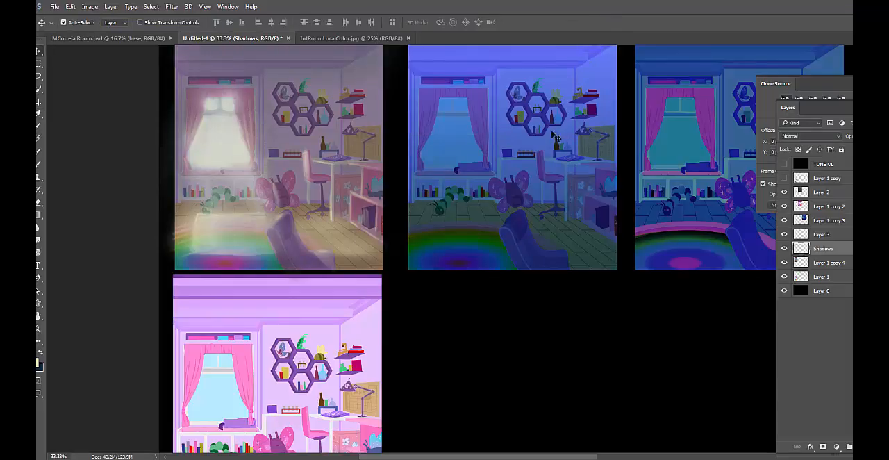
# Warm the Shadows layer's highlights with Color Balance, setting yellow–blue to -57 and shifting cyan–red toward red
pyautogui.hotkey('ctrl', 'b')
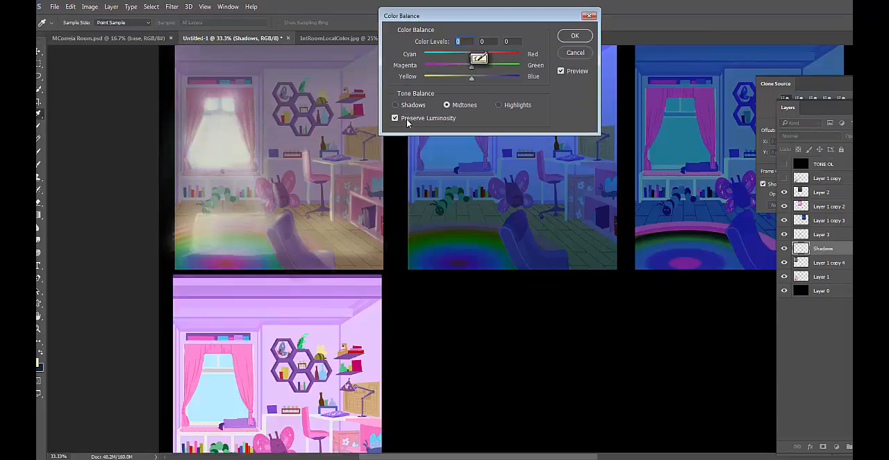
pyautogui.click(521, 106)
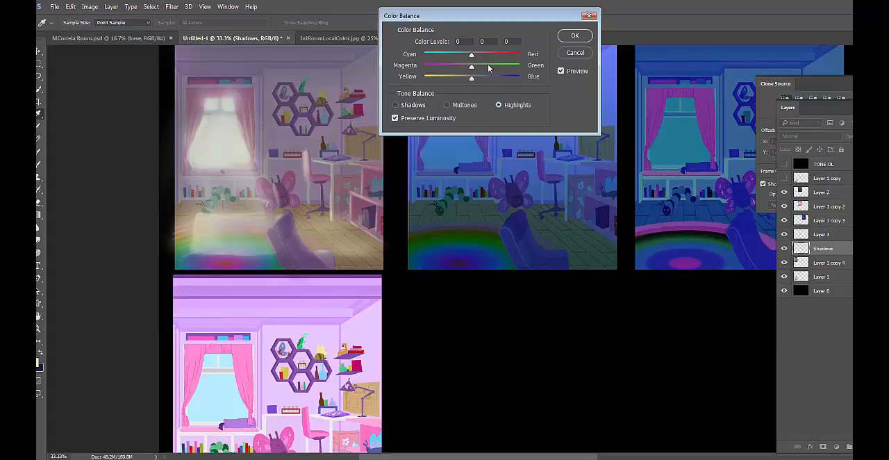
pyautogui.moveTo(469, 79); pyautogui.dragTo(445, 80)
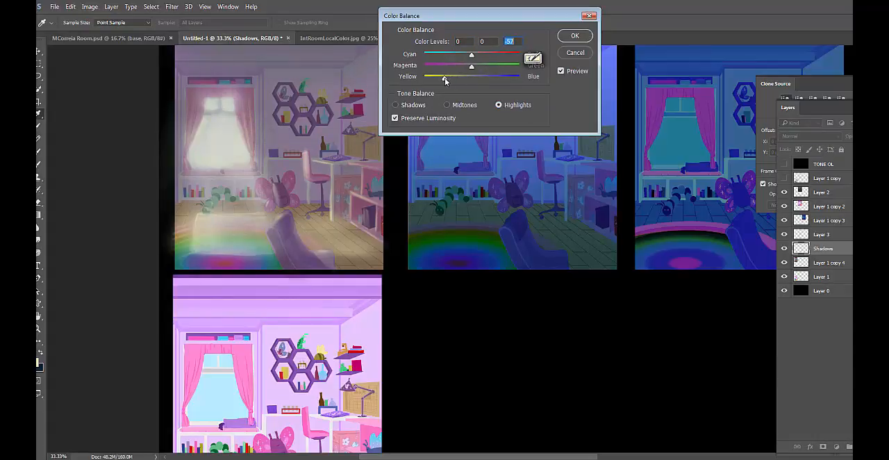
pyautogui.moveTo(473, 56); pyautogui.dragTo(492, 55)
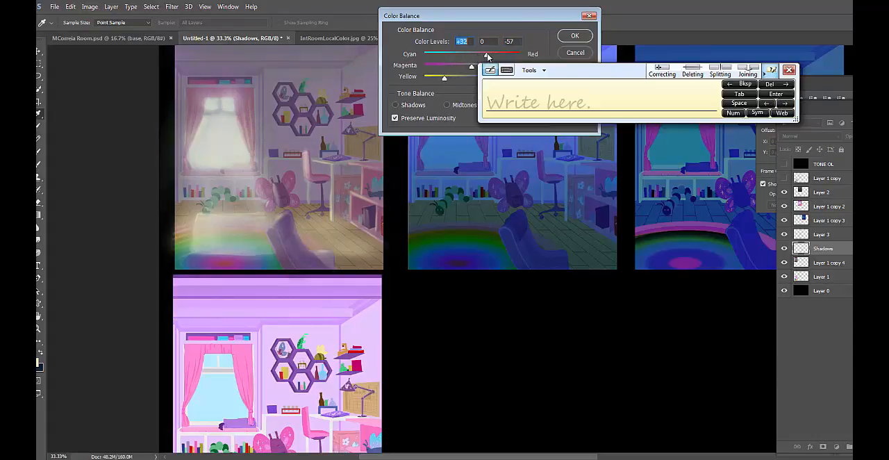
pyautogui.click(487, 57)
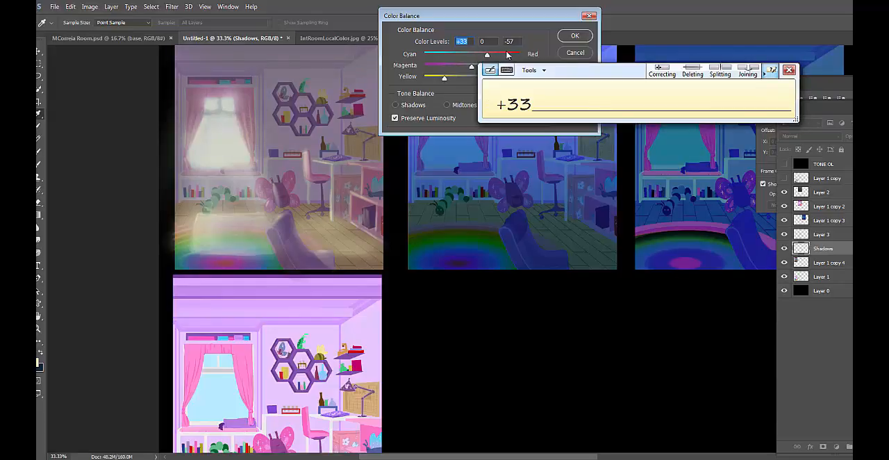
pyautogui.click(789, 69)
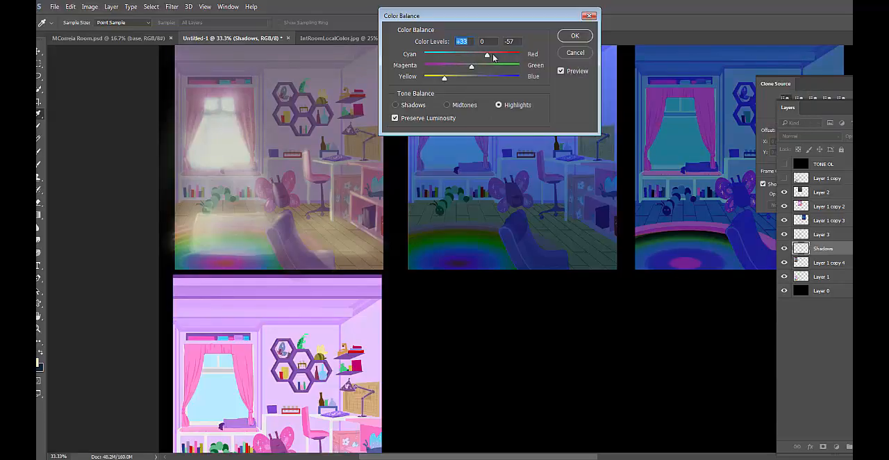
pyautogui.moveTo(494, 57); pyautogui.dragTo(485, 54)
pyautogui.click(580, 35)
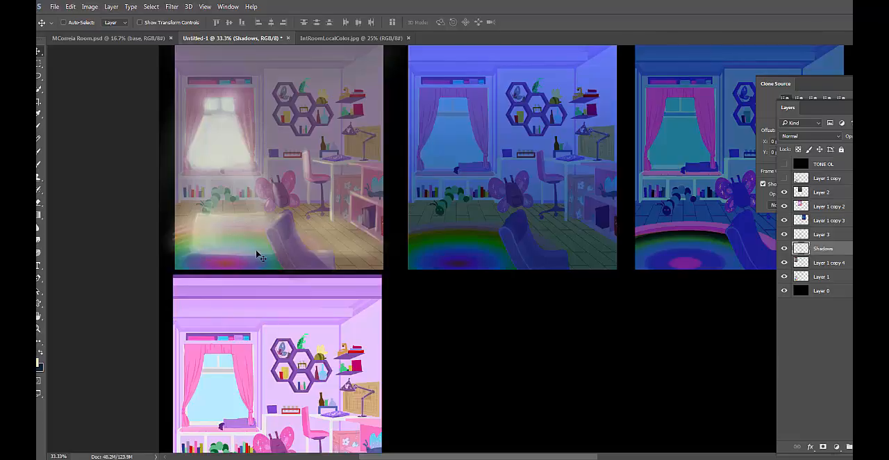
# Compare the first study with and without the window highlights on Layer 3
pyautogui.click(842, 262)
pyautogui.click(841, 248)
pyautogui.click(804, 235)
pyautogui.click(785, 235)
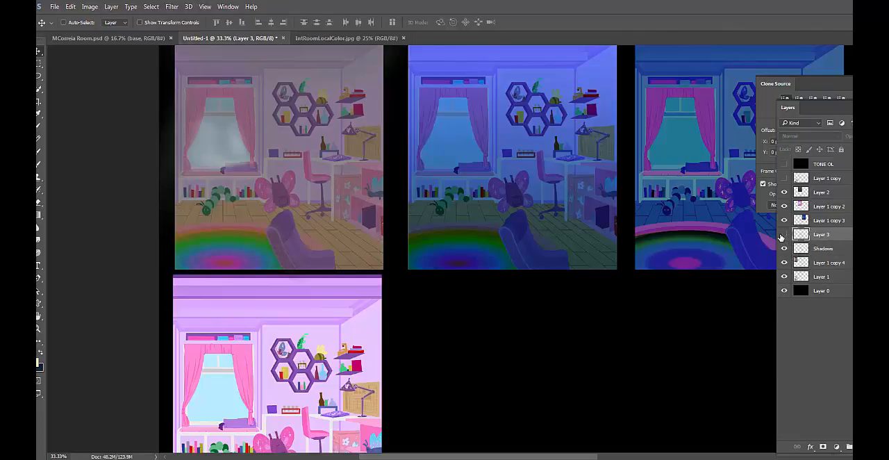
pyautogui.click(785, 235)
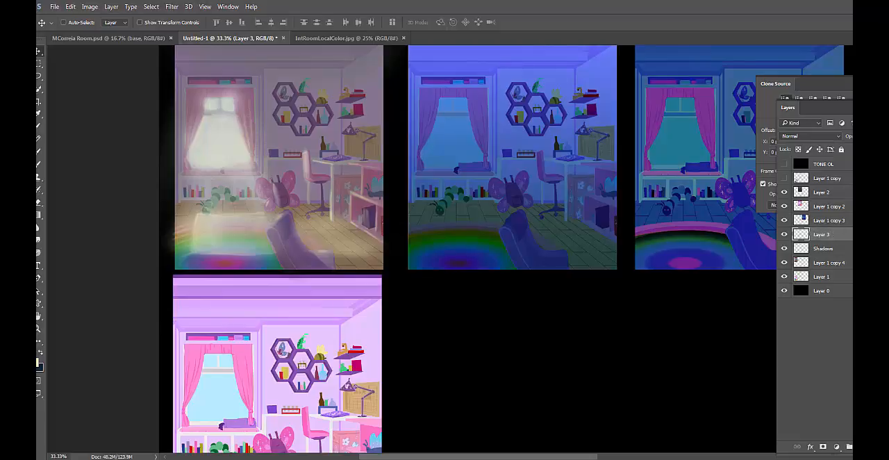
pyautogui.moveTo(880, 150); pyautogui.dragTo(863, 149)
# Try to add an M to the Shadows layer's name
pyautogui.doubleClick(823, 249)
pyautogui.click(829, 247)
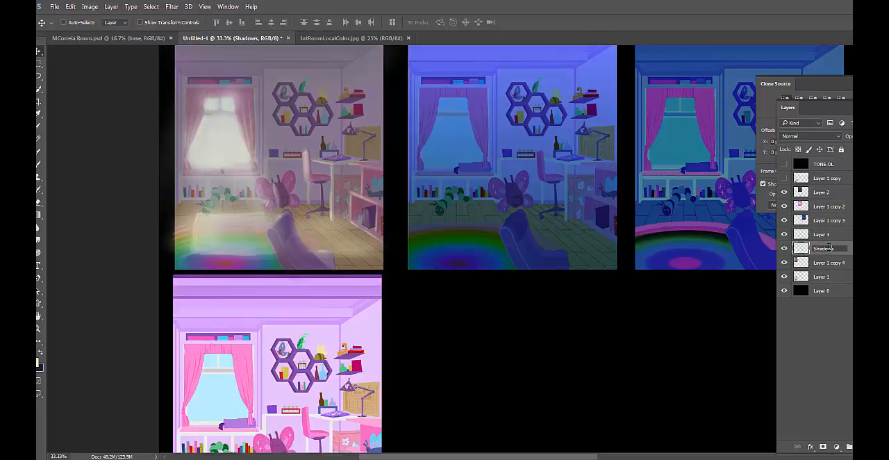
pyautogui.press('Return')
pyautogui.doubleClick(824, 250)
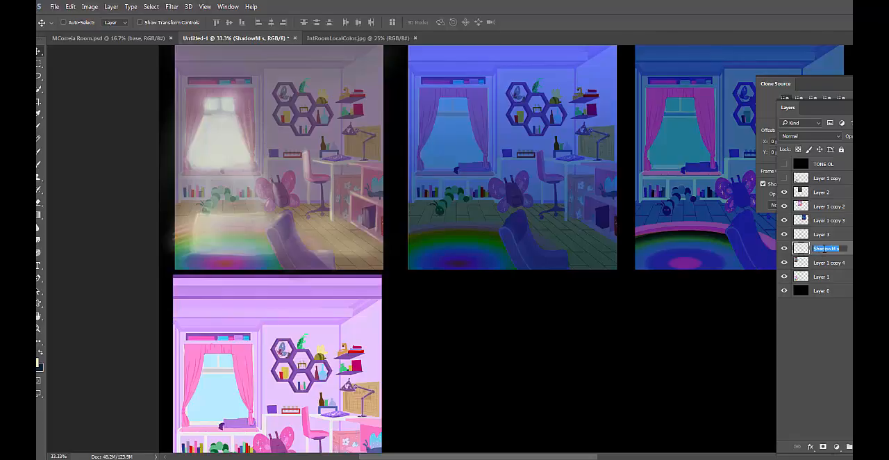
pyautogui.click(837, 249)
pyautogui.write('M')
pyautogui.press('Return')
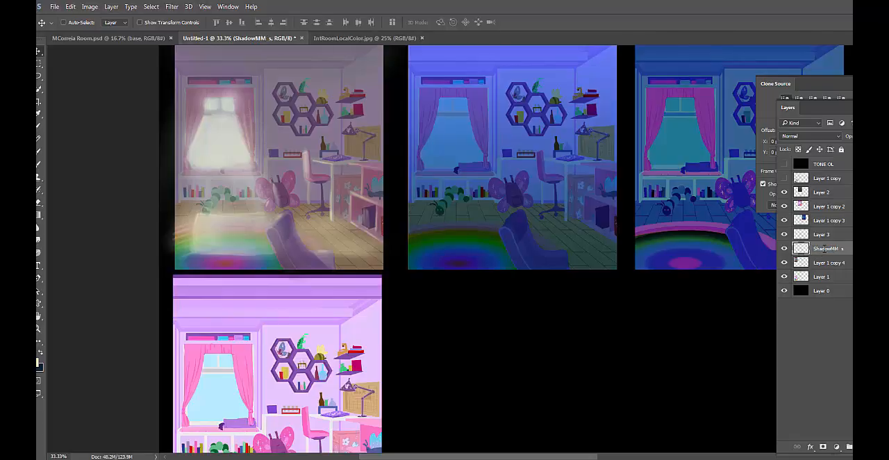
# Rename the highlights layer, Layer 3, as "M Highs3"
pyautogui.doubleClick(822, 234)
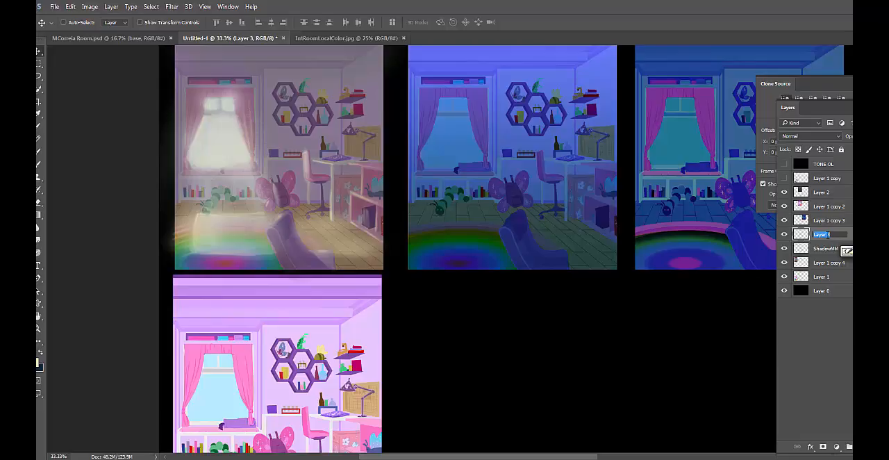
pyautogui.click(828, 235)
pyautogui.write('M Highs')
pyautogui.press('Return')
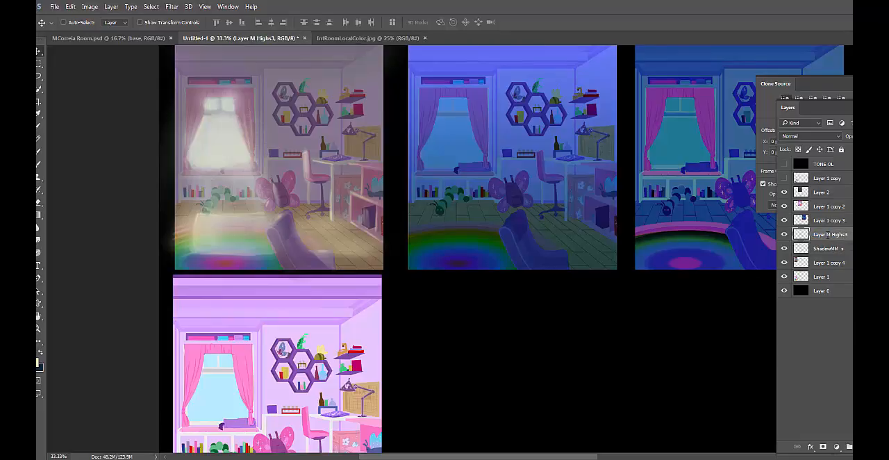
pyautogui.doubleClick(828, 234)
pyautogui.click(828, 235)
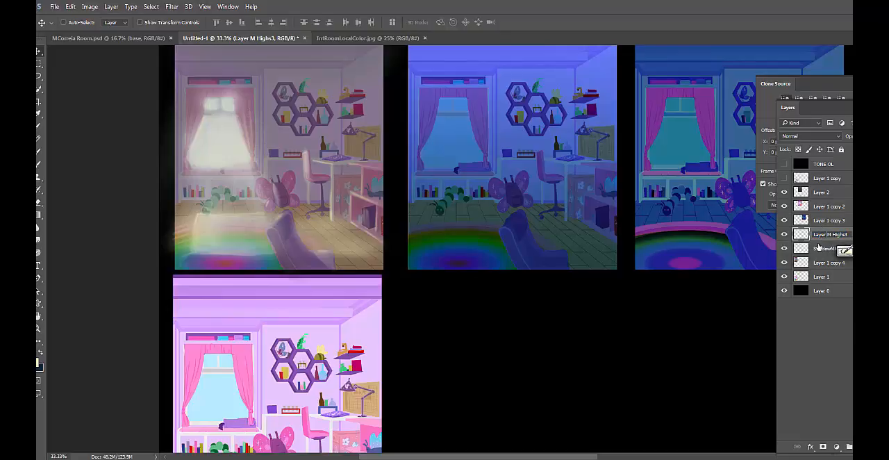
pyautogui.press('BackSpace')
pyautogui.press('BackSpace')
pyautogui.press('BackSpace')
pyautogui.press('BackSpace')
pyautogui.press('BackSpace')
pyautogui.press('Return')
# Rename the first study's shadow layer as "Morning Shadows"
pyautogui.doubleClick(826, 248)
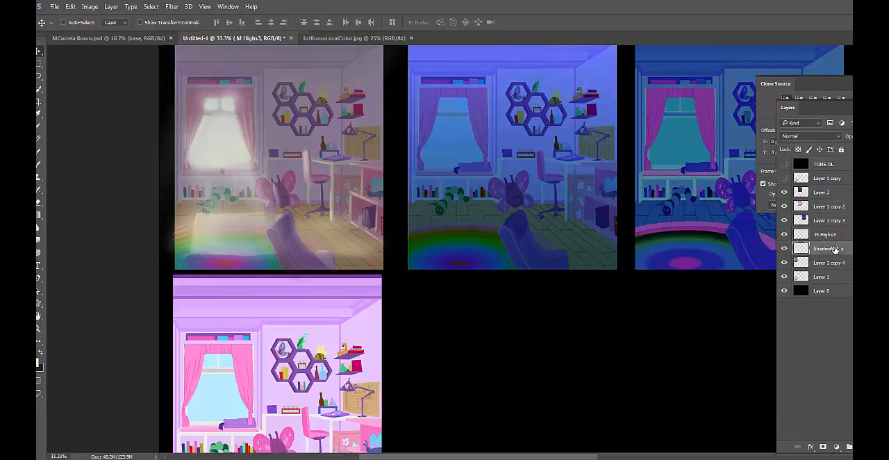
pyautogui.press('BackSpace')
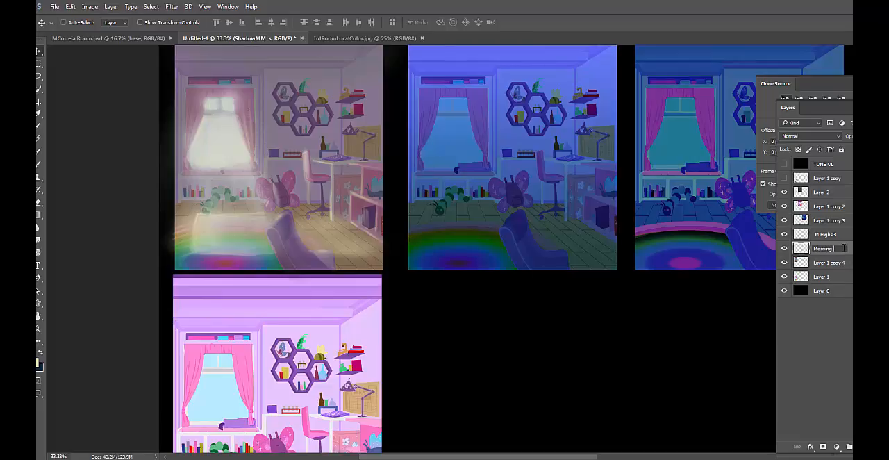
pyautogui.press('Return')
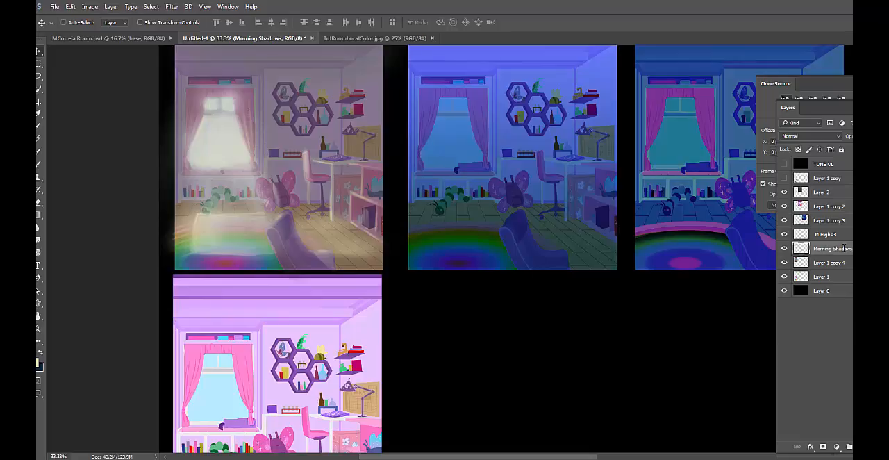
# Toggle the M Highs3, Layer 1 copy 3 and Layer 2 layers to check which study each one affects
pyautogui.click(784, 248)
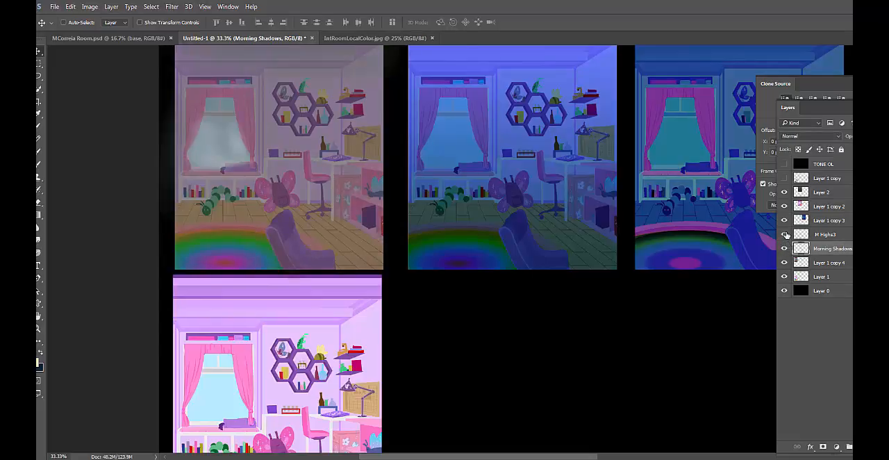
pyautogui.click(784, 248)
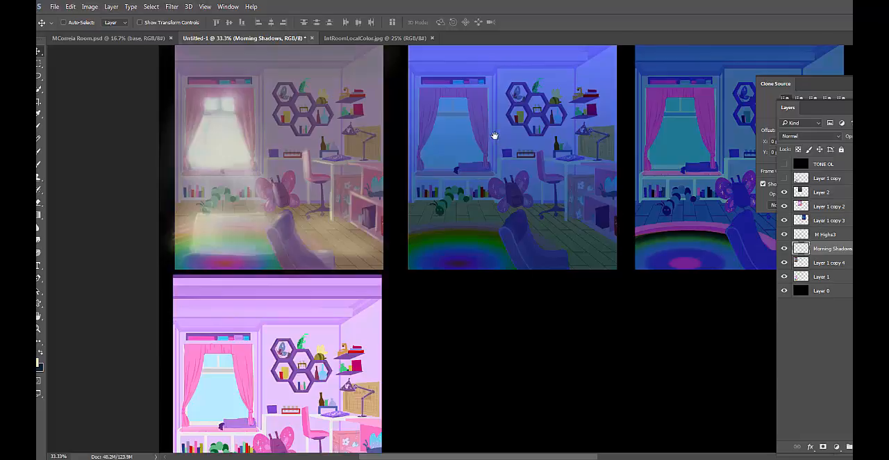
pyautogui.moveTo(492, 135); pyautogui.dragTo(426, 169)
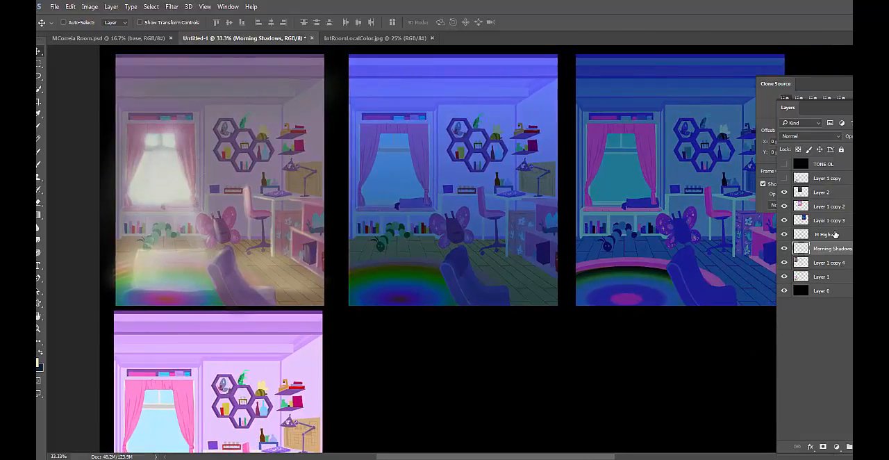
pyautogui.click(784, 221)
pyautogui.click(785, 221)
pyautogui.click(849, 220)
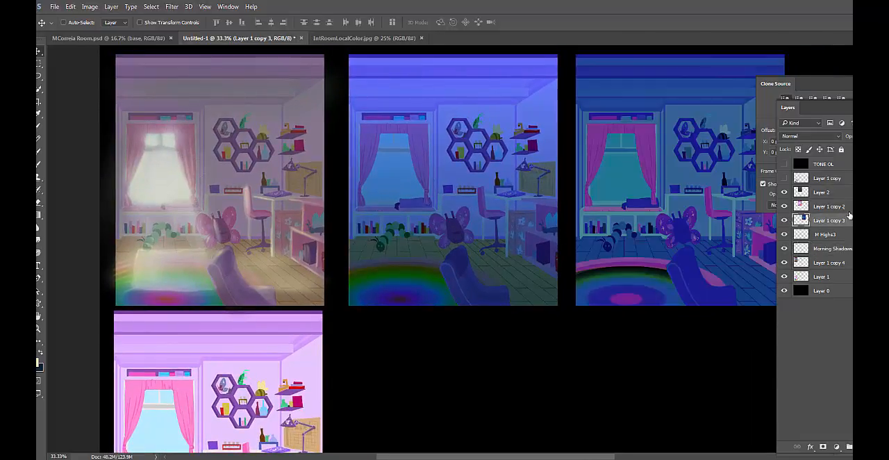
pyautogui.click(844, 193)
pyautogui.click(784, 192)
pyautogui.click(785, 192)
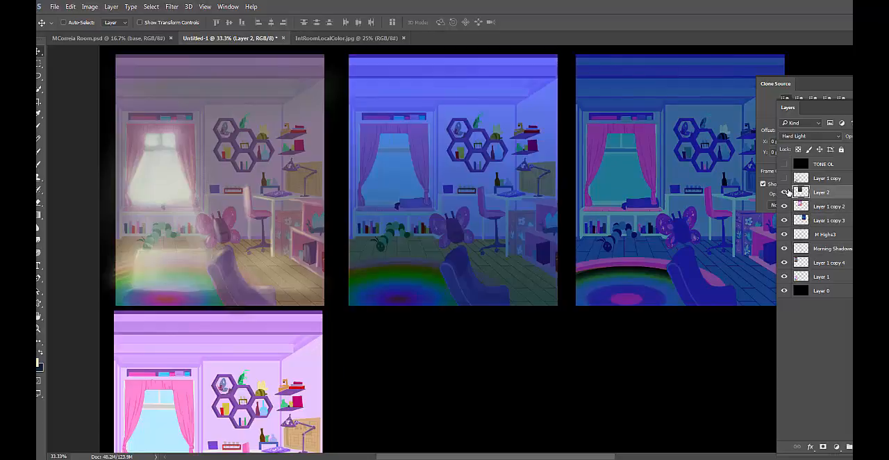
pyautogui.click(785, 193)
pyautogui.click(785, 193)
# Merge Layer 2 with Layer 1 copy 2 and check the merged layer by toggling its visibility
pyautogui.keyDown('shift'); pyautogui.click(844, 208); pyautogui.keyUp('shift')
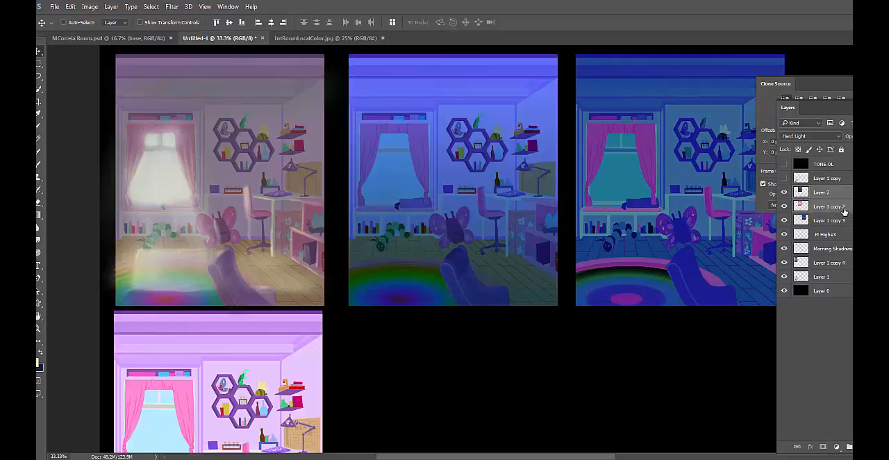
pyautogui.hotkey('ctrl', 'e')
pyautogui.click(785, 192)
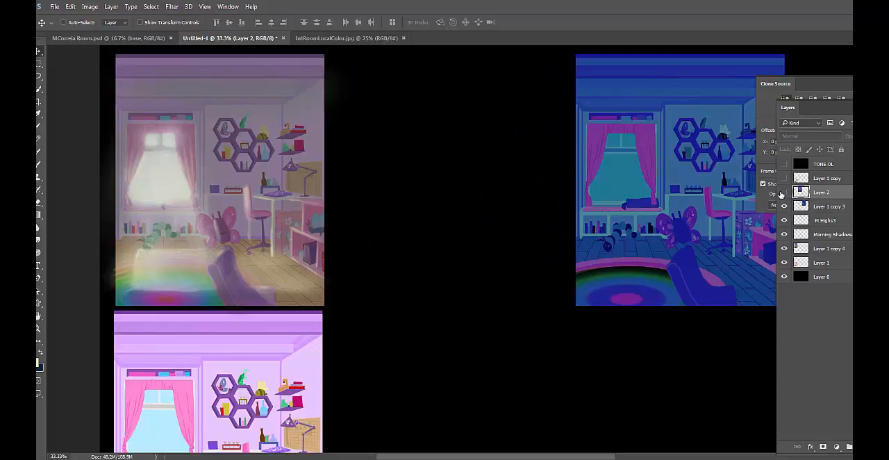
pyautogui.click(785, 193)
pyautogui.click(785, 193)
pyautogui.click(785, 193)
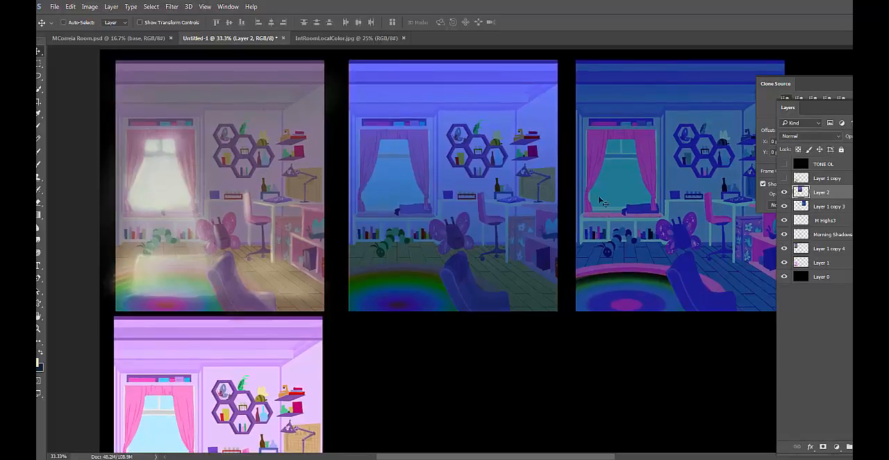
# Add a new layer above the merged middle study and set the foreground color to a very pale cyan
pyautogui.hotkey('ctrl', '+')
pyautogui.hotkey('ctrl', '+')
pyautogui.moveTo(646, 153); pyautogui.dragTo(563, 202)
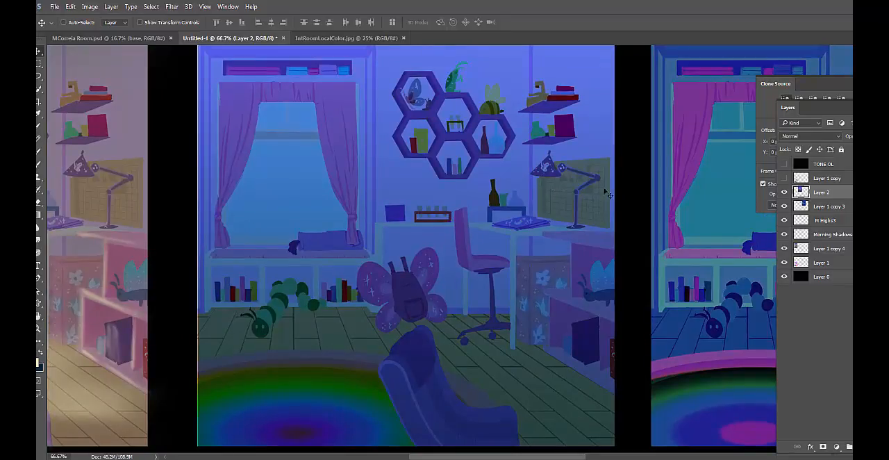
pyautogui.hotkey('ctrl', 'shift', 'alt', 'n')
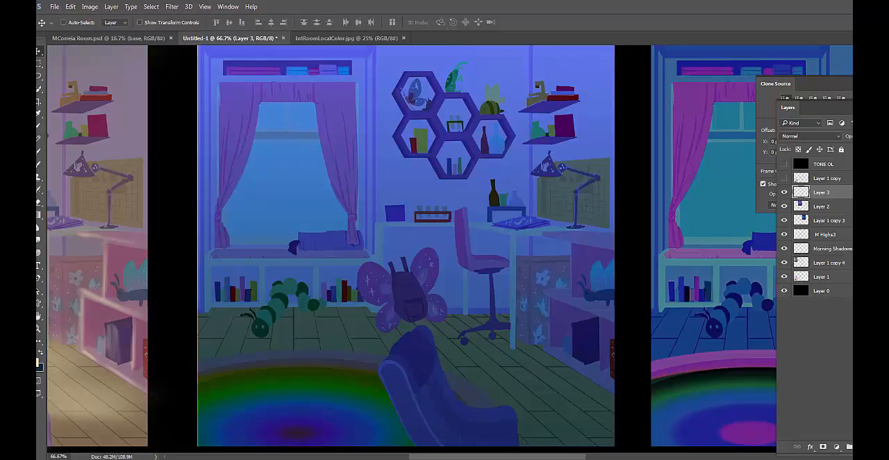
pyautogui.click(39, 361)
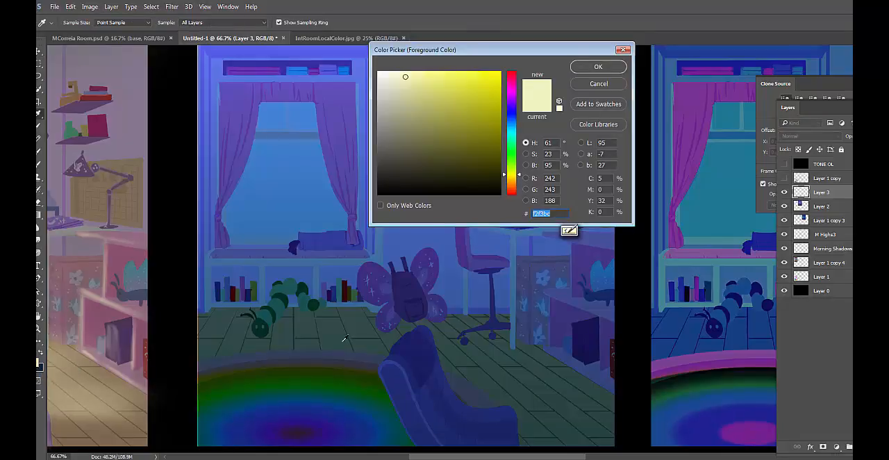
pyautogui.moveTo(517, 121); pyautogui.dragTo(516, 132)
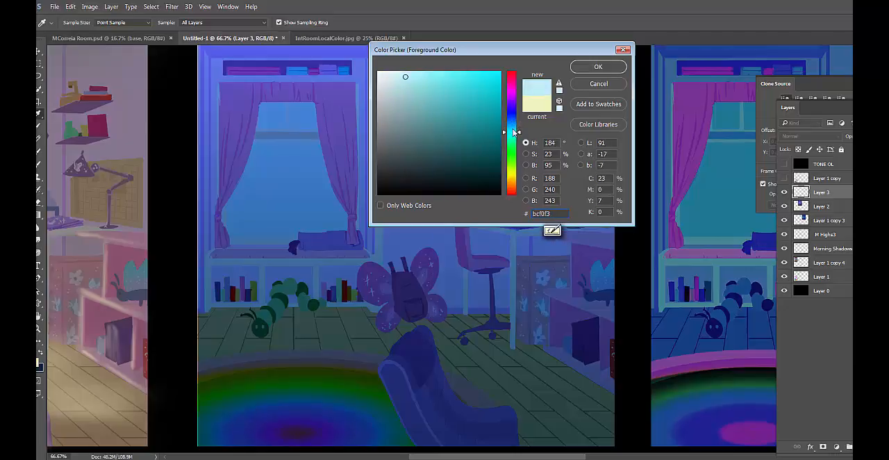
pyautogui.moveTo(419, 86)
pyautogui.mouseDown()
pyautogui.moveTo(380, 71)
pyautogui.moveTo(420, 82)
pyautogui.moveTo(440, 120)
pyautogui.moveTo(404, 73)
pyautogui.moveTo(417, 98)
pyautogui.moveTo(398, 74)
pyautogui.moveTo(425, 91)
pyautogui.moveTo(389, 81)
pyautogui.moveTo(401, 72)
pyautogui.mouseUp()
pyautogui.click(597, 66)
pyautogui.press('v')
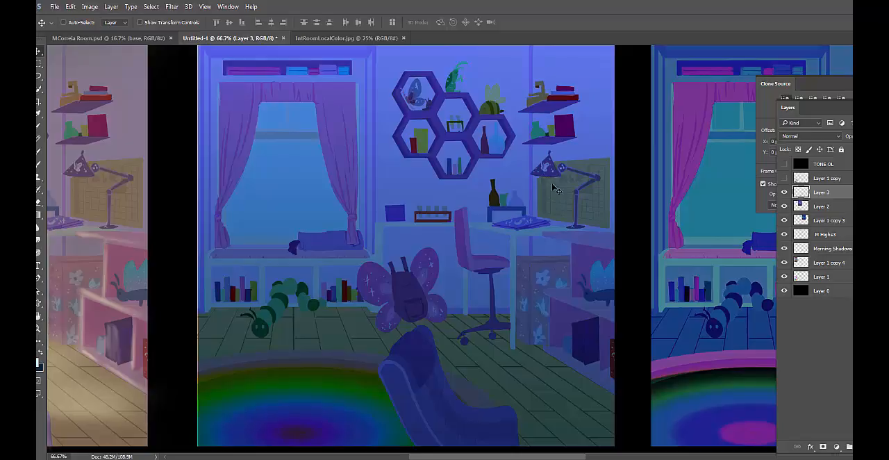
# Choose the 200 px soft round brush and reduce its size to 100 px
pyautogui.press('b')
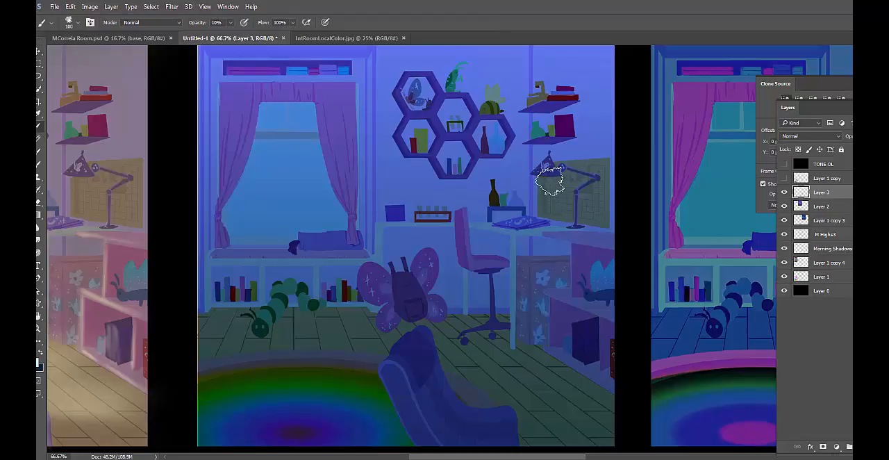
pyautogui.rightClick(549, 161)
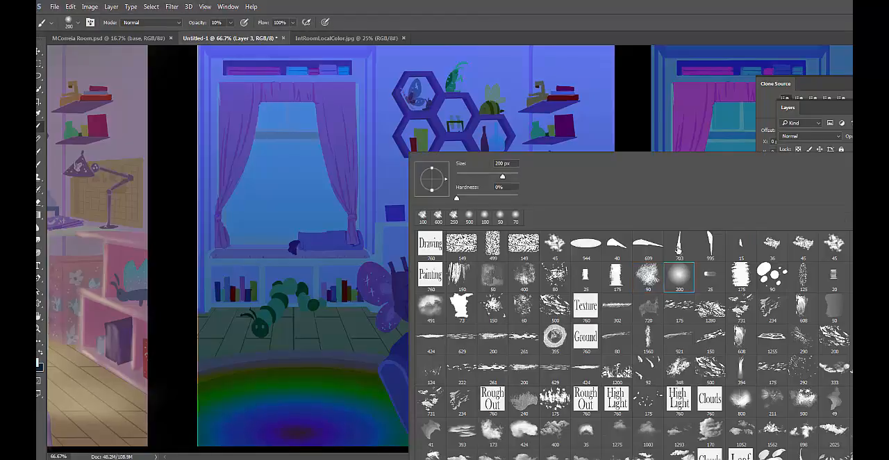
pyautogui.doubleClick(679, 275)
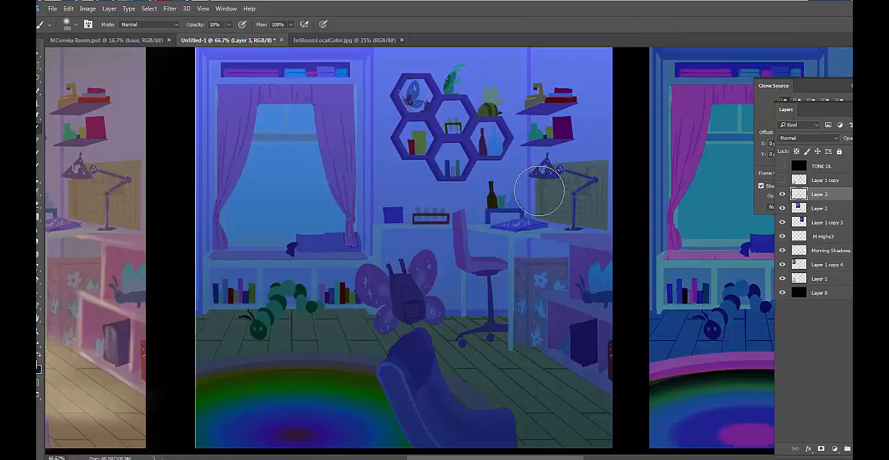
pyautogui.press('[')
pyautogui.press('[')
pyautogui.press('[')
pyautogui.press('[')
# Rename the new Layer 3 as "Night Highs"
pyautogui.doubleClick(820, 195)
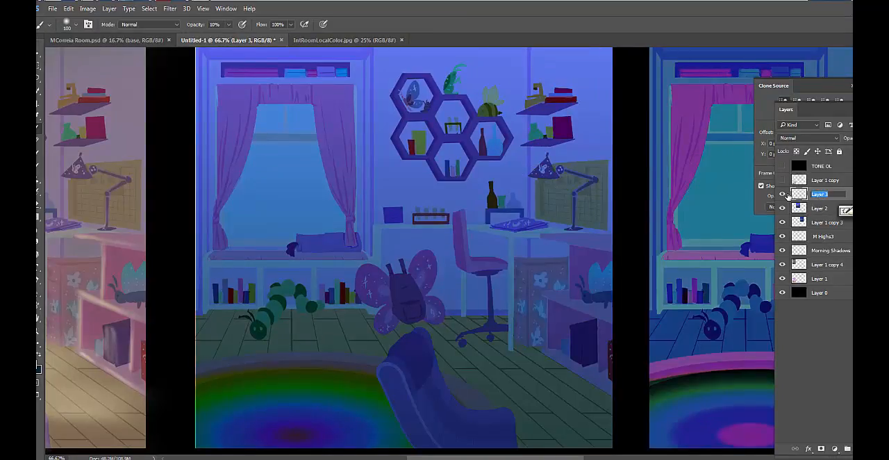
pyautogui.write('Night Highs')
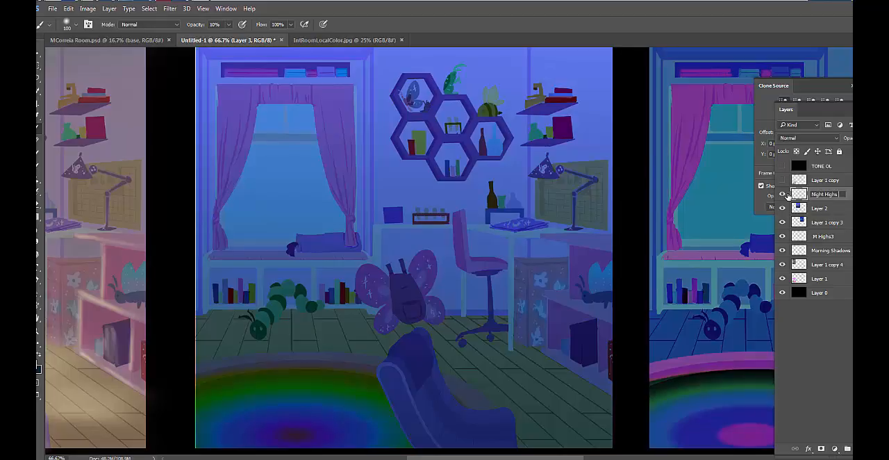
pyautogui.press('Return')
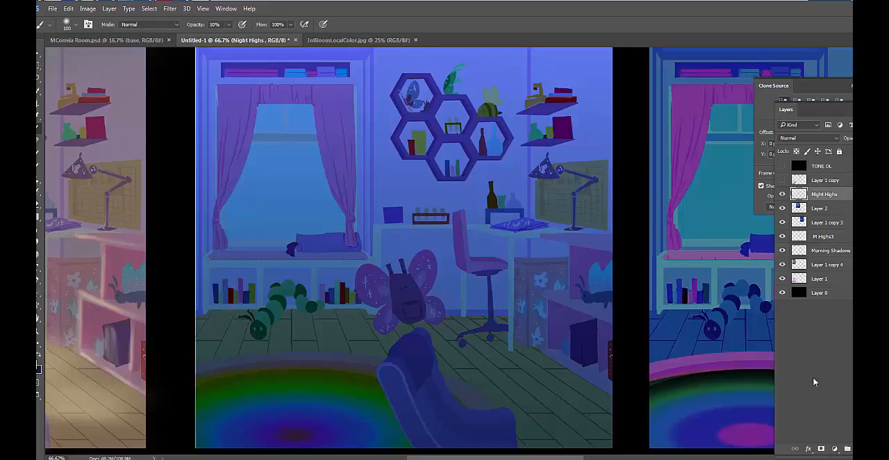
# Add another new layer above Night Highs and name it "Night Shadows"
pyautogui.hotkey('ctrl', 'shift', 'alt', 'n')
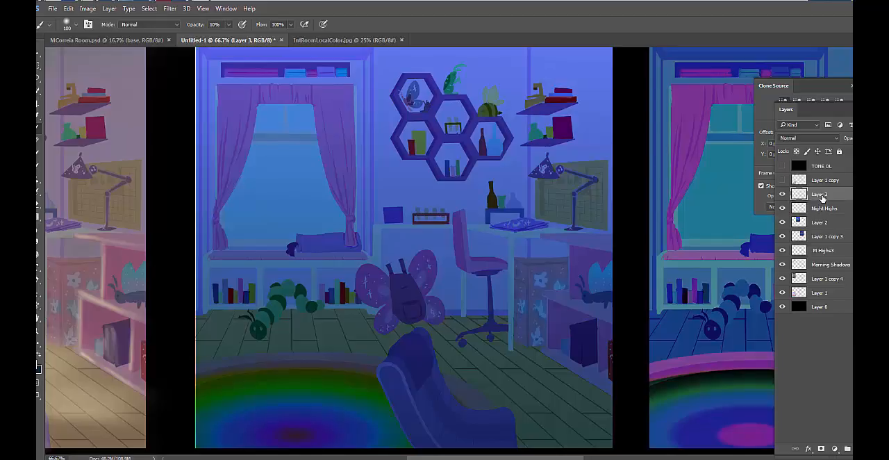
pyautogui.doubleClick(821, 195)
pyautogui.write('Night Shadows')
pyautogui.press('Return')
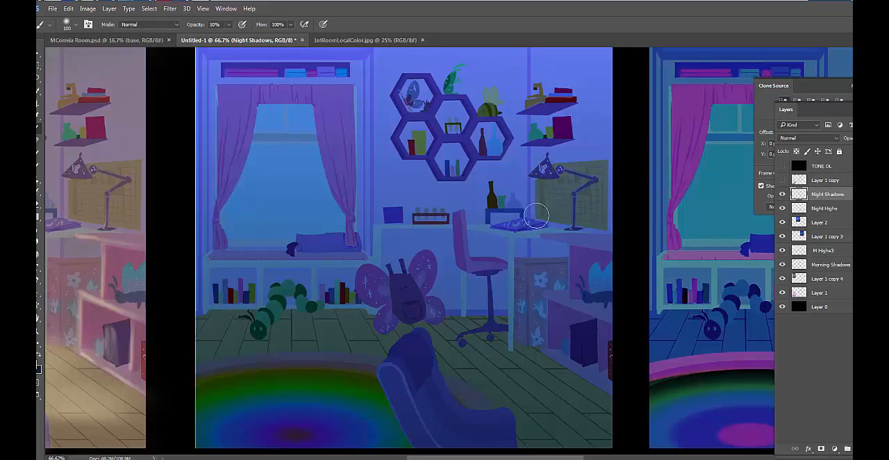
# Dab a small, bright pale glow under the desk lamp's shade in the middle study with a small soft brush
pyautogui.press('[')
pyautogui.press('[')
pyautogui.press('[')
pyautogui.press('[')
pyautogui.press('[')
pyautogui.press('[')
pyautogui.press('[')
pyautogui.press(']')
pyautogui.press(']')
pyautogui.press(']')
pyautogui.press(']')
pyautogui.press(']')
pyautogui.press(']')
pyautogui.press(']')
pyautogui.press(']')
pyautogui.press(']')
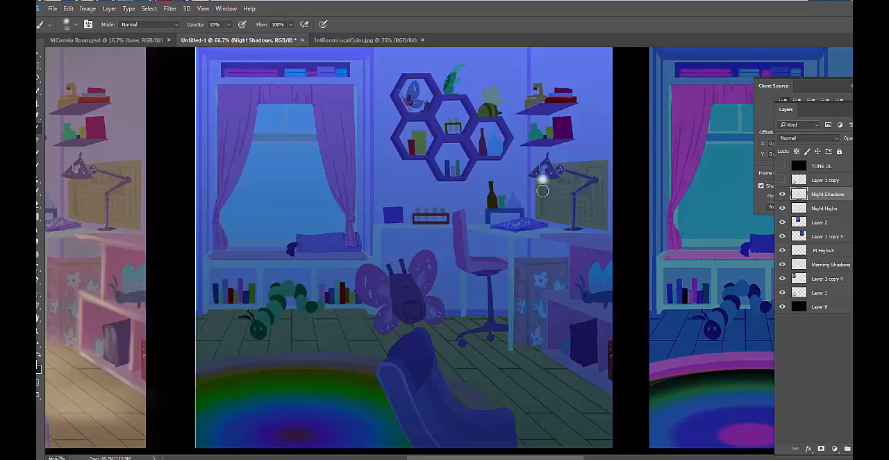
# Paint a wide, faint halo around the desk lamp's glow with the soft brush at 250 px and 10% opacity
pyautogui.press(']')
pyautogui.press(']')
pyautogui.press(']')
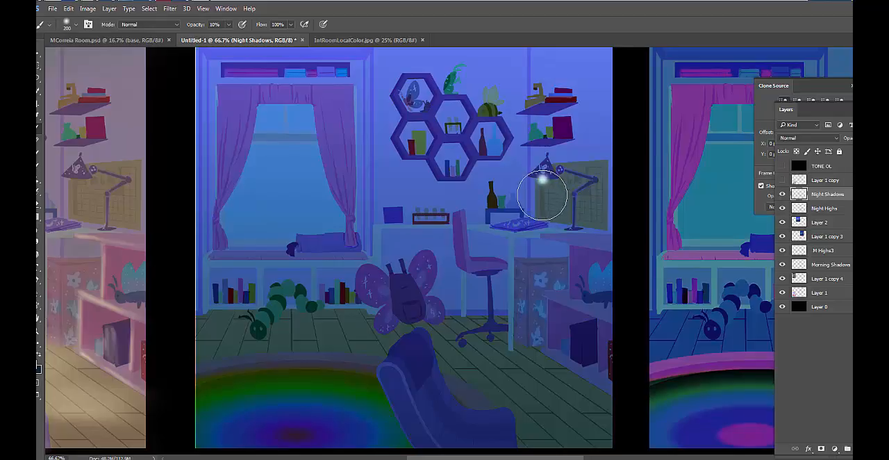
pyautogui.press(']')
pyautogui.press(']')
pyautogui.click(542, 197)
pyautogui.click(542, 194)
pyautogui.click(543, 190)
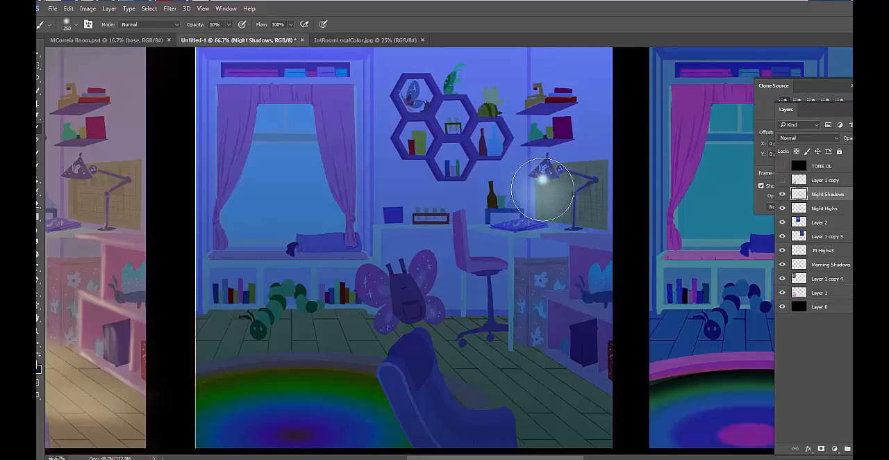
# Build up the desk lamp's faint halo over the desk and wall with the soft brush at up to 400 px and 10% opacity
pyautogui.click(539, 197)
pyautogui.click(538, 193)
pyautogui.click(540, 199)
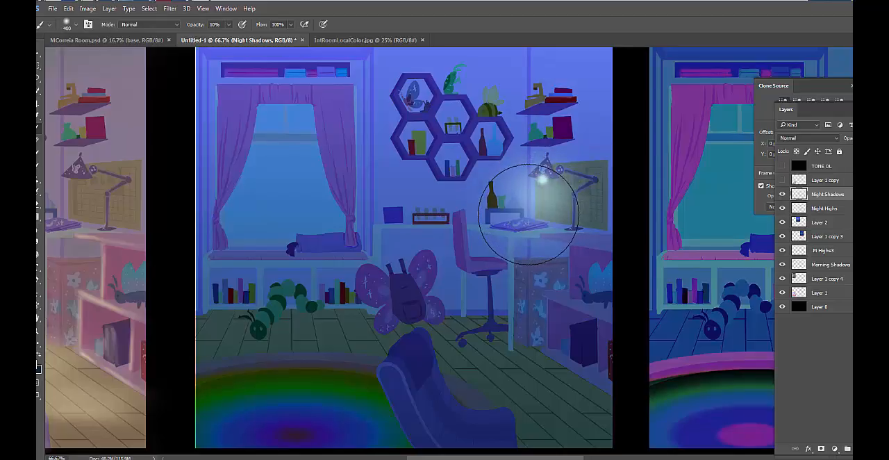
pyautogui.click(540, 199)
pyautogui.click(539, 197)
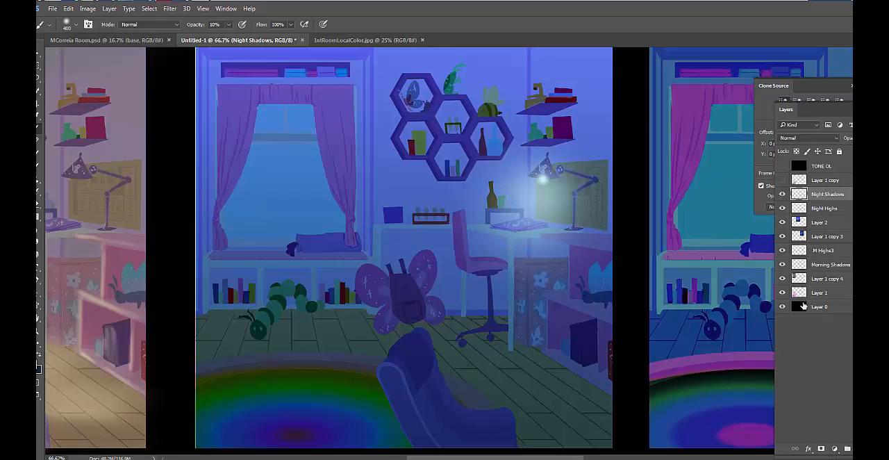
# Erase the glow spilling over the lampshade and trim the light's upper edge with a 45 px eraser at 30% opacity
pyautogui.press('e')
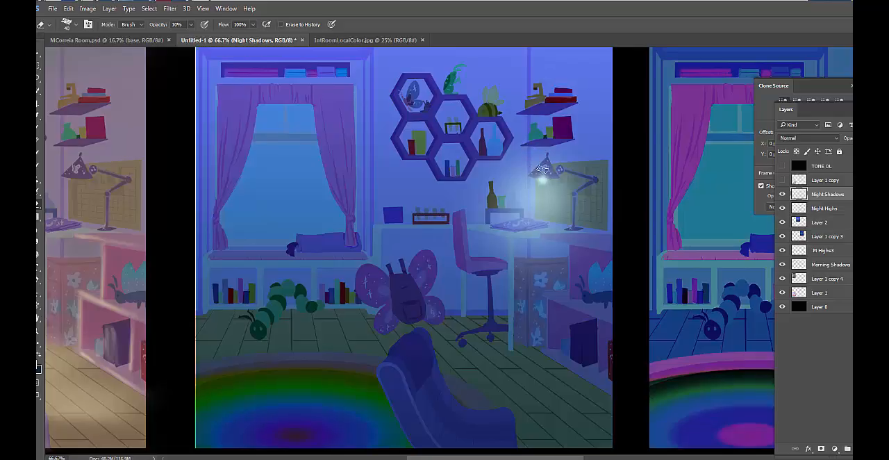
pyautogui.press('0')
pyautogui.moveTo(539, 168); pyautogui.dragTo(560, 172)
pyautogui.press('[')
pyautogui.press('[')
pyautogui.press(']')
pyautogui.press(']')
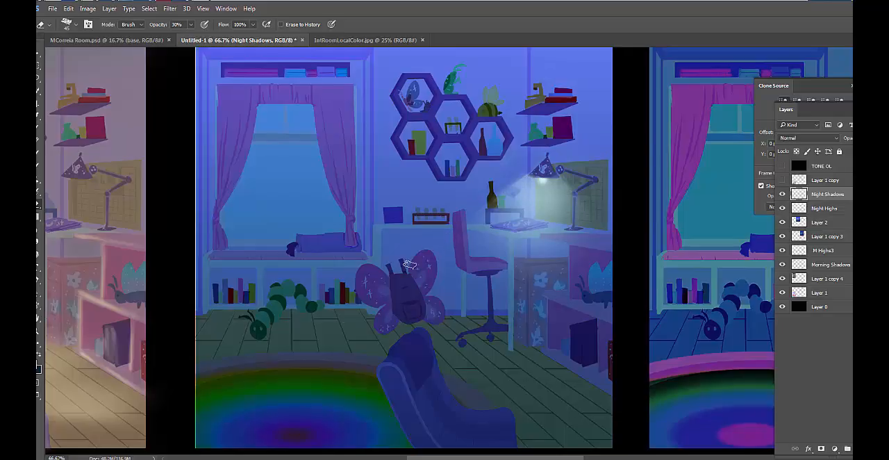
# Rename the Night Shadows layer as "Night Light"
pyautogui.doubleClick(833, 194)
pyautogui.click(847, 194)
pyautogui.press('BackSpace')
pyautogui.press('BackSpace')
pyautogui.press('BackSpace')
pyautogui.press('BackSpace')
pyautogui.press('Return')
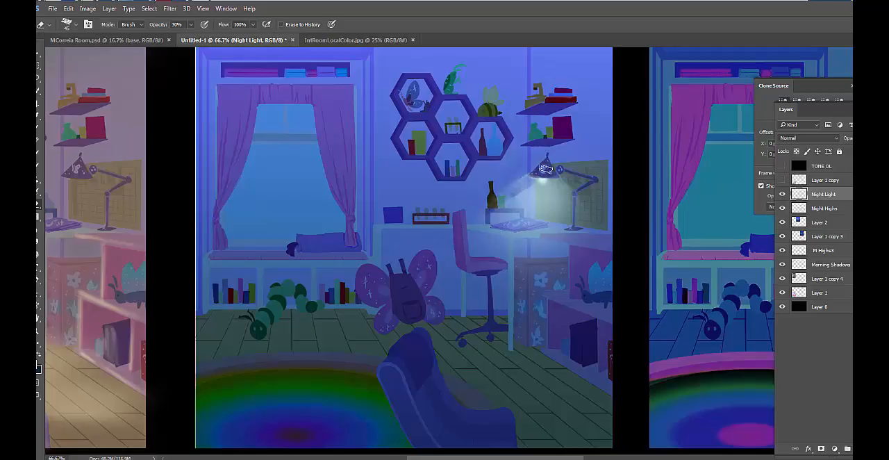
# Refine the desk lamp's glow into a cone-shaped beam with smaller soft brushes at 10% opacity, cleaning its edges with the eraser at 100%
pyautogui.press('b')
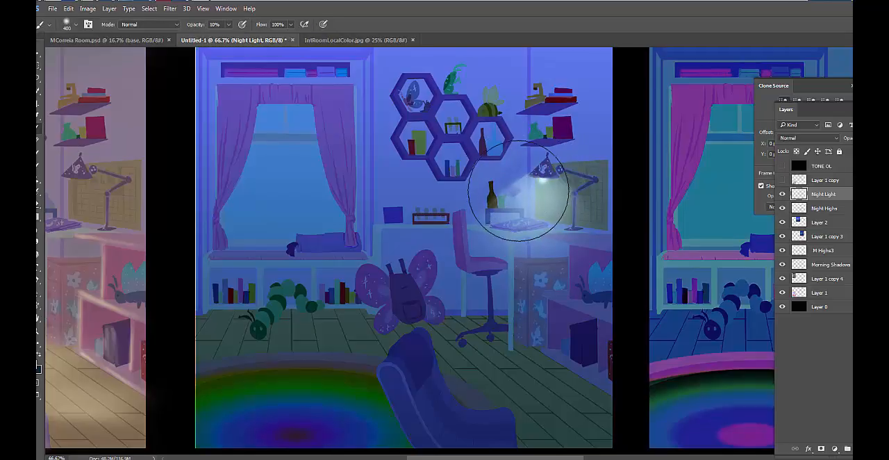
pyautogui.press('[')
pyautogui.press('[')
pyautogui.press('[')
pyautogui.press('[')
pyautogui.press('[')
pyautogui.press('[')
pyautogui.press('[')
pyautogui.press('[')
pyautogui.press('[')
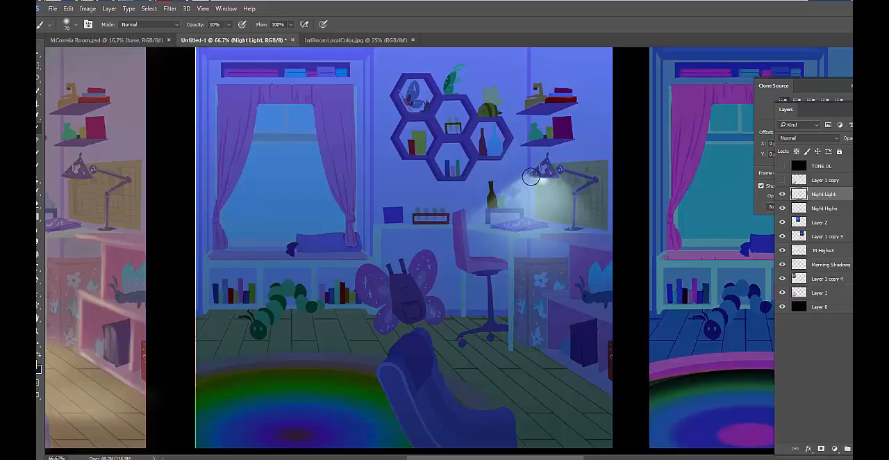
pyautogui.press('[')
pyautogui.press('[')
pyautogui.press('[')
pyautogui.press('[')
pyautogui.press('[')
pyautogui.press('[')
pyautogui.press('[')
pyautogui.press('[')
pyautogui.press('[')
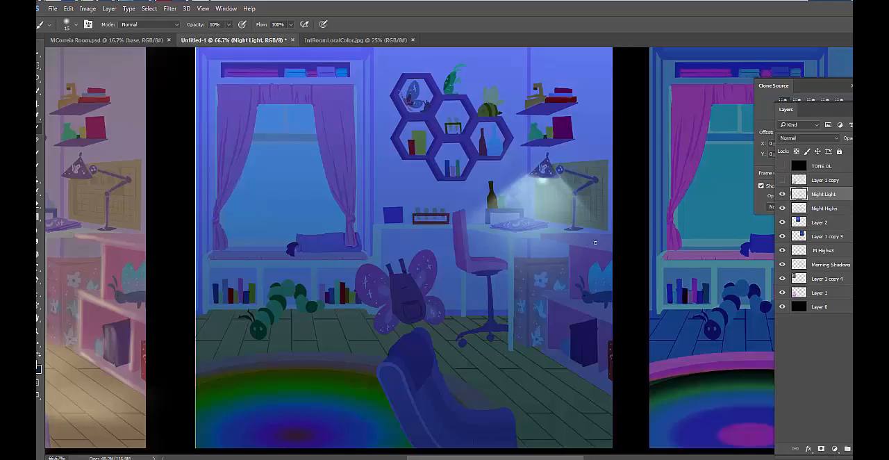
pyautogui.click(783, 194)
pyautogui.click(783, 194)
pyautogui.press('e')
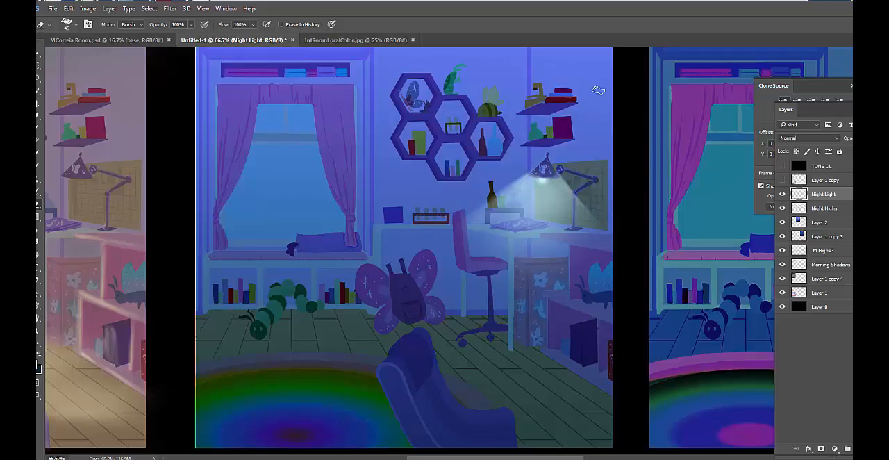
# Rename the Night Highs layer as "Night Darks"
pyautogui.click(833, 210)
pyautogui.doubleClick(834, 209)
pyautogui.click(840, 209)
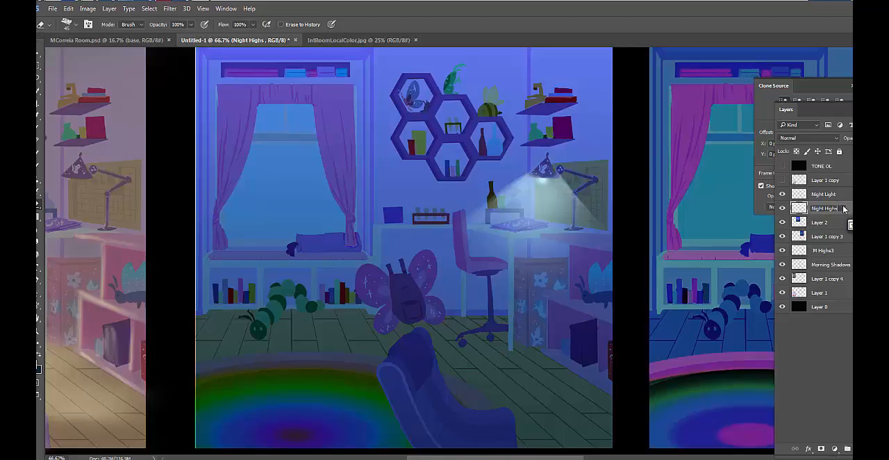
pyautogui.press('BackSpace')
pyautogui.press('BackSpace')
pyautogui.press('BackSpace')
pyautogui.write('Darks')
pyautogui.press('Return')
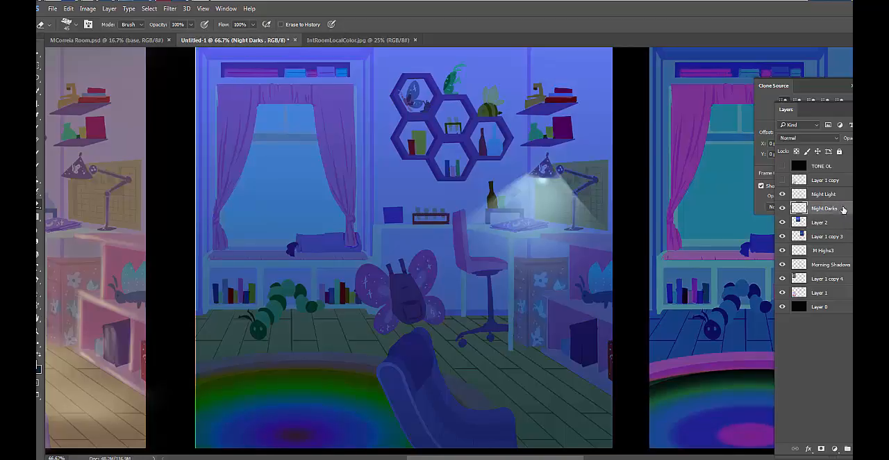
# Add a new layer above Night Darks and name it "Night Light Blend"
pyautogui.hotkey('ctrl', 'shift', 'alt', 'n')
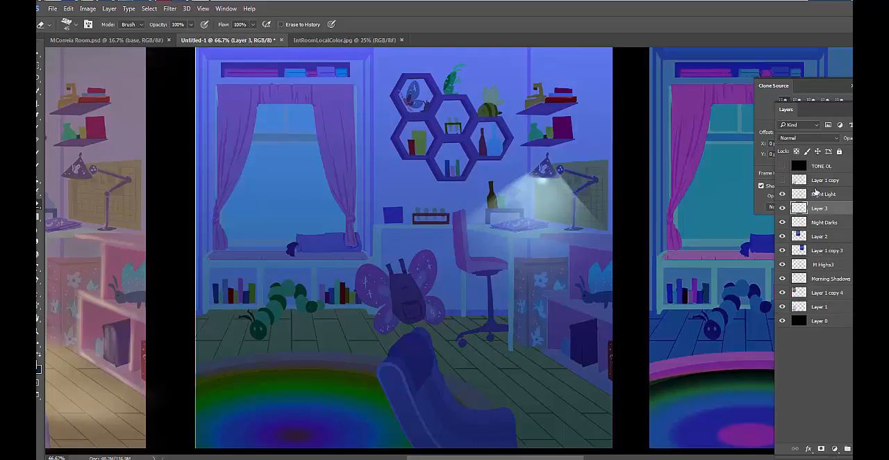
pyautogui.doubleClick(819, 209)
pyautogui.write('Night Light Blend')
pyautogui.press('Return')
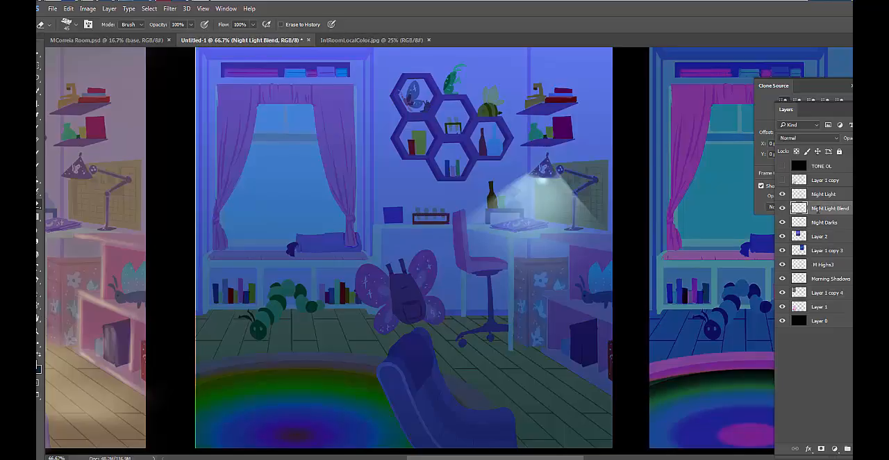
# Toggle the Night Light layer's visibility to compare the middle study with and without the lamp beam
pyautogui.click(782, 194)
pyautogui.click(782, 194)
pyautogui.click(782, 195)
pyautogui.click(782, 196)
pyautogui.click(783, 196)
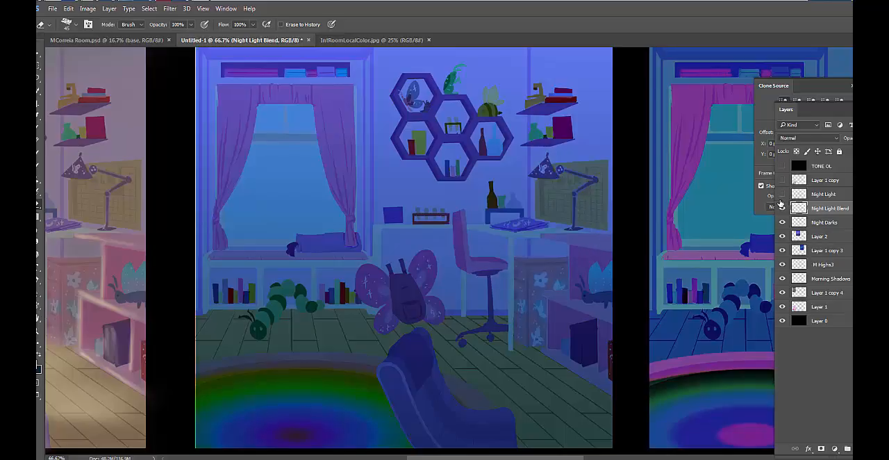
pyautogui.click(782, 198)
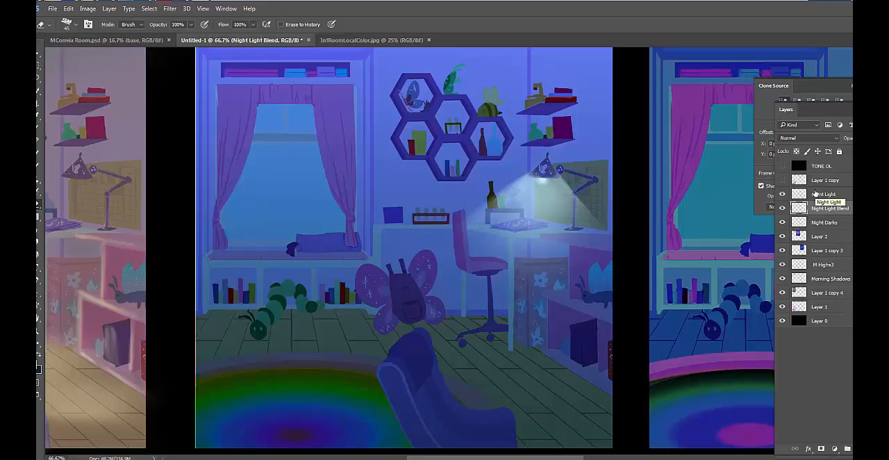
# Select a thin strip of the desktop beside the lamp in the middle study with the Polygonal Lasso
pyautogui.press('l')
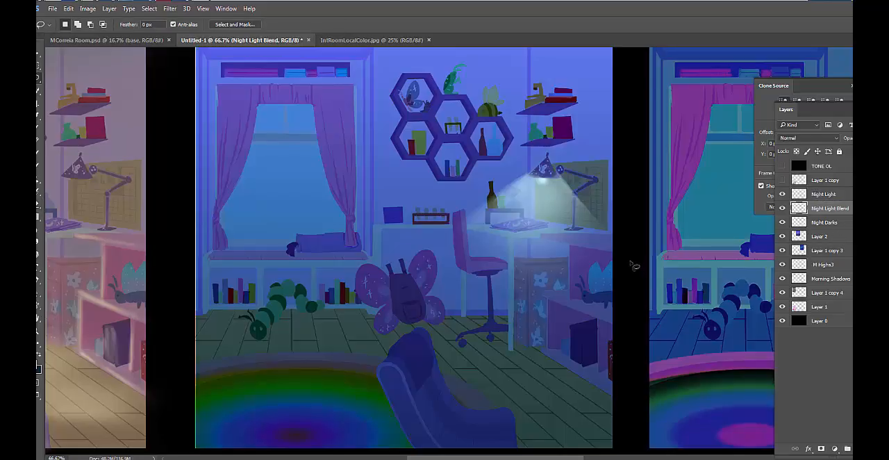
pyautogui.rightClick(39, 79)
pyautogui.click(76, 87)
pyautogui.click(542, 234)
pyautogui.doubleClick(618, 241)
# Add the lamp-facing edge of the desk chair's backrest and seat to the selection
pyautogui.press('shift')
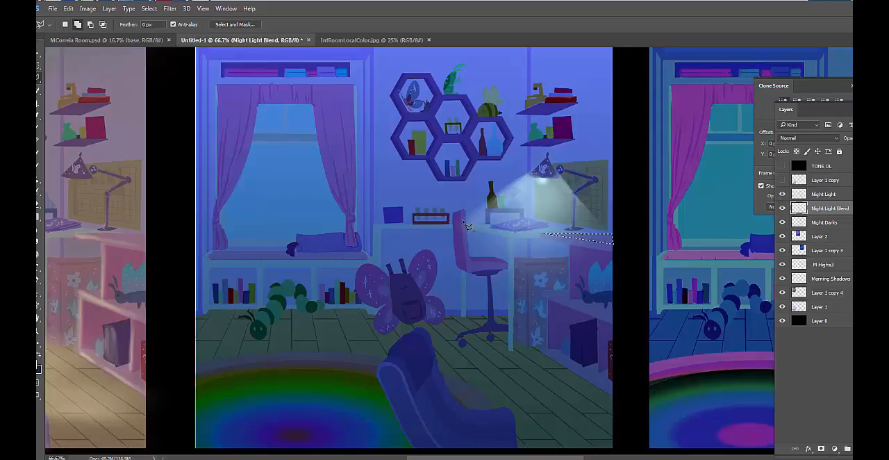
pyautogui.keyDown('shift'); pyautogui.click(461, 213); pyautogui.keyUp('shift')
pyautogui.click(467, 271)
pyautogui.click(507, 269)
pyautogui.click(507, 265)
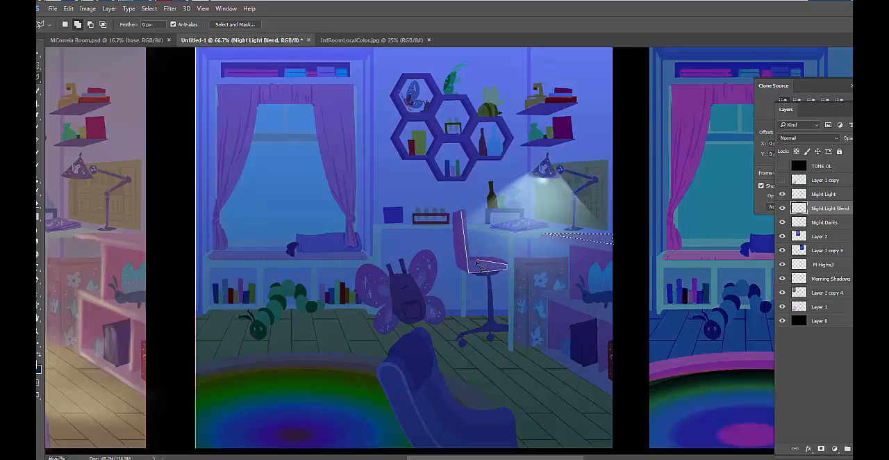
pyautogui.click(472, 261)
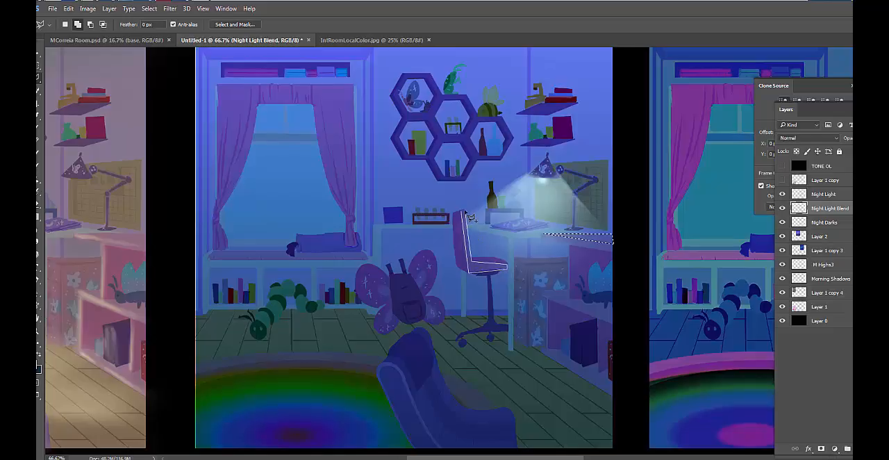
pyautogui.click(464, 212)
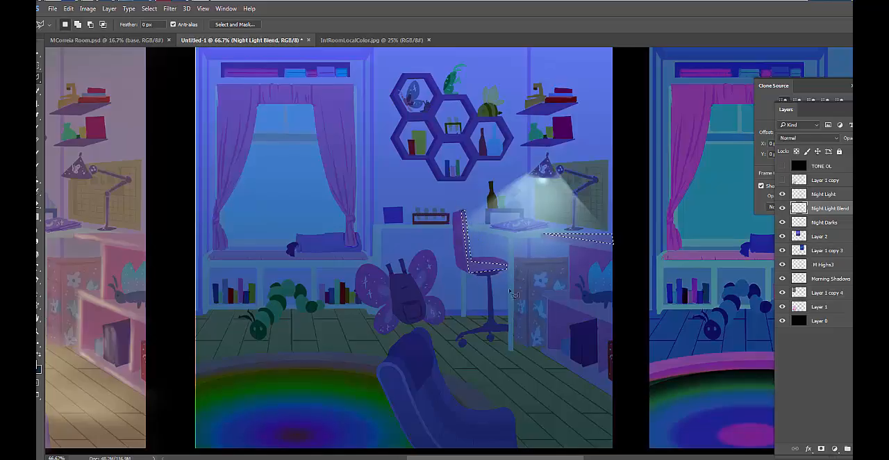
# Add the frames of the hexagonal wall shelves to the selection, leaving out their open interiors
pyautogui.click(467, 180)
pyautogui.click(477, 161)
pyautogui.click(501, 160)
pyautogui.click(515, 143)
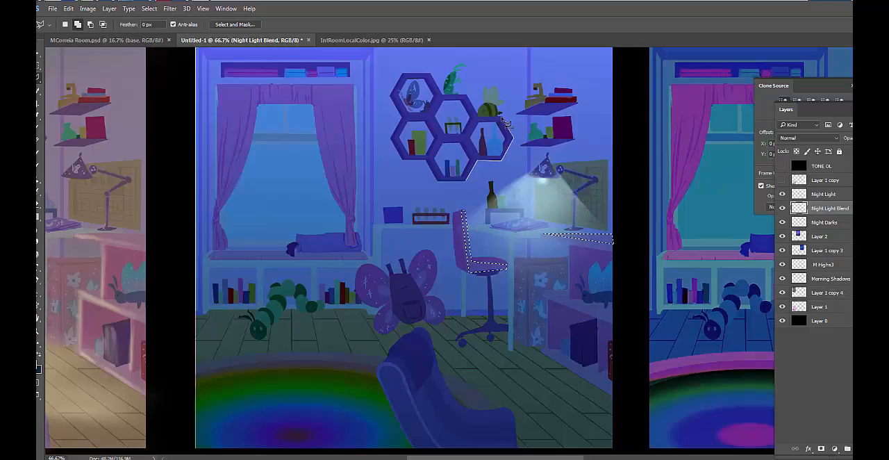
pyautogui.click(500, 120)
pyautogui.click(511, 139)
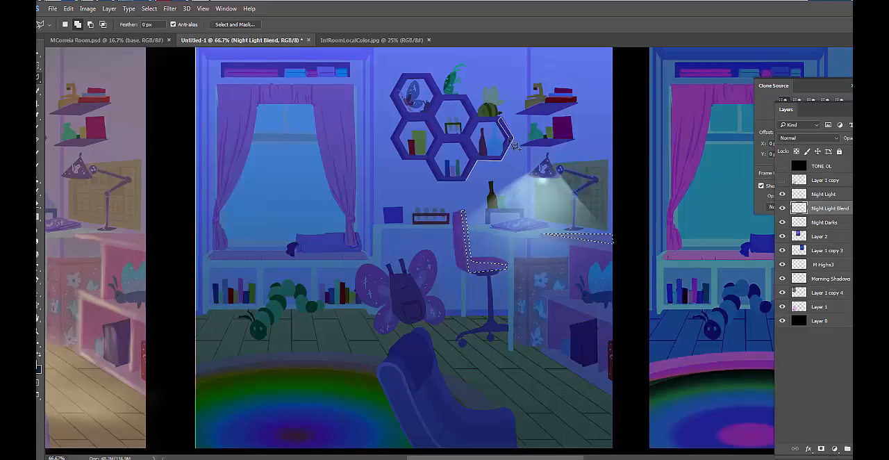
pyautogui.click(501, 159)
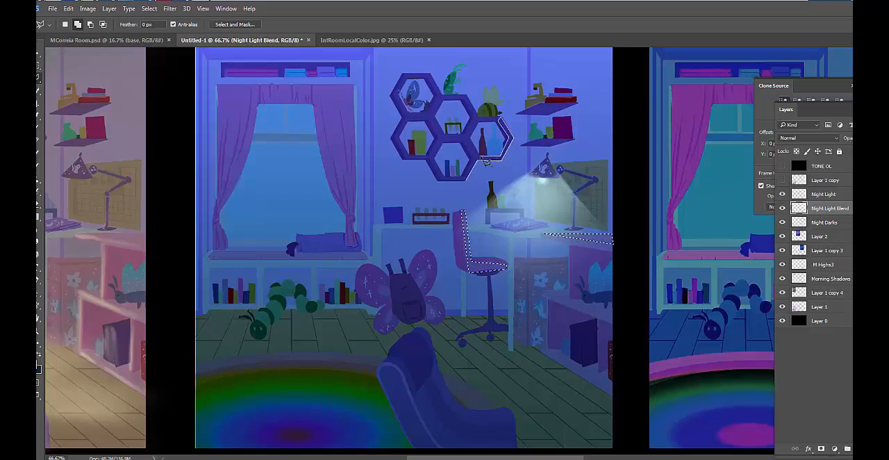
pyautogui.click(486, 160)
pyautogui.click(471, 136)
pyautogui.click(480, 119)
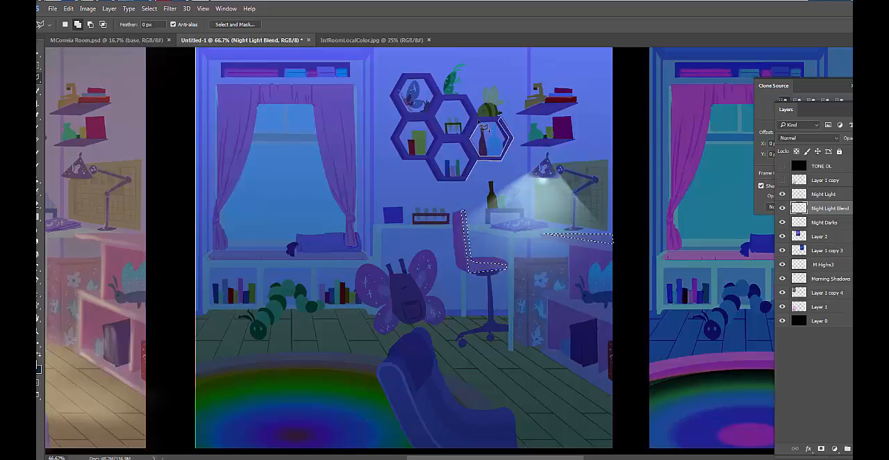
pyautogui.click(474, 117)
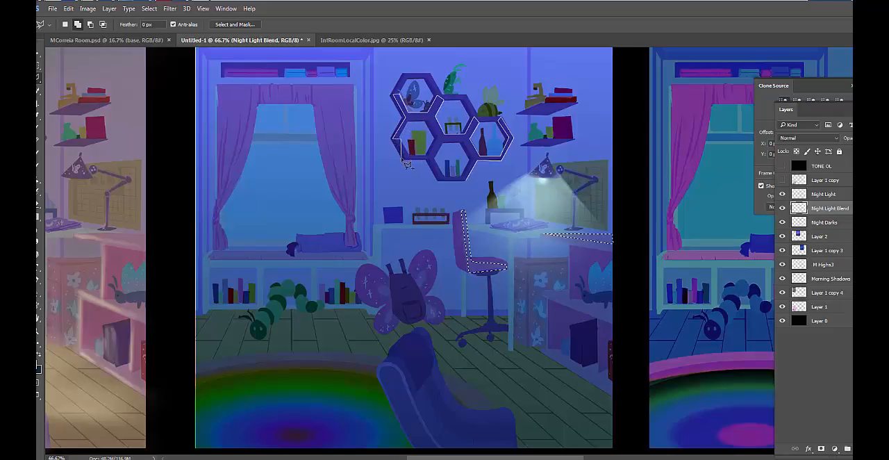
pyautogui.click(467, 182)
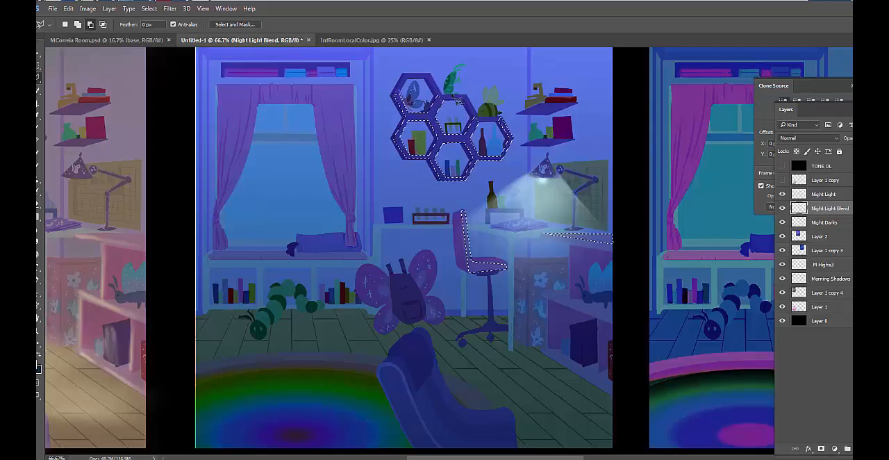
pyautogui.keyDown('shift'); pyautogui.click(486, 120); pyautogui.keyUp('shift')
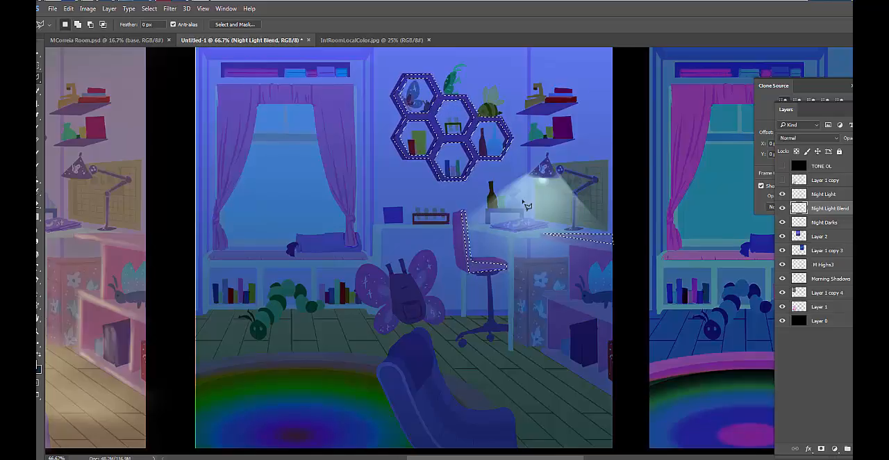
# Add the lamp-facing edges of the wall shelves, the papers on the desk and the lamp's stand to the selection
pyautogui.press('shift')
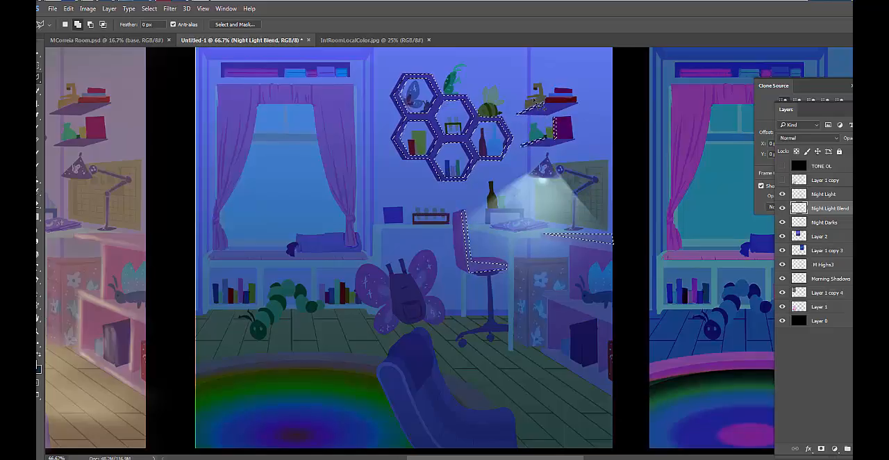
pyautogui.click(528, 224)
pyautogui.press('shift')
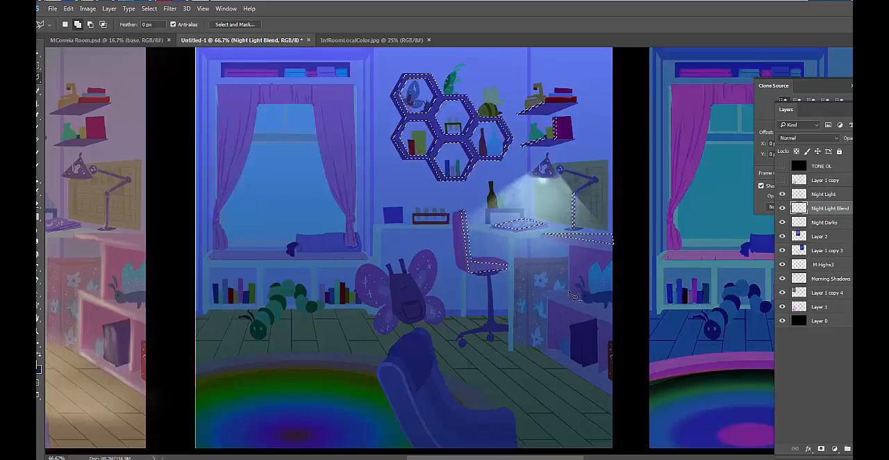
# Add the upper surface of the low cabinet below the desk, under the blue toy, to the selection
pyautogui.click(542, 291)
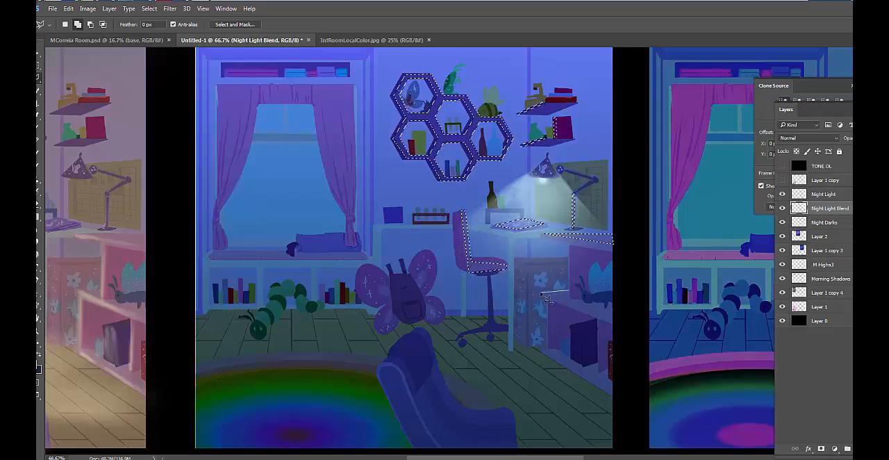
pyautogui.click(614, 323)
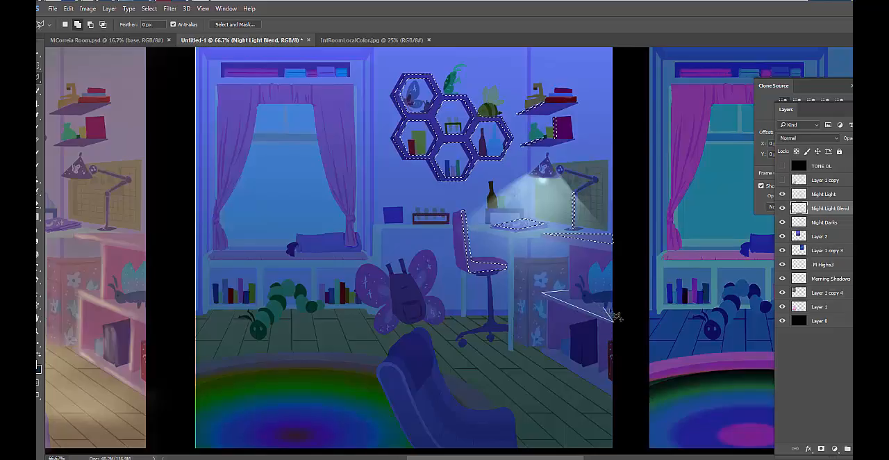
pyautogui.click(614, 305)
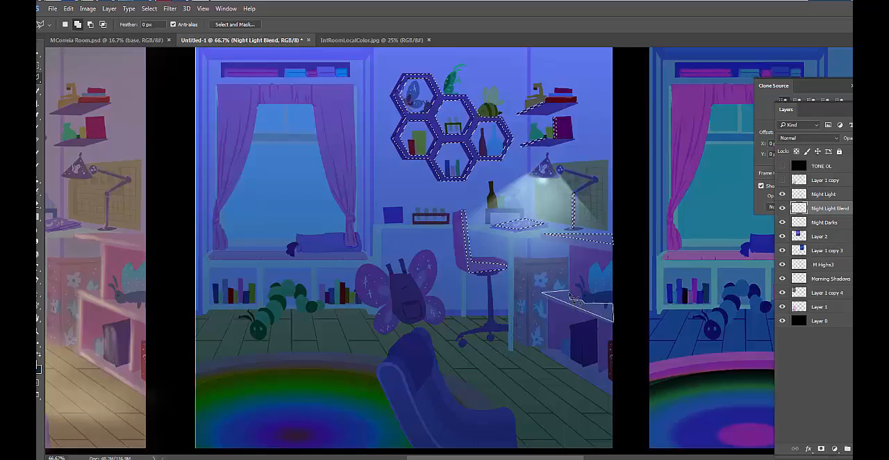
pyautogui.click(544, 293)
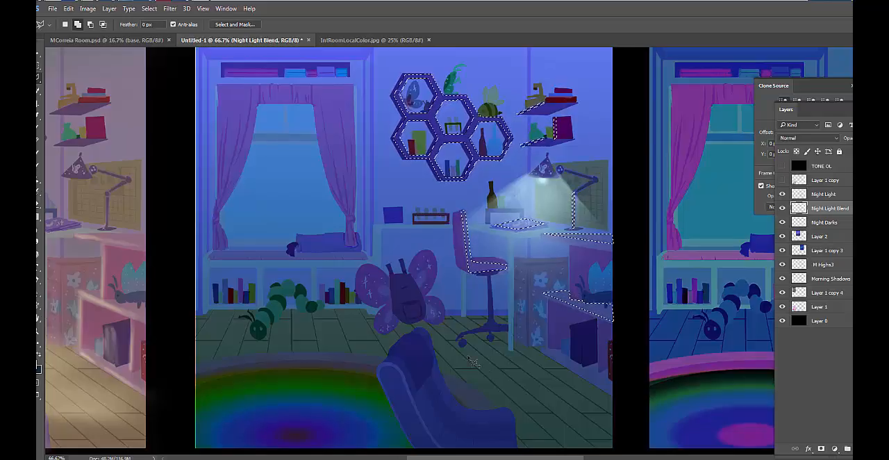
pyautogui.click(423, 324)
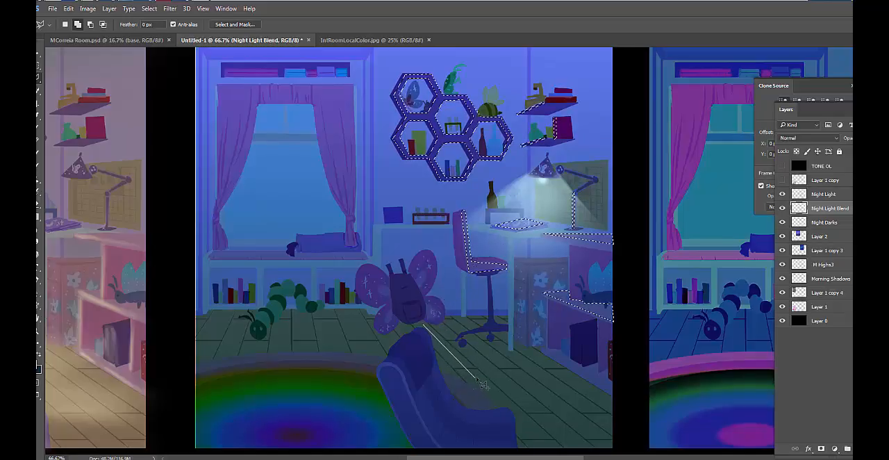
pyautogui.click(471, 376)
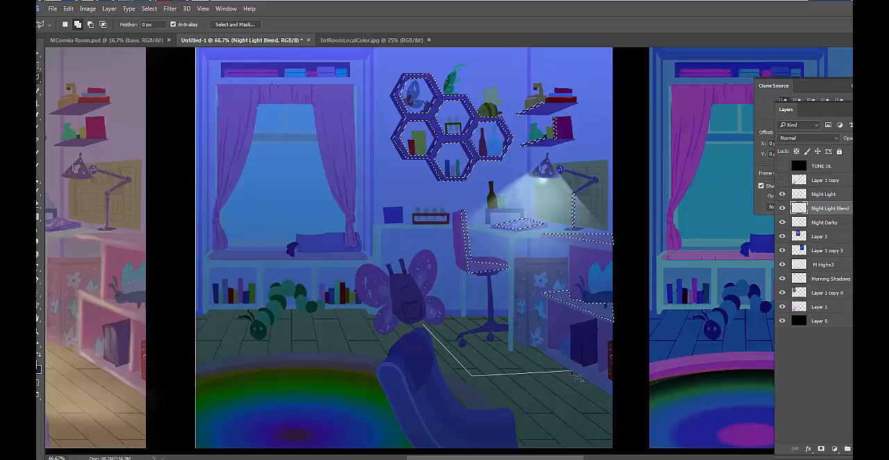
pyautogui.click(570, 371)
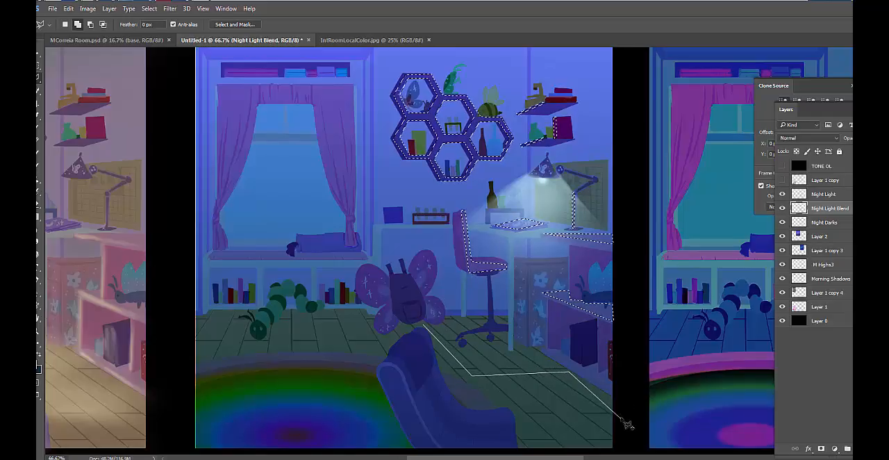
pyautogui.doubleClick(622, 404)
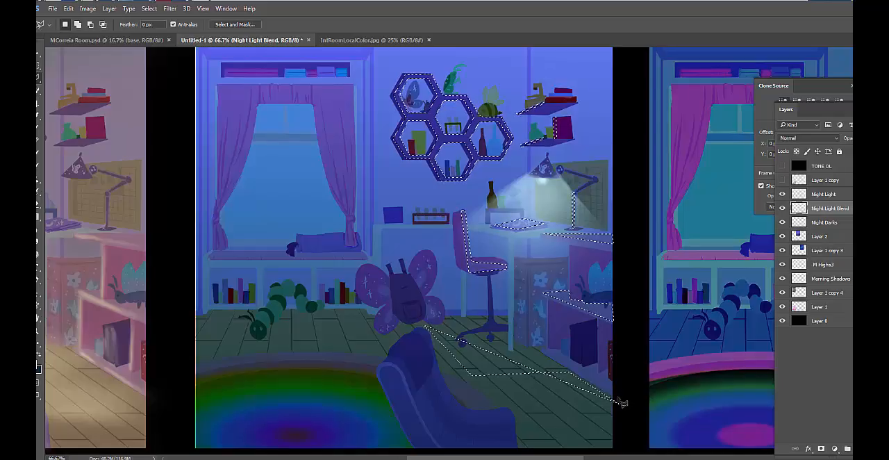
pyautogui.hotkey('ctrl', 'z')
# Add the floor between the armchair and the low cabinet to the selection, leaving out the shadowed area under the desk
pyautogui.keyDown('shift'); pyautogui.click(423, 323); pyautogui.keyUp('shift')
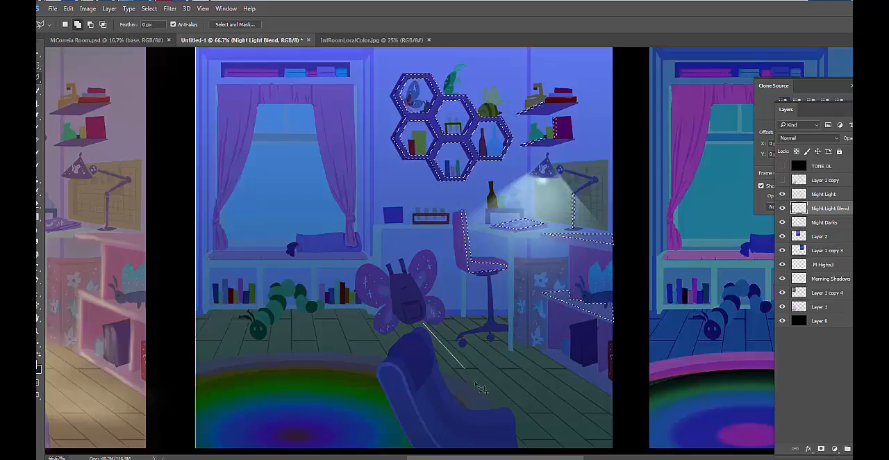
pyautogui.click(466, 368)
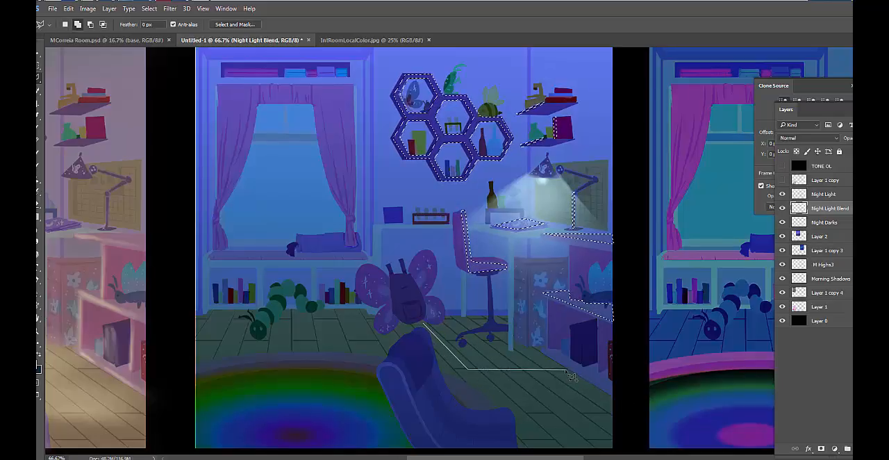
pyautogui.click(566, 370)
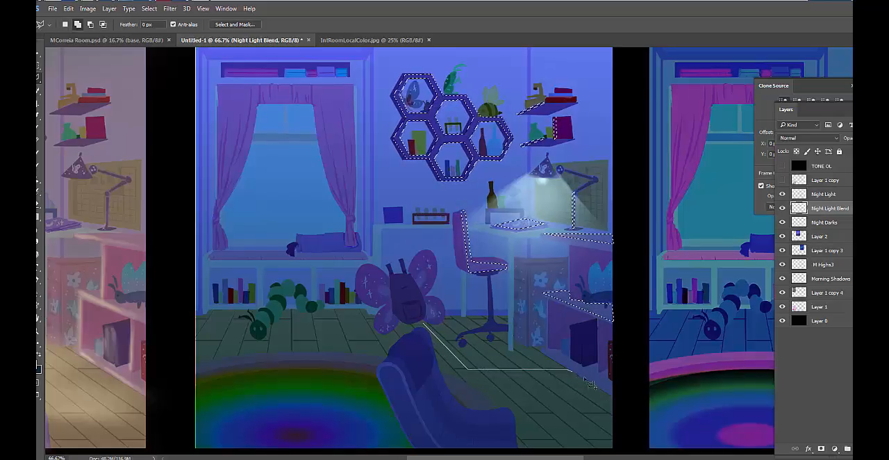
pyautogui.click(623, 412)
pyautogui.click(621, 453)
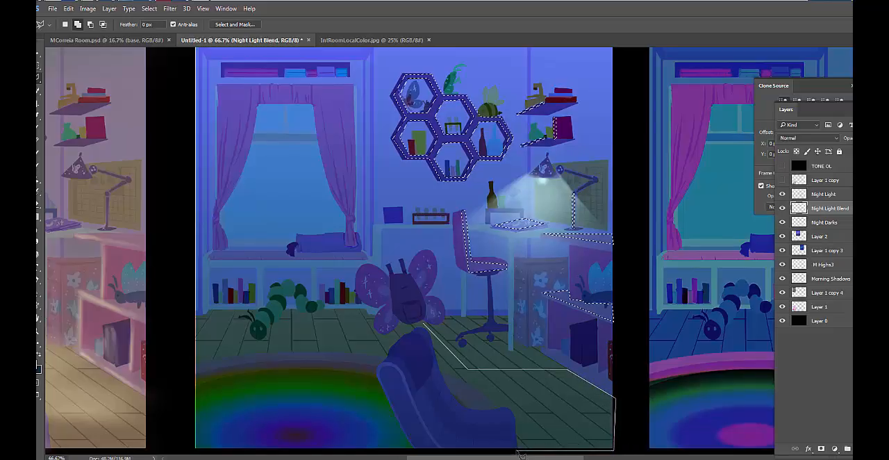
pyautogui.click(517, 451)
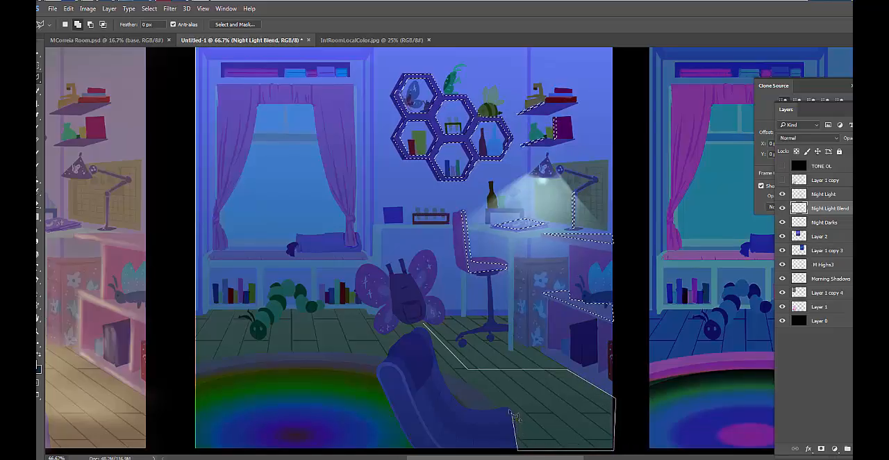
pyautogui.click(512, 412)
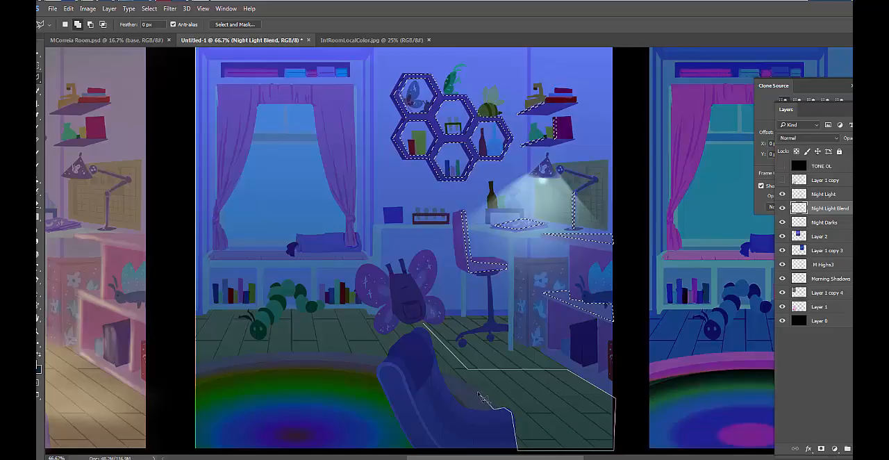
pyautogui.click(440, 372)
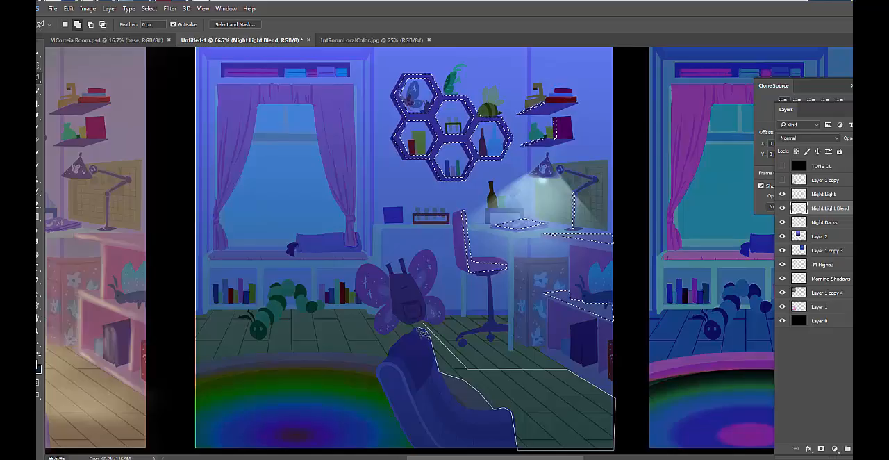
pyautogui.click(422, 327)
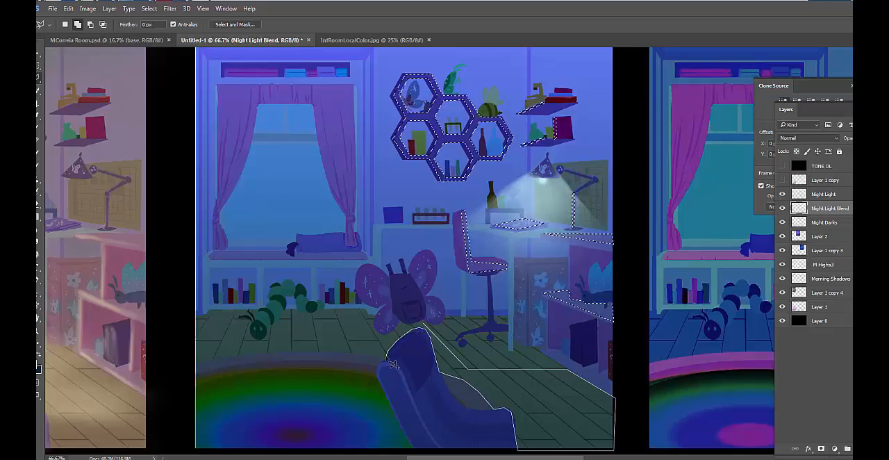
pyautogui.doubleClick(392, 363)
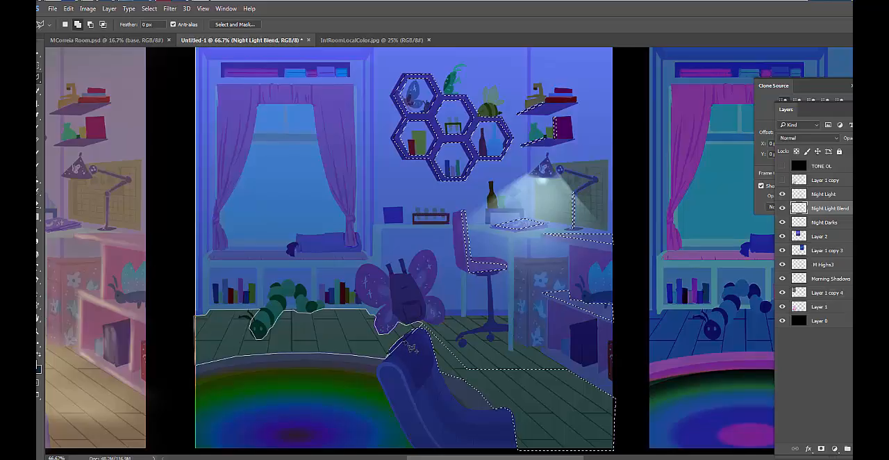
# Add the floor between the window bookshelf and the rug to the selection, following the caterpillar and butterfly outlines and excluding the armchair's top
pyautogui.doubleClick(425, 334)
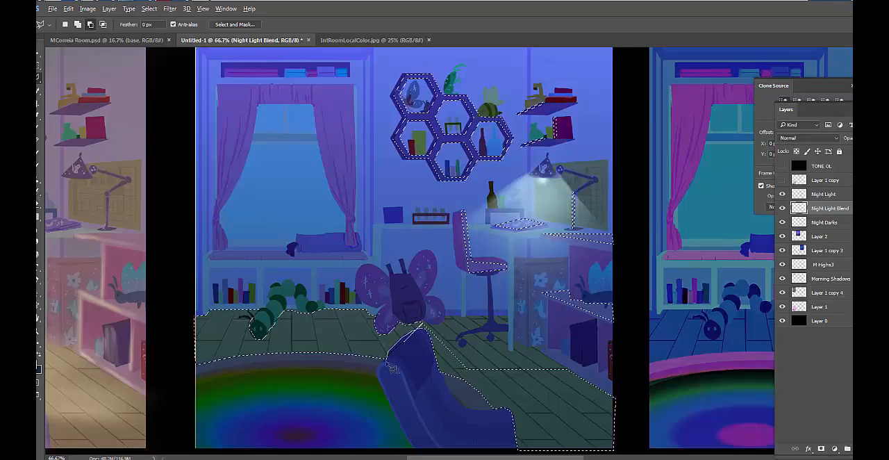
pyautogui.doubleClick(421, 337)
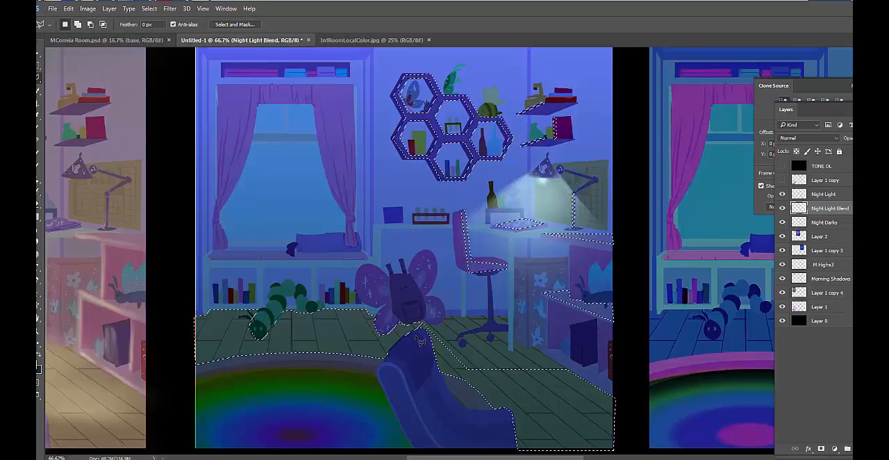
# Add the desktop surface on both sides of the chair to the selection, including the thin strip below the test-tube rack
pyautogui.press('shift')
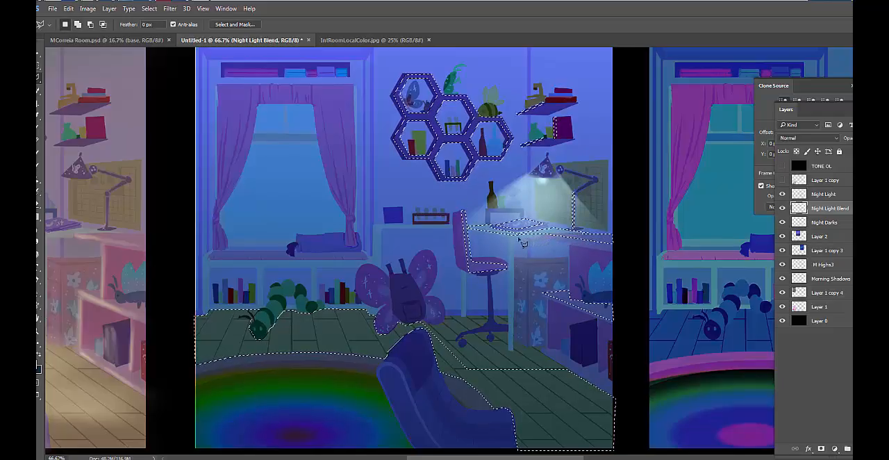
pyautogui.keyDown('shift'); pyautogui.click(450, 224); pyautogui.keyUp('shift')
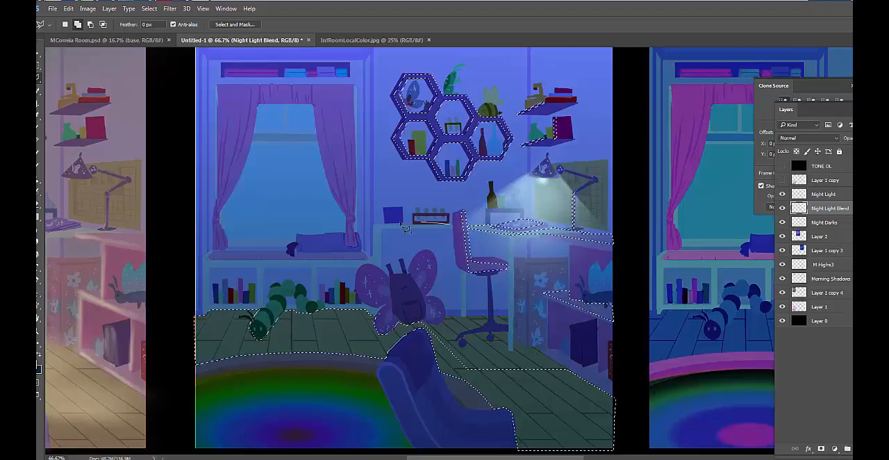
pyautogui.click(373, 225)
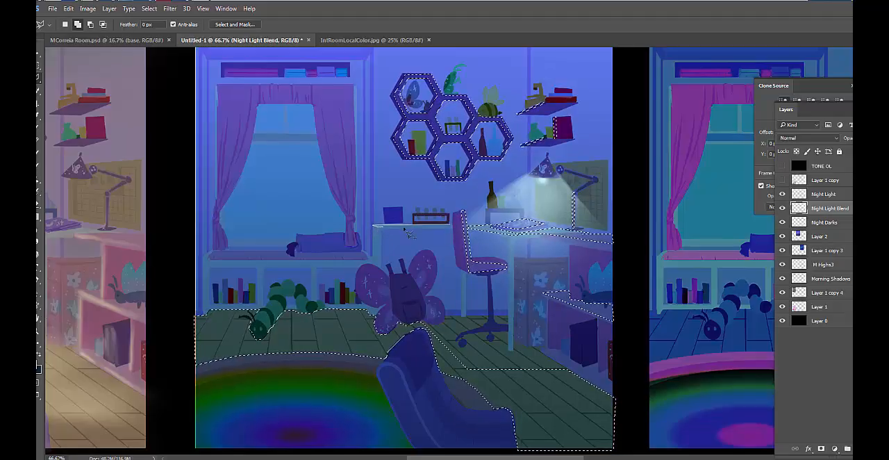
pyautogui.click(451, 226)
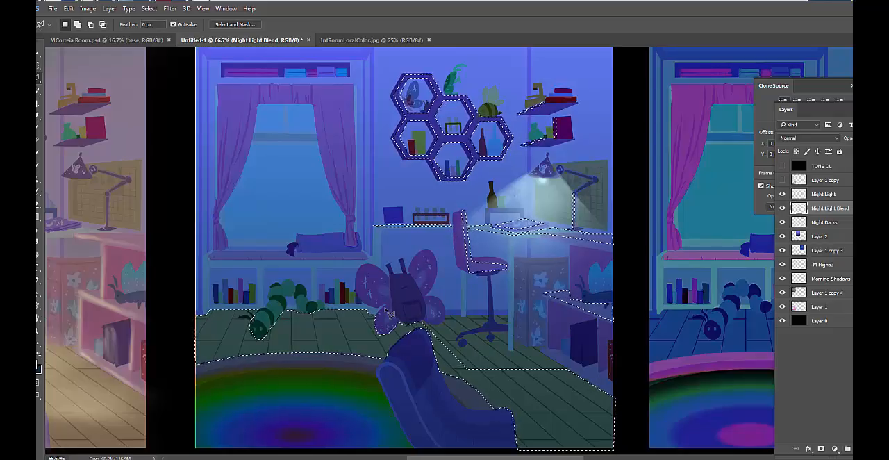
# Hide the selection outlines and choose the 200 px soft round brush with 0% hardness
pyautogui.hotkey('ctrl', 'd')
pyautogui.press('b')
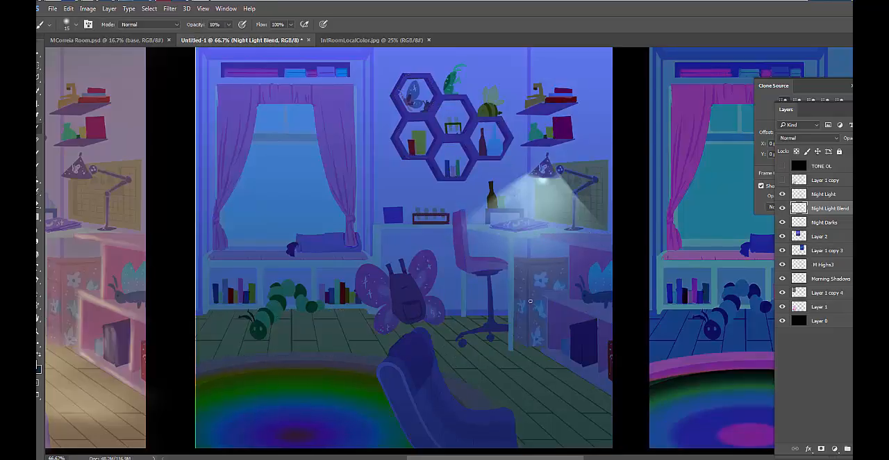
pyautogui.rightClick(534, 283)
pyautogui.click(679, 276)
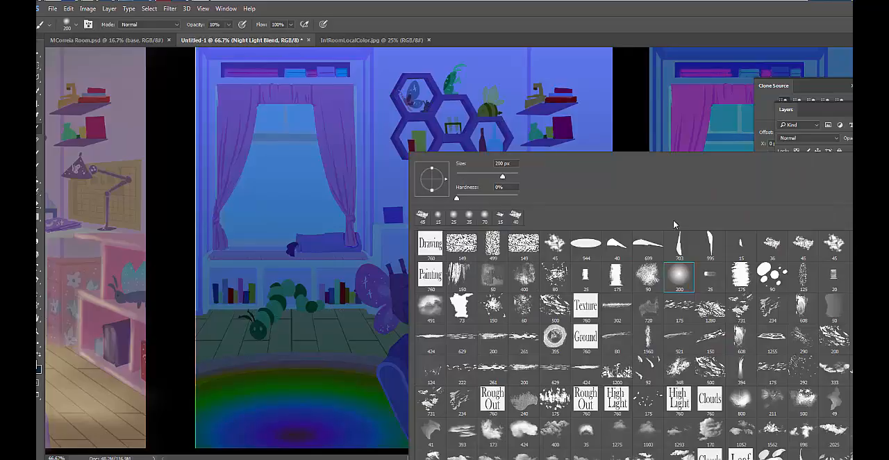
pyautogui.click(633, 55)
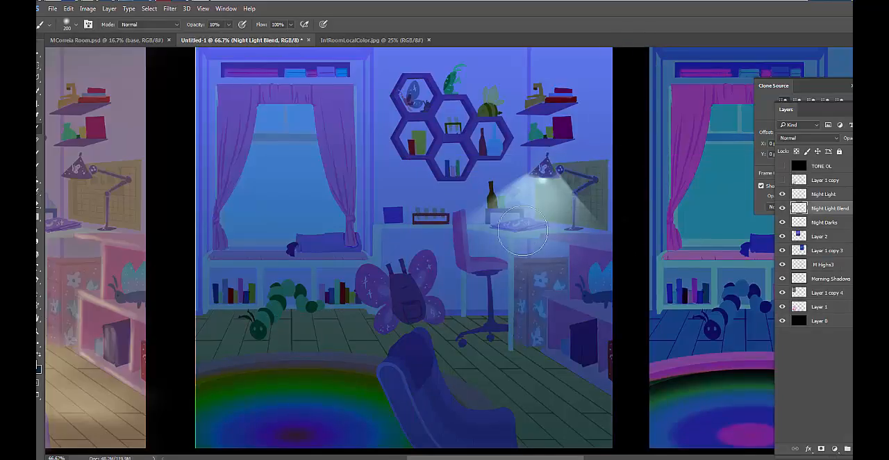
# Brush soft pale light onto the selected desktop, papers, chair edge and cabinet surface, reducing the brush to 125 px
pyautogui.moveTo(565, 226)
pyautogui.mouseDown()
pyautogui.moveTo(383, 236)
pyautogui.moveTo(606, 229)
pyautogui.moveTo(389, 220)
pyautogui.moveTo(620, 228)
pyautogui.moveTo(391, 224)
pyautogui.moveTo(591, 226)
pyautogui.moveTo(450, 223)
pyautogui.moveTo(575, 213)
pyautogui.moveTo(528, 230)
pyautogui.mouseUp()
pyautogui.press('[')
pyautogui.press('[')
pyautogui.press('[')
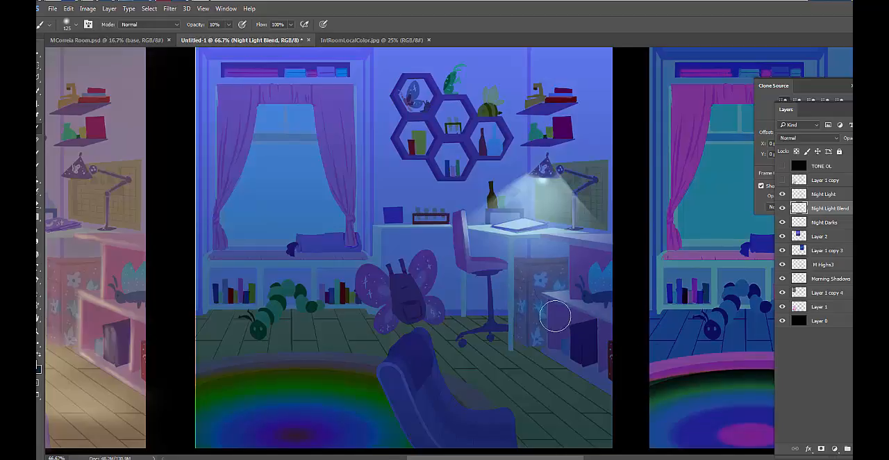
pyautogui.moveTo(546, 180); pyautogui.dragTo(519, 192)
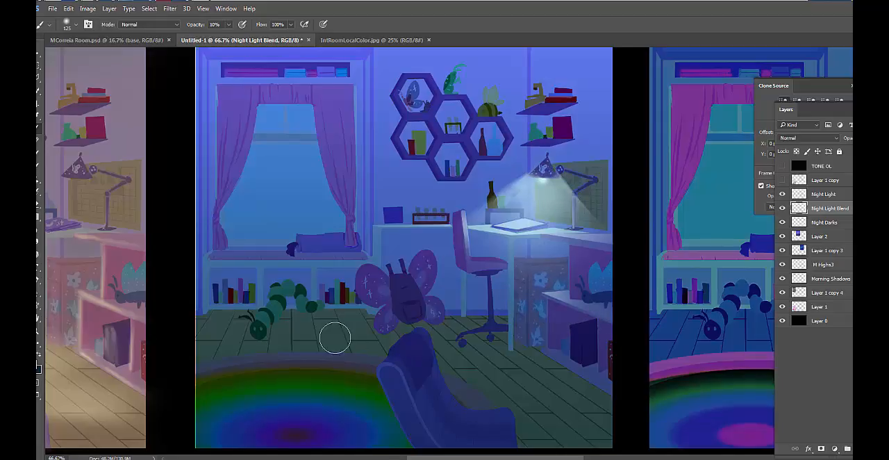
# Set the foreground color to the muted blue-grey #9fbec0 and brush soft light over the selected floor areas
pyautogui.click(37, 367)
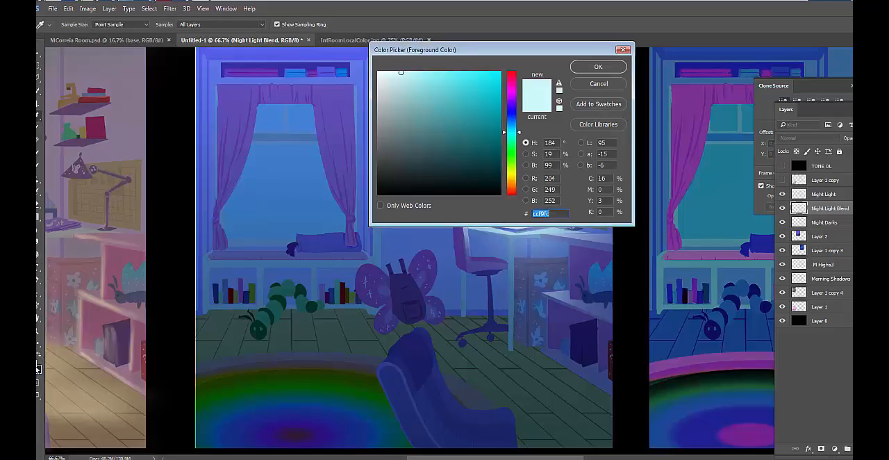
pyautogui.click(563, 234)
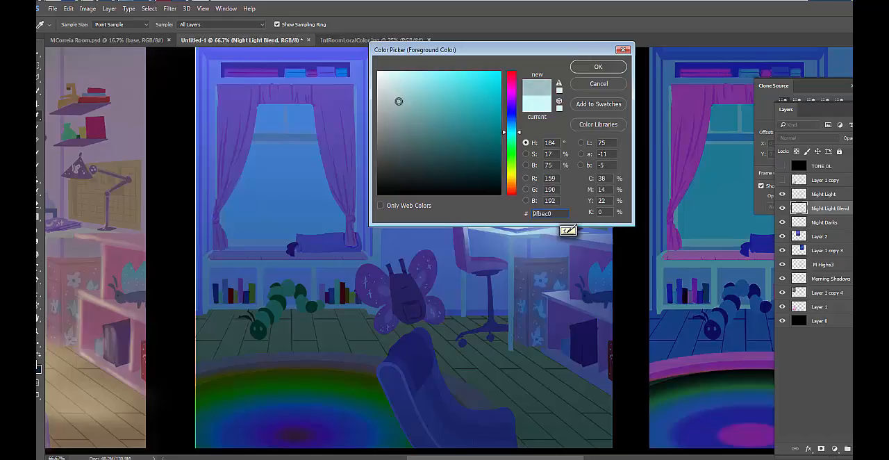
pyautogui.click(598, 67)
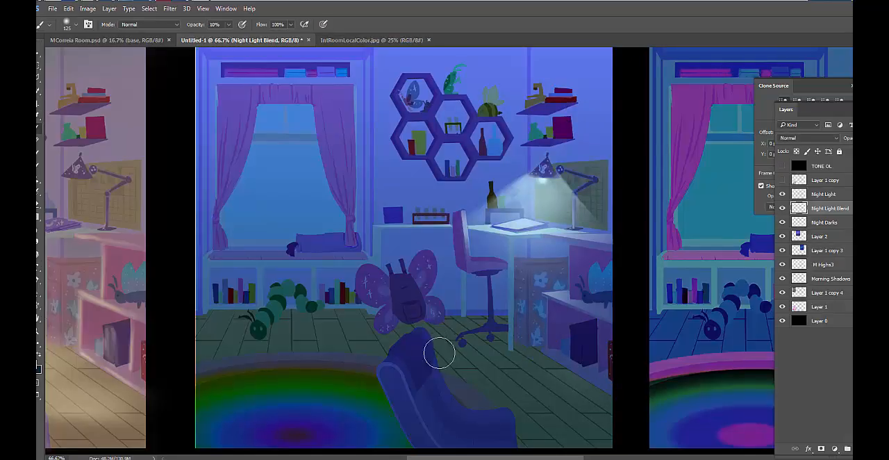
pyautogui.moveTo(439, 353)
pyautogui.mouseDown()
pyautogui.moveTo(555, 405)
pyautogui.moveTo(466, 387)
pyautogui.moveTo(576, 385)
pyautogui.moveTo(436, 385)
pyautogui.moveTo(580, 385)
pyautogui.mouseUp()
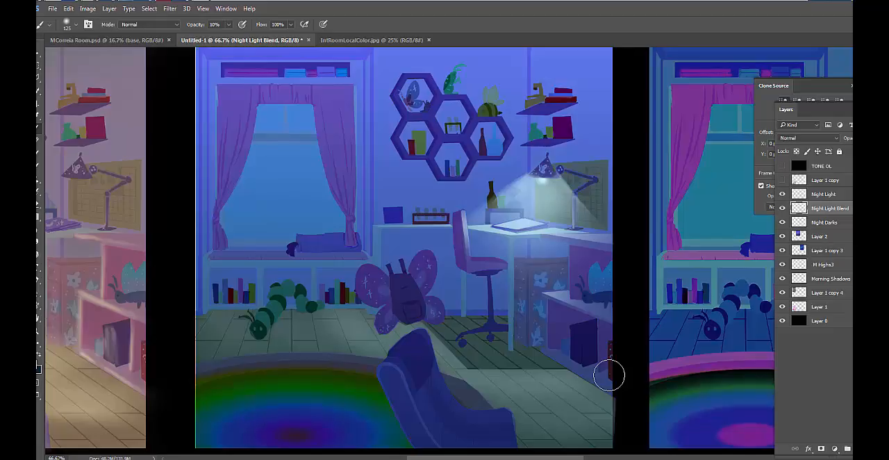
# Switch to the file explorer and open the Light-Spectrum-Abstract image from the DART 137 folder
pyautogui.click(202, 0)
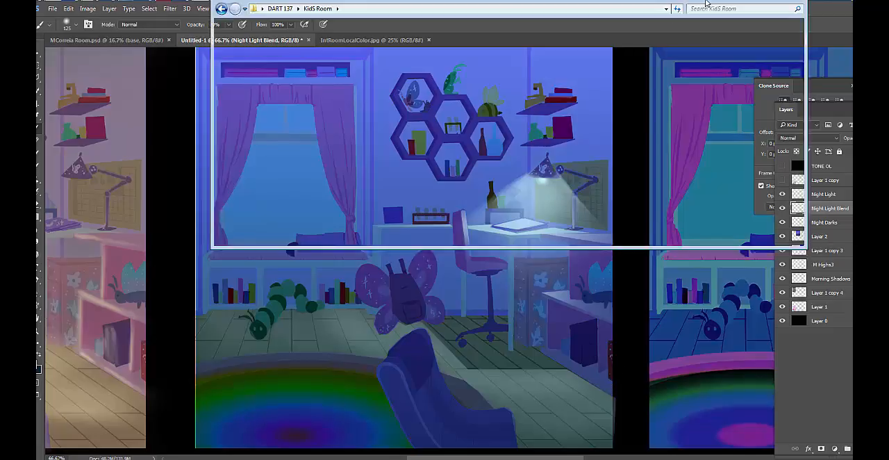
pyautogui.click(222, 8)
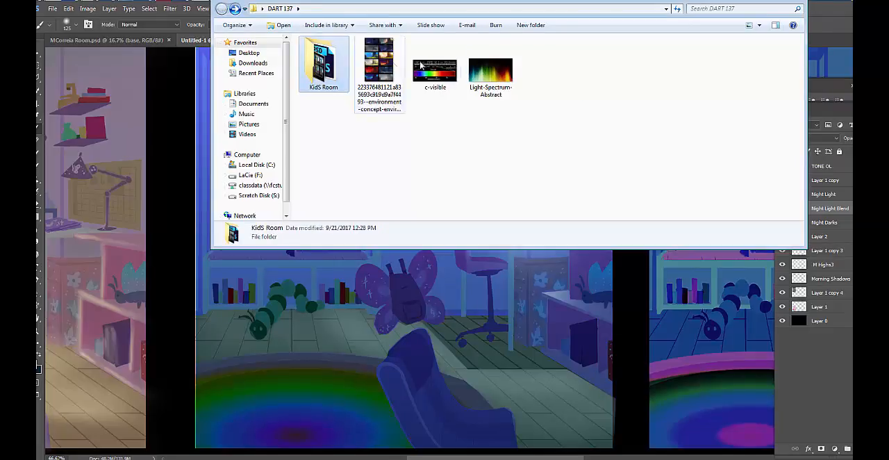
pyautogui.doubleClick(490, 69)
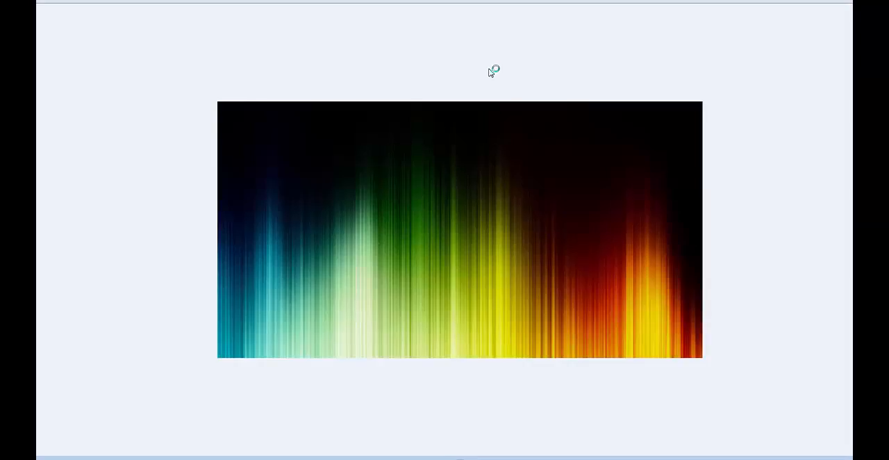
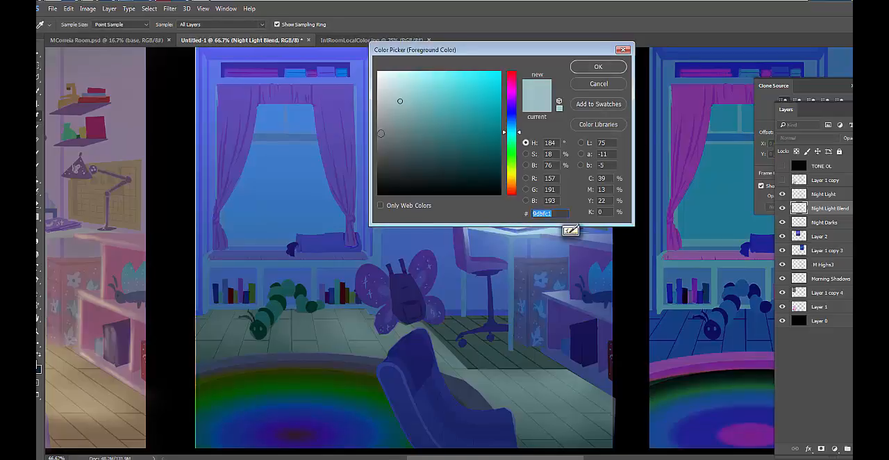
# Set the foreground color to #ccecee, brush soft light over the floor at 90 px, and compare with the Night Light Blend layer hidden
pyautogui.click(564, 235)
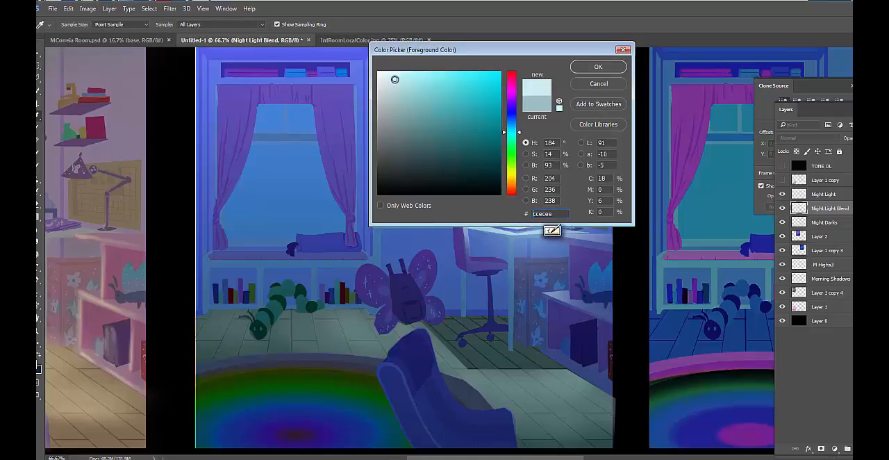
pyautogui.click(578, 71)
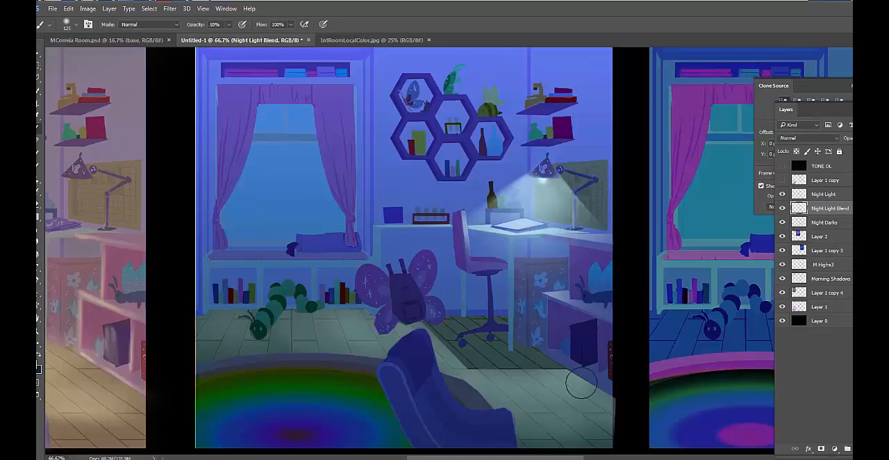
pyautogui.press('[')
pyautogui.press('[')
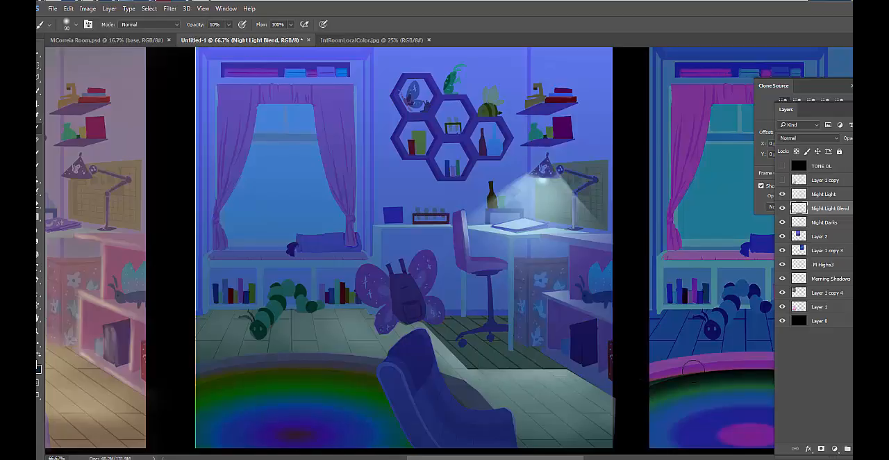
pyautogui.click(783, 208)
pyautogui.click(783, 208)
pyautogui.click(783, 208)
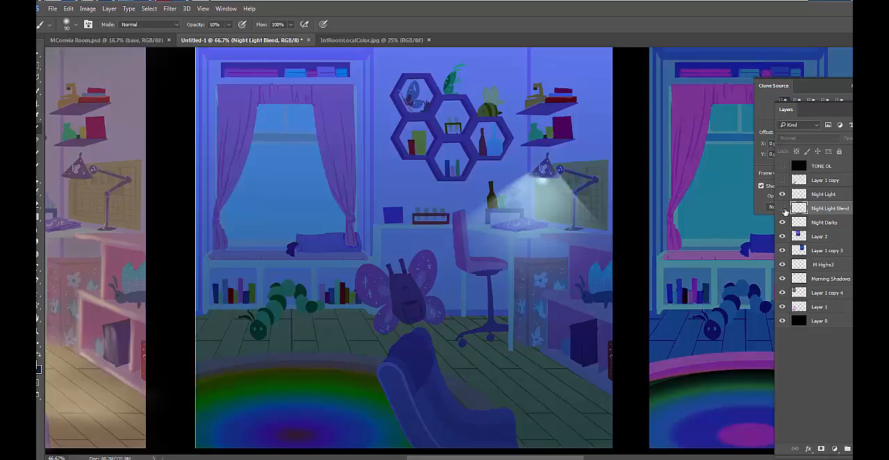
pyautogui.click(783, 209)
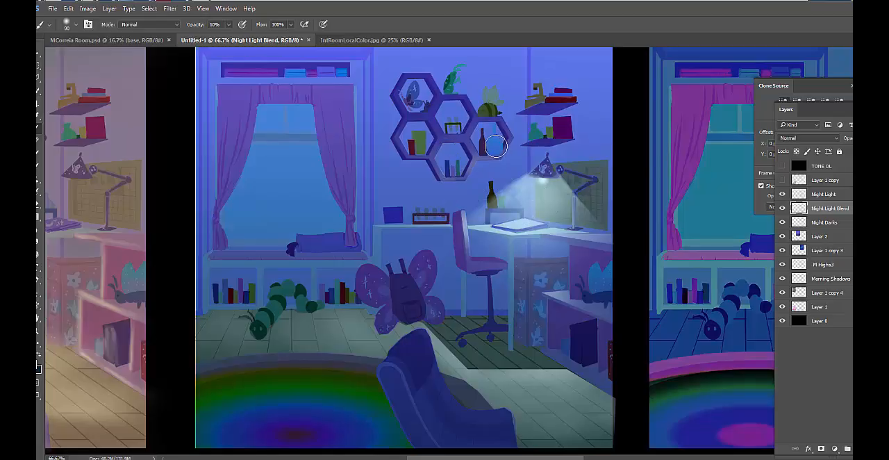
# Brush faint light onto the hexagonal shelves' lower edges, ending at 70 px, and compare with the Night Light Blend layer hidden
pyautogui.moveTo(494, 123); pyautogui.dragTo(507, 149)
pyautogui.press('[')
pyautogui.press('[')
pyautogui.press('[')
pyautogui.press('[')
pyautogui.press('[')
pyautogui.press(']')
pyautogui.press(']')
pyautogui.press(']')
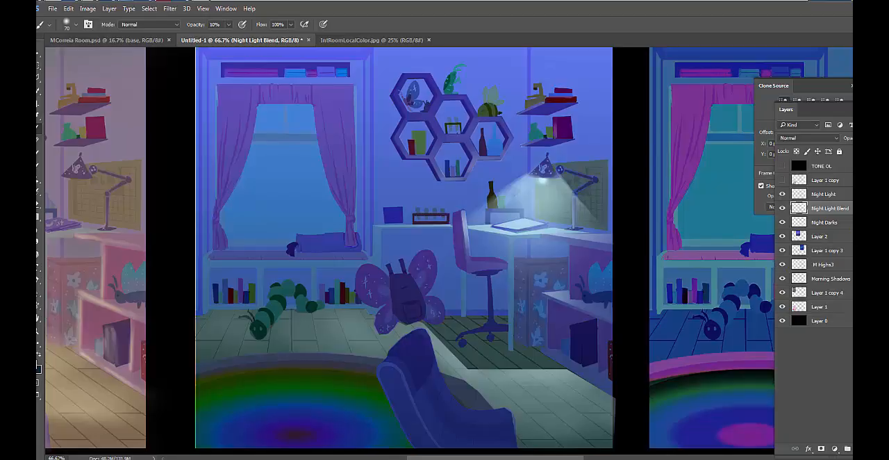
pyautogui.press('v')
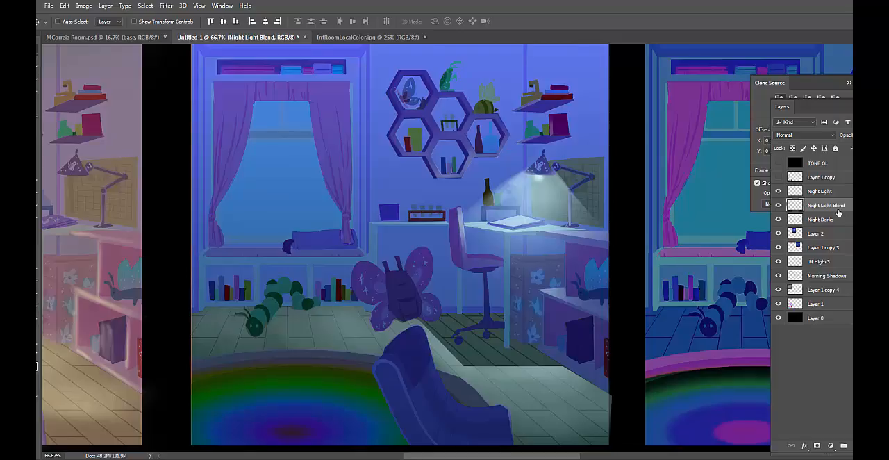
pyautogui.click(779, 205)
pyautogui.click(779, 206)
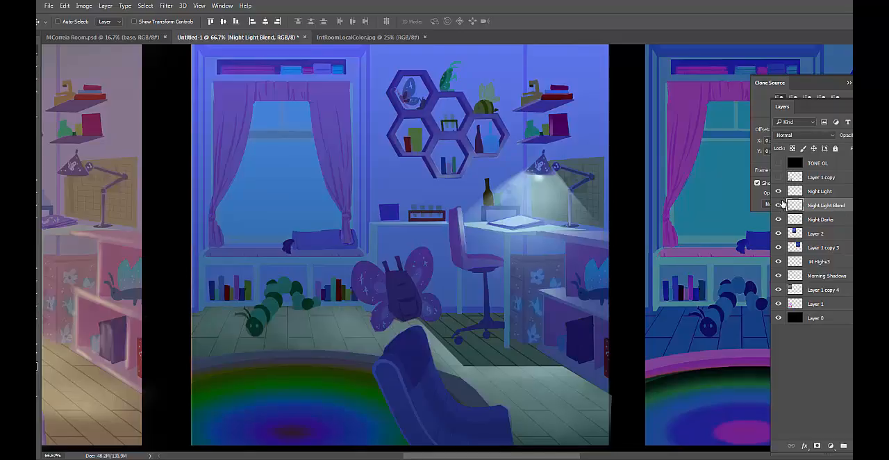
# Make the Night Darks layer active for brushing and set the foreground color to the dark blue #0b2a45
pyautogui.click(827, 220)
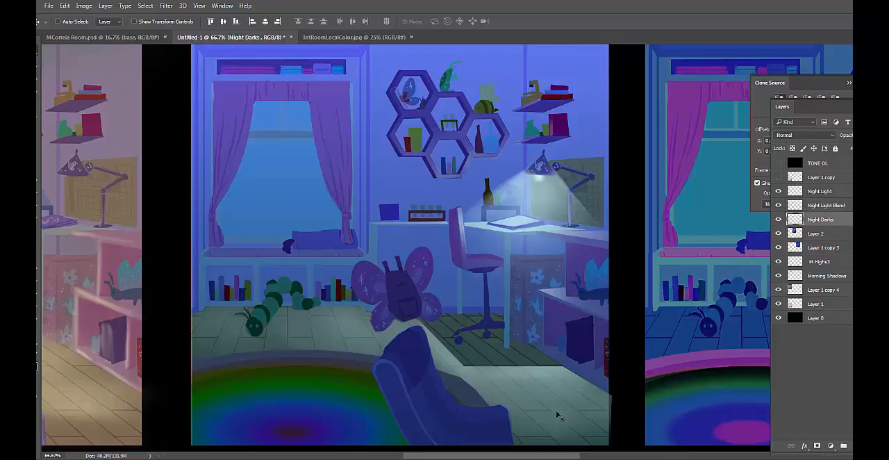
pyautogui.press('b')
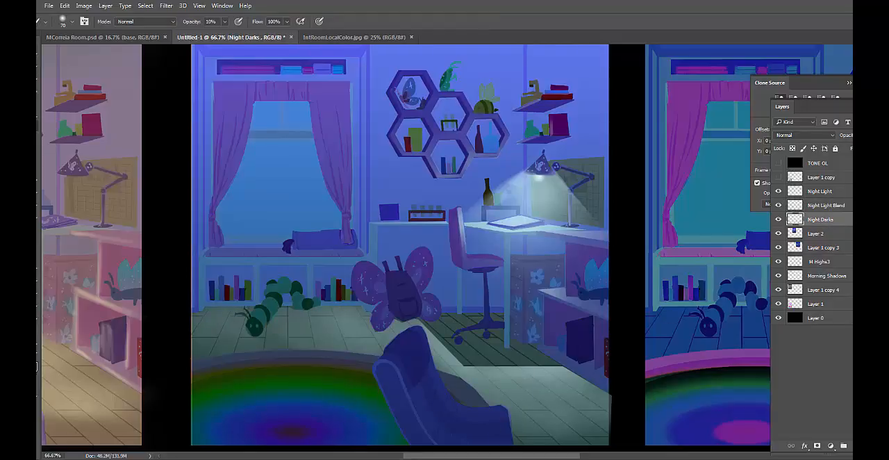
pyautogui.click(32, 362)
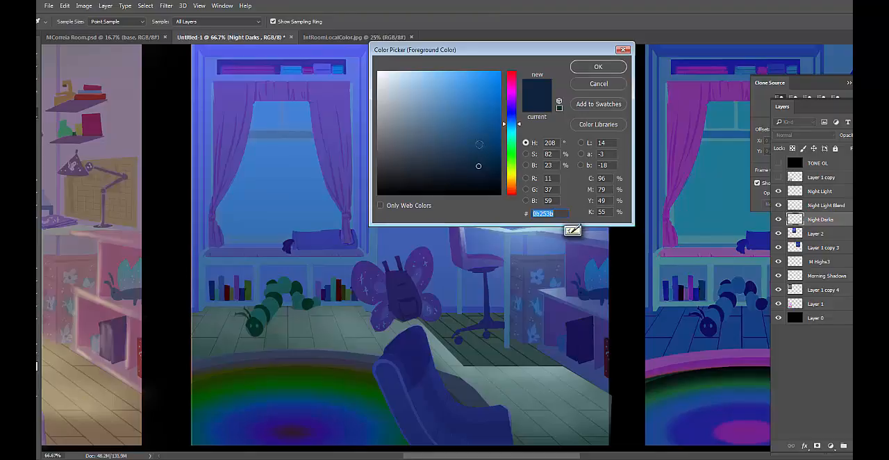
pyautogui.moveTo(478, 163); pyautogui.dragTo(480, 160)
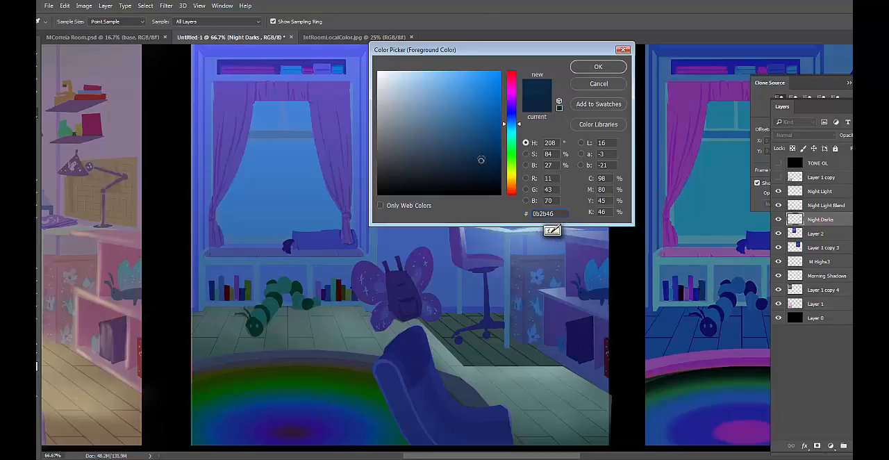
pyautogui.click(599, 67)
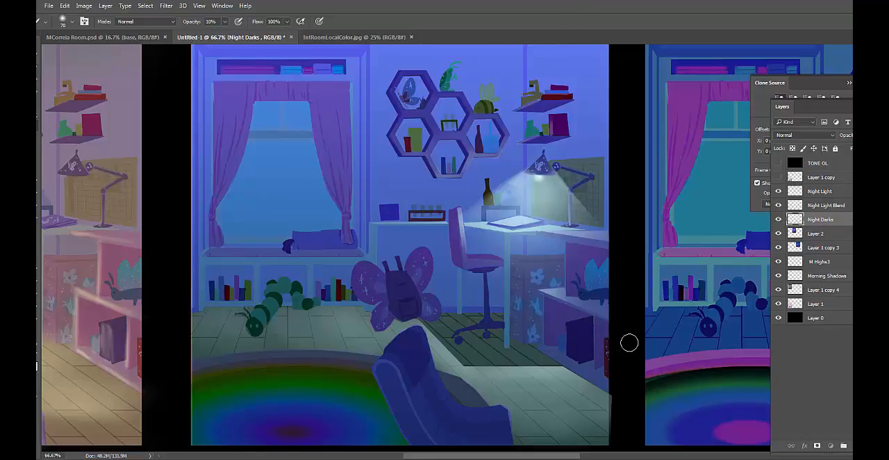
# Brush soft dark shading around the desk side of the night room, starting at 80 px and reducing the brush to 45 px
pyautogui.press(']')
pyautogui.moveTo(563, 168); pyautogui.dragTo(584, 267)
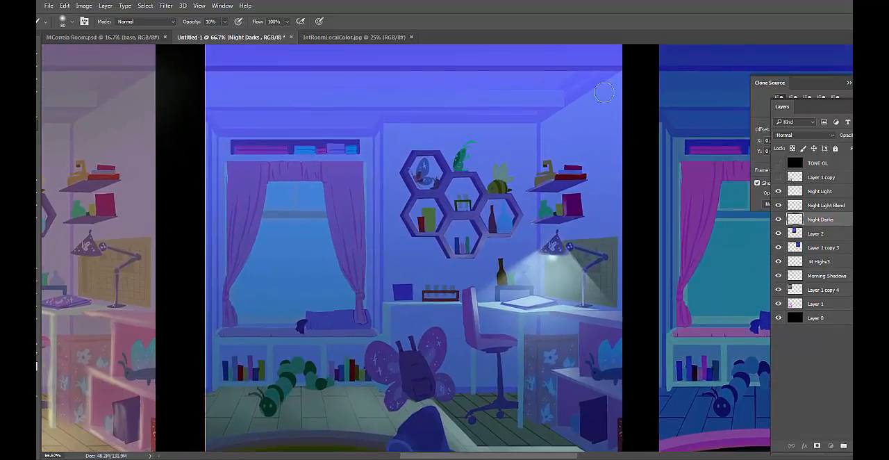
pyautogui.moveTo(558, 154); pyautogui.dragTo(561, 188)
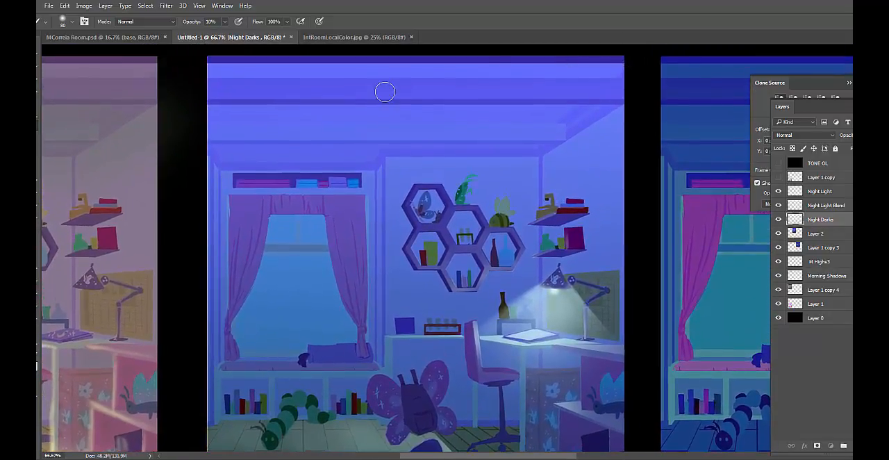
pyautogui.moveTo(486, 172); pyautogui.dragTo(481, 140)
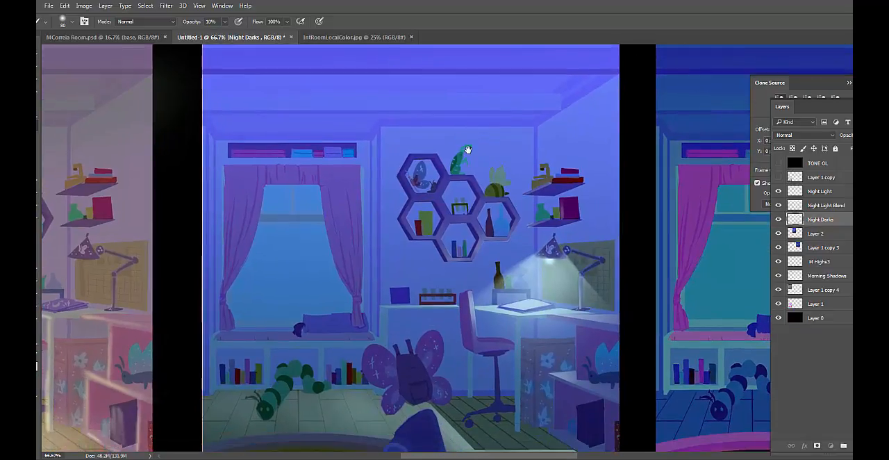
pyautogui.moveTo(550, 333); pyautogui.dragTo(529, 274)
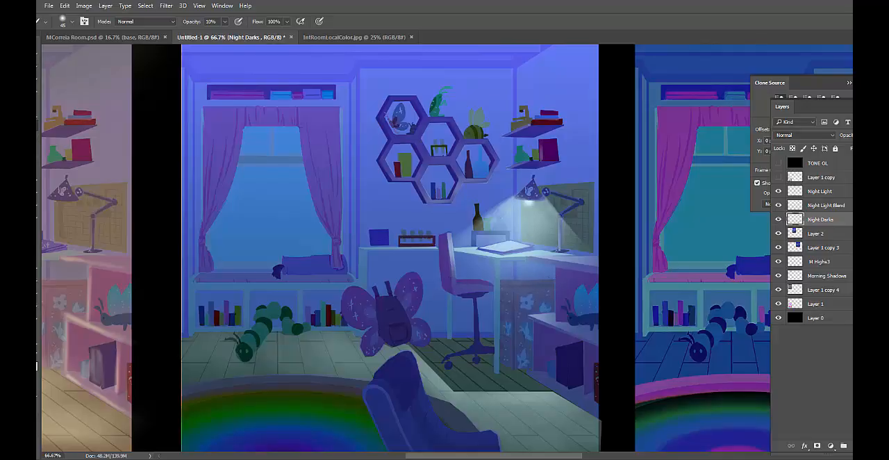
# Set the foreground color to #092944 and brush soft shade under the desk and around the chair base, ending at 50 px
pyautogui.click(37, 364)
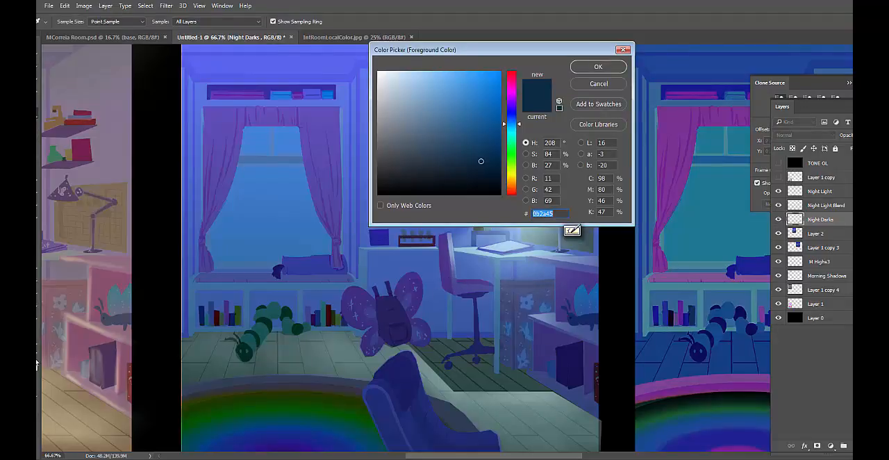
pyautogui.click(598, 66)
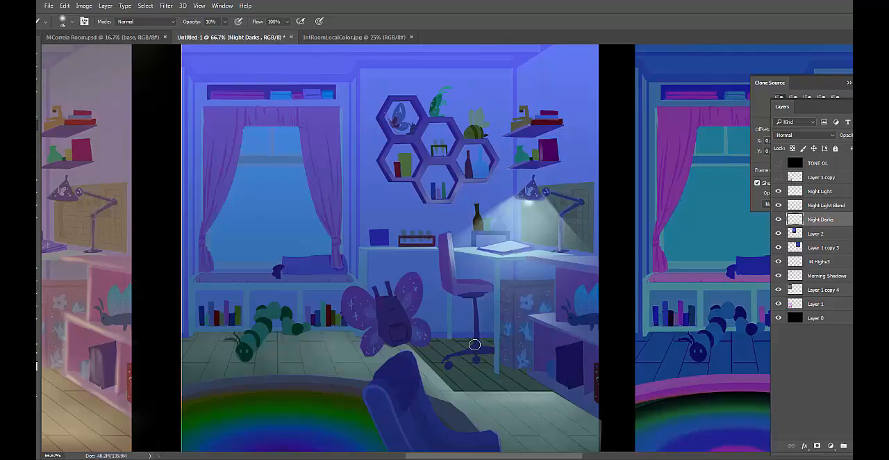
pyautogui.press(']')
pyautogui.press(']')
pyautogui.press(']')
pyautogui.press(']')
pyautogui.press(']')
pyautogui.press('[')
pyautogui.press('[')
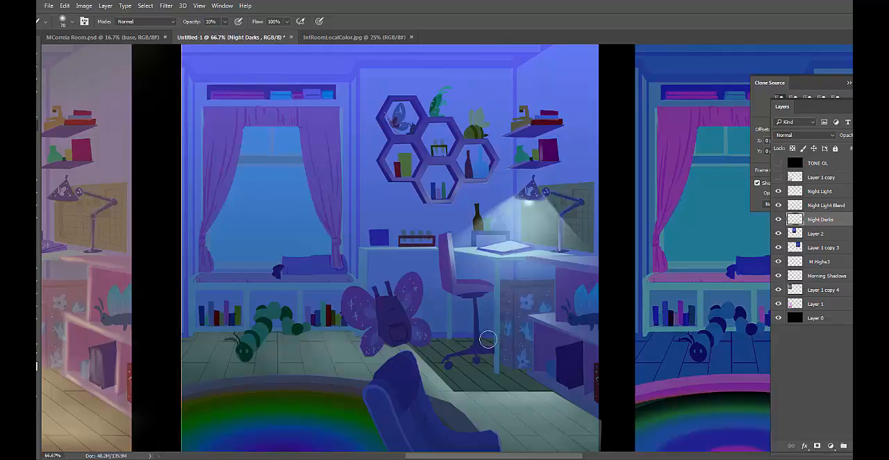
pyautogui.press('[')
pyautogui.press('[')
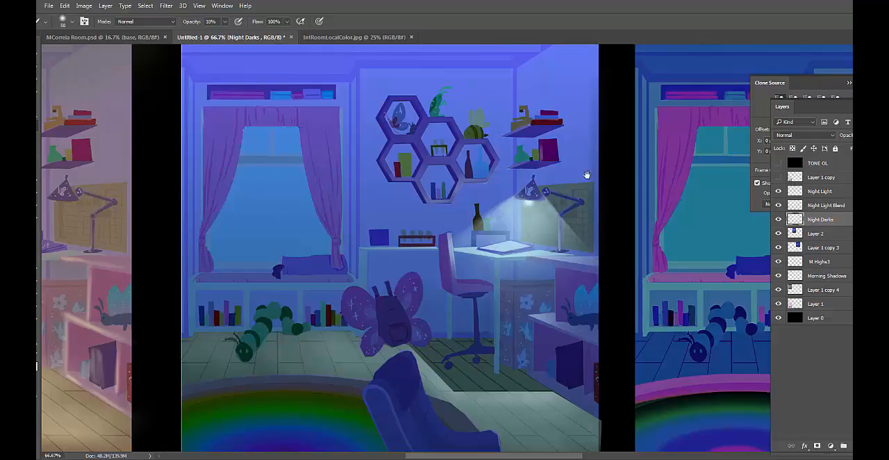
# Darken the outer edge of the lamp-side wall at 80 px and sweep soft shade across the ceiling beams at 150 px
pyautogui.moveTo(587, 174); pyautogui.dragTo(603, 227)
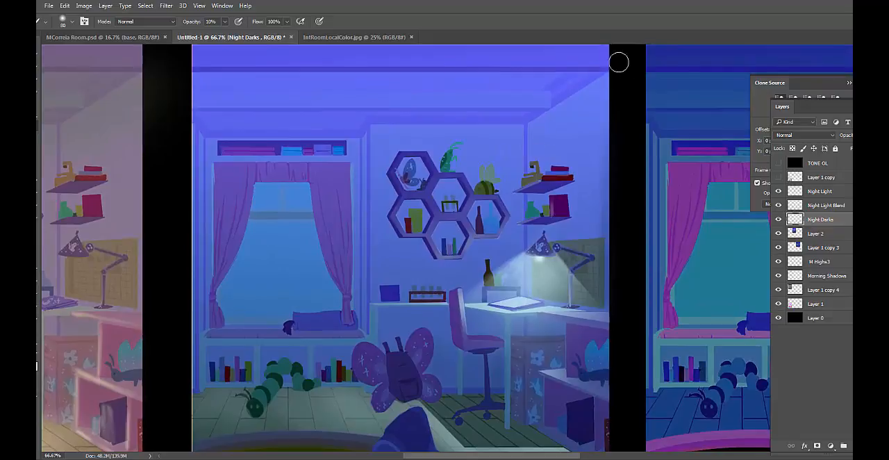
pyautogui.moveTo(590, 150); pyautogui.dragTo(592, 187)
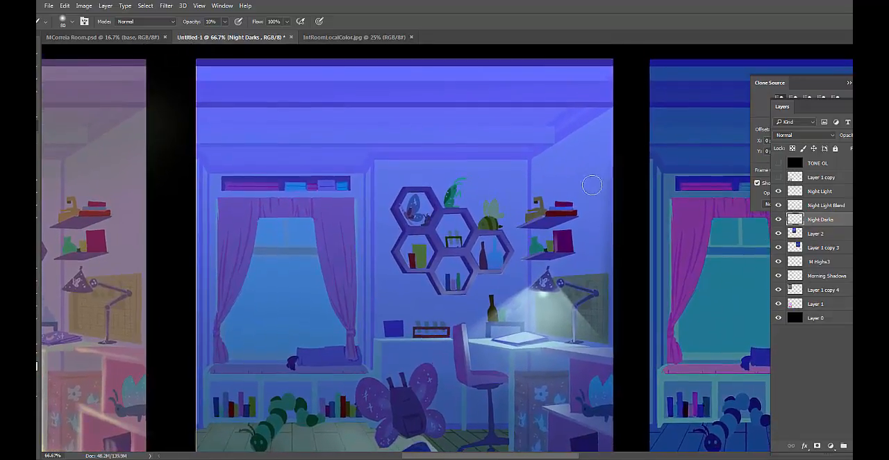
pyautogui.press('m')
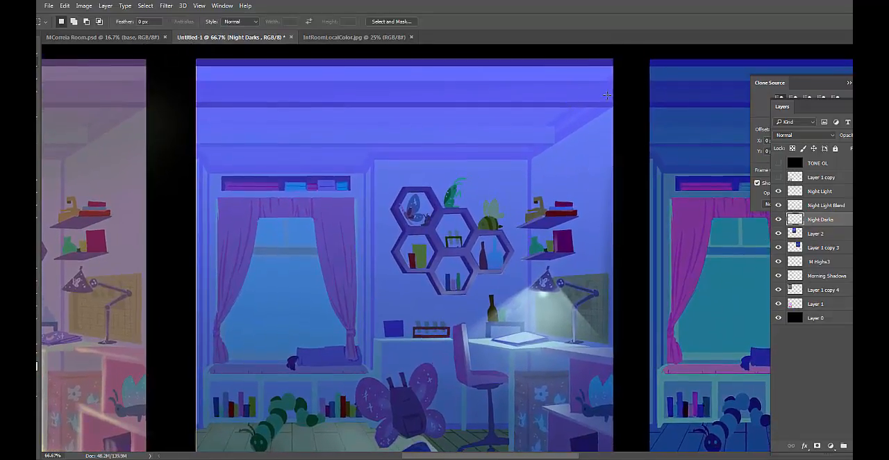
pyautogui.press('b')
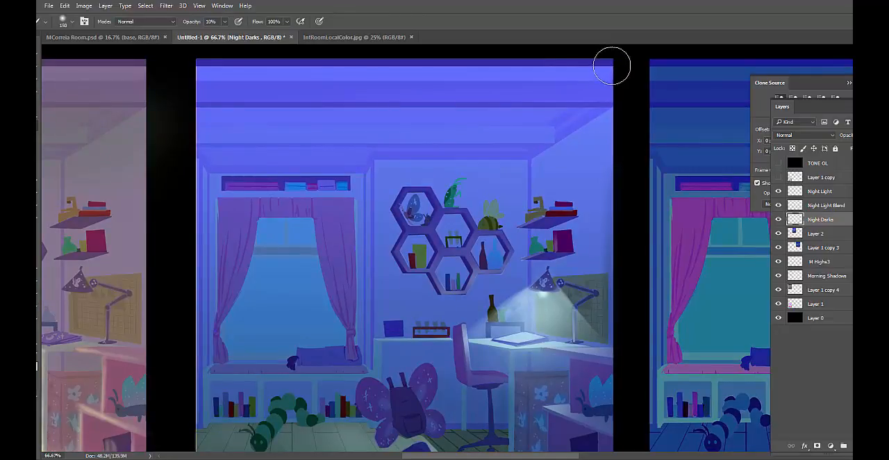
pyautogui.moveTo(612, 66); pyautogui.dragTo(203, 72)
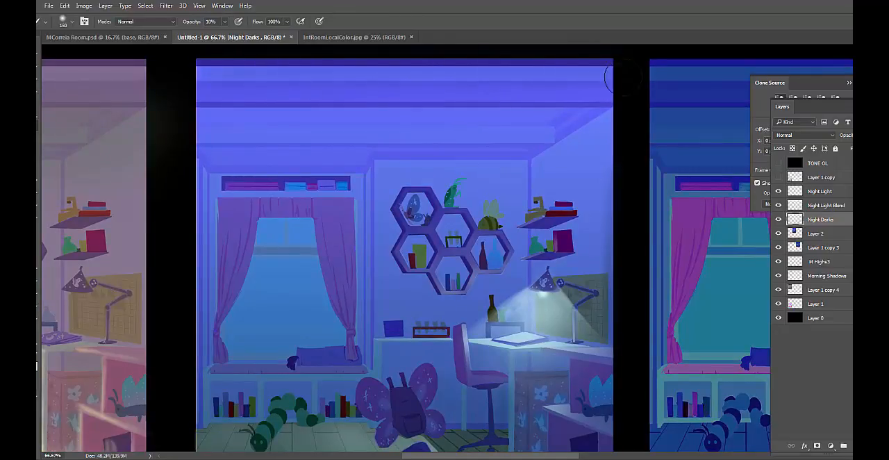
pyautogui.moveTo(622, 80)
pyautogui.mouseDown()
pyautogui.moveTo(287, 80)
pyautogui.moveTo(202, 99)
pyautogui.moveTo(628, 98)
pyautogui.moveTo(213, 120)
pyautogui.moveTo(623, 122)
pyautogui.moveTo(233, 136)
pyautogui.moveTo(574, 139)
pyautogui.moveTo(187, 157)
pyautogui.moveTo(610, 154)
pyautogui.moveTo(356, 153)
pyautogui.moveTo(256, 164)
pyautogui.moveTo(565, 137)
pyautogui.moveTo(624, 96)
pyautogui.moveTo(507, 180)
pyautogui.mouseUp()
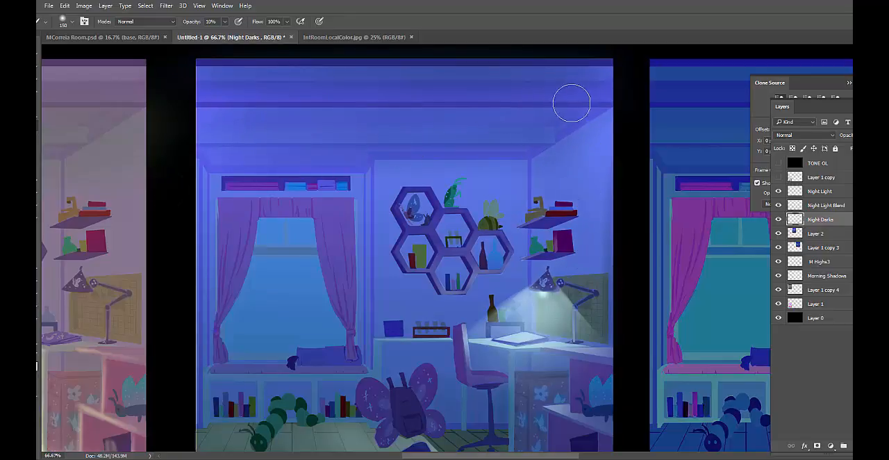
# Deepen the ceiling and the wall above the window with a 300 px brush, then reduce the brush to 80 px for finer shading
pyautogui.press(']')
pyautogui.press(']')
pyautogui.press(']')
pyautogui.press(']')
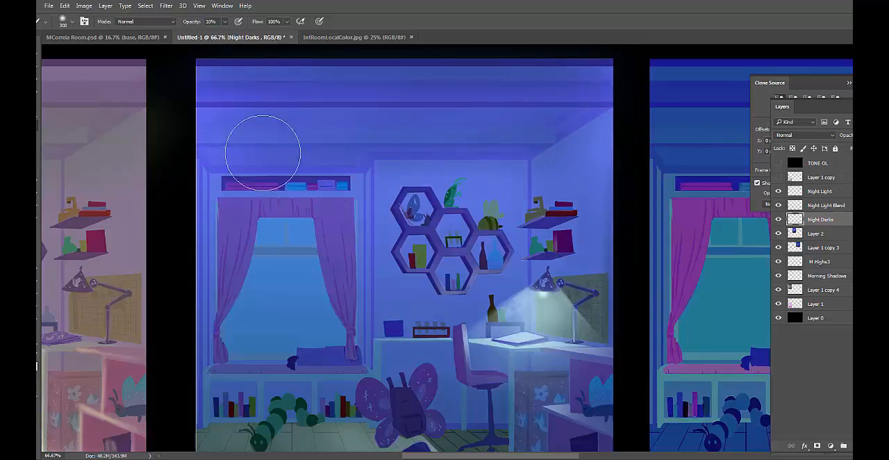
pyautogui.press('[')
pyautogui.press('[')
pyautogui.press('[')
pyautogui.press('[')
pyautogui.press('[')
pyautogui.press('[')
pyautogui.press('[')
pyautogui.press('[')
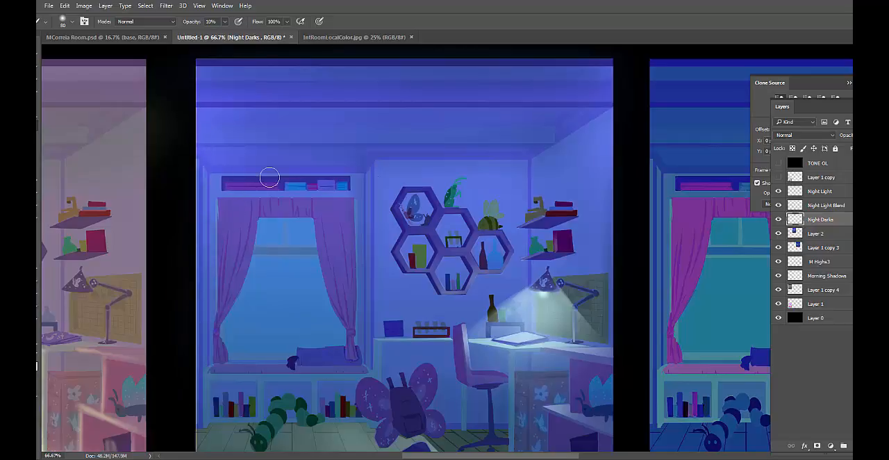
# Shade the low bookcase, caterpillar and nearby floor with a brush up to 150 px, and compare with the Night Darks layer hidden
pyautogui.moveTo(483, 241); pyautogui.dragTo(526, 151)
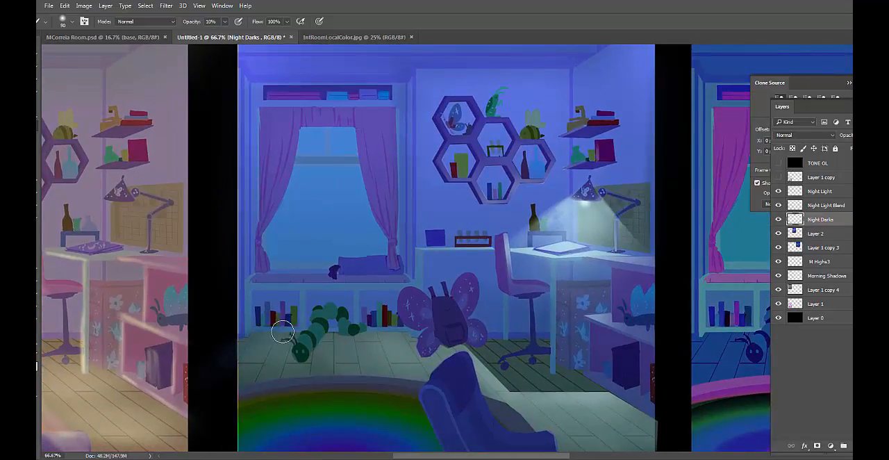
pyautogui.press(']')
pyautogui.press(']')
pyautogui.press(']')
pyautogui.press(']')
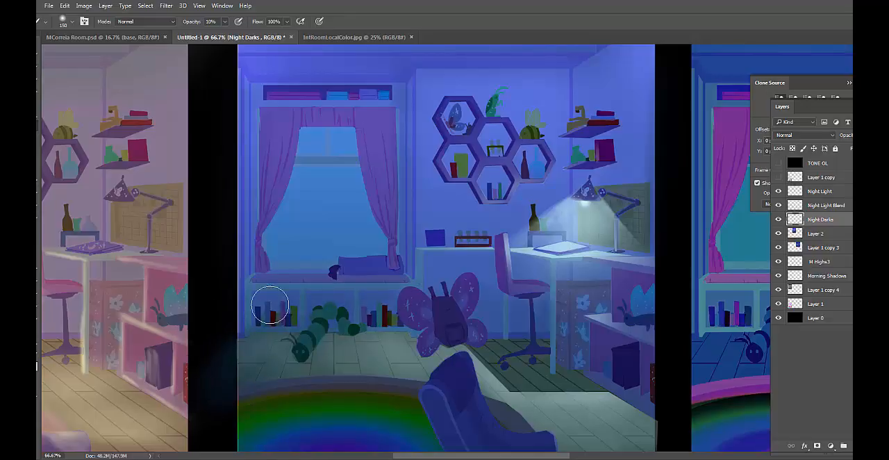
pyautogui.click(778, 221)
pyautogui.click(779, 221)
pyautogui.click(779, 221)
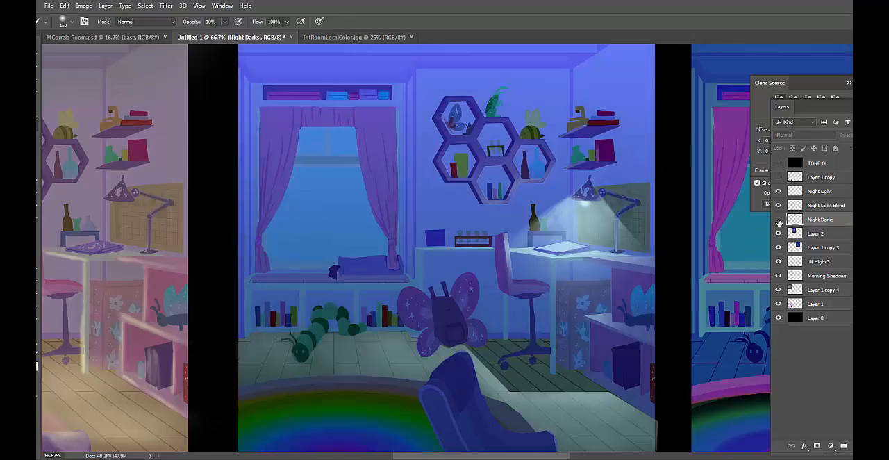
pyautogui.click(779, 221)
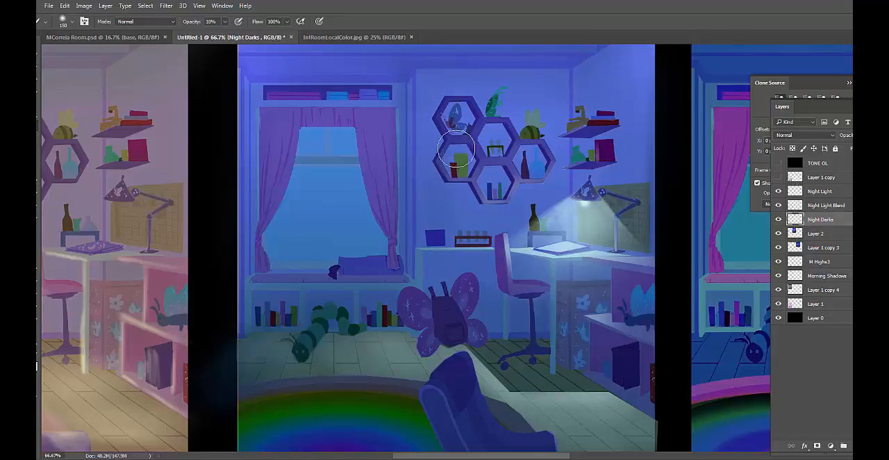
# Reduce the brush to 45 px and paint soft shadows around and inside the hexagonal wall shelves
pyautogui.press('[')
pyautogui.press('[')
pyautogui.press('[')
pyautogui.press('[')
pyautogui.press('[')
pyautogui.press('[')
pyautogui.press('[')
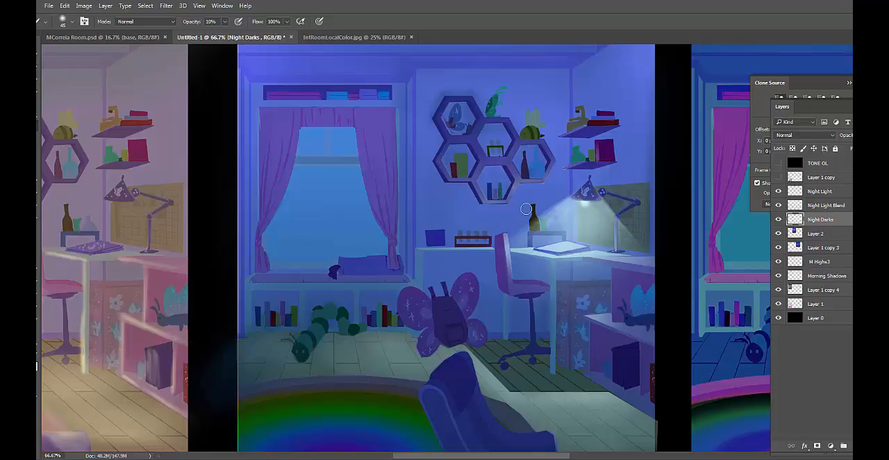
# Enlarge the Eraser to lighten excess shadow around the upper hexagonal shelf, and return to the 45 px brush
pyautogui.press('e')
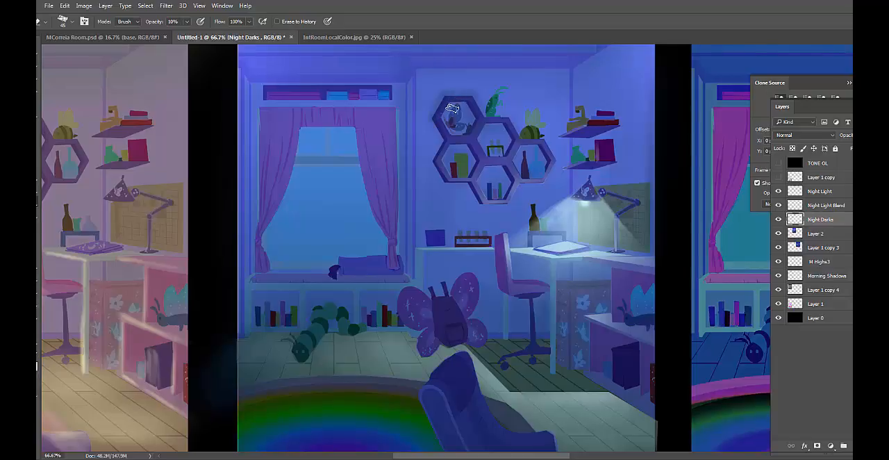
pyautogui.press(']')
pyautogui.press(']')
pyautogui.press(']')
pyautogui.press(']')
pyautogui.press('b')
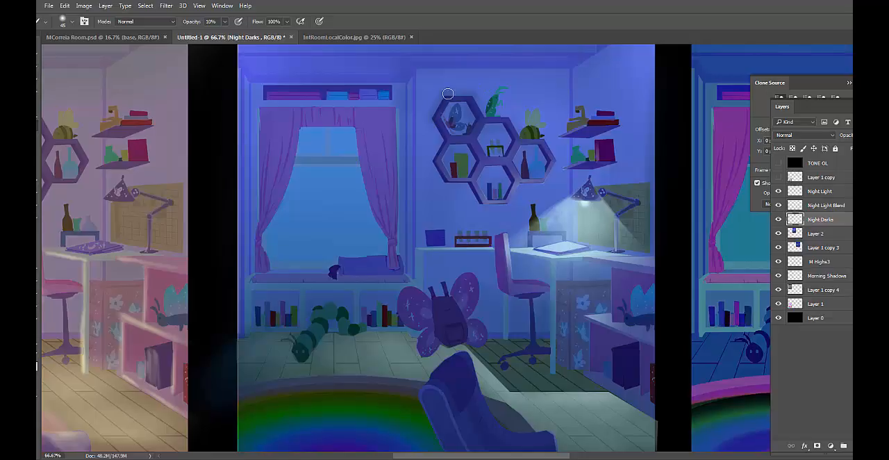
# Set the Eraser to 4% opacity and 40 px to soften the shadow edges around the hexagonal shelves and desk area
pyautogui.press('e')
pyautogui.press('0')
pyautogui.press('4')
pyautogui.press('[')
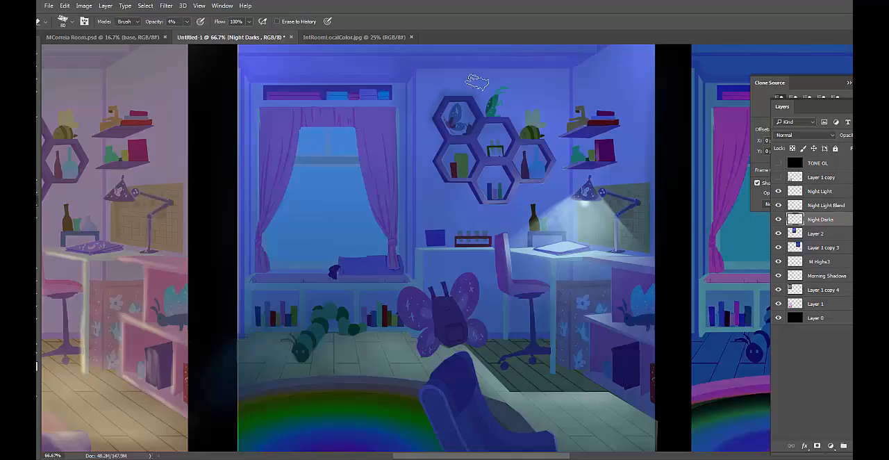
pyautogui.press('[')
pyautogui.press('[')
pyautogui.press('[')
pyautogui.moveTo(561, 347); pyautogui.dragTo(574, 298)
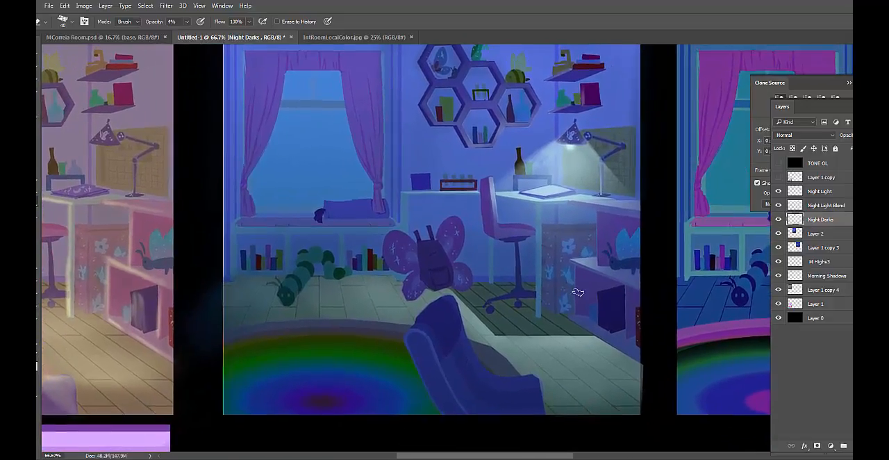
# Shade the bookcase beside the desk with the 45 px brush, and enlarge the brush to 80 px for broader shadows
pyautogui.press('b')
pyautogui.moveTo(629, 295); pyautogui.dragTo(607, 334)
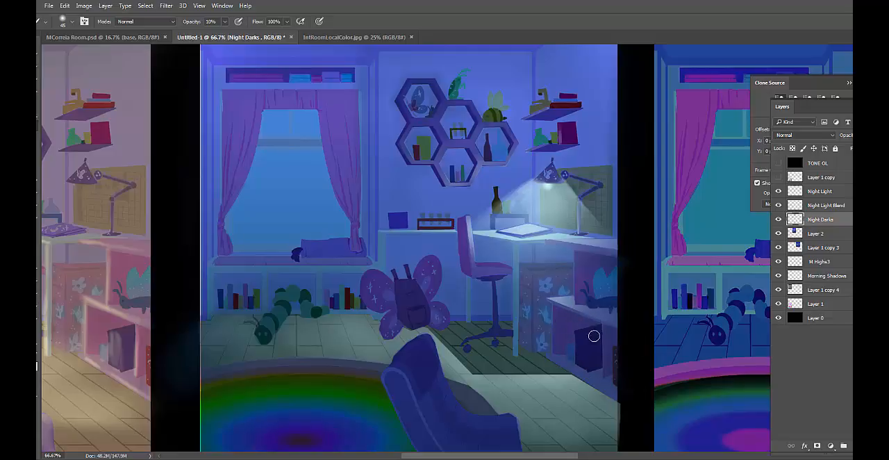
pyautogui.moveTo(568, 338); pyautogui.dragTo(620, 261)
pyautogui.press(']')
pyautogui.press(']')
pyautogui.press(']')
pyautogui.press(']')
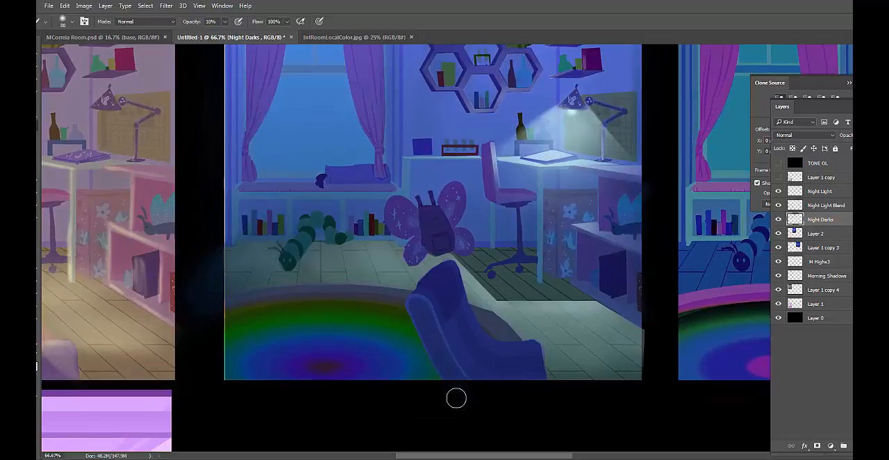
pyautogui.moveTo(546, 331); pyautogui.dragTo(533, 404)
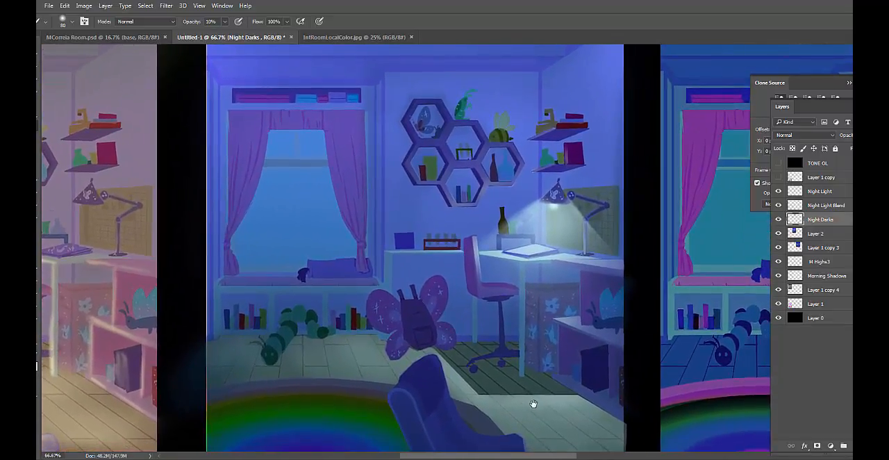
# Add a new layer above Night Light Blend and set the foreground color to coral red #dc6162
pyautogui.click(834, 205)
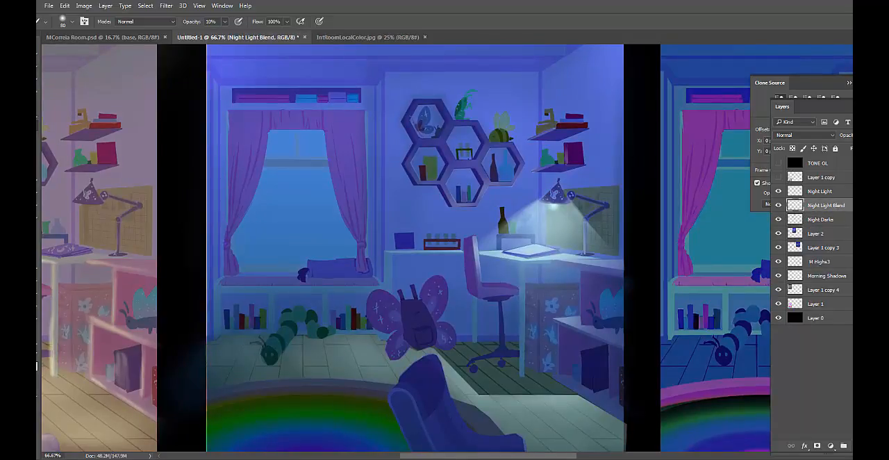
pyautogui.click(857, 445)
pyautogui.click(30, 361)
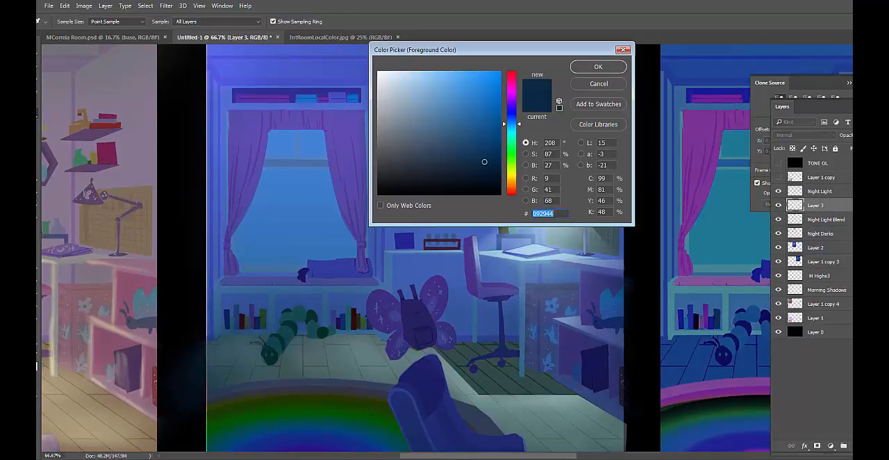
pyautogui.click(512, 73)
pyautogui.click(446, 88)
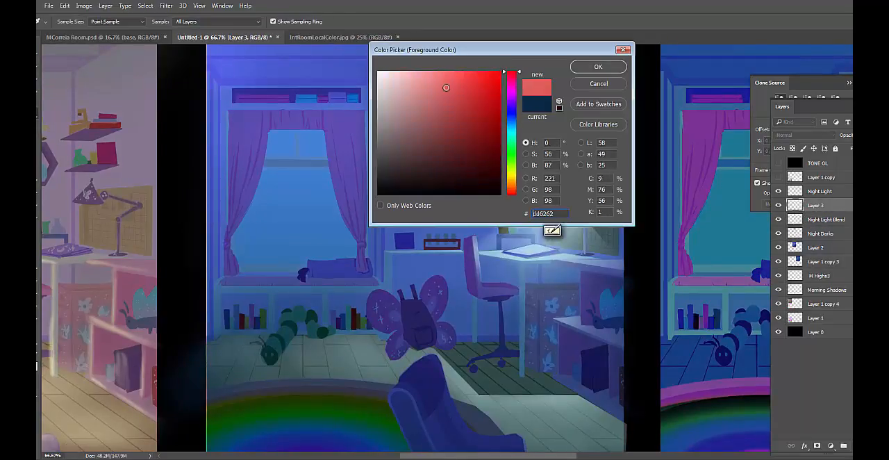
pyautogui.click(598, 68)
# With the 15 px drawing brush, sketch arrows showing lamp light reaching the desk and floor and bouncing up to the hexagonal shelves
pyautogui.press('b')
pyautogui.rightClick(498, 216)
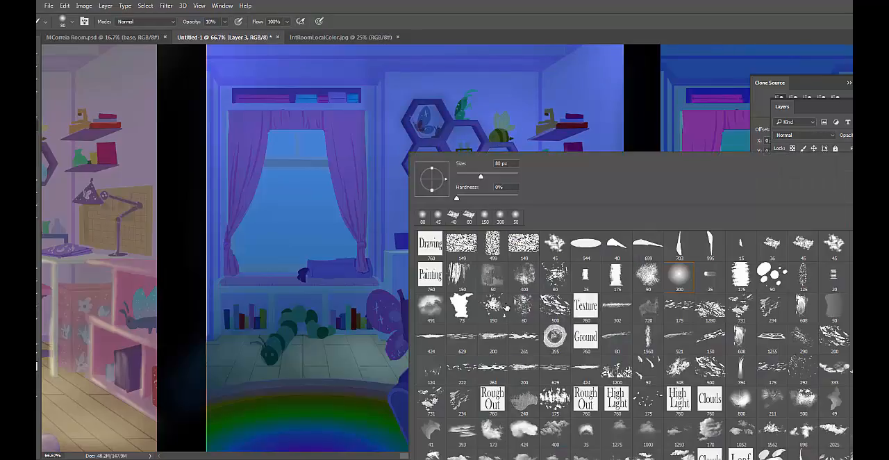
pyautogui.click(739, 244)
pyautogui.press('Return')
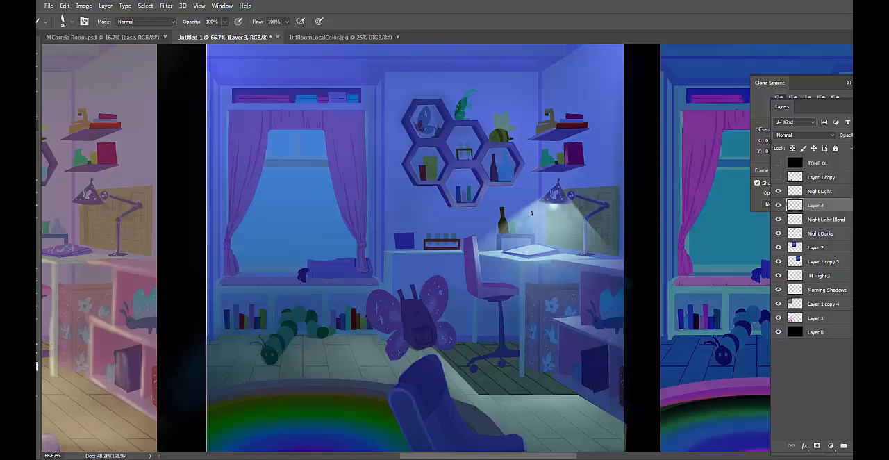
pyautogui.moveTo(532, 213); pyautogui.dragTo(492, 254)
pyautogui.moveTo(467, 221); pyautogui.dragTo(468, 207)
pyautogui.moveTo(554, 208); pyautogui.dragTo(502, 403)
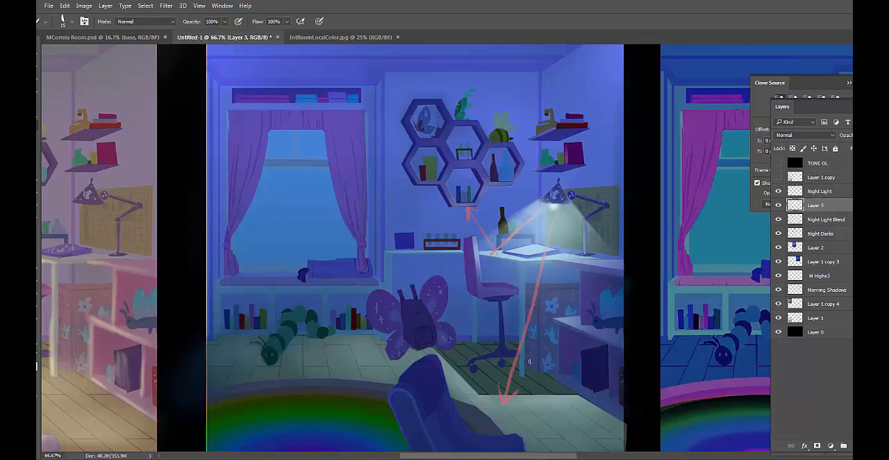
pyautogui.moveTo(597, 246); pyautogui.dragTo(602, 260)
pyautogui.moveTo(566, 255); pyautogui.dragTo(576, 257)
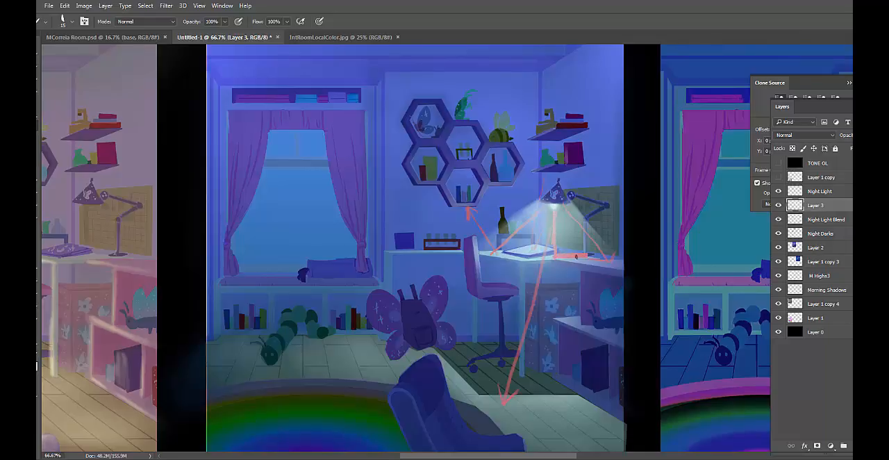
# Mark the lit spots on the wall shelves, draw light rays to the butterfly backpack and outline its lit edges in coral
pyautogui.click(558, 167)
pyautogui.moveTo(557, 130); pyautogui.dragTo(556, 130)
pyautogui.moveTo(548, 200)
pyautogui.mouseDown()
pyautogui.moveTo(405, 287)
pyautogui.moveTo(402, 296)
pyautogui.moveTo(423, 290)
pyautogui.moveTo(414, 304)
pyautogui.moveTo(431, 327)
pyautogui.mouseUp()
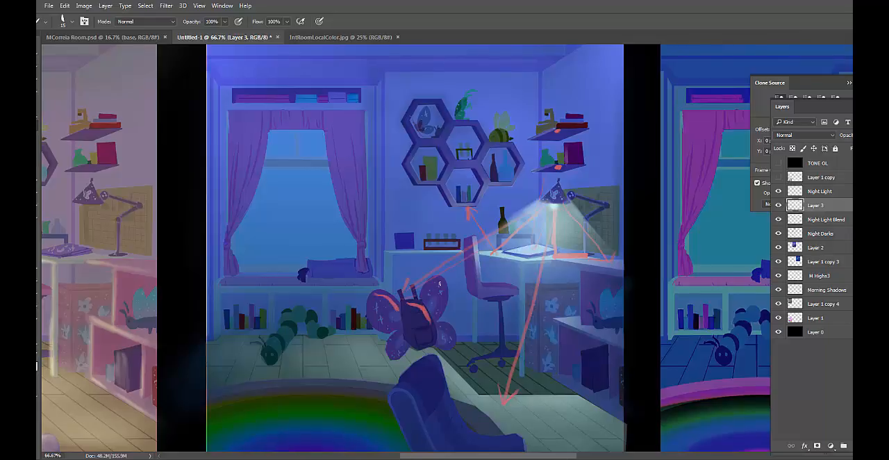
pyautogui.moveTo(434, 278)
pyautogui.mouseDown()
pyautogui.moveTo(447, 295)
pyautogui.moveTo(444, 311)
pyautogui.mouseUp()
# Mark the lamp-lit edges and folds of the curtain nearest the desk and the end of the window seat cushion
pyautogui.moveTo(365, 262); pyautogui.dragTo(374, 285)
pyautogui.moveTo(365, 219); pyautogui.dragTo(366, 242)
pyautogui.moveTo(361, 162); pyautogui.dragTo(366, 189)
pyautogui.moveTo(341, 127); pyautogui.dragTo(353, 193)
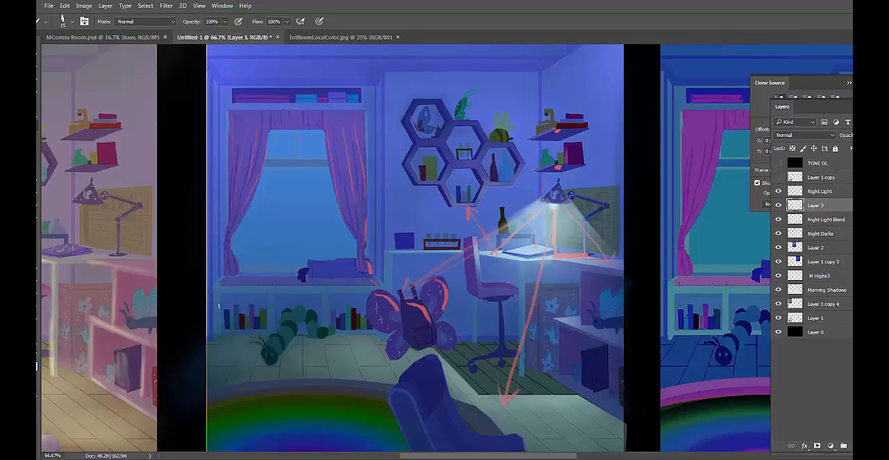
# Select the upper and lower window panes along the curtain and cushion edges with the Lasso
pyautogui.press('l')
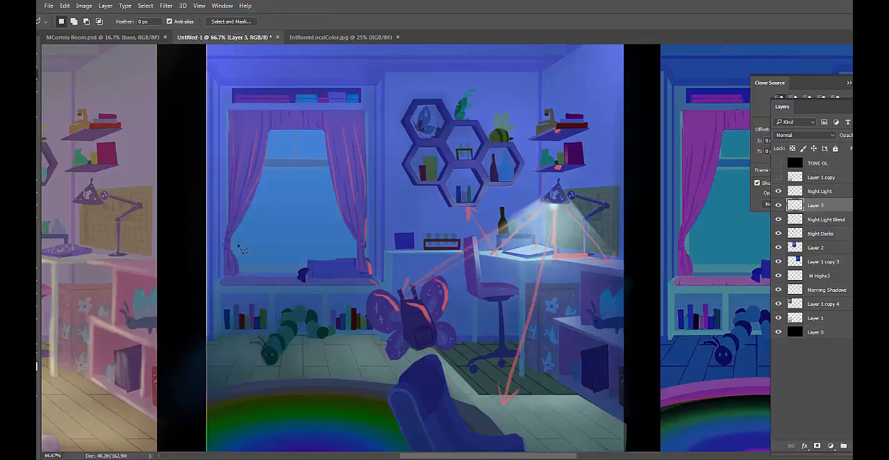
pyautogui.moveTo(271, 132)
pyautogui.mouseDown()
pyautogui.moveTo(323, 132)
pyautogui.moveTo(328, 161)
pyautogui.moveTo(263, 163)
pyautogui.moveTo(269, 132)
pyautogui.mouseUp()
pyautogui.press('shift')
pyautogui.moveTo(265, 166)
pyautogui.mouseDown()
pyautogui.moveTo(330, 167)
pyautogui.moveTo(338, 212)
pyautogui.moveTo(350, 226)
pyautogui.moveTo(343, 202)
pyautogui.moveTo(364, 262)
pyautogui.moveTo(241, 271)
pyautogui.moveTo(235, 238)
pyautogui.moveTo(268, 168)
pyautogui.mouseUp()
pyautogui.press('b')
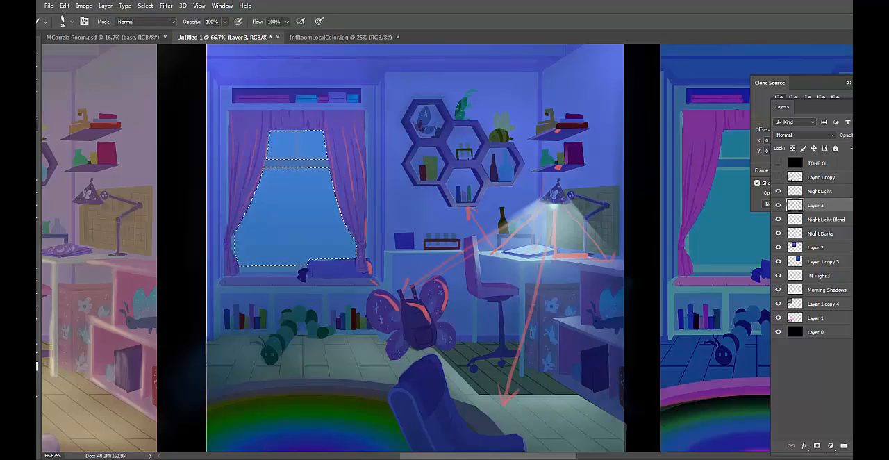
# Create a new layer named nihjy and place it between Night Light Blend and Night Darks
pyautogui.click(844, 445)
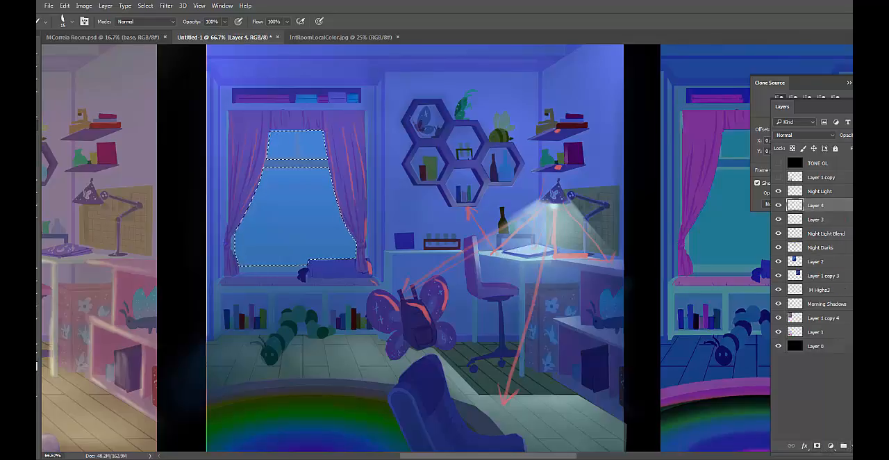
pyautogui.doubleClick(816, 206)
pyautogui.write('nighy')
pyautogui.press('Return')
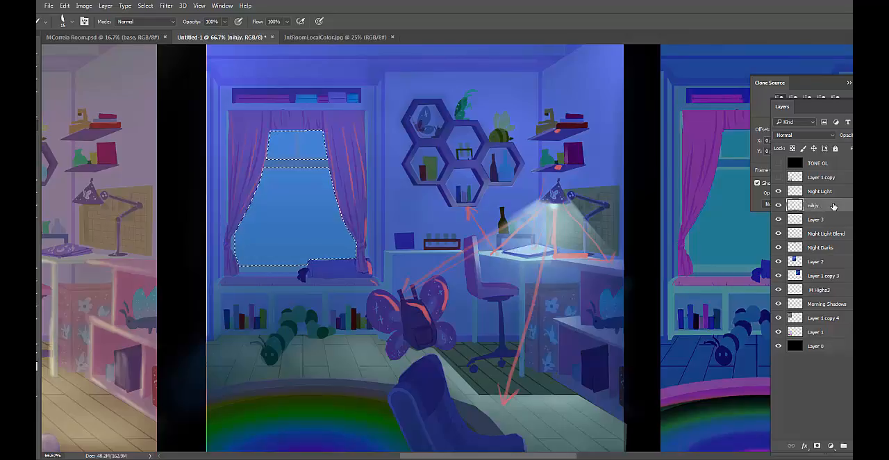
pyautogui.moveTo(833, 206); pyautogui.dragTo(833, 233)
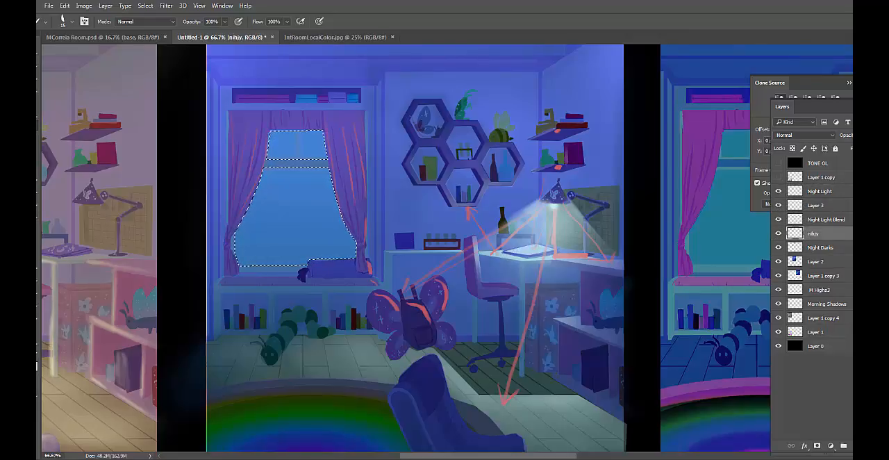
# Fill the selected window panes with deep blue #1a1a96 at 100% opacity in Normal mode
pyautogui.click(29, 360)
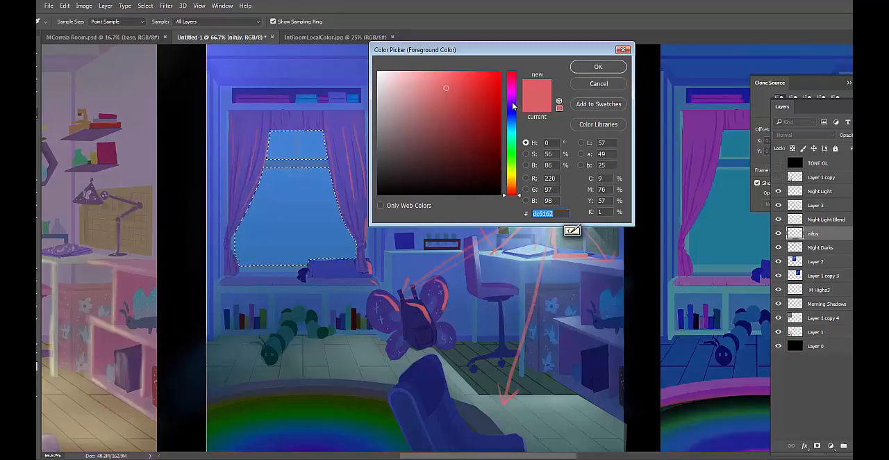
pyautogui.moveTo(513, 106); pyautogui.dragTo(478, 123)
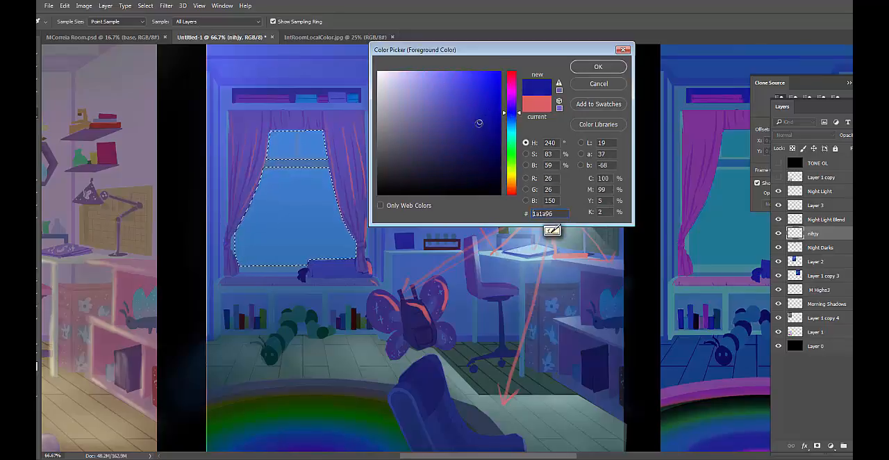
pyautogui.click(598, 66)
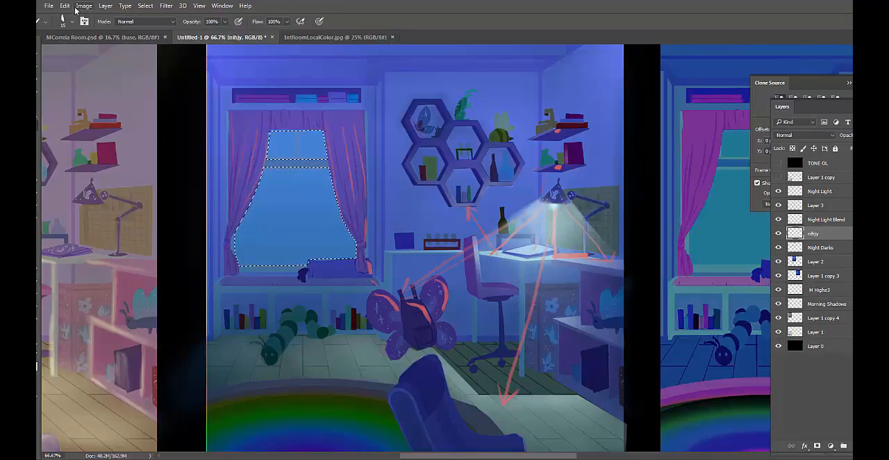
pyautogui.click(64, 6)
pyautogui.click(104, 155)
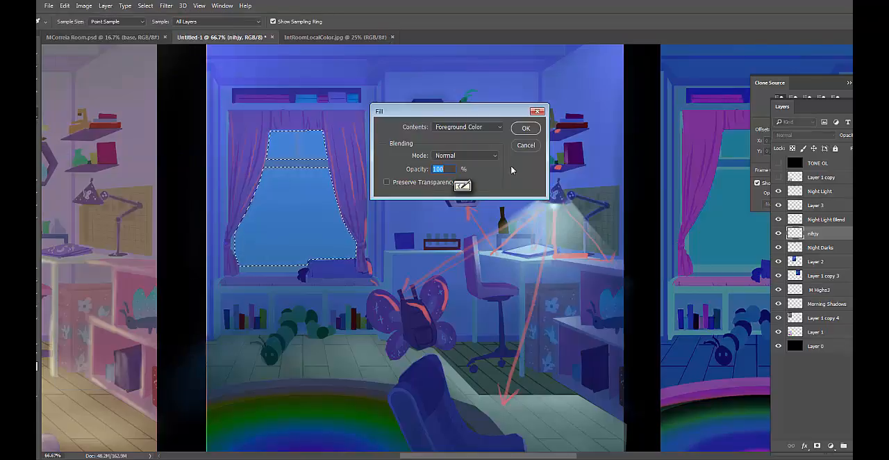
pyautogui.click(528, 129)
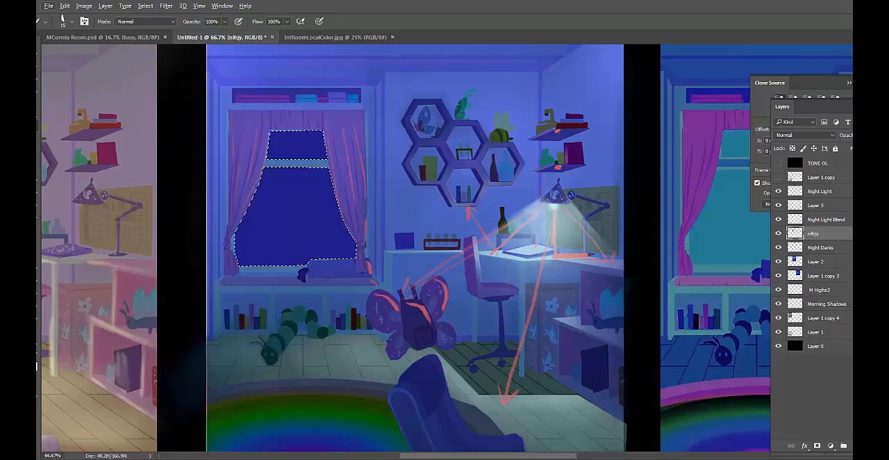
# Darken the window fill with Levels, using midtones 0.72 and output white 189, and slightly raise the output black
pyautogui.hotkey('ctrl', 'l')
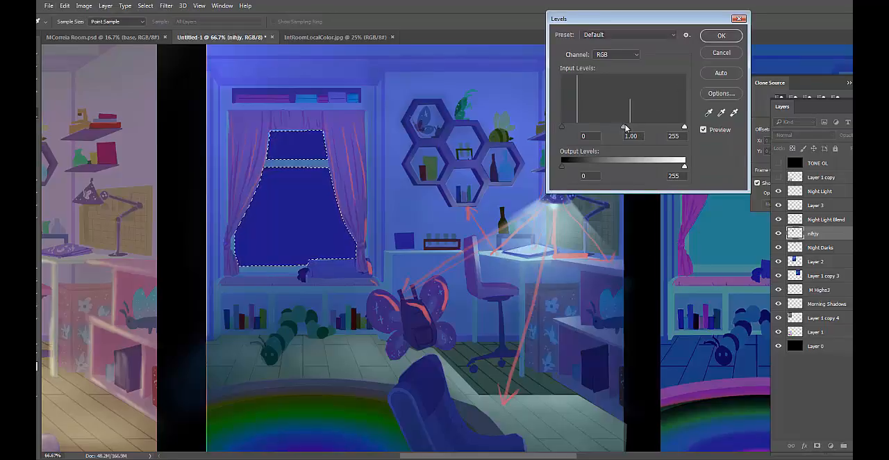
pyautogui.moveTo(627, 127); pyautogui.dragTo(636, 127)
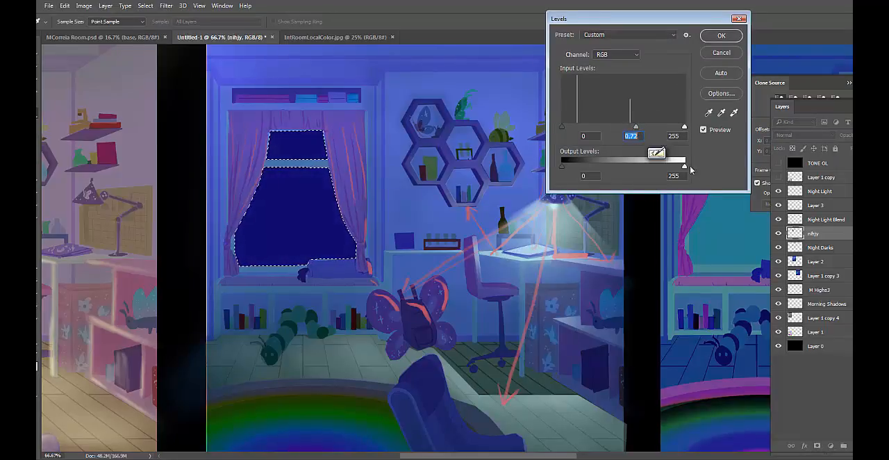
pyautogui.moveTo(685, 167); pyautogui.dragTo(653, 169)
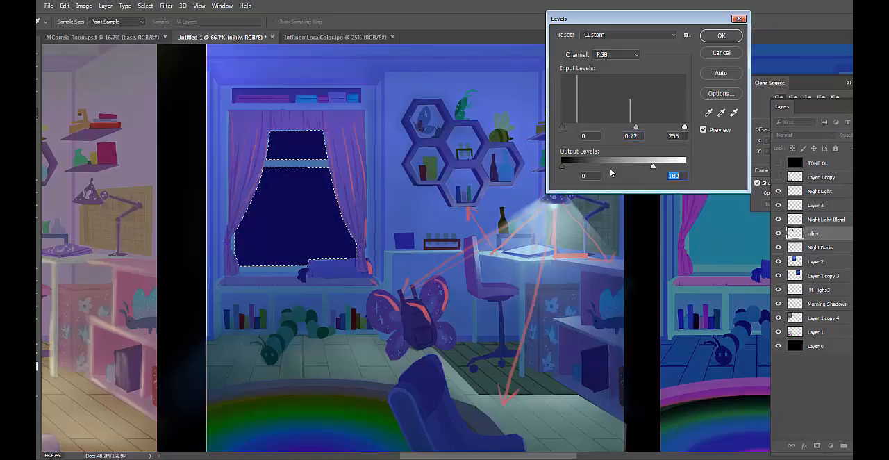
pyautogui.moveTo(562, 167); pyautogui.dragTo(564, 165)
pyautogui.click(721, 38)
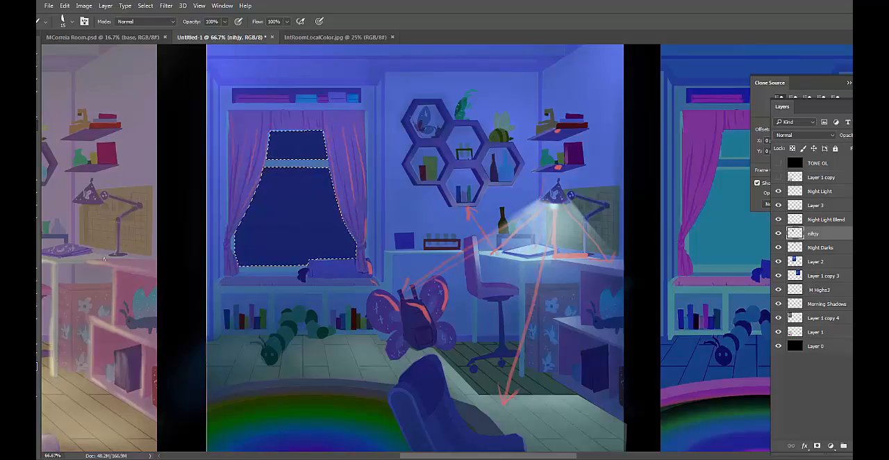
# Paint a faint pale yellow glow across the lower night sky in the window using a soft 200 px brush at 4% opacity
pyautogui.click(34, 362)
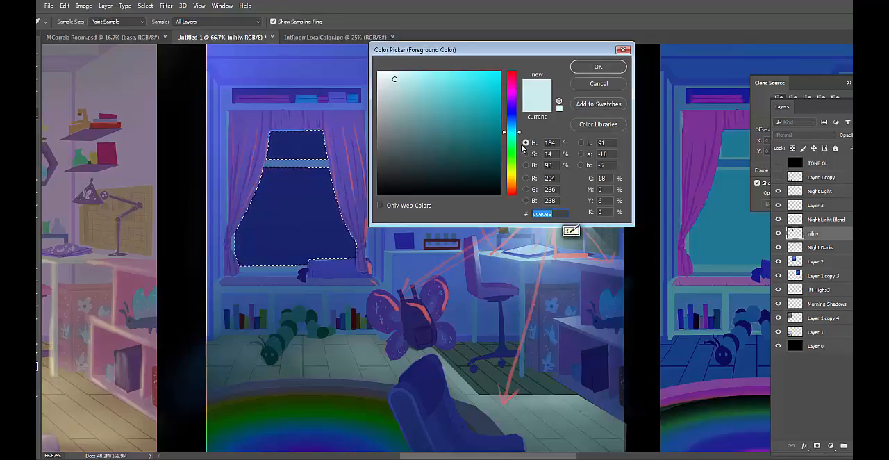
pyautogui.click(512, 172)
pyautogui.click(412, 78)
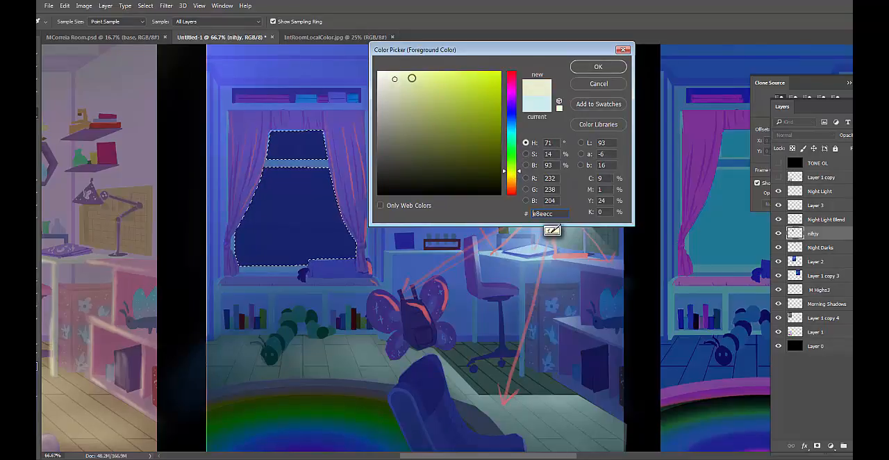
pyautogui.press('Return')
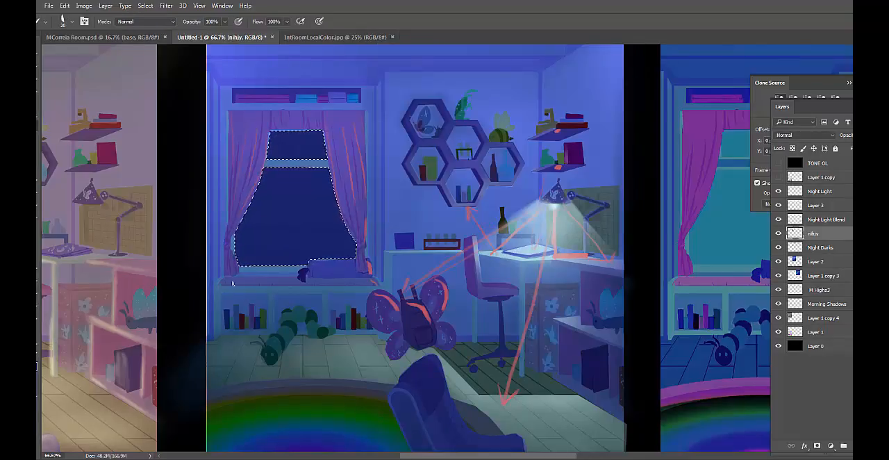
pyautogui.rightClick(240, 269)
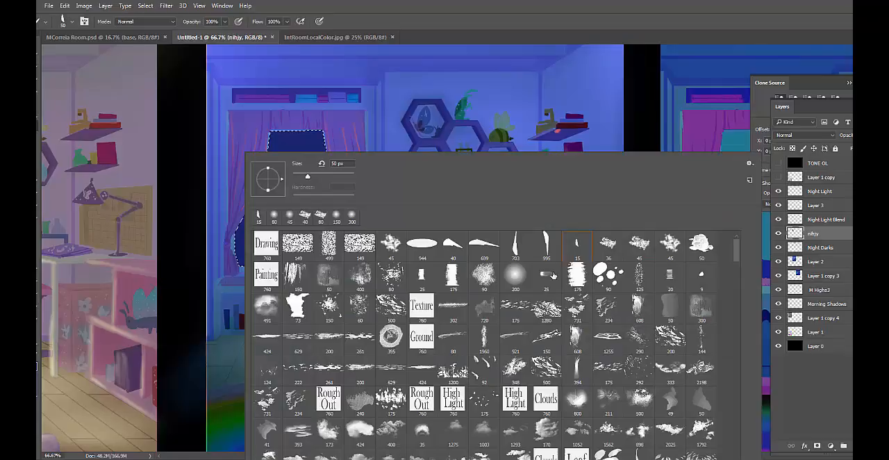
pyautogui.click(514, 277)
pyautogui.click(604, 34)
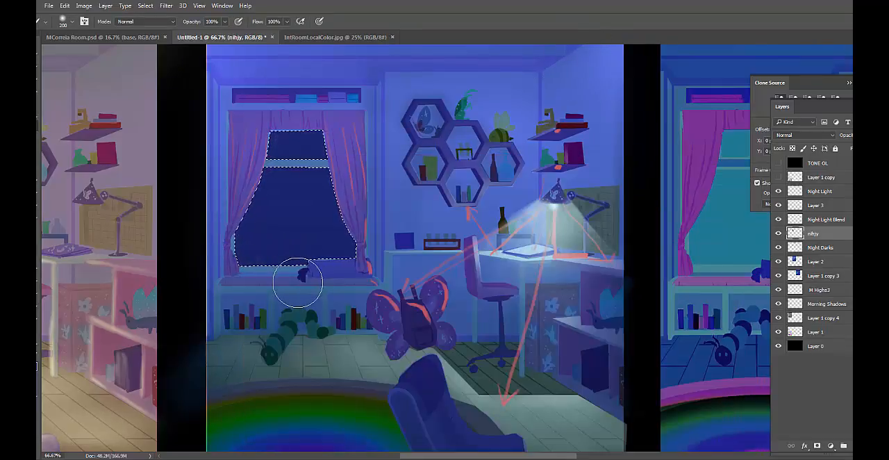
pyautogui.press('0')
pyautogui.press('4')
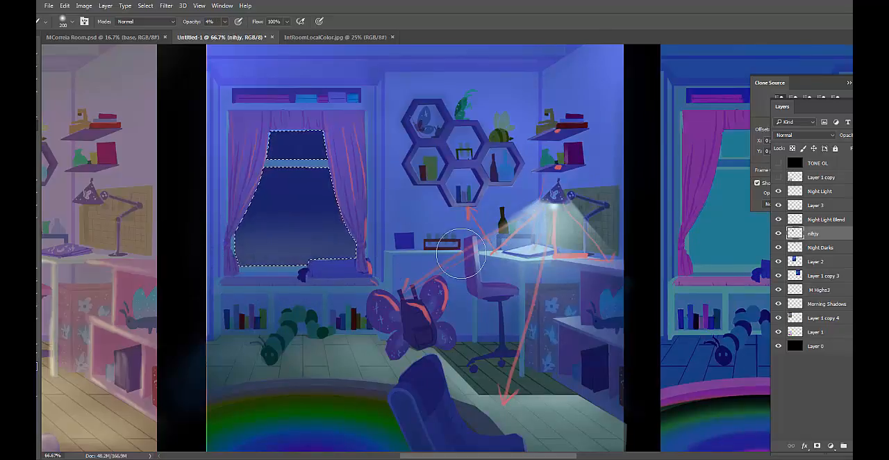
# Choose the 360 px scattered-dots brush and set the foreground colour to near-white #f9f9f9
pyautogui.rightClick(309, 198)
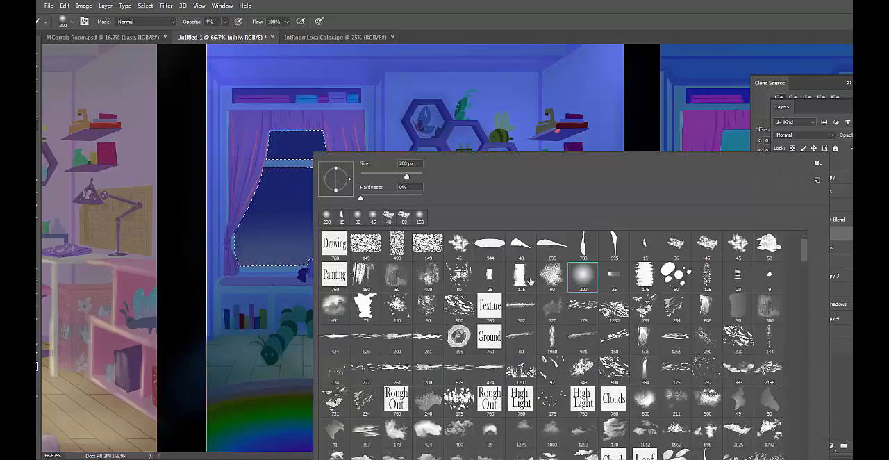
pyautogui.scroll(-8, 710, 425)
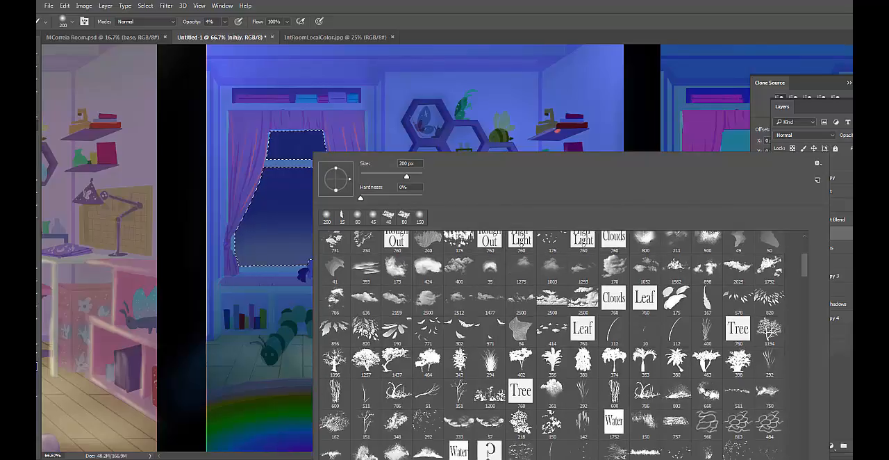
pyautogui.click(583, 361)
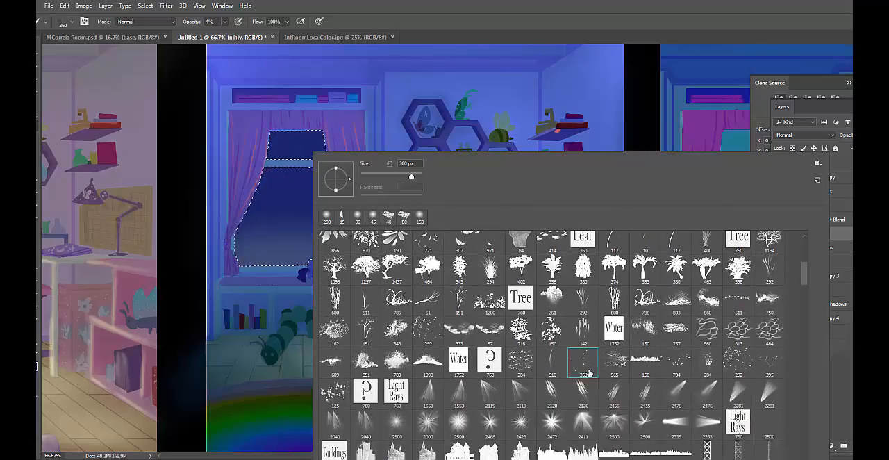
pyautogui.click(566, 16)
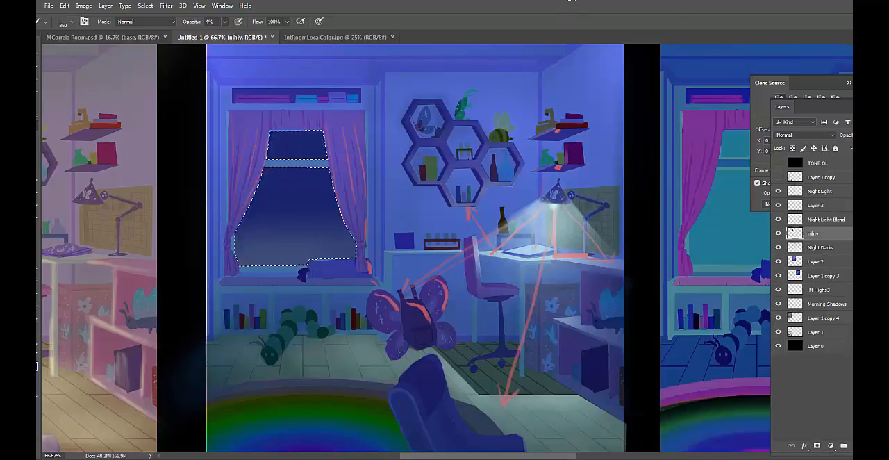
pyautogui.click(32, 361)
pyautogui.click(384, 77)
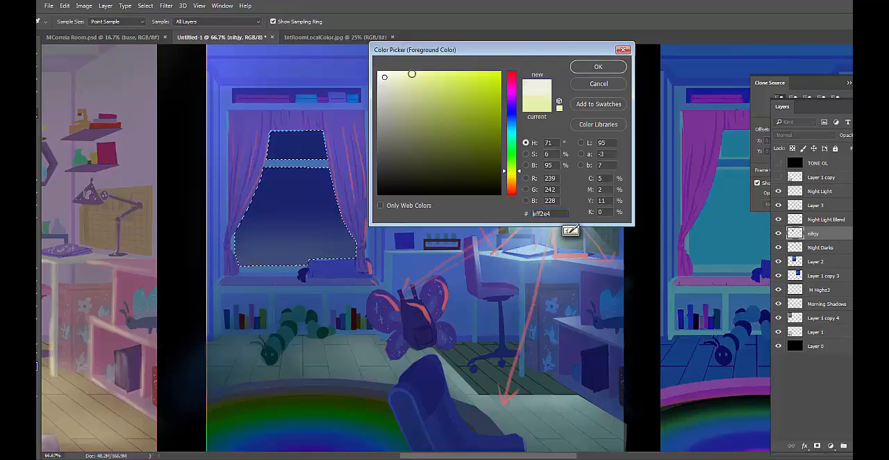
pyautogui.moveTo(384, 73); pyautogui.dragTo(373, 73)
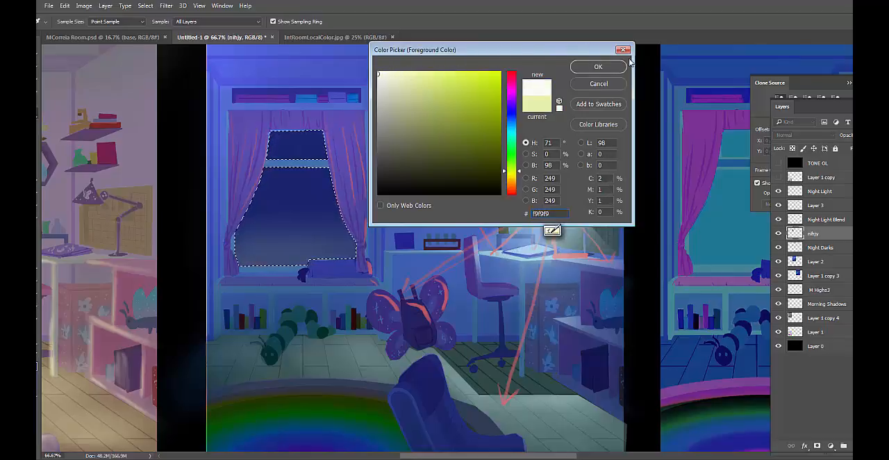
pyautogui.click(598, 67)
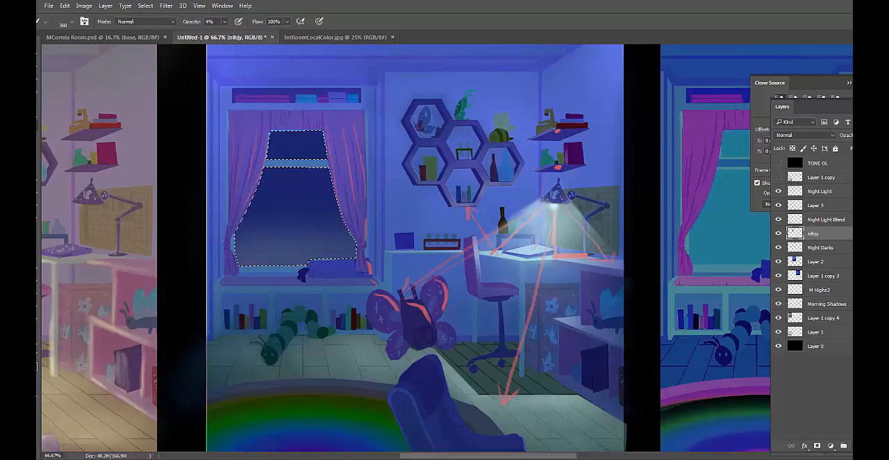
# Add a new layer above nihjy, paint scattered white stars in the upper window sky at 100% opacity, and clear the selection
pyautogui.hotkey('ctrl', 'shift', 'alt', 'n')
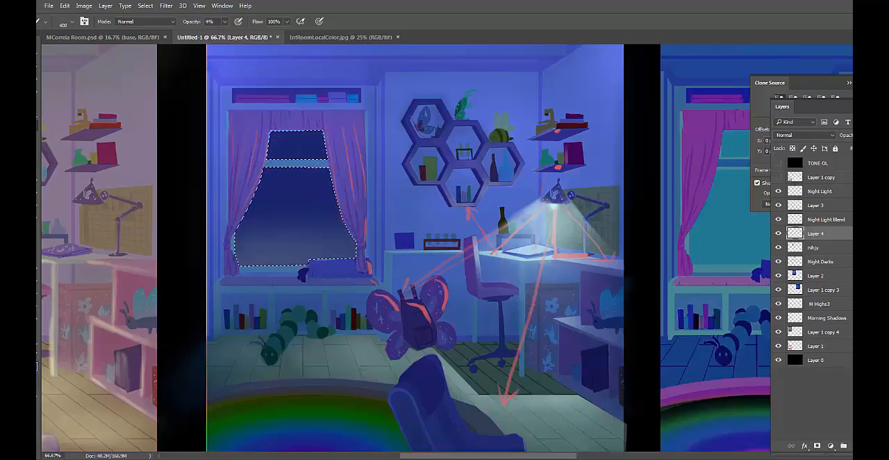
pyautogui.press(']')
pyautogui.press(']')
pyautogui.press(']')
pyautogui.press(']')
pyautogui.press(']')
pyautogui.press(']')
pyautogui.press(']')
pyautogui.press(']')
pyautogui.press(']')
pyautogui.press(']')
pyautogui.press(']')
pyautogui.press('[')
pyautogui.press('[')
pyautogui.press('[')
pyautogui.press('[')
pyautogui.press('[')
pyautogui.press('[')
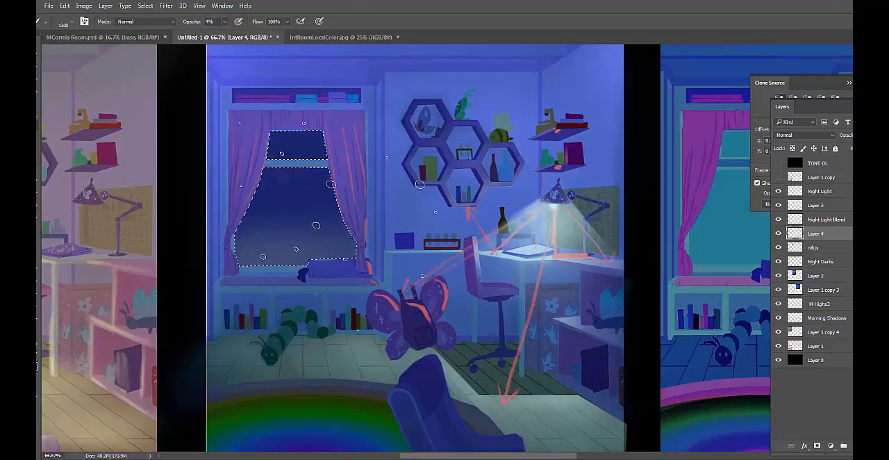
pyautogui.press('0')
pyautogui.press('[')
pyautogui.press('[')
pyautogui.press('[')
pyautogui.press('[')
pyautogui.press('[')
pyautogui.press('[')
pyautogui.press('[')
pyautogui.press('[')
pyautogui.press('[')
pyautogui.press('[')
pyautogui.press('[')
pyautogui.press('[')
pyautogui.press('[')
pyautogui.press('[')
pyautogui.press('[')
pyautogui.press('[')
pyautogui.press('[')
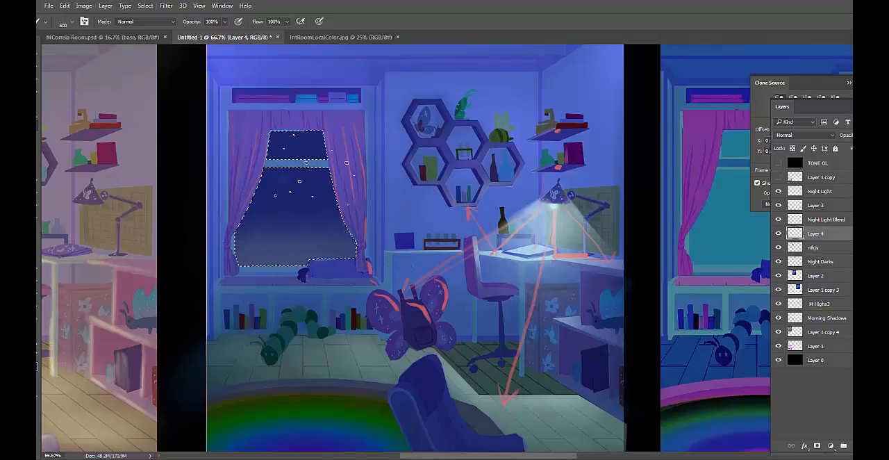
pyautogui.press(']')
pyautogui.press(']')
pyautogui.press(']')
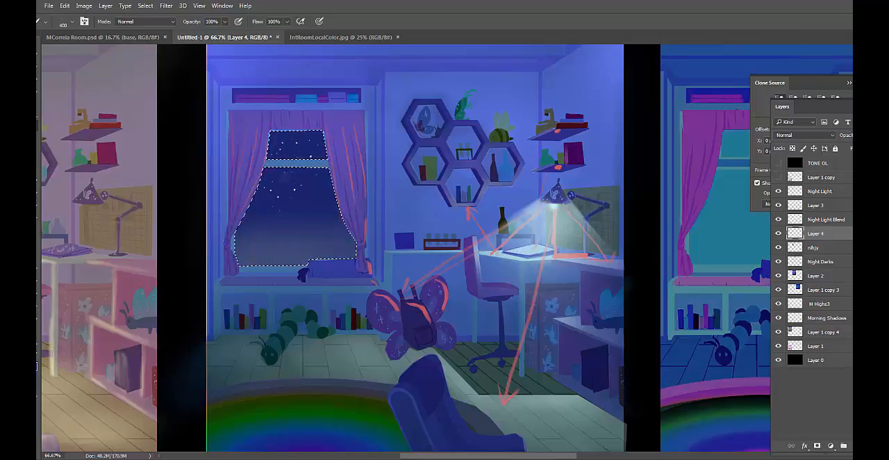
pyautogui.hotkey('ctrl', 'd')
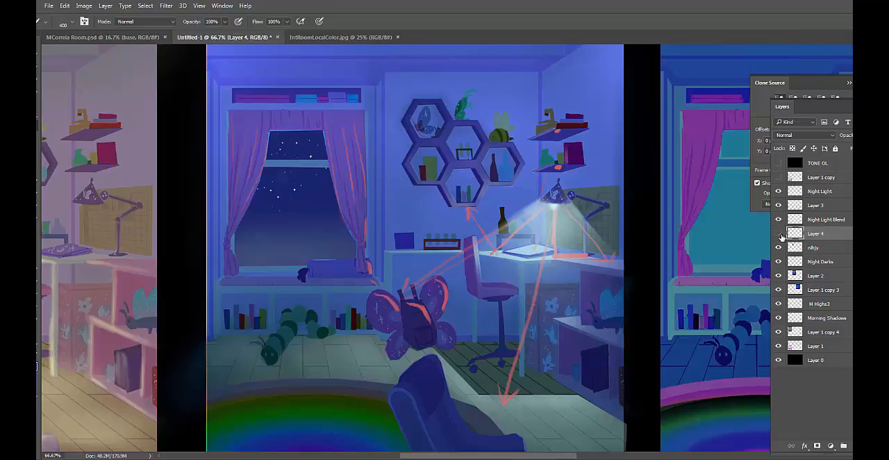
# Merge the stars layer, nihjy and Night Darks into a single layer, Layer 4
pyautogui.moveTo(823, 233); pyautogui.dragTo(828, 249)
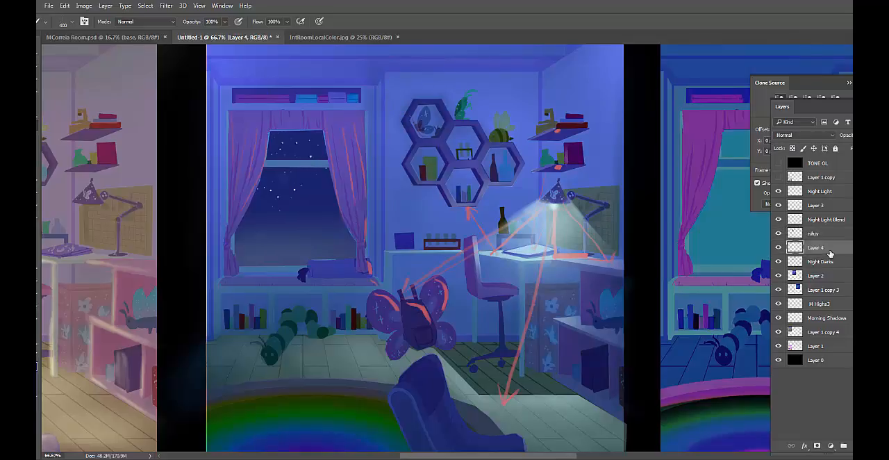
pyautogui.click(778, 234)
pyautogui.click(779, 234)
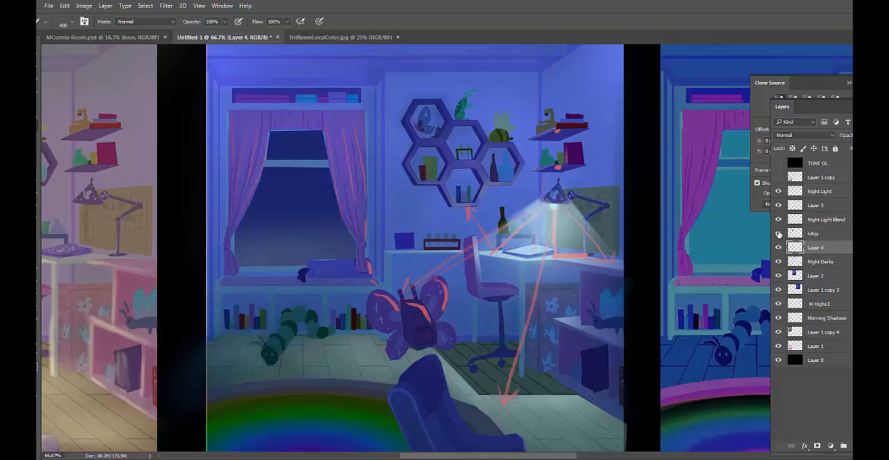
pyautogui.hotkey('ctrl', 'z')
pyautogui.click(821, 249)
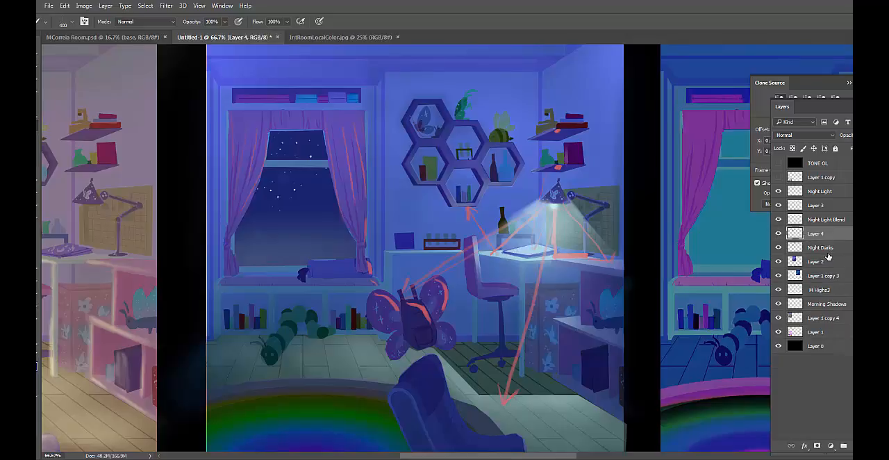
pyautogui.press('Delete')
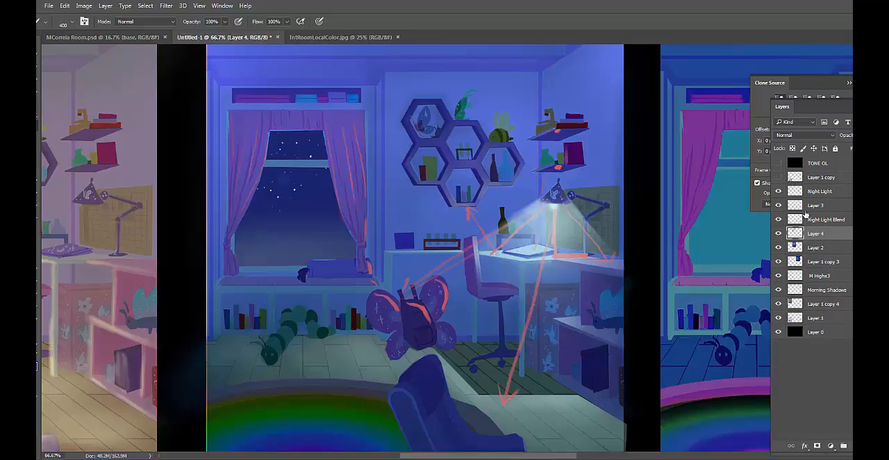
# Compare the night study with Night Light Blend and the Layer 3 direction arrows shown and hidden
pyautogui.click(779, 221)
pyautogui.click(779, 221)
pyautogui.click(778, 206)
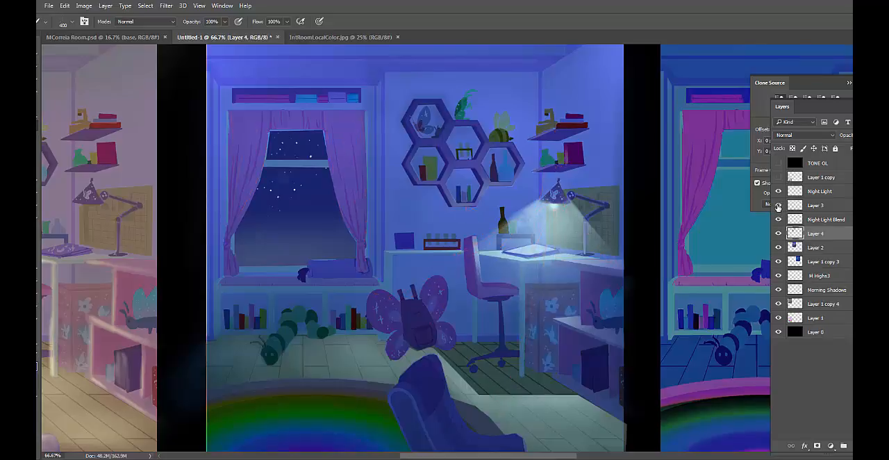
pyautogui.click(778, 205)
pyautogui.click(778, 206)
pyautogui.hotkey('ctrl', '-')
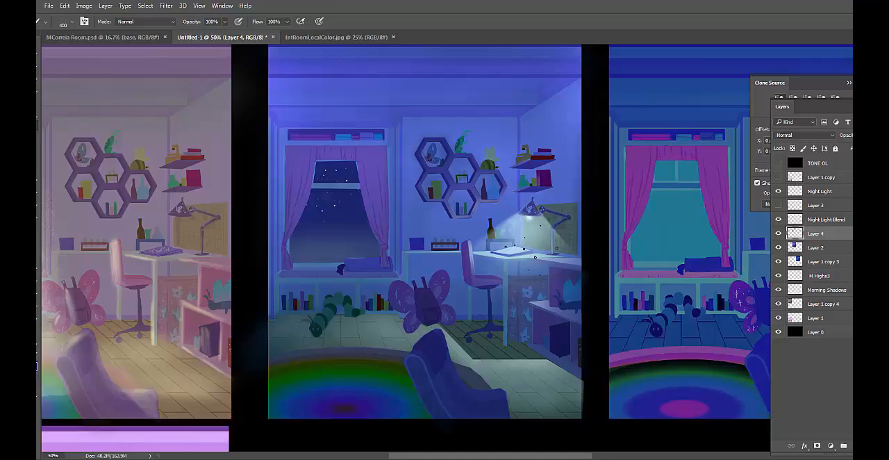
pyautogui.moveTo(570, 181); pyautogui.dragTo(564, 195)
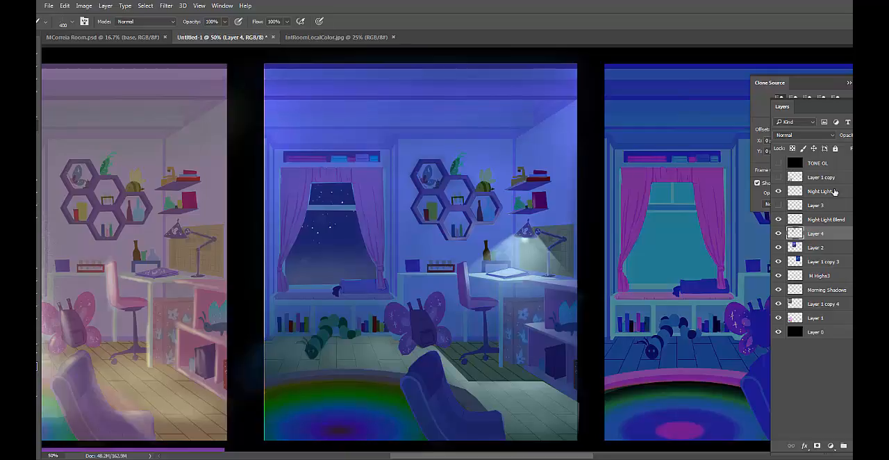
# Show Layer 3, make Night Light the active layer, and set up a 15 px brush with a bright red foreground colour
pyautogui.click(819, 194)
pyautogui.click(779, 205)
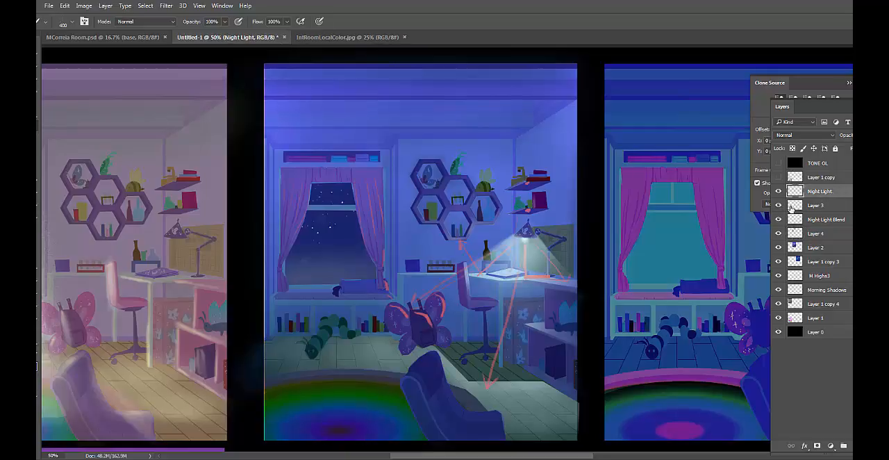
pyautogui.click(29, 361)
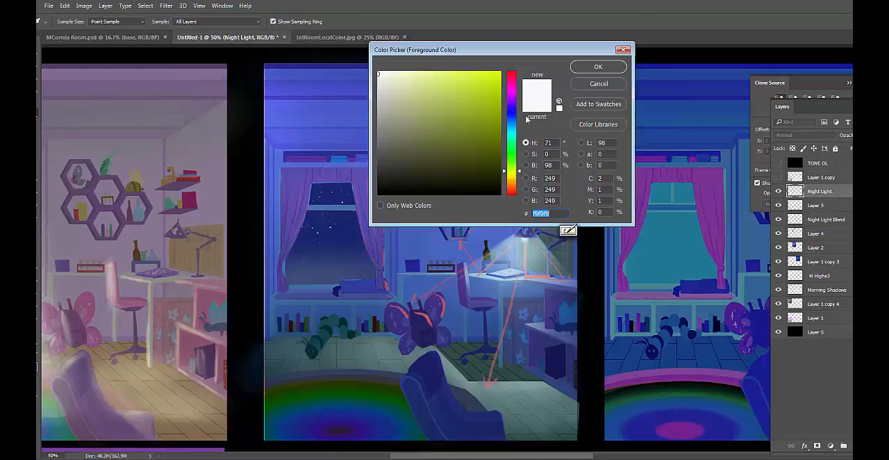
pyautogui.click(511, 78)
pyautogui.moveTo(490, 83)
pyautogui.mouseDown()
pyautogui.moveTo(474, 100)
pyautogui.moveTo(513, 84)
pyautogui.moveTo(513, 73)
pyautogui.mouseUp()
pyautogui.click(597, 66)
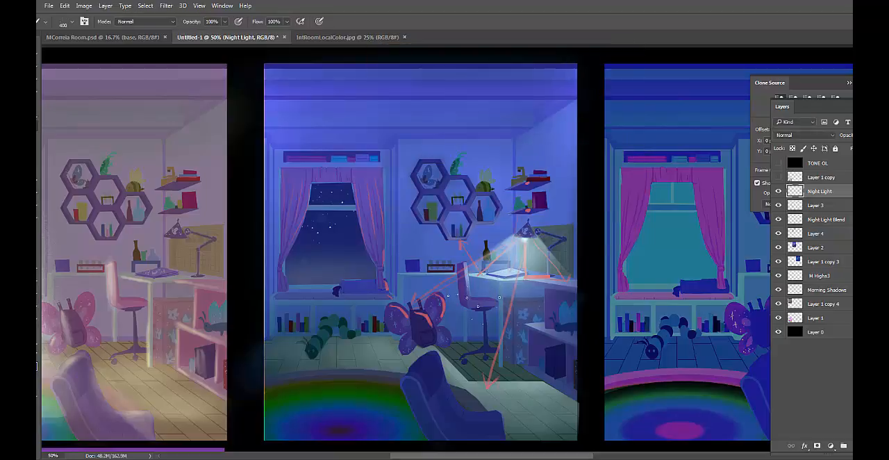
pyautogui.rightClick(446, 290)
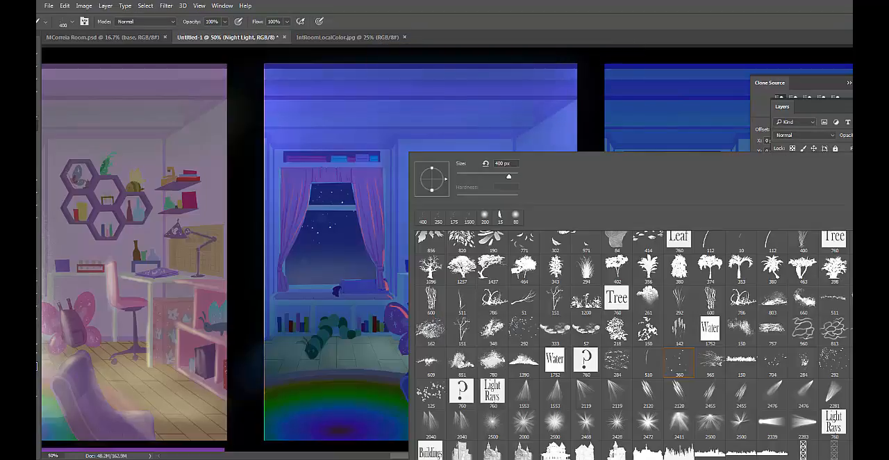
pyautogui.scroll(5, 633, 348)
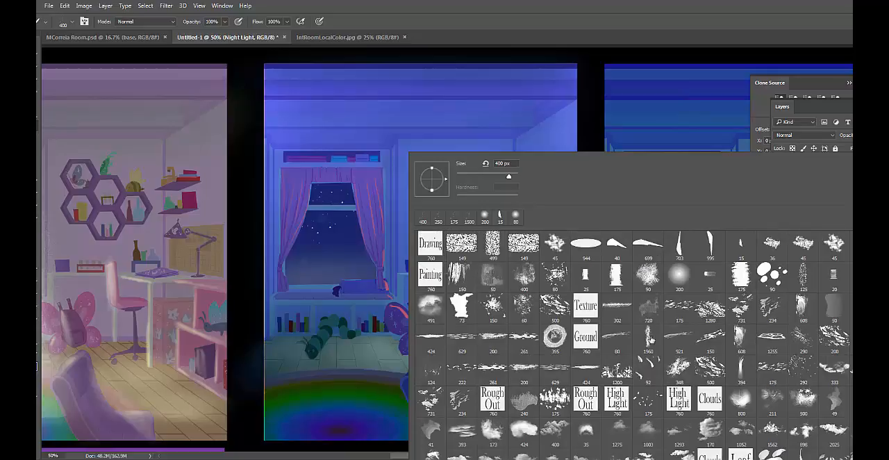
pyautogui.doubleClick(740, 243)
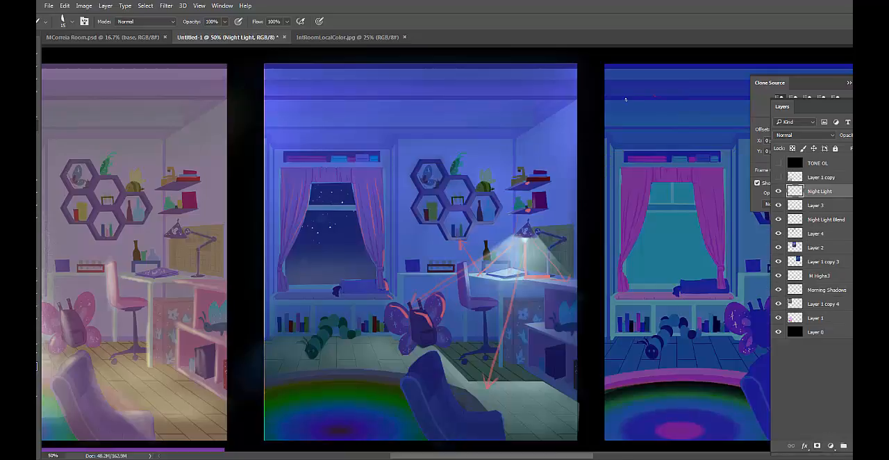
# Mark the night study in red with strokes over the ceiling and hexagon shelves, and circles around the rug and the lit floor
pyautogui.moveTo(447, 212); pyautogui.dragTo(409, 144)
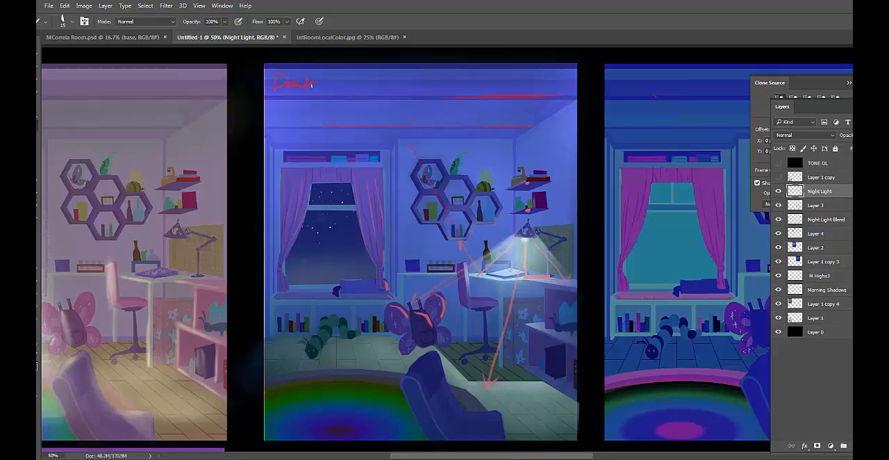
pyautogui.moveTo(334, 82); pyautogui.dragTo(428, 79)
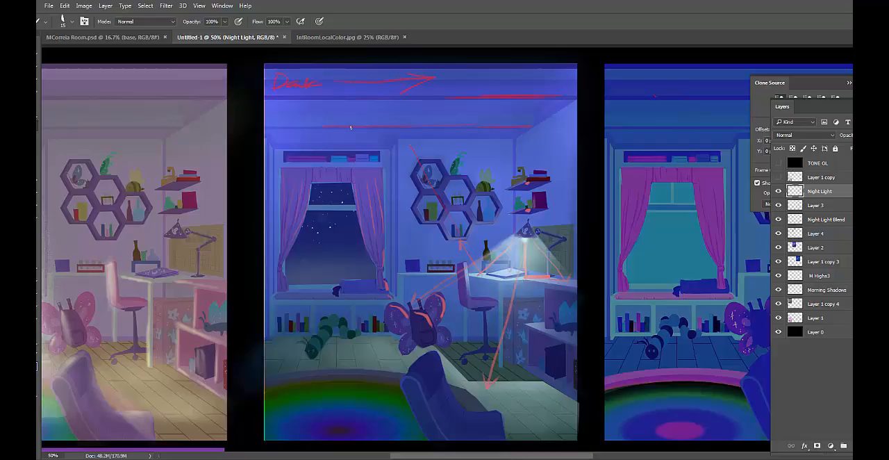
pyautogui.scroll(-3, 350, 127)
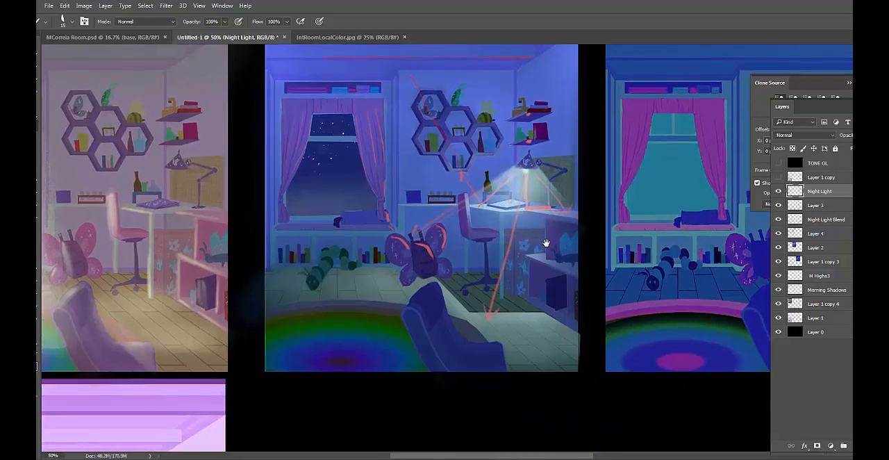
pyautogui.moveTo(570, 343); pyautogui.dragTo(431, 395)
pyautogui.moveTo(502, 406); pyautogui.dragTo(575, 335)
pyautogui.moveTo(247, 282)
pyautogui.mouseDown()
pyautogui.moveTo(421, 294)
pyautogui.moveTo(303, 287)
pyautogui.moveTo(306, 277)
pyautogui.mouseUp()
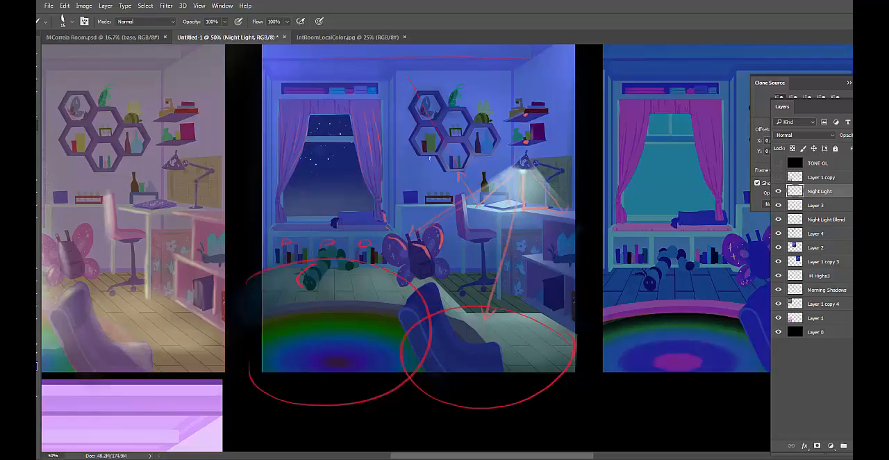
# Hide the Layer 3 direction arrows and compare the night study with the Night Light layer on and off
pyautogui.click(779, 192)
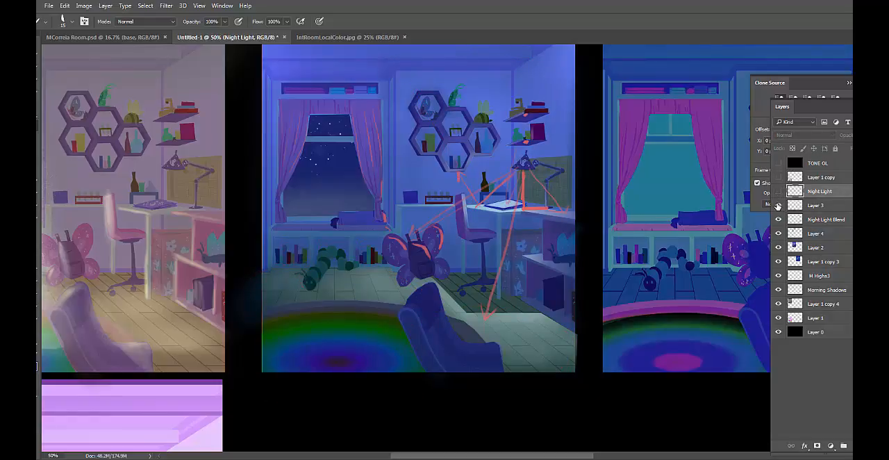
pyautogui.click(778, 205)
pyautogui.click(778, 206)
pyautogui.click(778, 206)
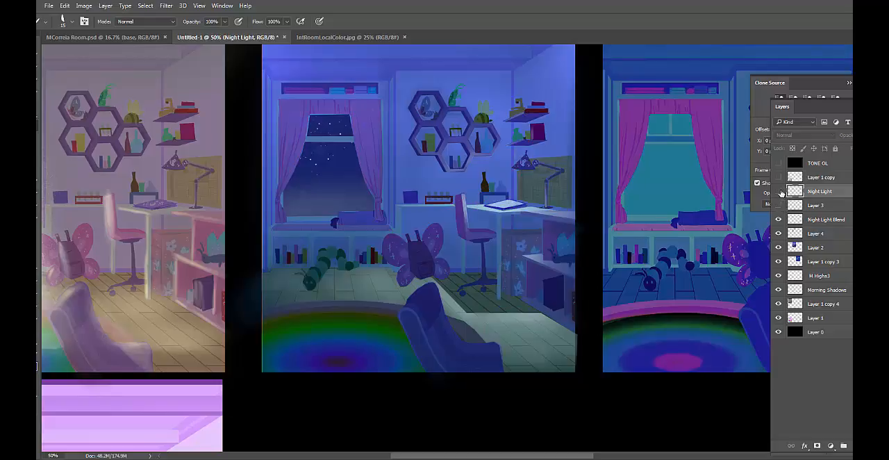
pyautogui.click(778, 192)
pyautogui.click(779, 192)
pyautogui.click(779, 192)
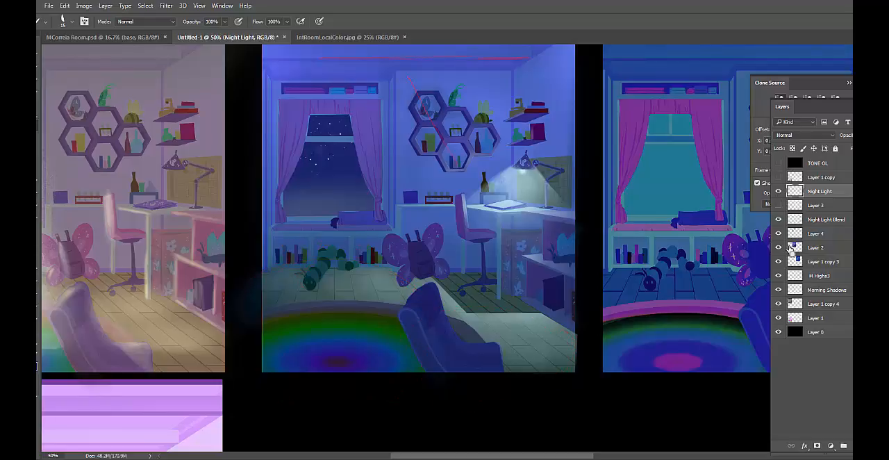
pyautogui.click(779, 192)
pyautogui.click(779, 192)
# Undo the red annotation marks on Night Light and move Layer 3 above it in the layer stack
pyautogui.moveTo(819, 192); pyautogui.dragTo(828, 213)
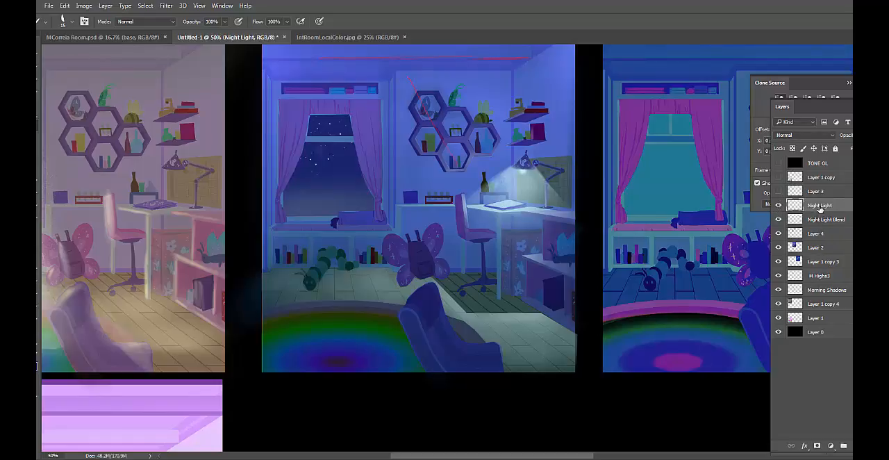
pyautogui.hotkey('ctrl', 'z')
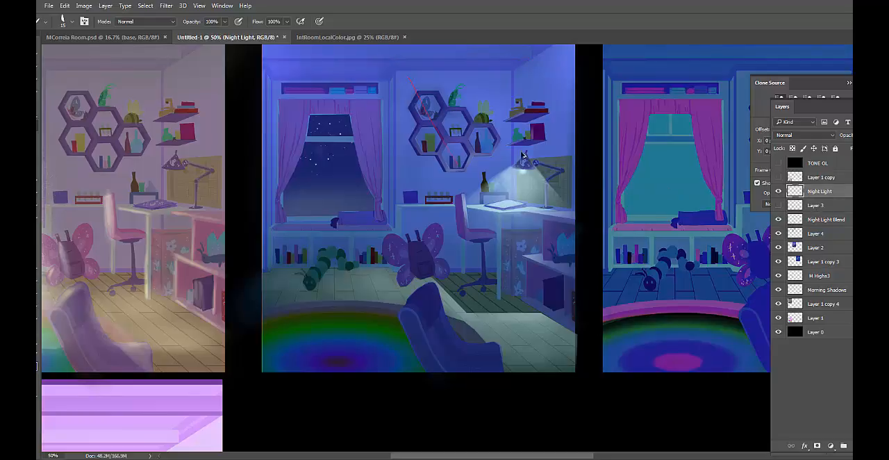
pyautogui.click(815, 205)
pyautogui.moveTo(815, 205); pyautogui.dragTo(816, 186)
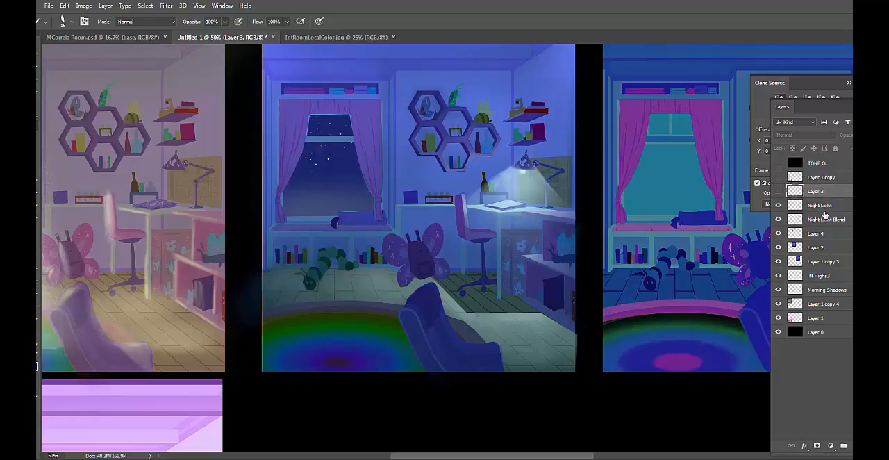
# Merge Night Light, Night Light Blend, Layer 4 and Layer 2 into one layer and check it by toggling its visibility
pyautogui.click(826, 208)
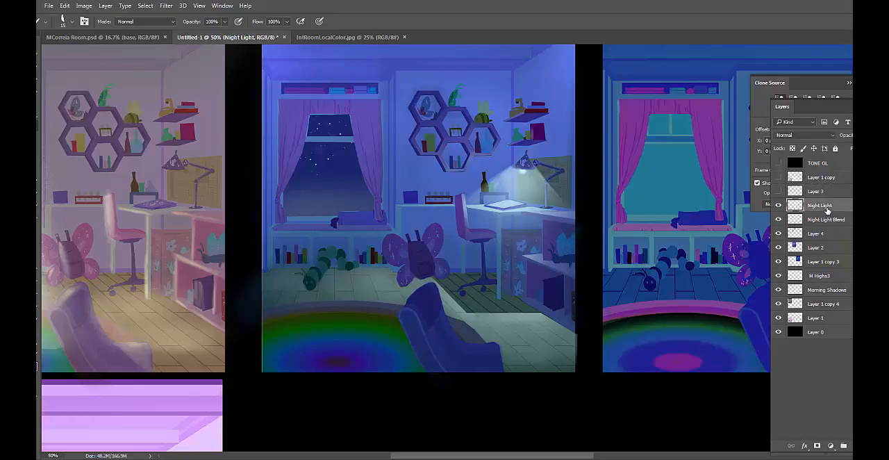
pyautogui.keyDown('shift'); pyautogui.click(826, 246); pyautogui.keyUp('shift')
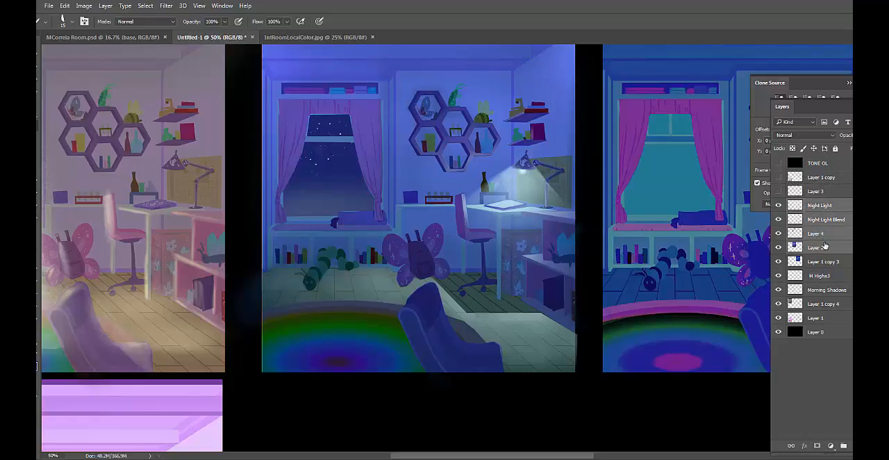
pyautogui.hotkey('ctrl', 'e')
pyautogui.click(778, 206)
pyautogui.click(778, 206)
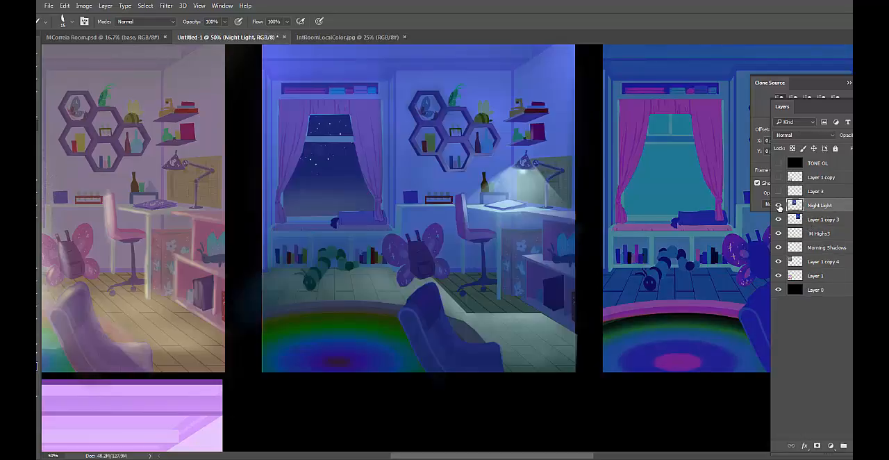
# Review the morning study, night study and local-color version of the bedroom up close, then view the whole color study sheet at 25%
pyautogui.moveTo(386, 250); pyautogui.dragTo(589, 287)
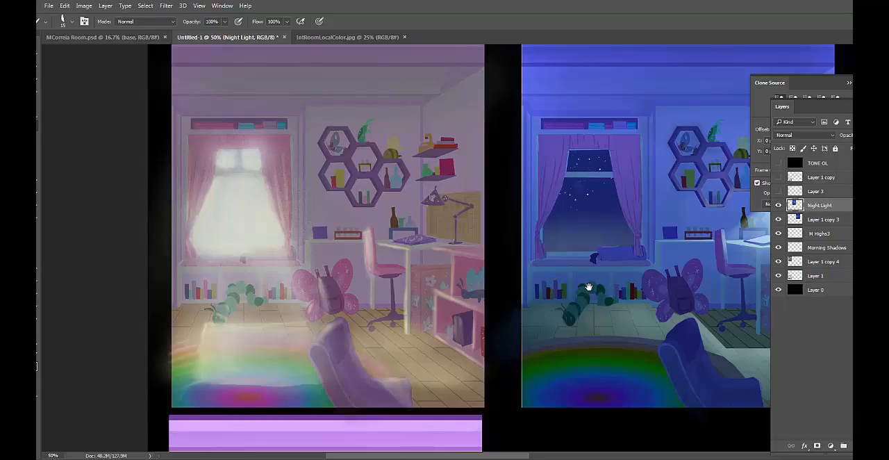
pyautogui.moveTo(761, 279); pyautogui.dragTo(614, 280)
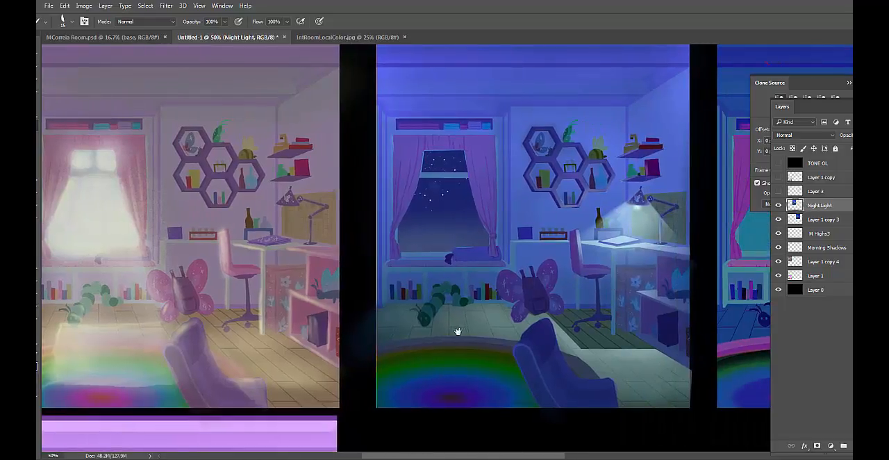
pyautogui.moveTo(458, 334); pyautogui.dragTo(638, 2)
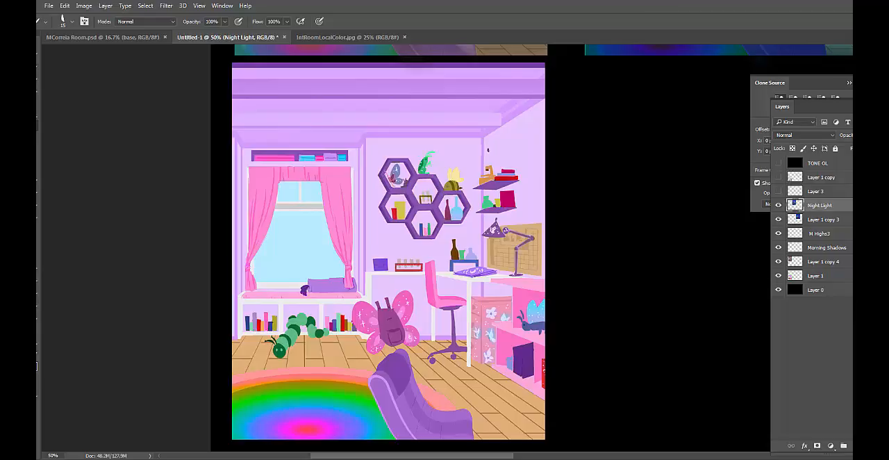
pyautogui.moveTo(518, 146); pyautogui.dragTo(482, 459)
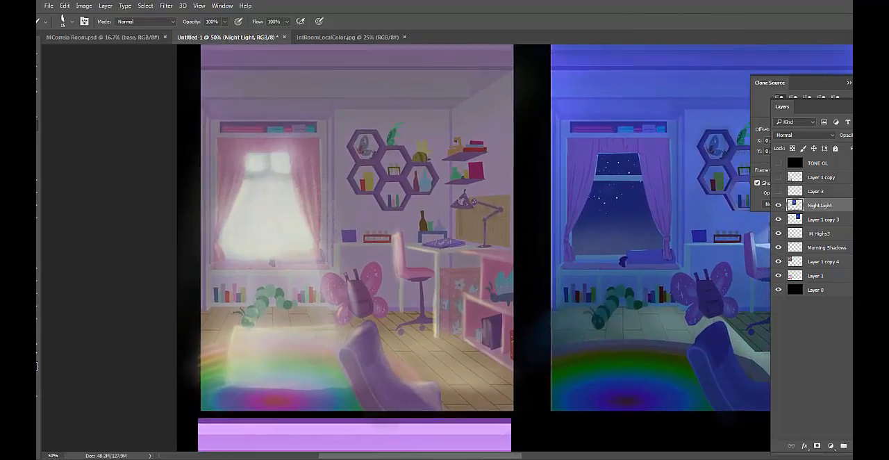
pyautogui.moveTo(435, 312); pyautogui.dragTo(346, 325)
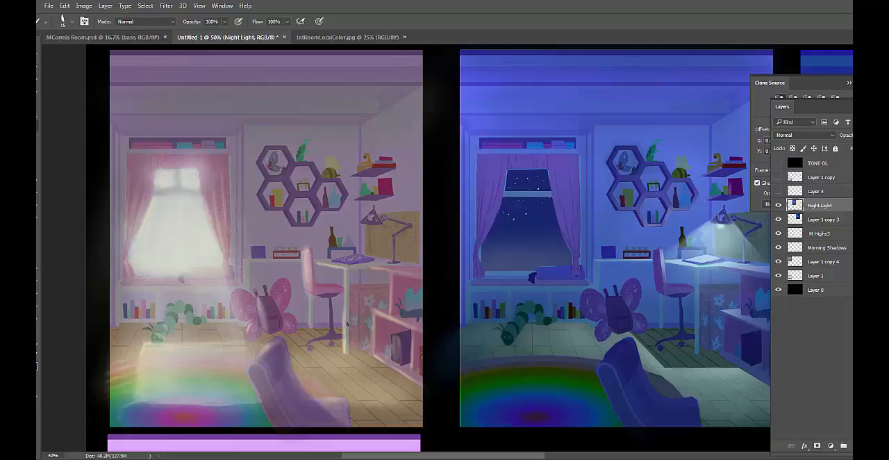
pyautogui.hotkey('ctrl', '-')
pyautogui.hotkey('ctrl', '-')
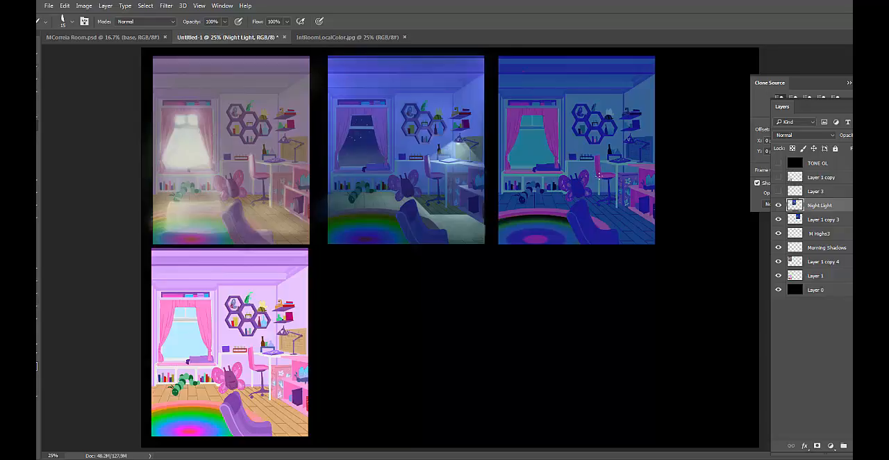
# Examine the lighting examples from Morning to Gloomy & cloudy in IntRoomLocalColor.jpg and return to the bedroom study sheet
pyautogui.click(350, 38)
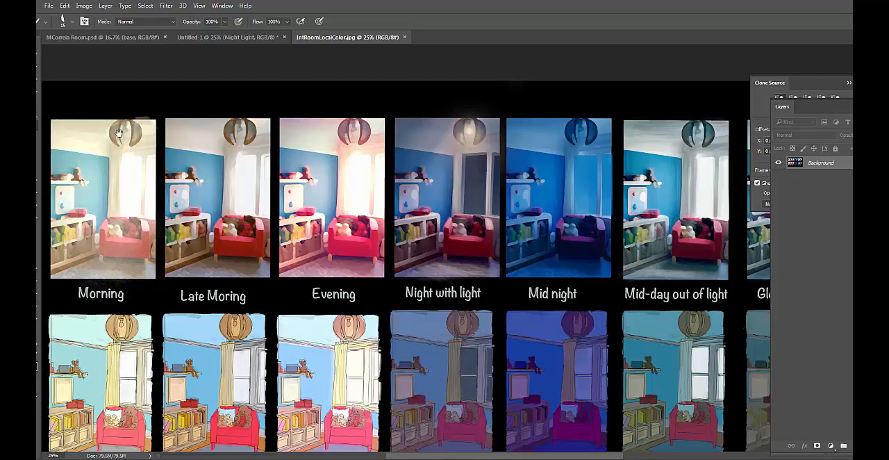
pyautogui.moveTo(246, 179); pyautogui.dragTo(91, 158)
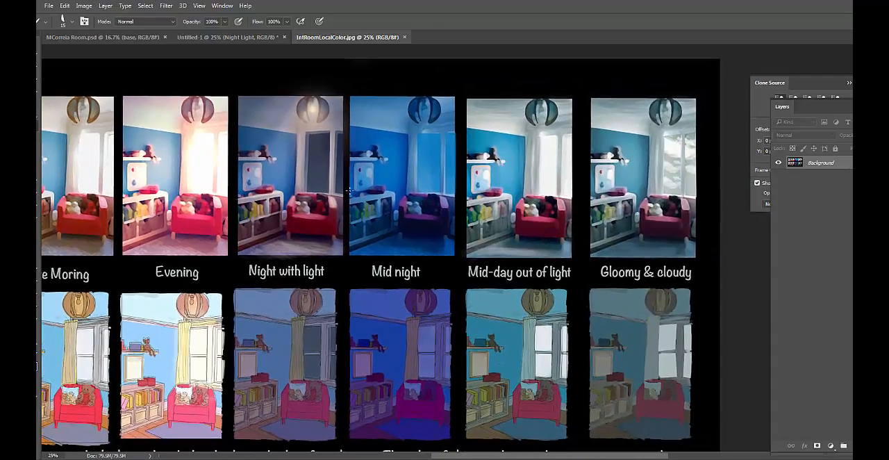
pyautogui.moveTo(120, 240); pyautogui.dragTo(294, 237)
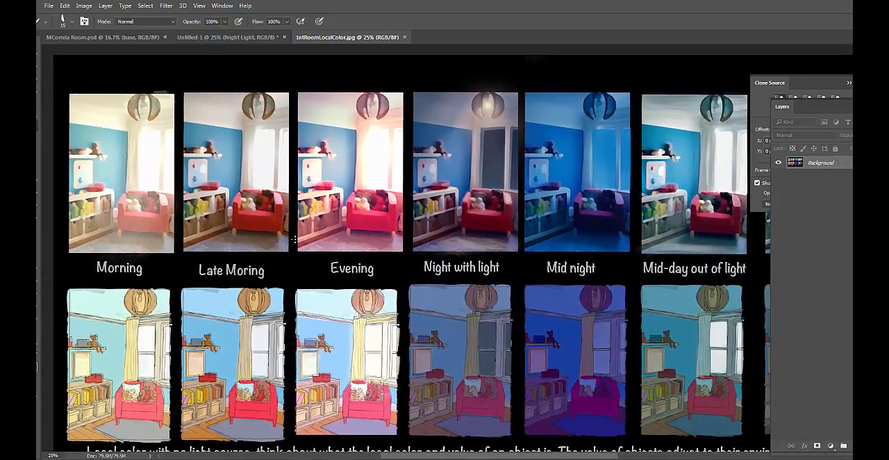
pyautogui.click(209, 40)
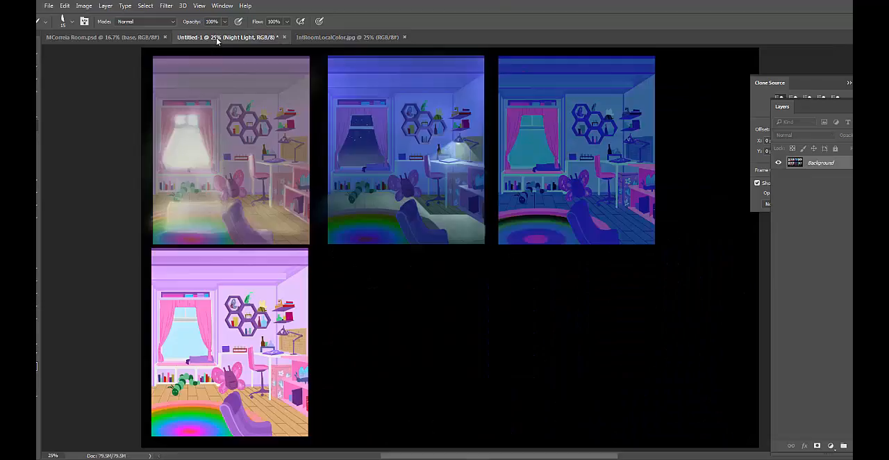